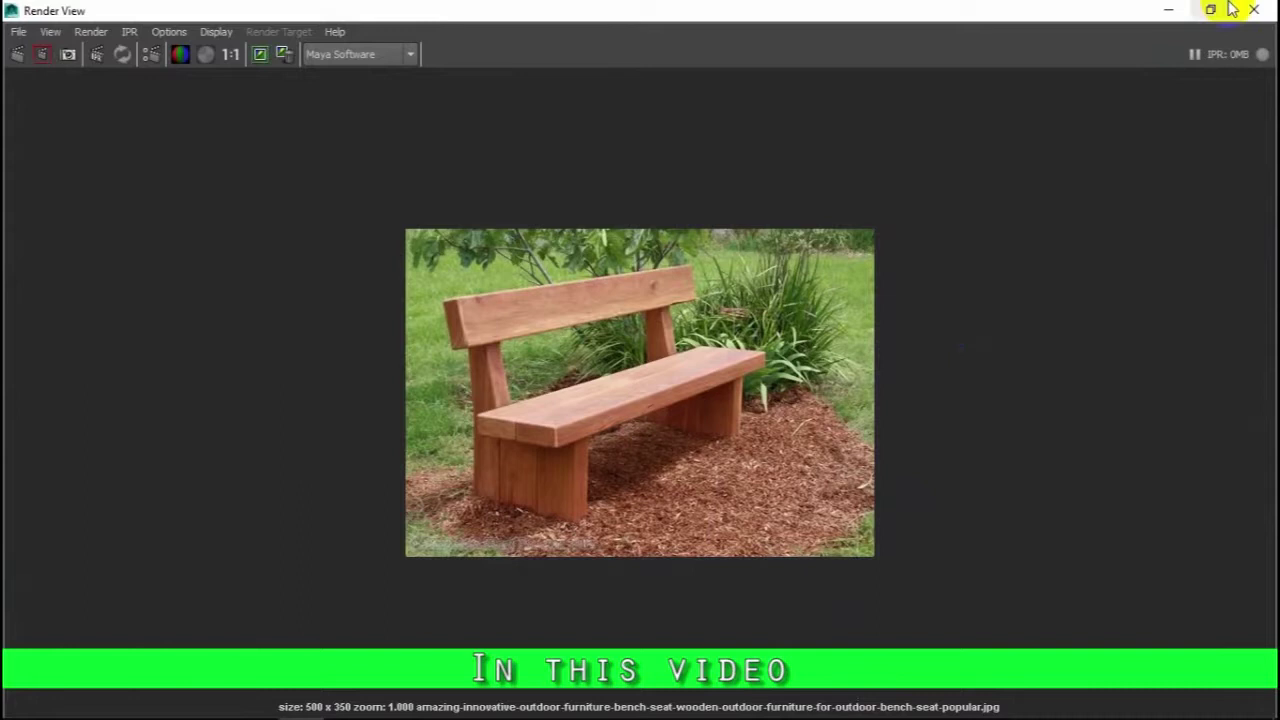
# Step: Restore the maximized Render View reference window and move it over the viewports
pyautogui.click(1210, 10)
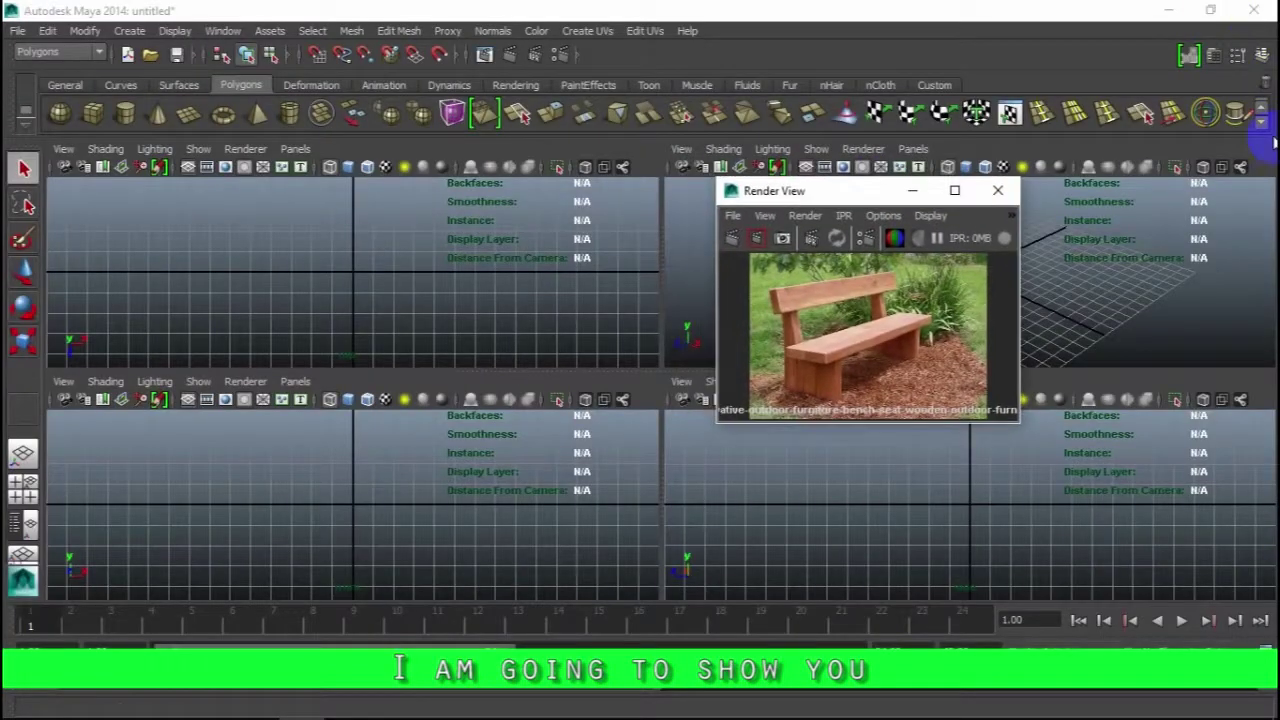
pyautogui.moveTo(857, 191); pyautogui.dragTo(1017, 188)
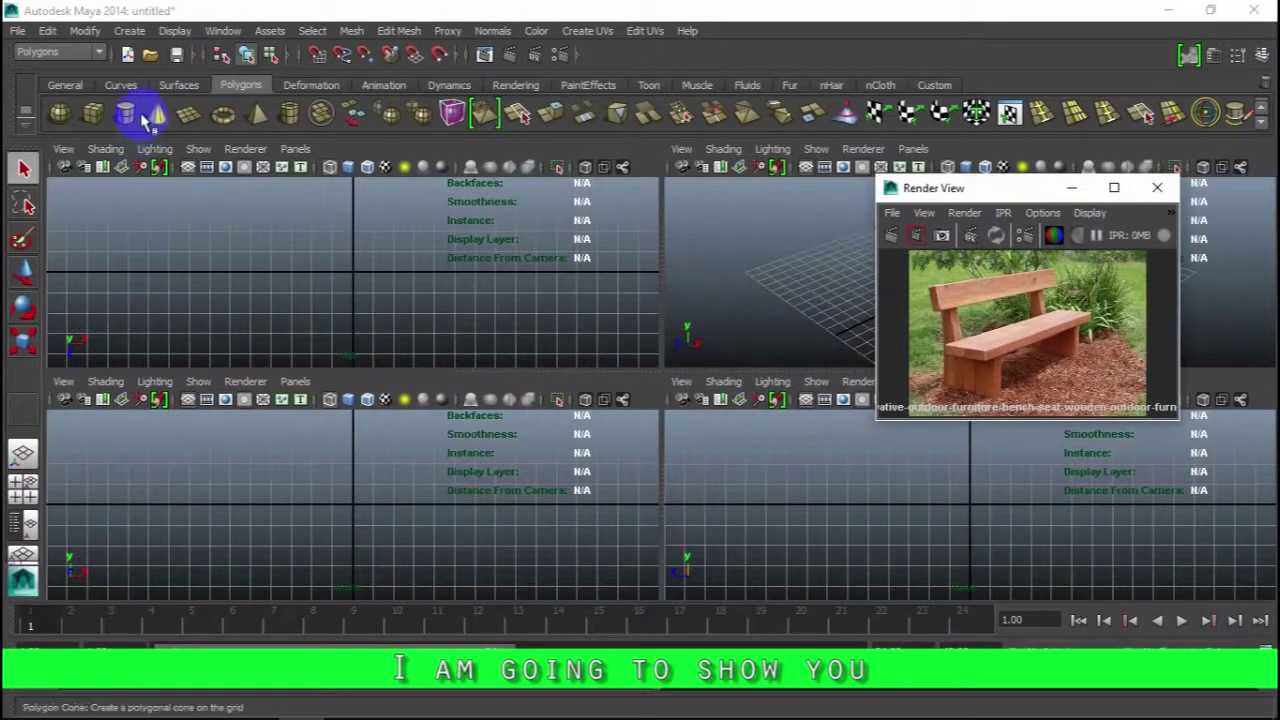
pyautogui.click(60, 52)
pyautogui.click(57, 77)
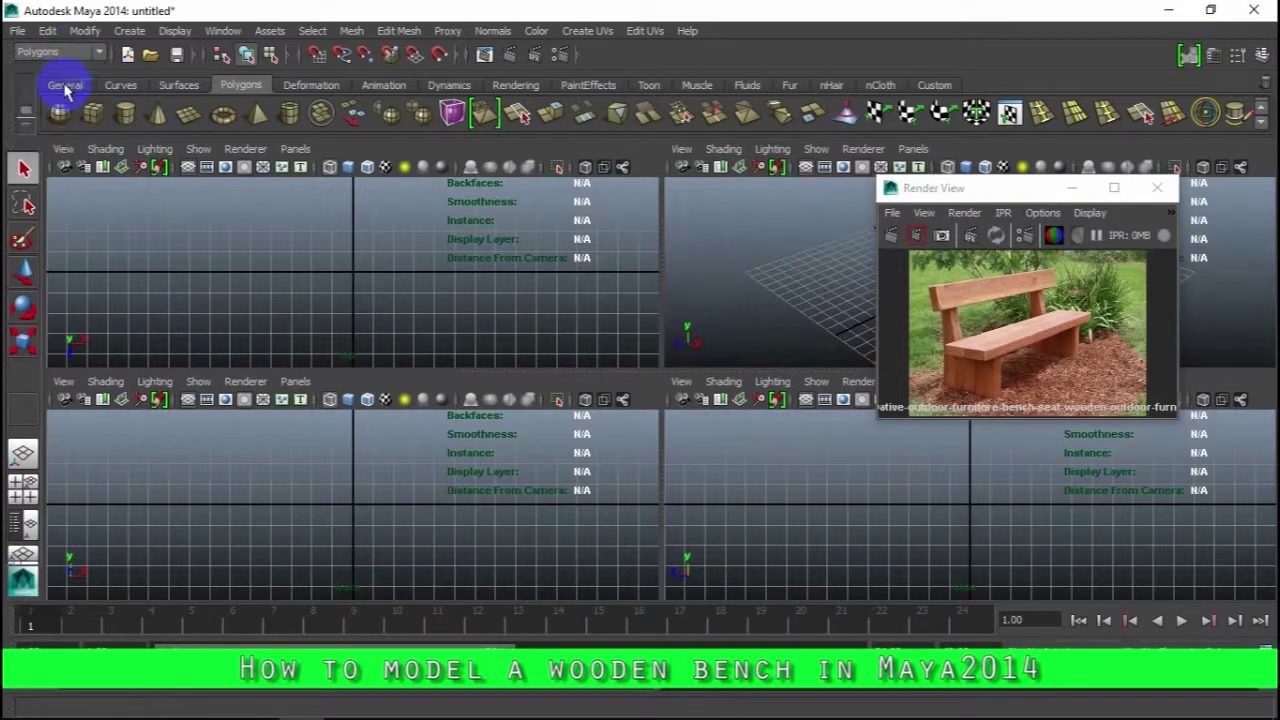
# Step: Draw a long, flat polygon cube on the grid as the first bench plank
pyautogui.click(95, 117)
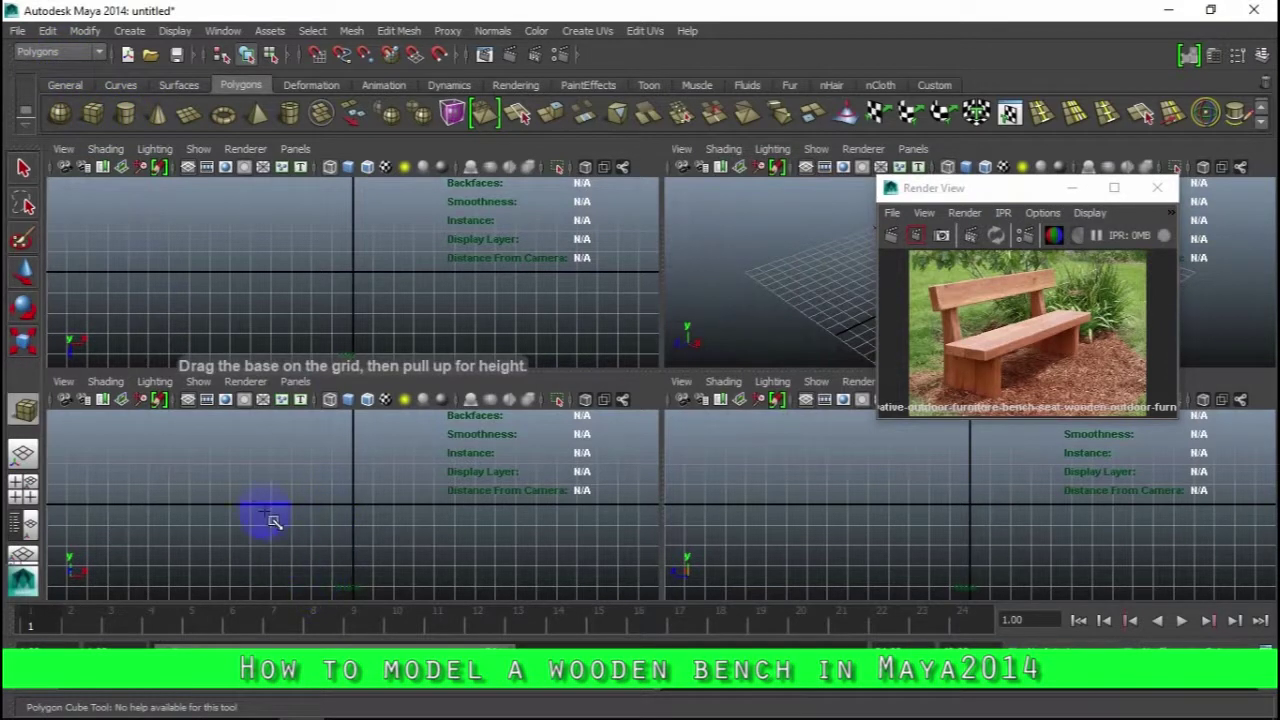
pyautogui.moveTo(240, 468); pyautogui.dragTo(400, 508)
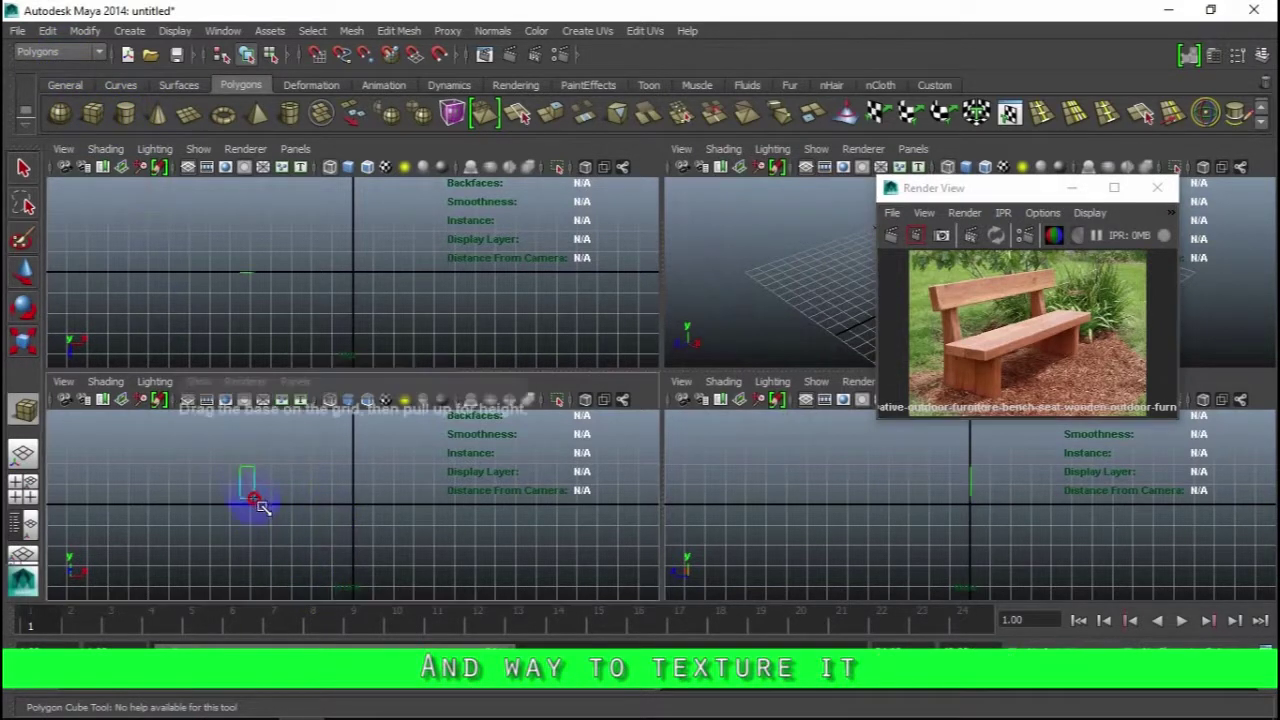
pyautogui.moveTo(560, 512)
pyautogui.mouseDown()
pyautogui.moveTo(570, 477)
pyautogui.moveTo(562, 488)
pyautogui.mouseUp()
pyautogui.press('6')
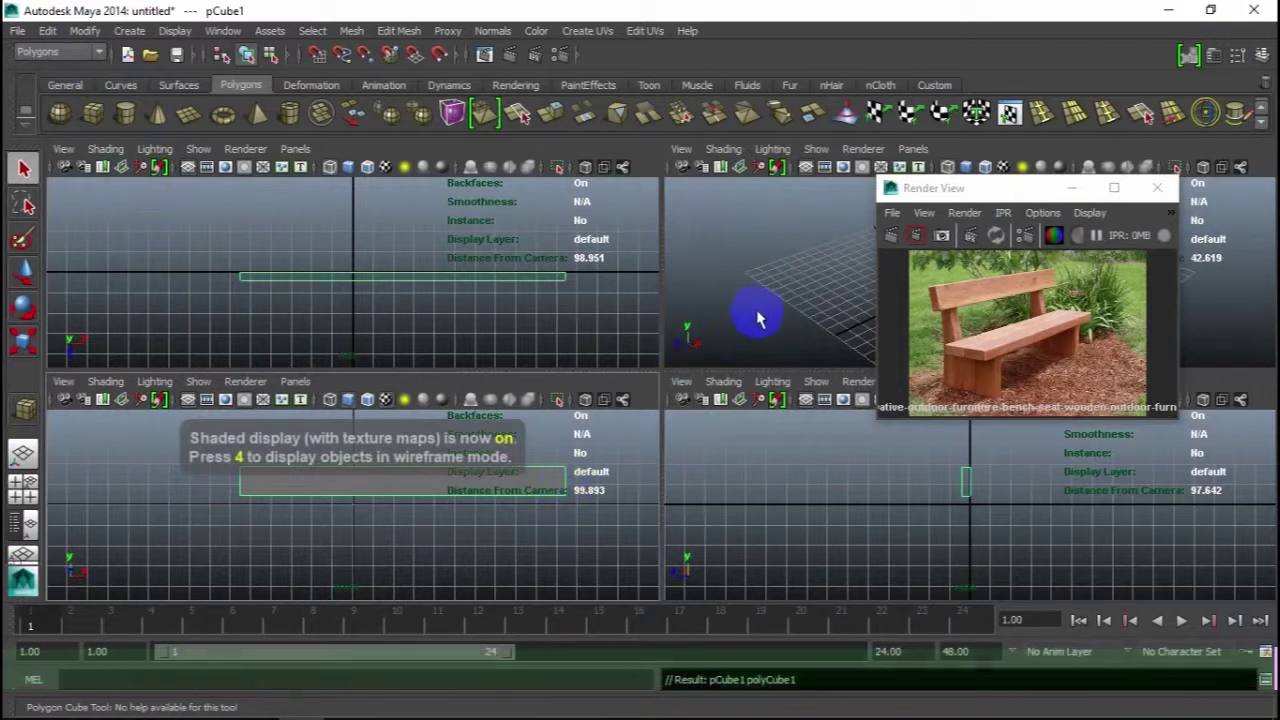
# Step: Show the plank shaded in a single front view and move the reference window aside
pyautogui.press('space')
pyautogui.moveTo(686, 400)
pyautogui.keyDown('alt'); pyautogui.mouseDown()
pyautogui.moveTo(537, 409)
pyautogui.moveTo(441, 367)
pyautogui.moveTo(529, 391)
pyautogui.mouseUp(); pyautogui.keyUp('alt')
pyautogui.press('5')
pyautogui.keyDown('alt'); pyautogui.moveTo(634, 443); pyautogui.dragTo(597, 453); pyautogui.keyUp('alt')
pyautogui.press('space')
pyautogui.press('space')
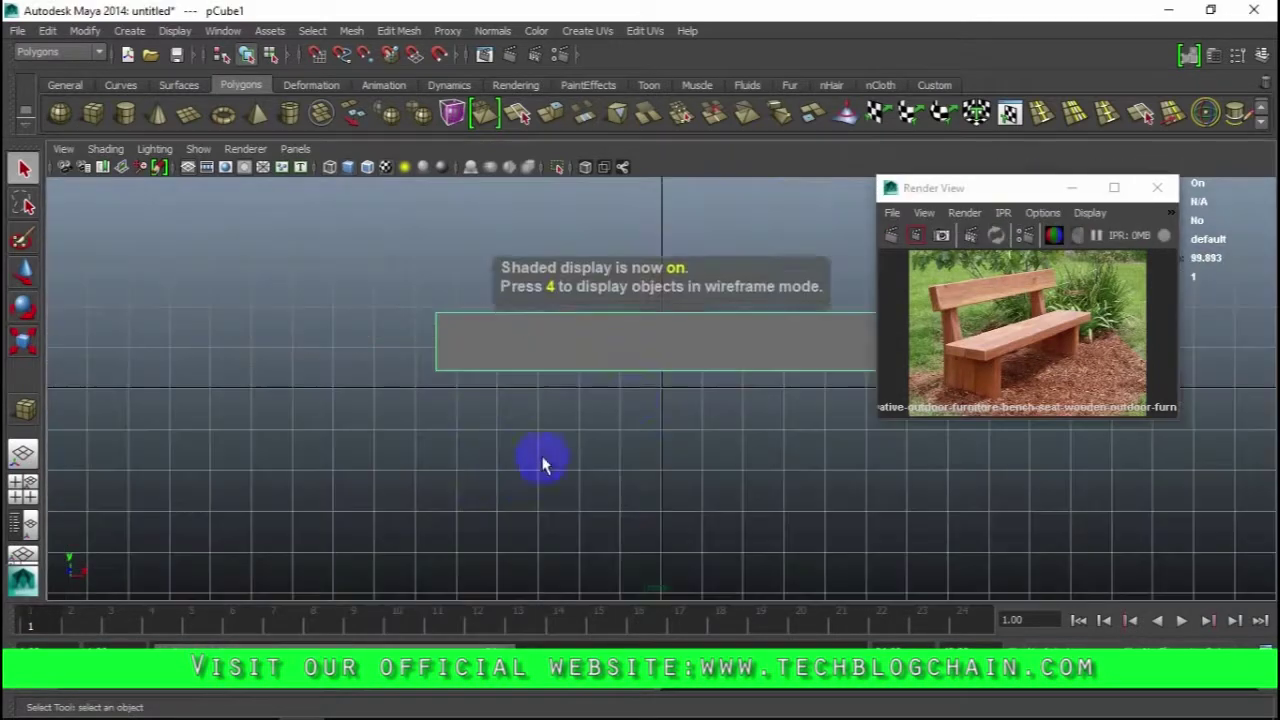
pyautogui.moveTo(637, 392)
pyautogui.keyDown('alt'); pyautogui.mouseDown(button='middle')
pyautogui.moveTo(520, 434)
pyautogui.moveTo(470, 474)
pyautogui.mouseUp(button='middle'); pyautogui.keyUp('alt')
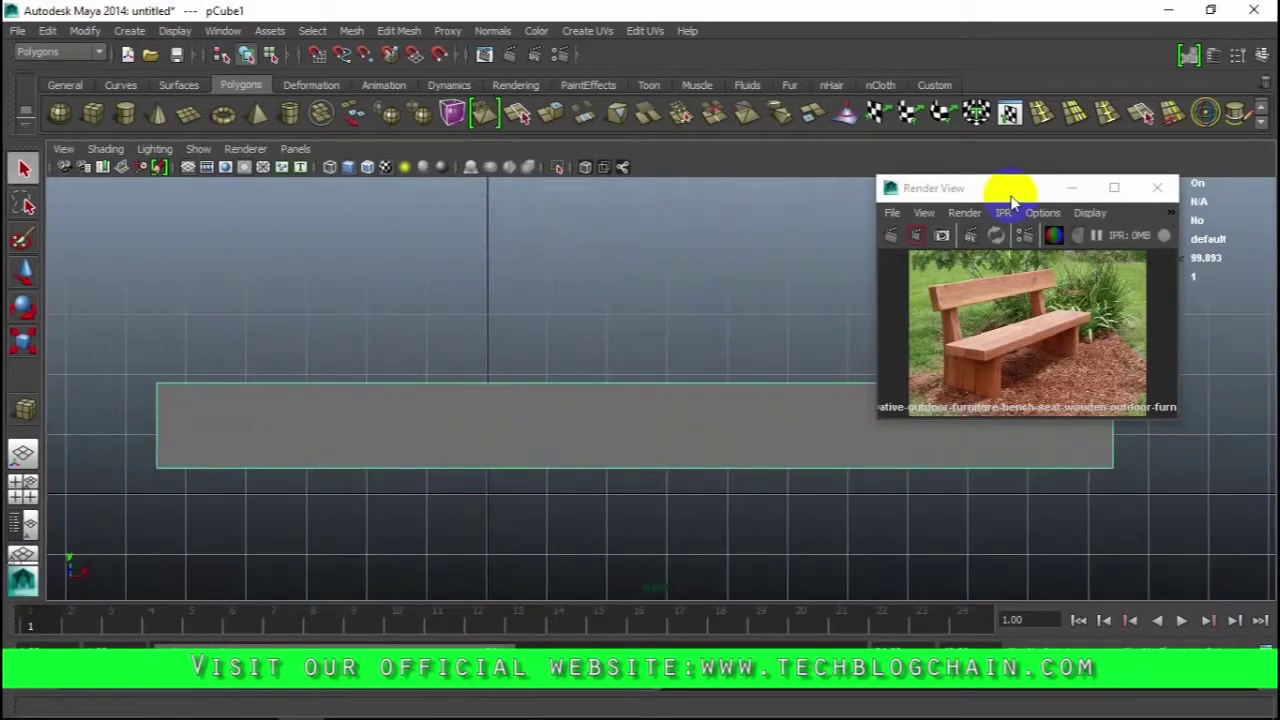
pyautogui.moveTo(1012, 200); pyautogui.dragTo(1154, 74)
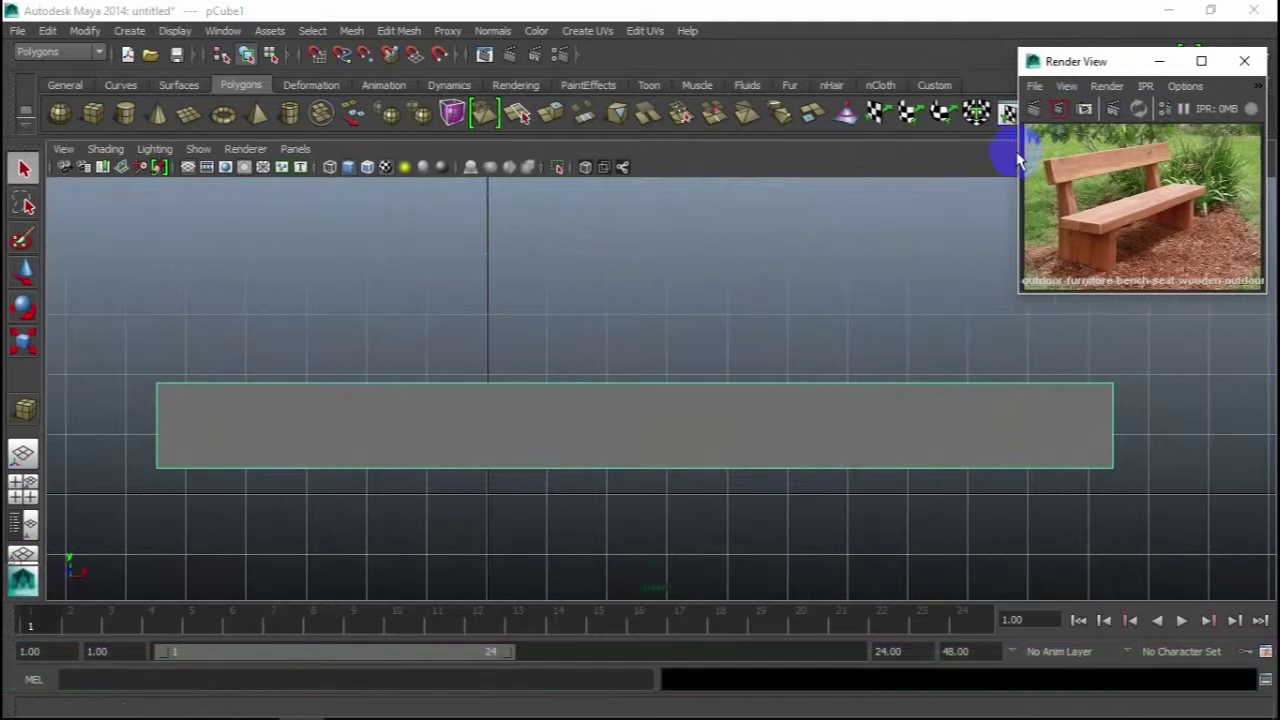
# Step: Frame the plank shaded in a maximized Top view and narrow the reference image window
pyautogui.click(681, 430)
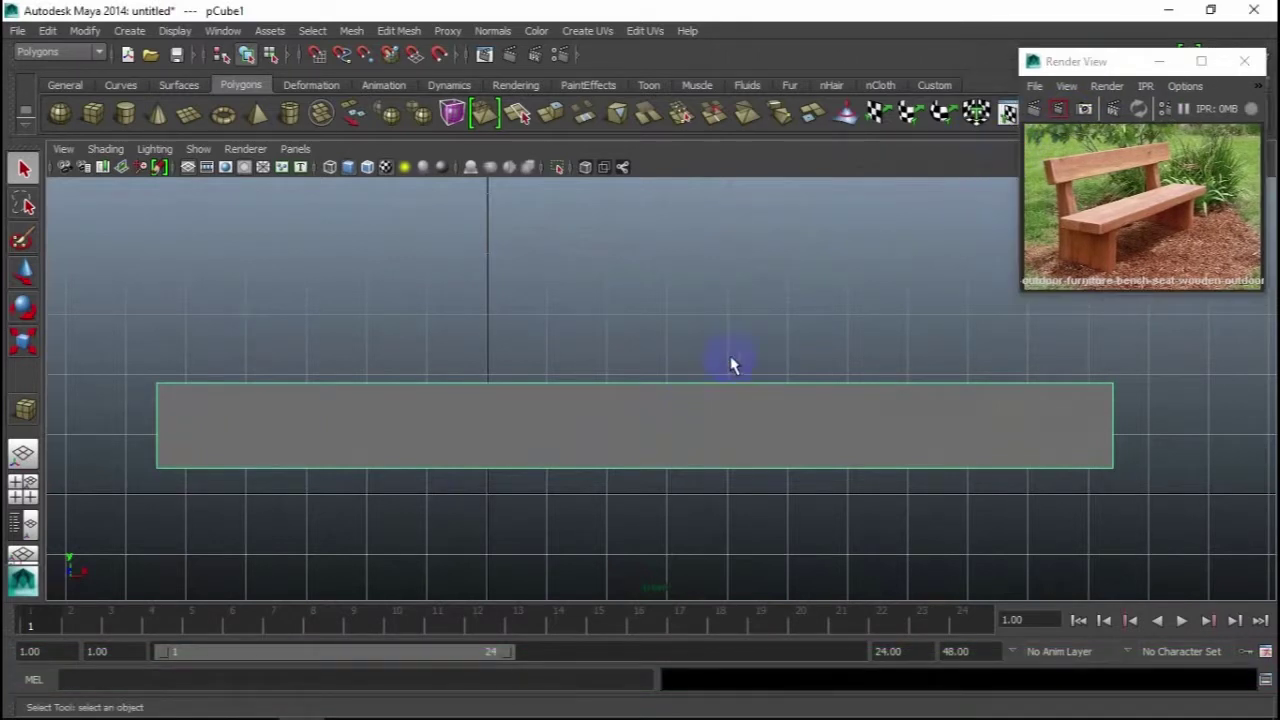
pyautogui.press('space')
pyautogui.press('space')
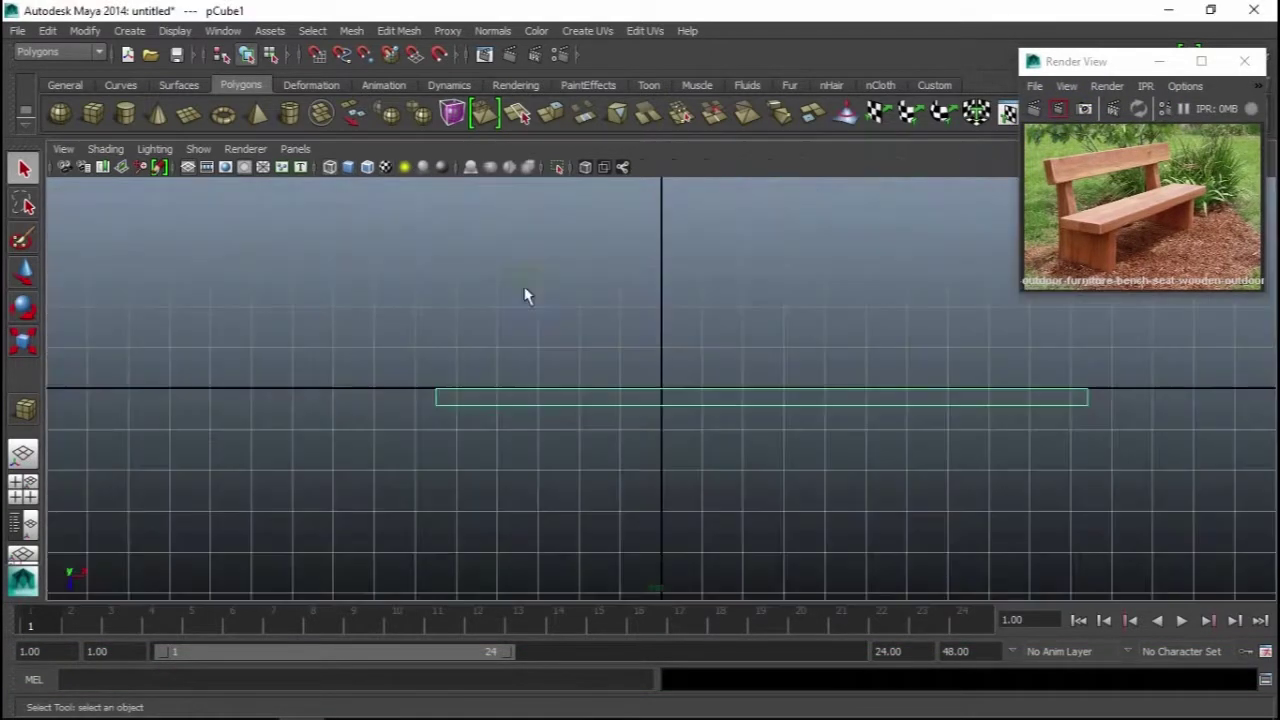
pyautogui.scroll(2, 585, 388)
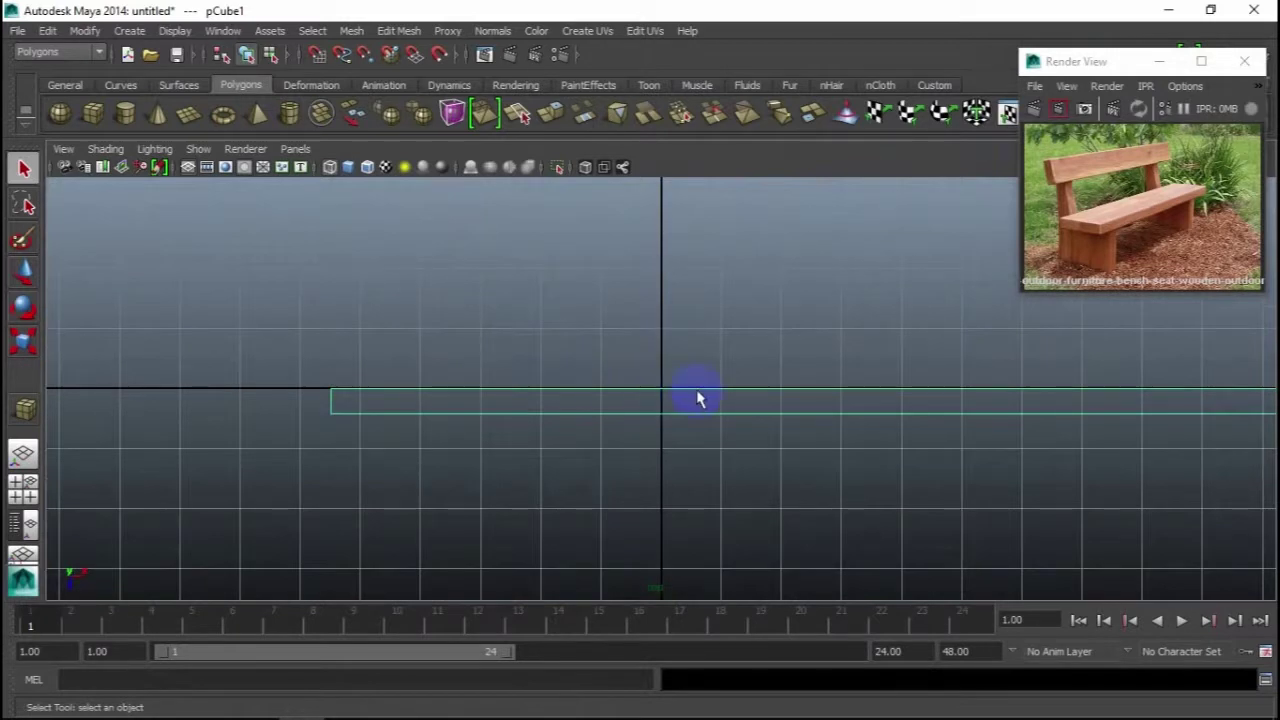
pyautogui.press('5')
pyautogui.scroll(-1, 648, 418)
pyautogui.keyDown('alt'); pyautogui.moveTo(686, 394); pyautogui.dragTo(596, 390, button='middle'); pyautogui.keyUp('alt')
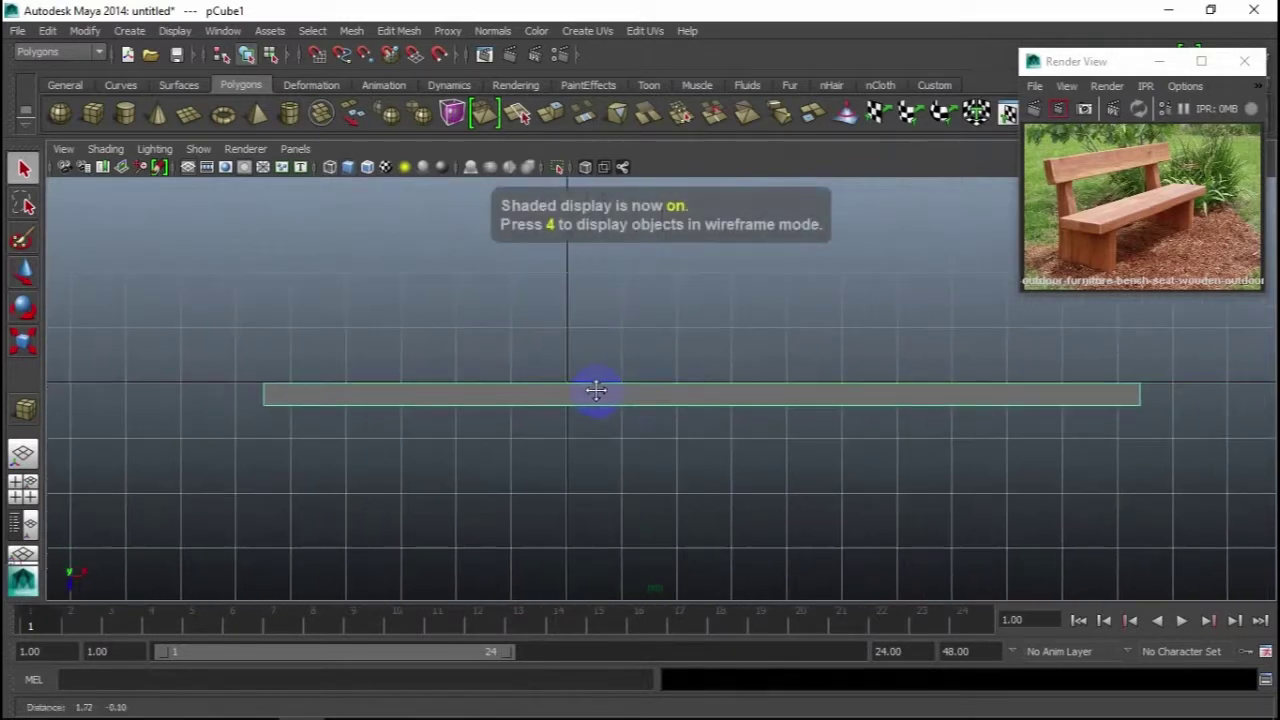
pyautogui.click(1025, 89)
pyautogui.moveTo(1025, 89); pyautogui.dragTo(1118, 115)
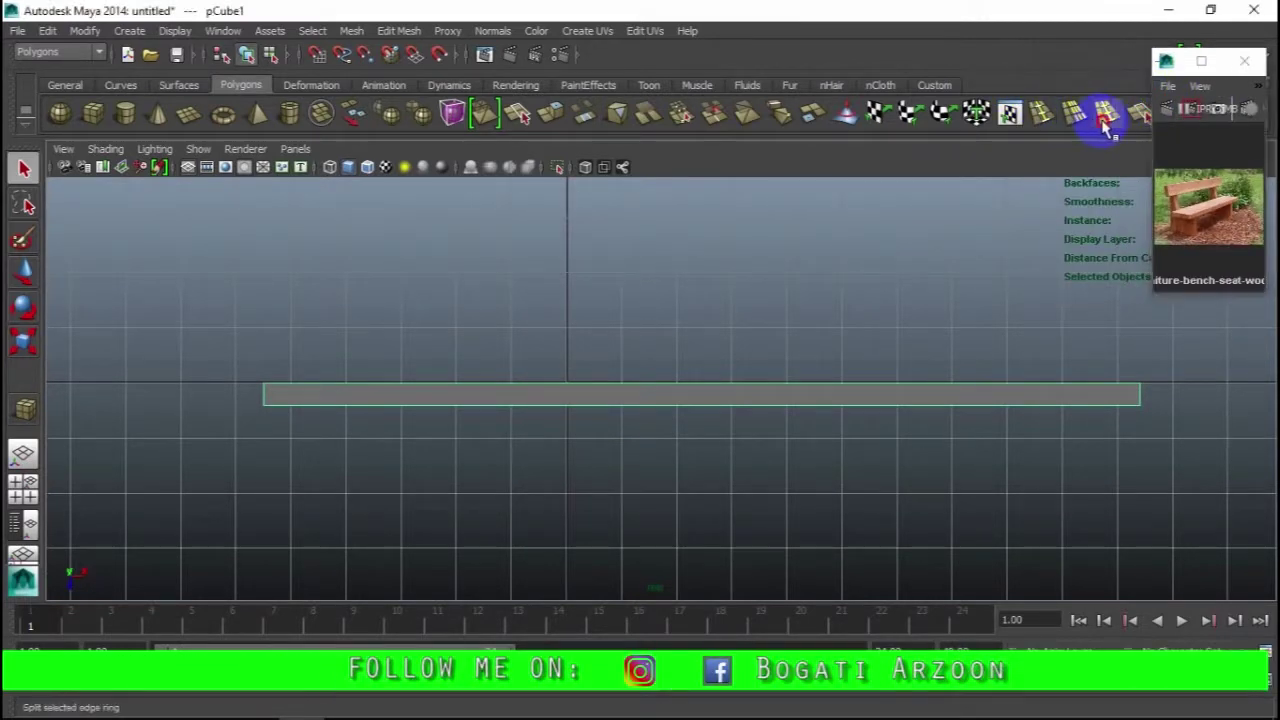
# Step: Check the plank in perspective, then return to a zoomed Top view along its length
pyautogui.click(1104, 114)
pyautogui.scroll(1, 282, 432)
pyautogui.press('space')
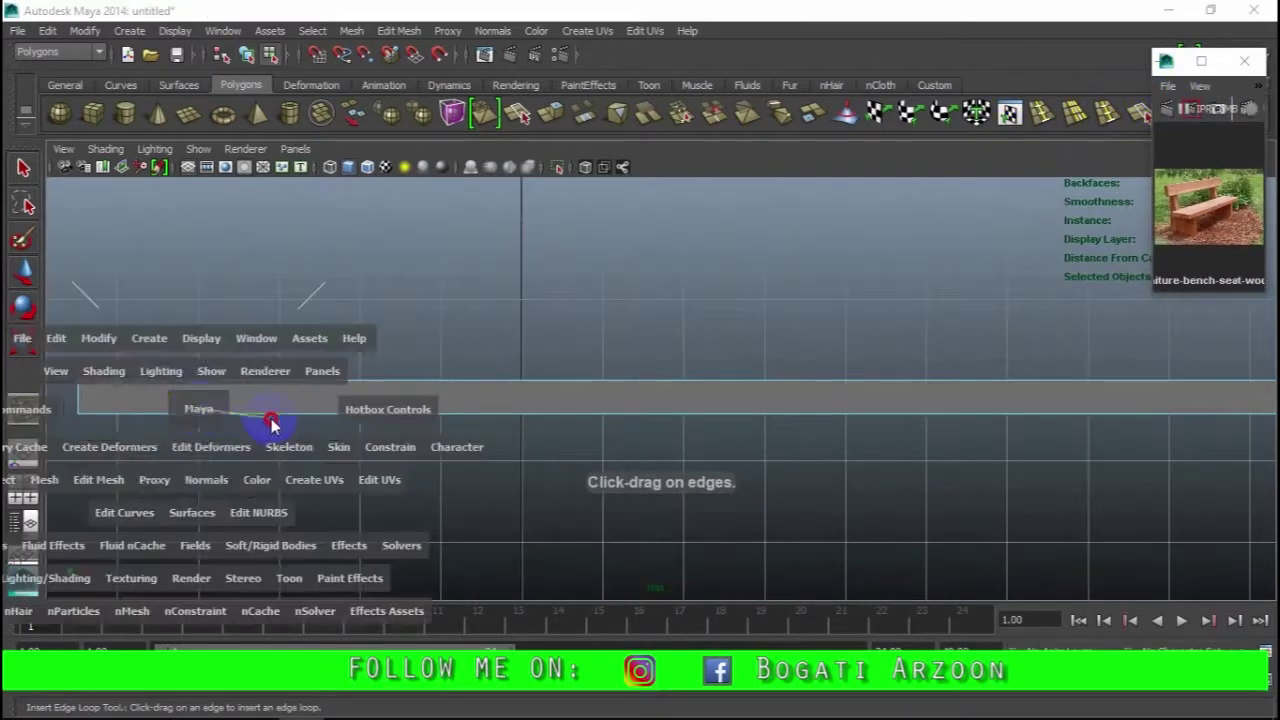
pyautogui.moveTo(254, 417); pyautogui.dragTo(271, 418)
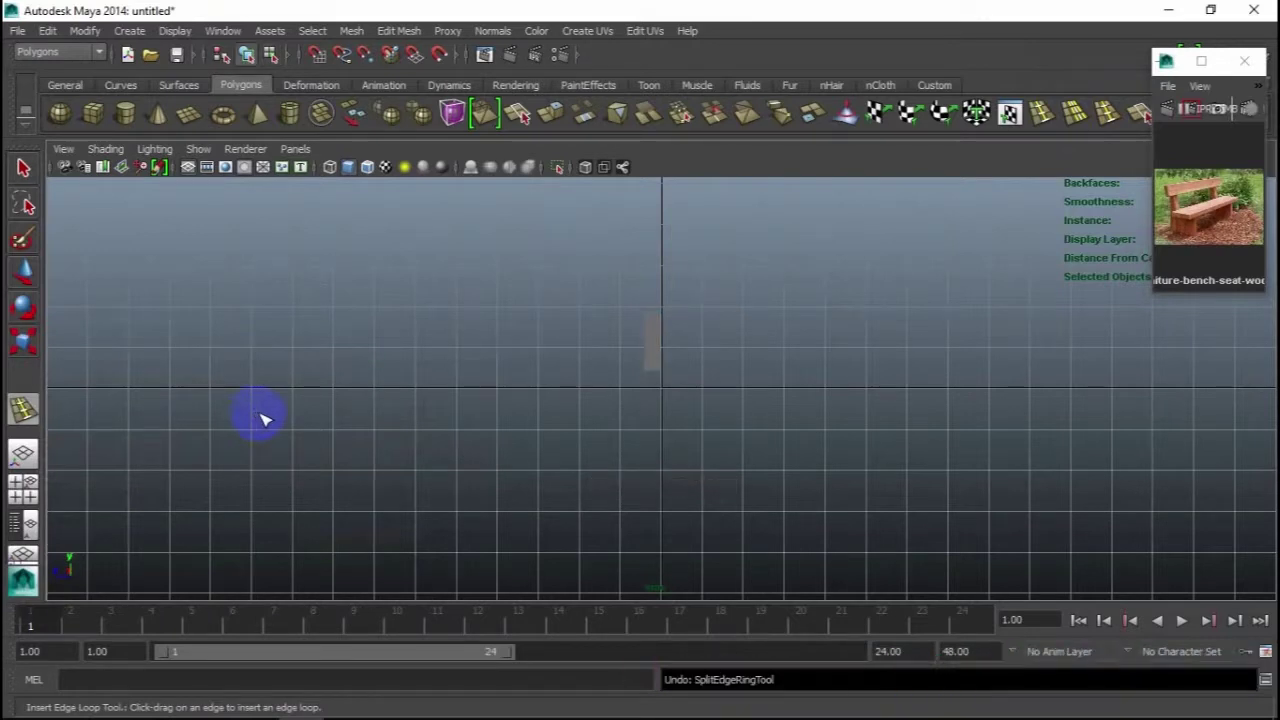
pyautogui.press('space')
pyautogui.press('space')
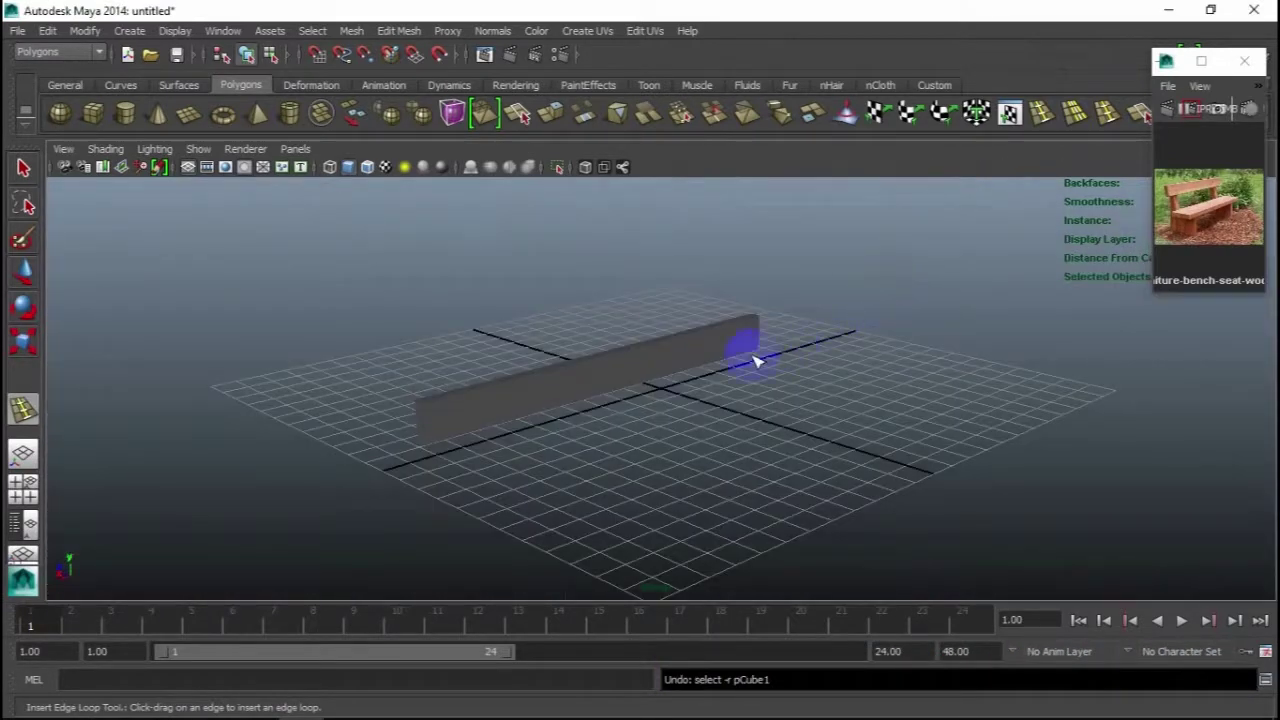
pyautogui.keyDown('alt'); pyautogui.moveTo(755, 362); pyautogui.dragTo(783, 391); pyautogui.keyUp('alt')
pyautogui.press('space')
pyautogui.press('space')
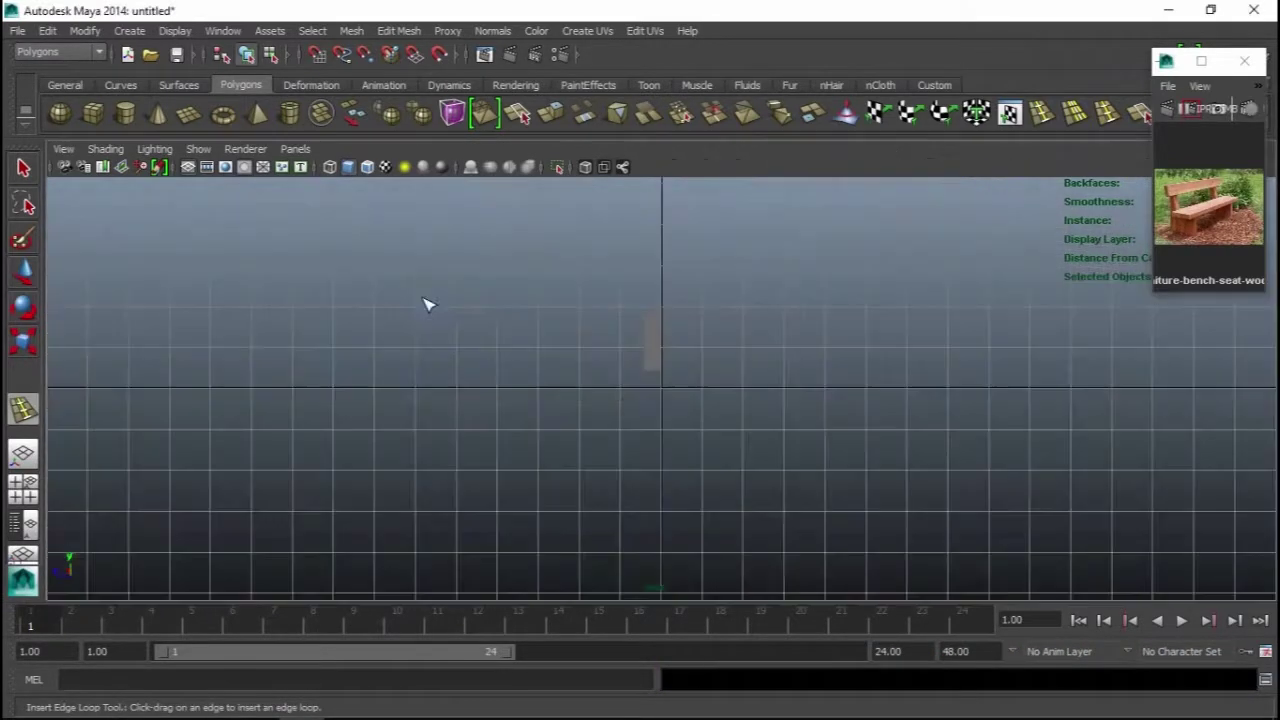
pyautogui.press('space')
pyautogui.moveTo(654, 357)
pyautogui.mouseDown()
pyautogui.moveTo(553, 356)
pyautogui.moveTo(578, 360)
pyautogui.mouseUp()
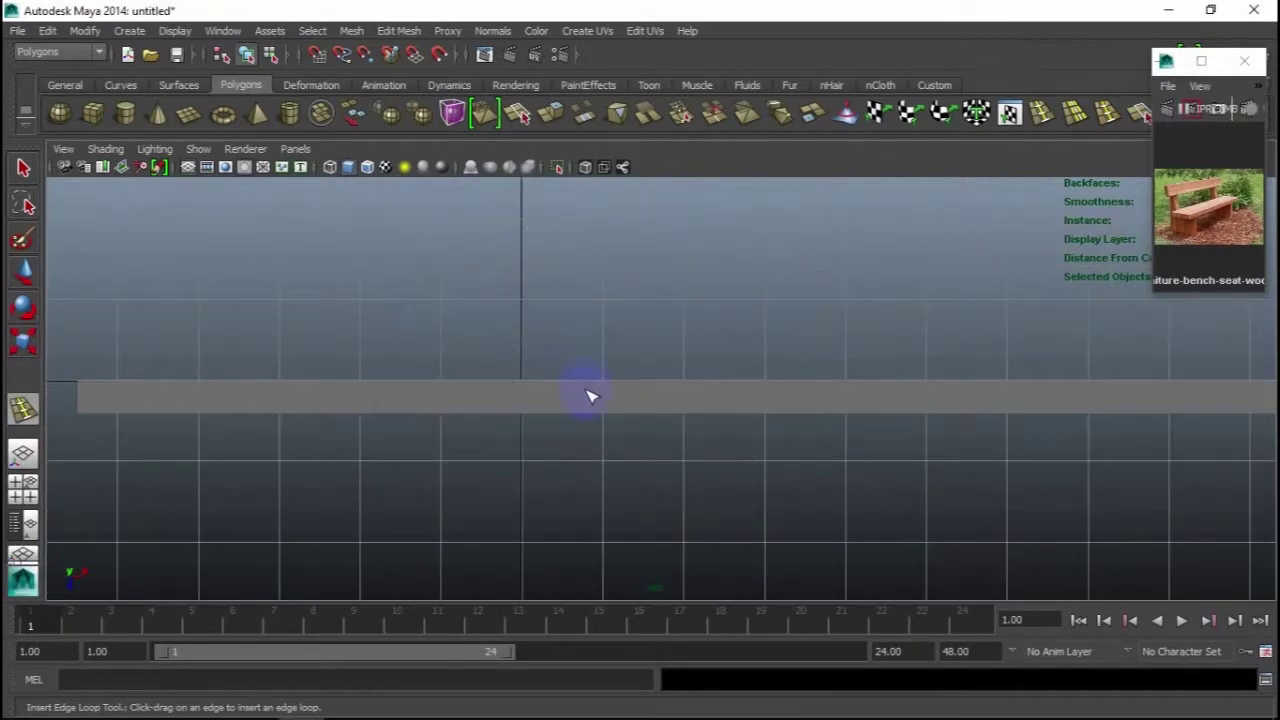
pyautogui.scroll(-2, 586, 391)
pyautogui.scroll(-1, 974, 403)
pyautogui.keyDown('alt'); pyautogui.moveTo(974, 403); pyautogui.dragTo(846, 391, button='middle'); pyautogui.keyUp('alt')
pyautogui.scroll(2, 978, 390)
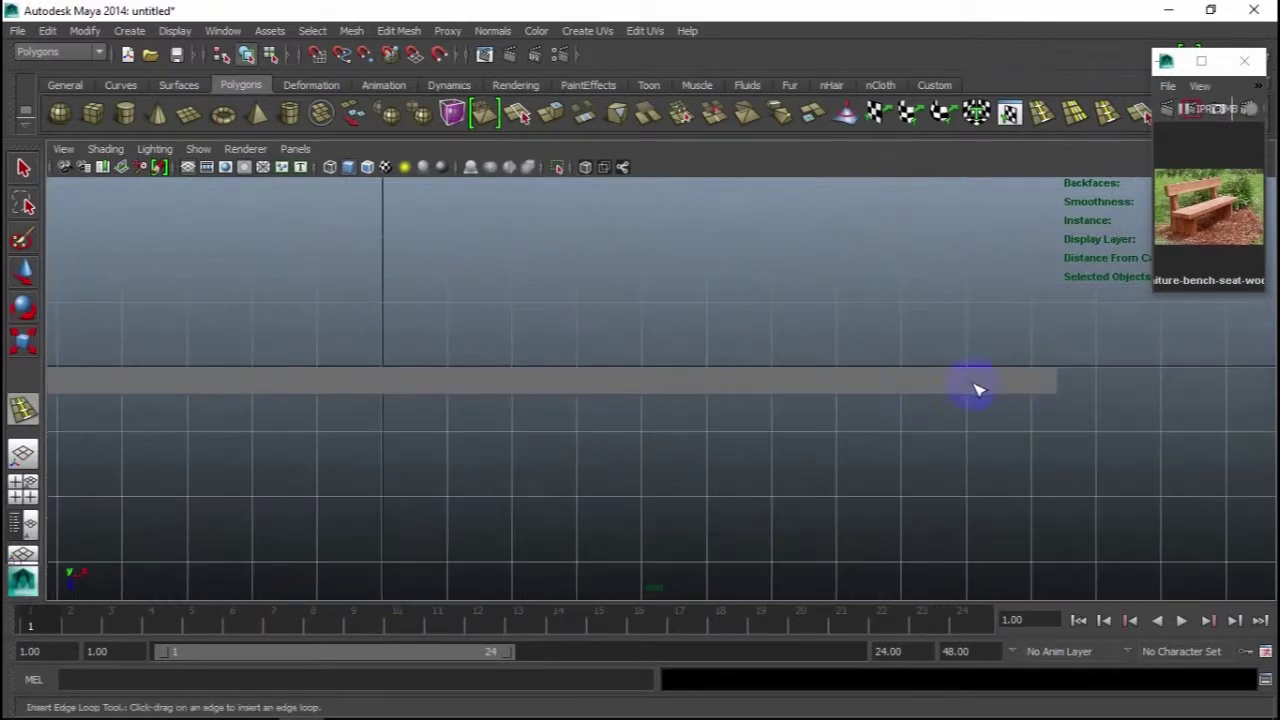
# Step: Insert a lengthwise edge loop near the plank's long side using the Insert Edge Loop Tool
pyautogui.click(1042, 113)
pyautogui.scroll(2, 1063, 393)
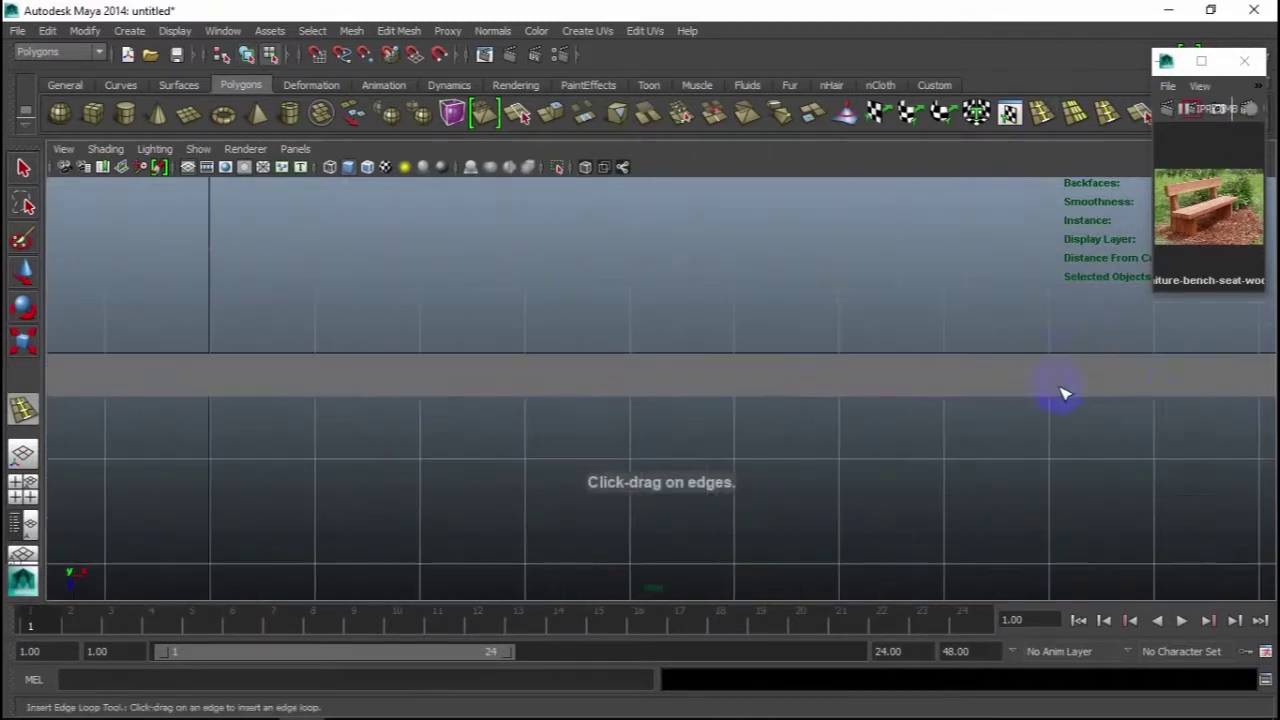
pyautogui.press('space')
pyautogui.keyDown('alt'); pyautogui.moveTo(1134, 389); pyautogui.dragTo(1043, 383, button='middle'); pyautogui.keyUp('alt')
pyautogui.click(1065, 378)
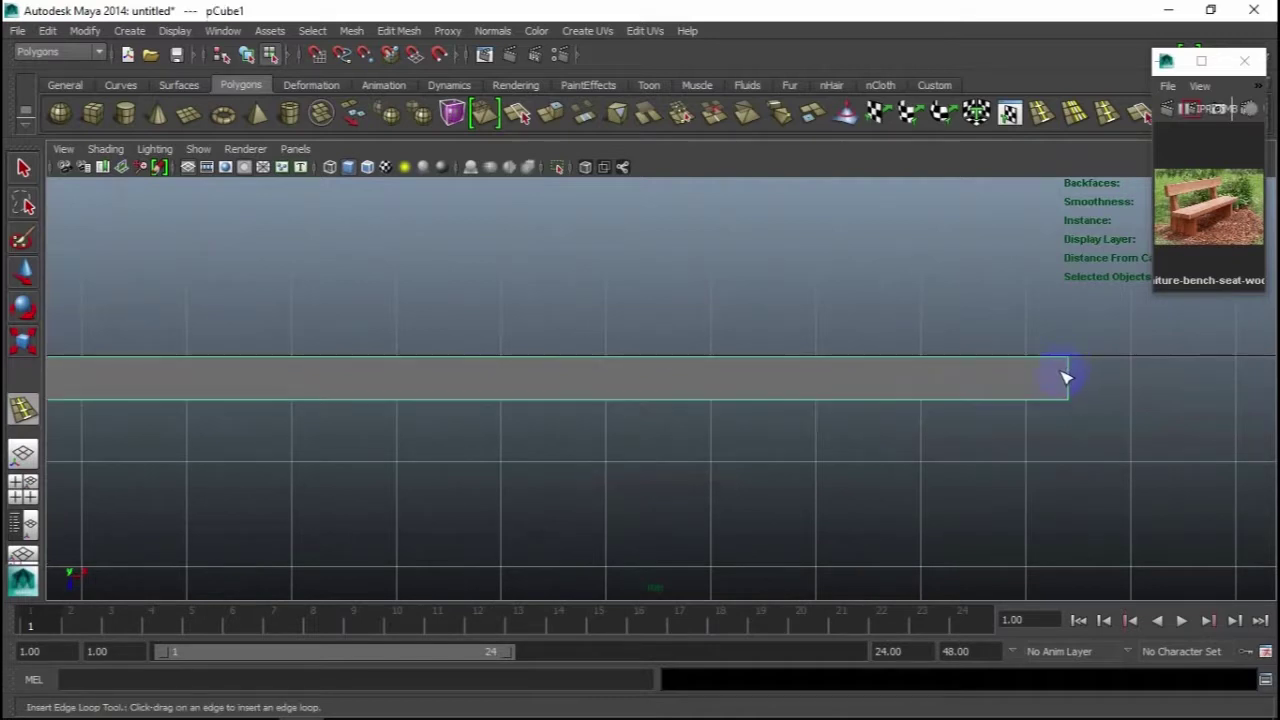
pyautogui.click(1066, 363)
pyautogui.scroll(2, 1080, 385)
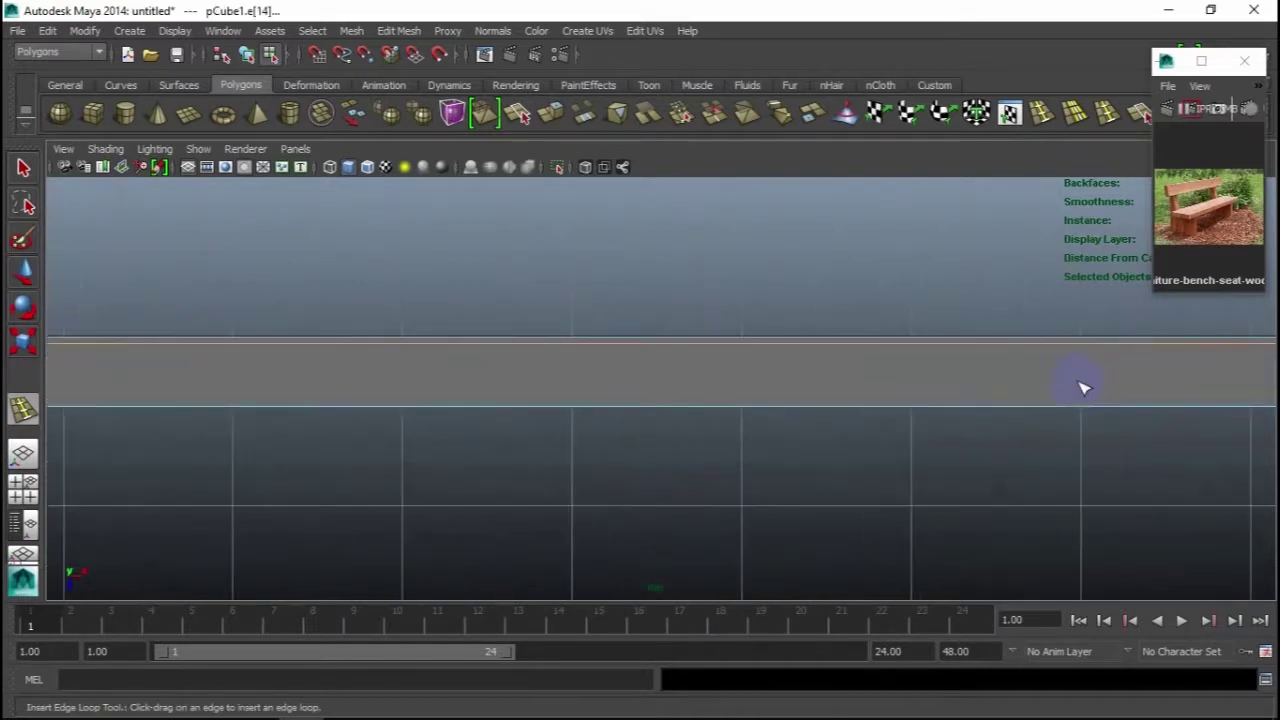
pyautogui.keyDown('alt'); pyautogui.moveTo(1089, 389); pyautogui.dragTo(1066, 431, button='middle'); pyautogui.keyUp('alt')
pyautogui.scroll(1, 1138, 420)
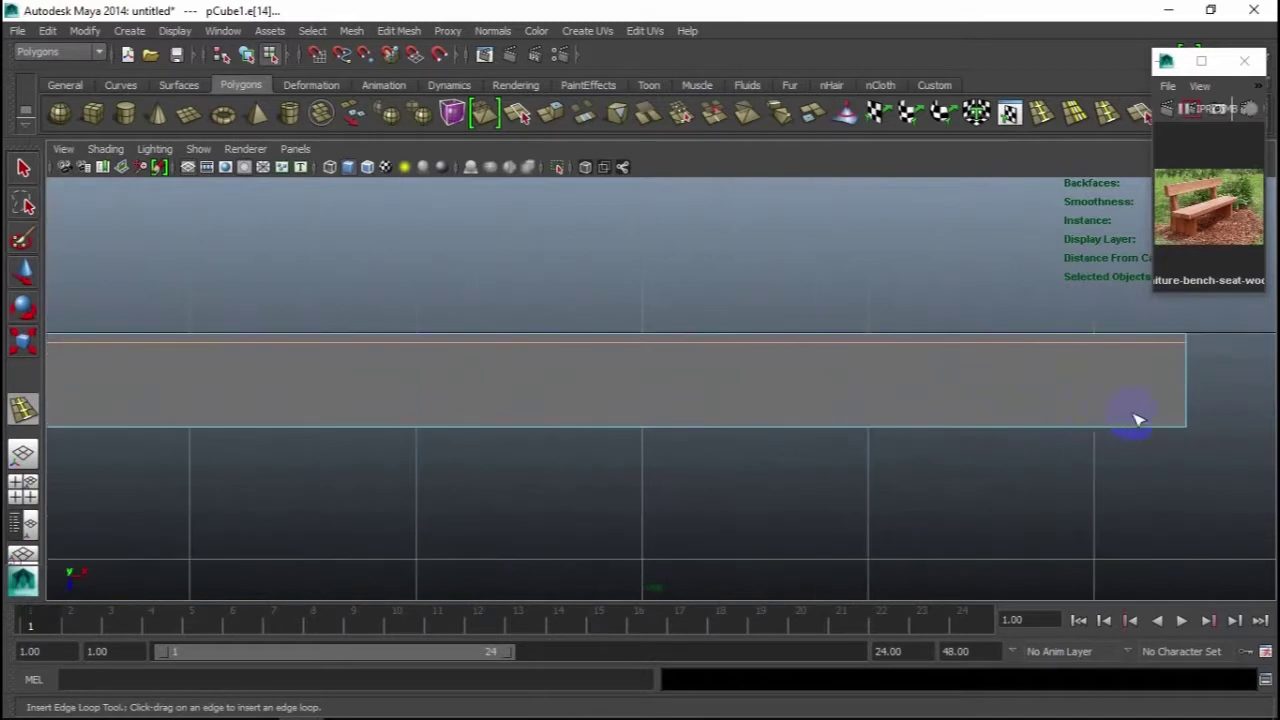
pyautogui.click(1187, 418)
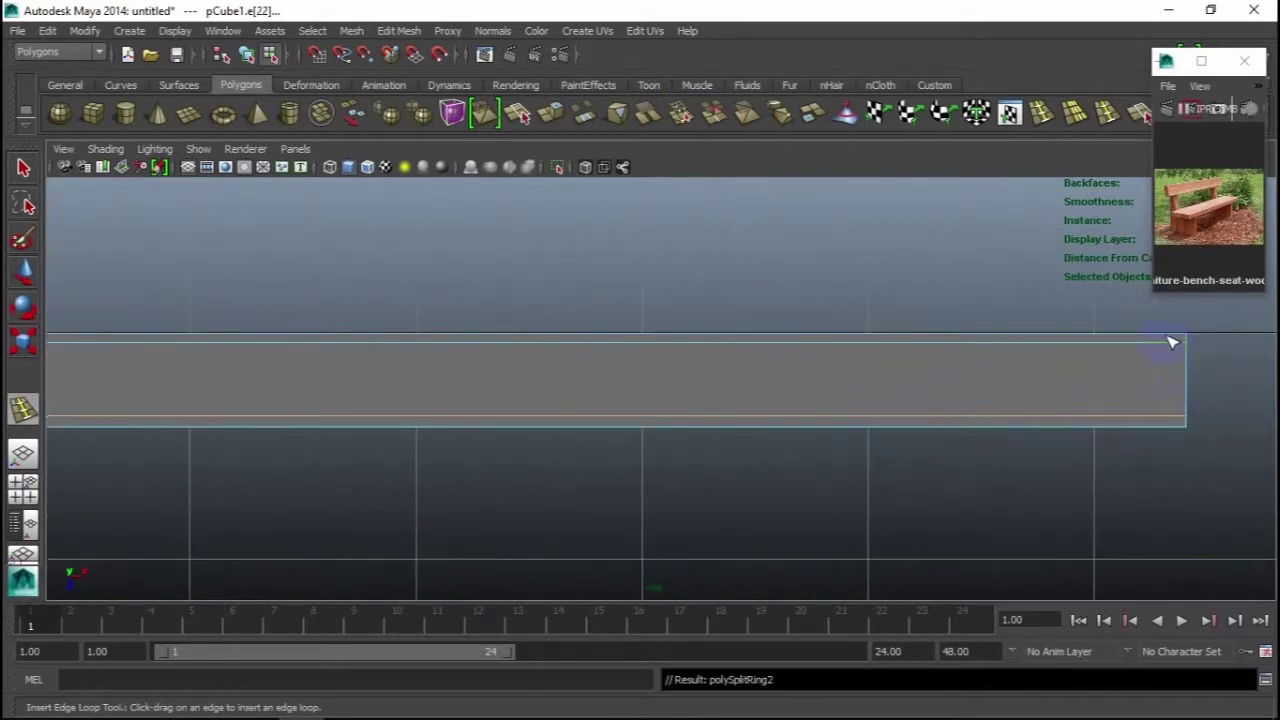
pyautogui.scroll(-4, 968, 392)
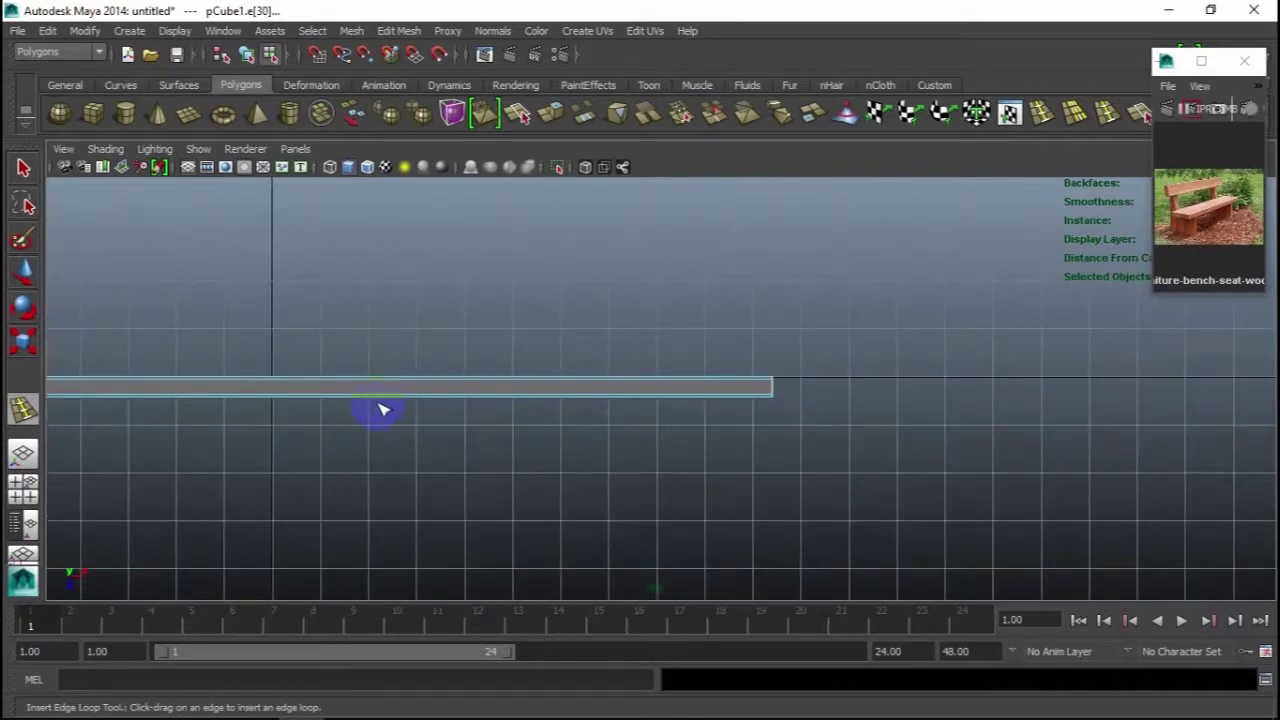
pyautogui.keyDown('alt'); pyautogui.moveTo(383, 410); pyautogui.dragTo(789, 409, button='middle'); pyautogui.keyUp('alt')
pyautogui.scroll(2, 469, 400)
pyautogui.scroll(1, 343, 400)
pyautogui.keyDown('alt'); pyautogui.moveTo(343, 400); pyautogui.dragTo(413, 378, button='middle'); pyautogui.keyUp('alt')
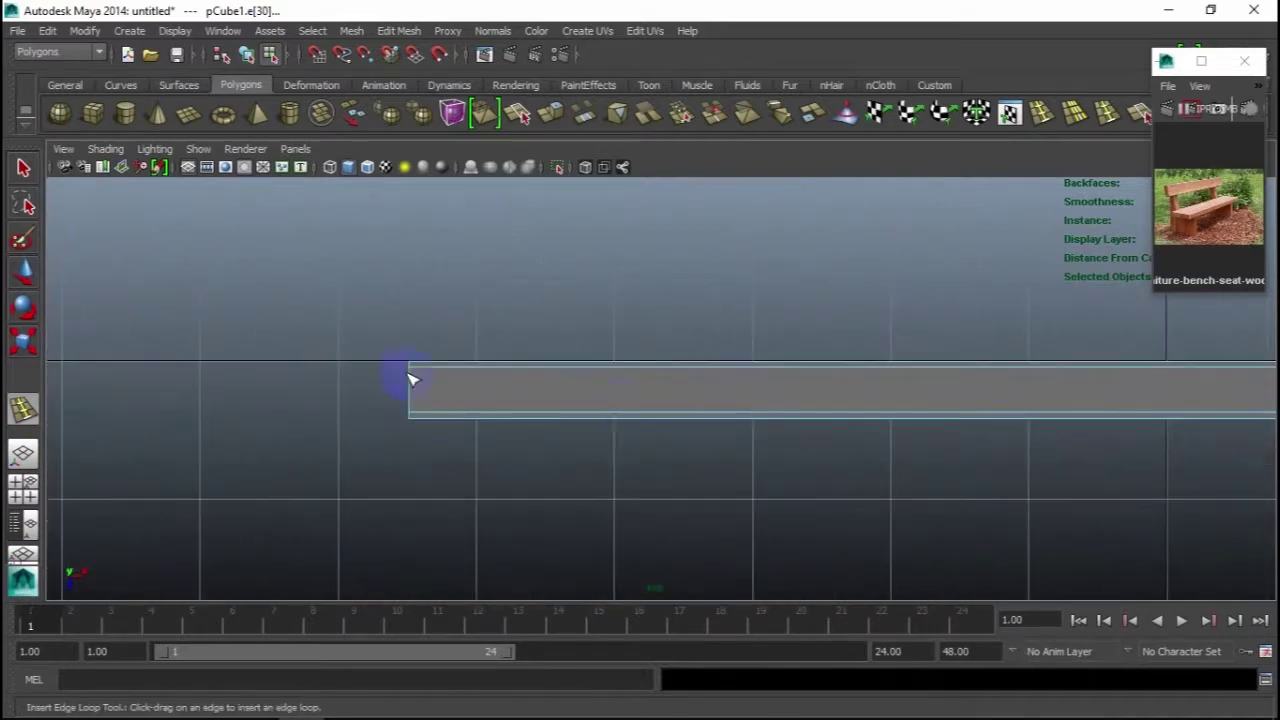
pyautogui.scroll(2, 410, 378)
# Step: Insert an edge loop along the plank and zoom the front view in on it
pyautogui.click(220, 350)
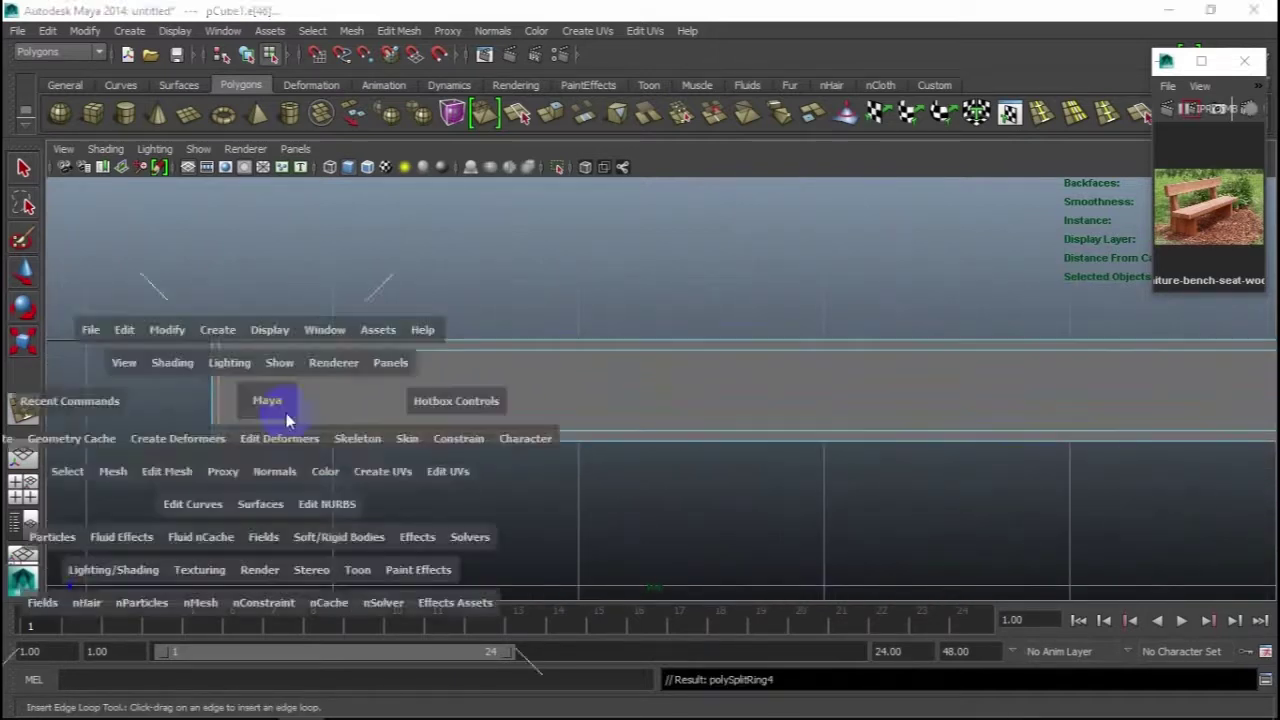
pyautogui.press('space')
pyautogui.press('space')
pyautogui.scroll(2, 390, 420)
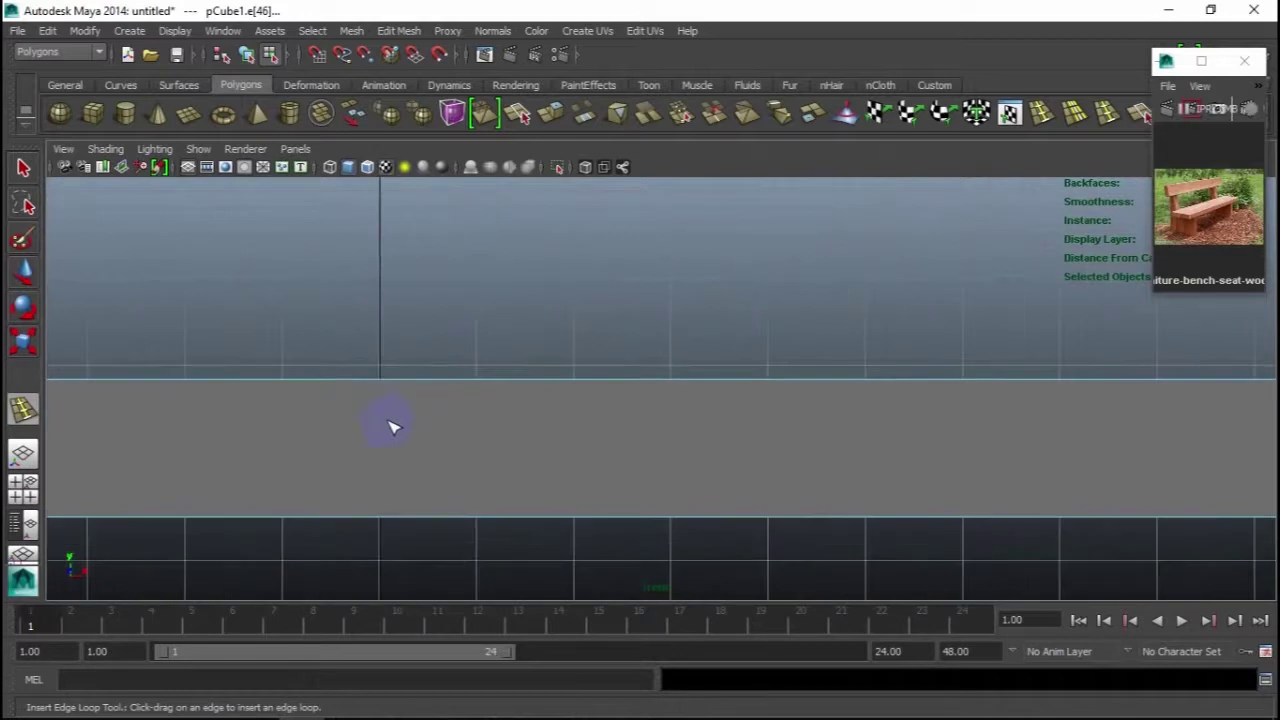
pyautogui.scroll(-3, 377, 429)
pyautogui.keyDown('alt'); pyautogui.moveTo(377, 429); pyautogui.dragTo(506, 449, button='middle'); pyautogui.keyUp('alt')
pyautogui.scroll(2, 506, 449)
pyautogui.scroll(1, 395, 429)
pyautogui.keyDown('alt'); pyautogui.moveTo(395, 429); pyautogui.dragTo(540, 343, button='middle'); pyautogui.keyUp('alt')
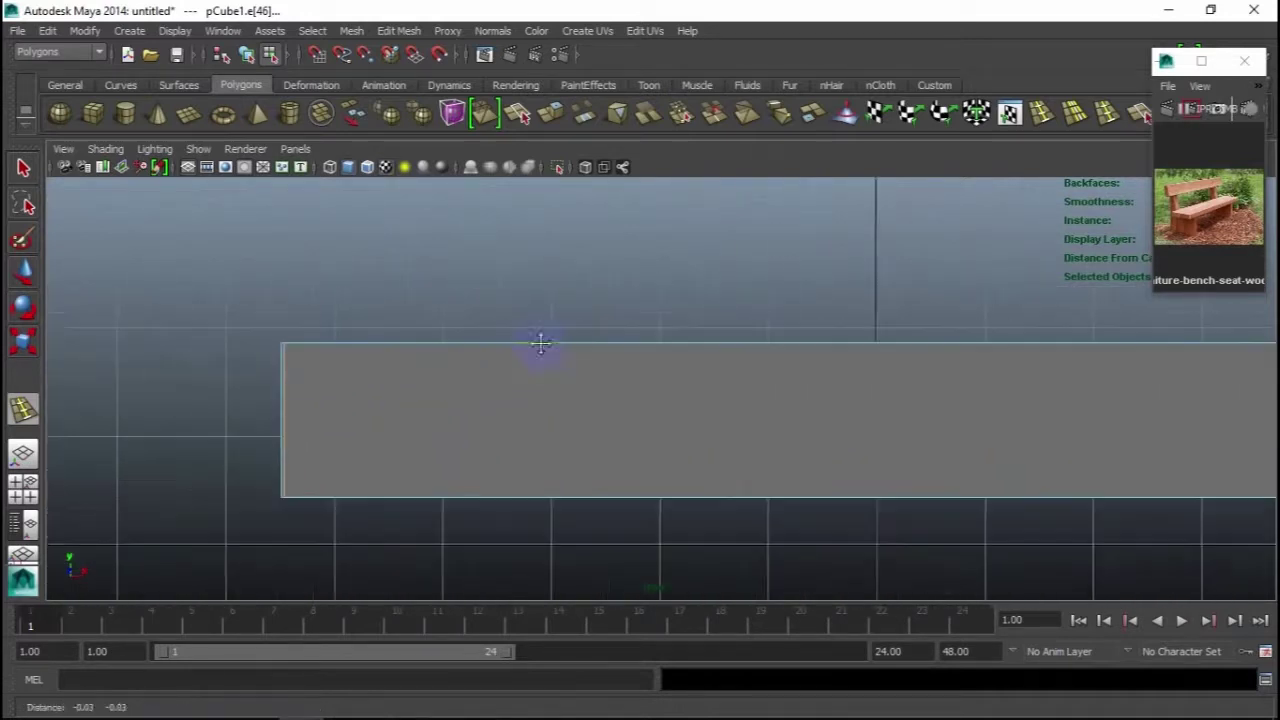
pyautogui.scroll(2, 238, 378)
# Step: Add another lengthwise edge loop near the plank's lower edge with the G repeat key
pyautogui.press('g')
pyautogui.moveTo(154, 357)
pyautogui.keyDown('alt'); pyautogui.mouseDown(button='middle')
pyautogui.moveTo(234, 363)
pyautogui.moveTo(180, 334)
pyautogui.mouseUp(button='middle'); pyautogui.keyUp('alt')
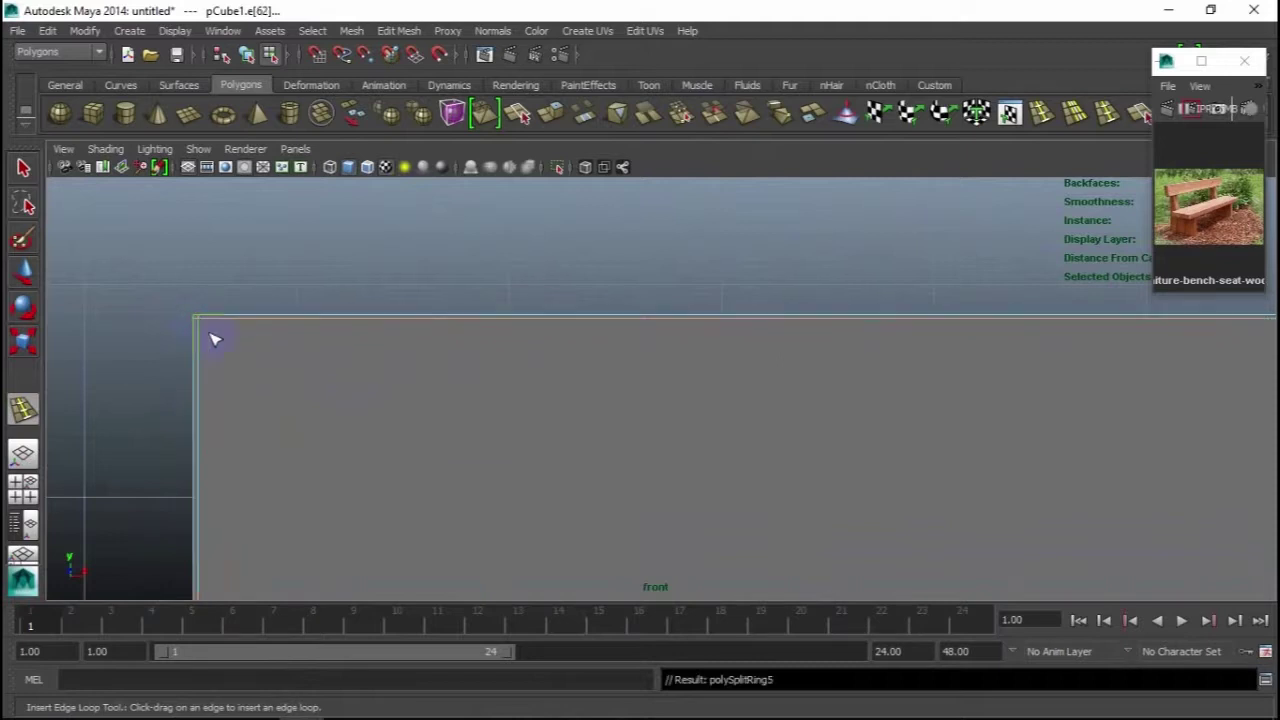
pyautogui.keyDown('alt'); pyautogui.moveTo(396, 463); pyautogui.dragTo(366, 357, button='middle'); pyautogui.keyUp('alt')
pyautogui.scroll(2, 180, 420)
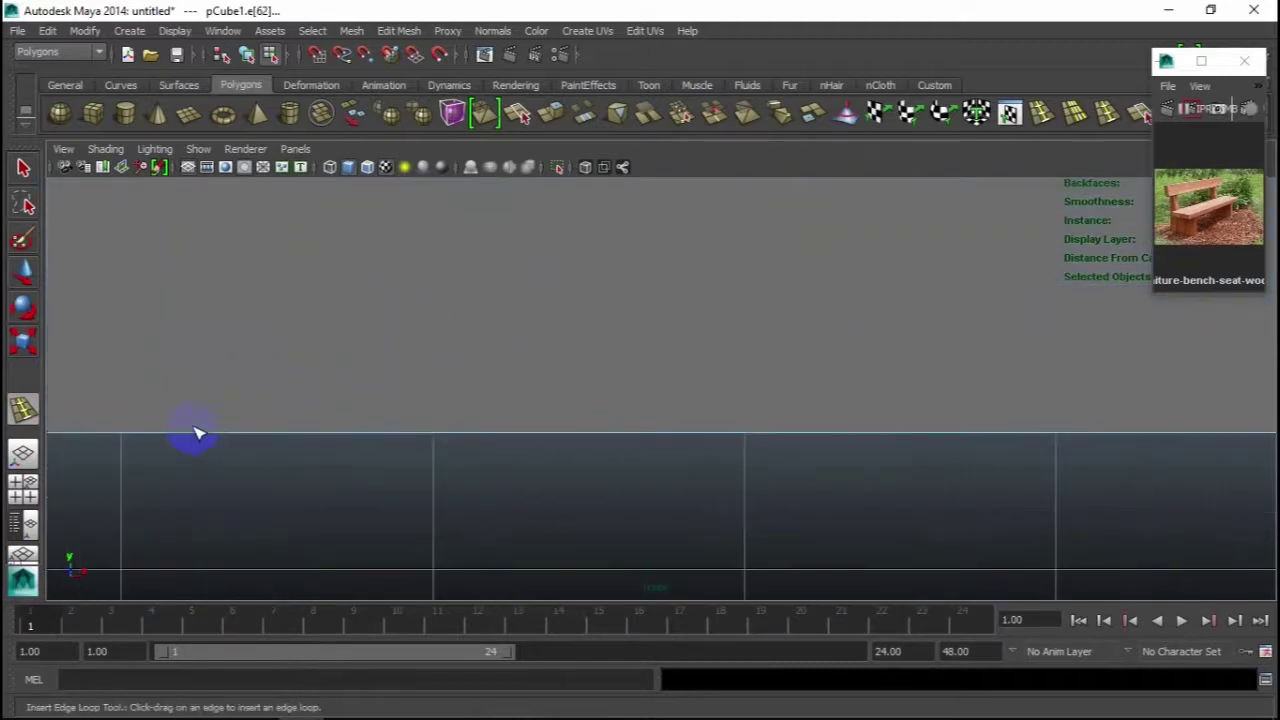
pyautogui.keyDown('alt'); pyautogui.moveTo(194, 434); pyautogui.dragTo(368, 447, button='middle'); pyautogui.keyUp('alt')
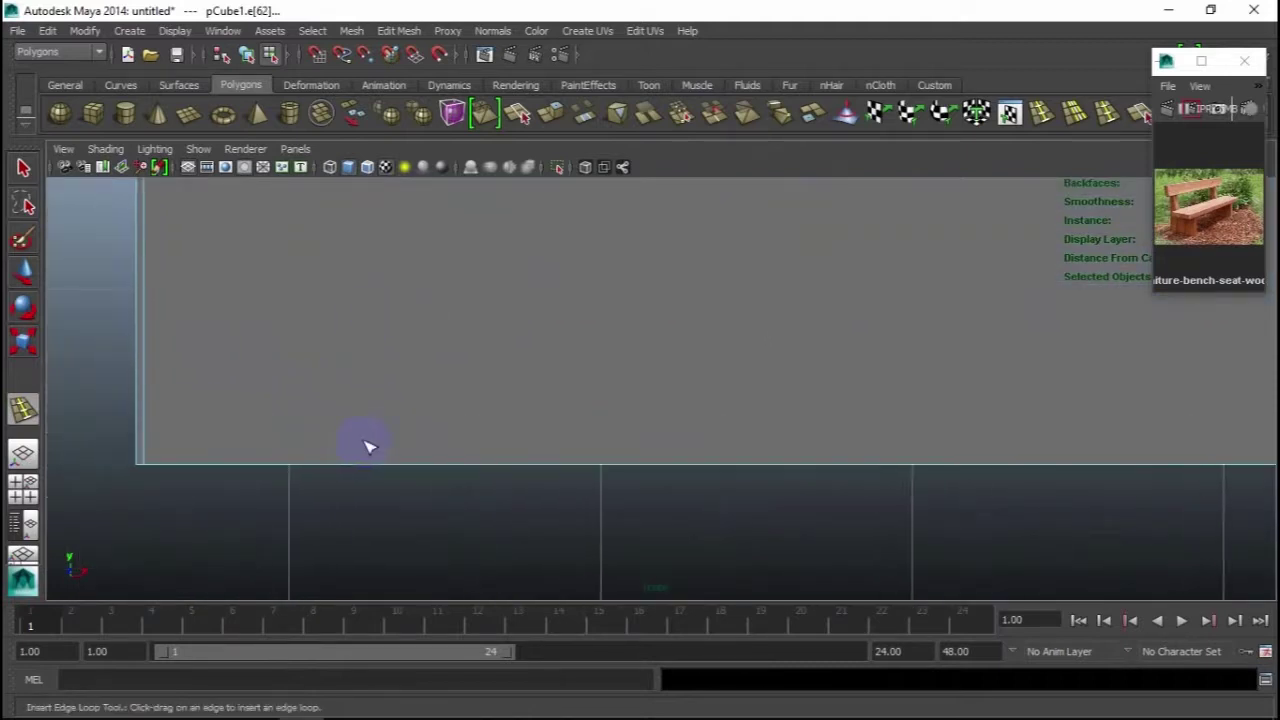
pyautogui.click(136, 455)
pyautogui.scroll(-5, 340, 434)
pyautogui.keyDown('alt'); pyautogui.moveTo(853, 397); pyautogui.dragTo(634, 400, button='middle'); pyautogui.keyUp('alt')
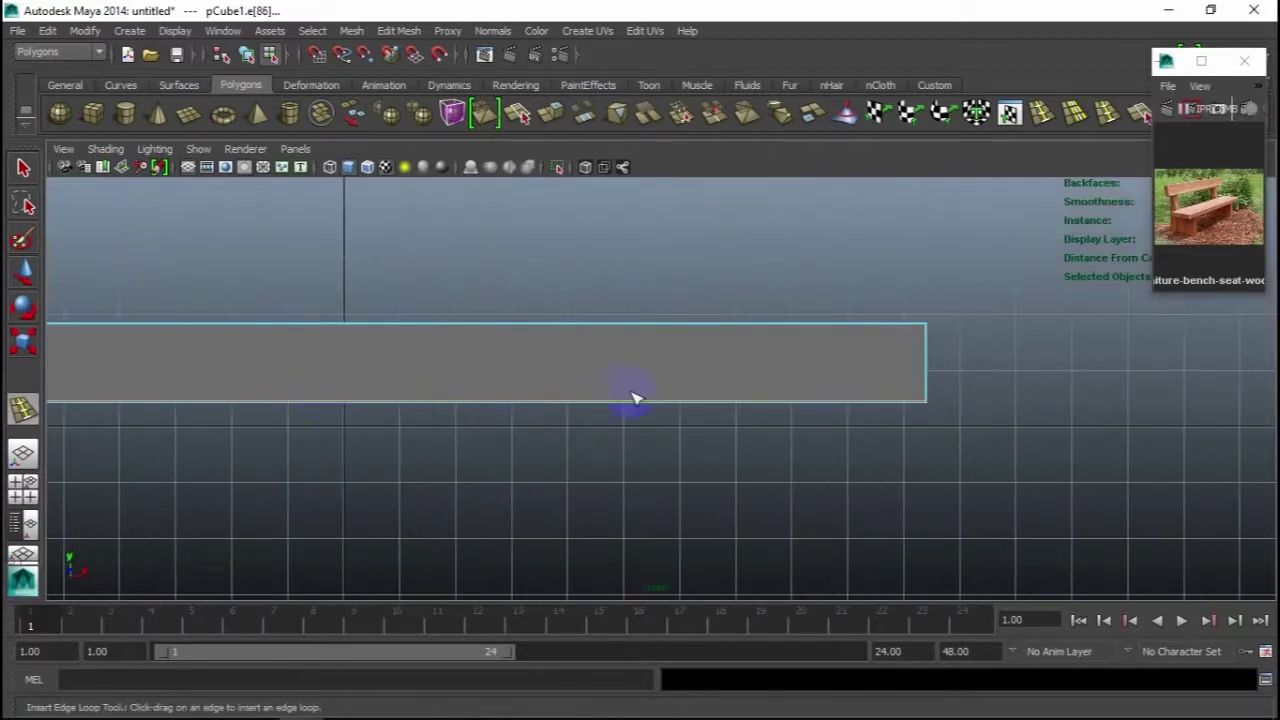
pyautogui.scroll(1, 830, 382)
# Step: Maximize the perspective panel and orbit around the plank to inspect the new loops
pyautogui.press('space')
pyautogui.click(800, 323)
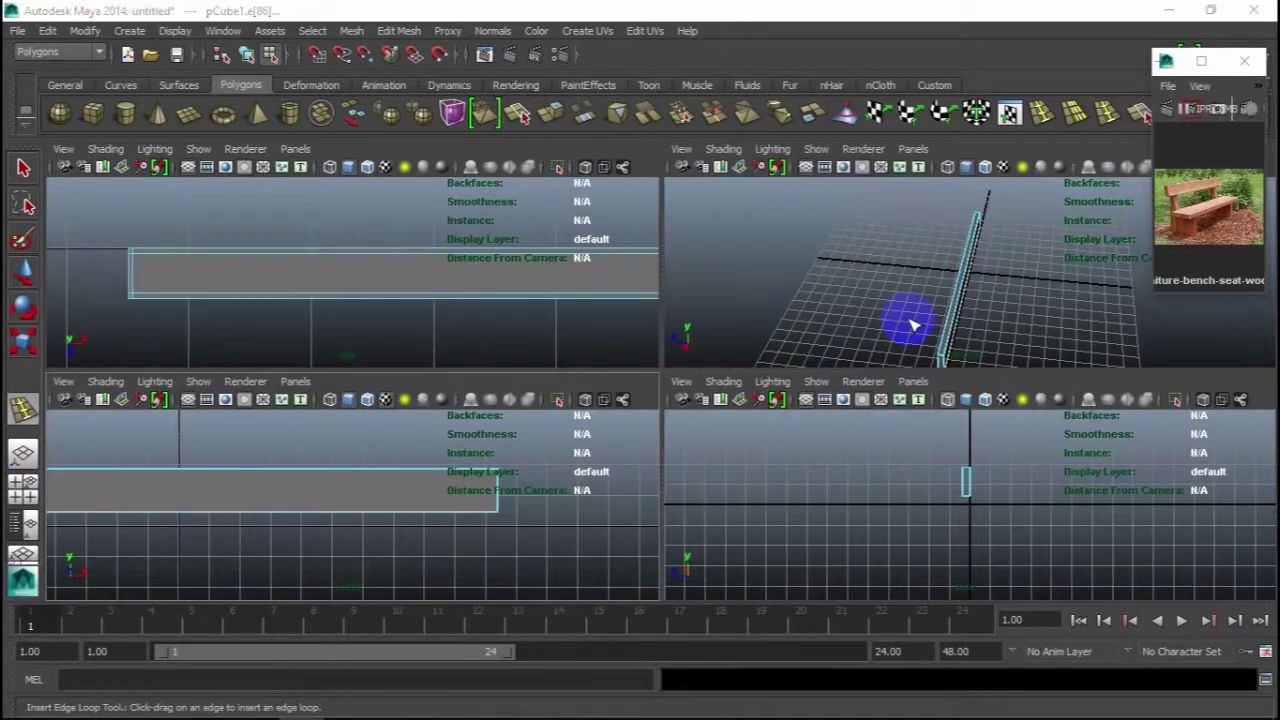
pyautogui.press('space')
pyautogui.moveTo(606, 386)
pyautogui.keyDown('alt'); pyautogui.mouseDown()
pyautogui.moveTo(623, 363)
pyautogui.moveTo(655, 515)
pyautogui.mouseUp(); pyautogui.keyUp('alt')
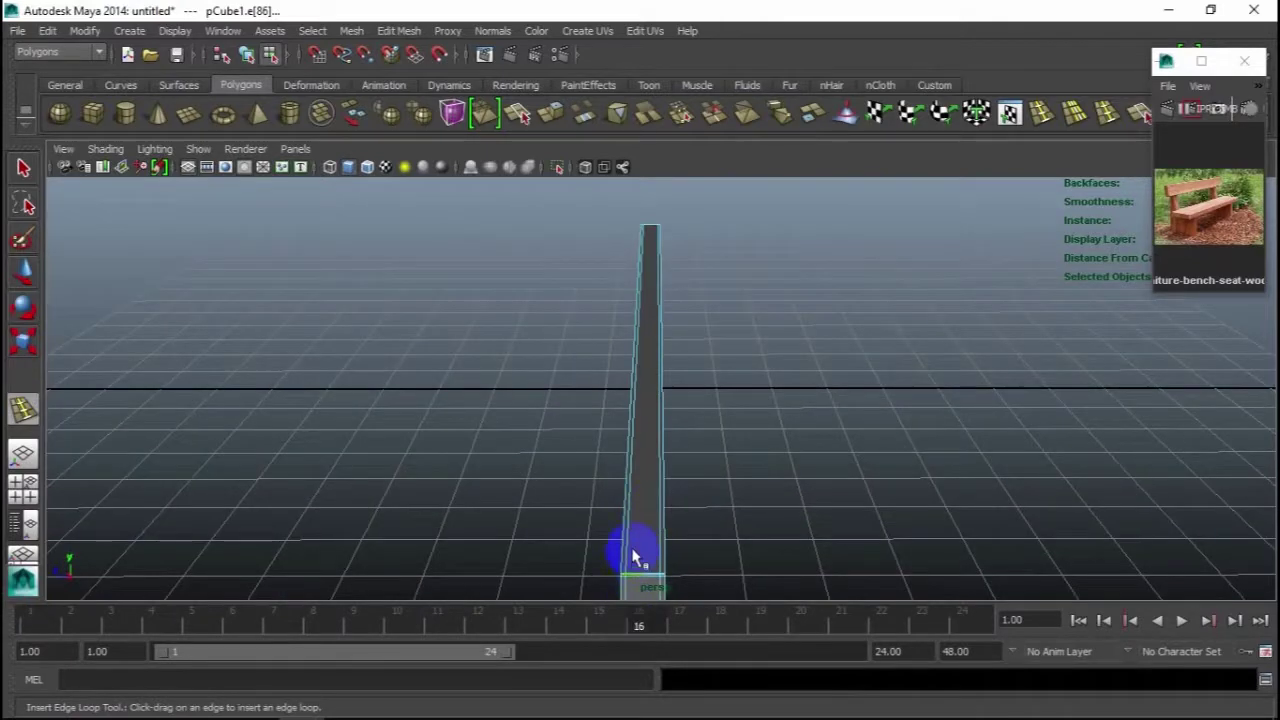
pyautogui.scroll(3, 637, 450)
pyautogui.moveTo(637, 423)
pyautogui.keyDown('alt'); pyautogui.mouseDown()
pyautogui.moveTo(743, 423)
pyautogui.moveTo(774, 471)
pyautogui.moveTo(744, 461)
pyautogui.moveTo(726, 363)
pyautogui.moveTo(694, 409)
pyautogui.moveTo(569, 451)
pyautogui.mouseUp(); pyautogui.keyUp('alt')
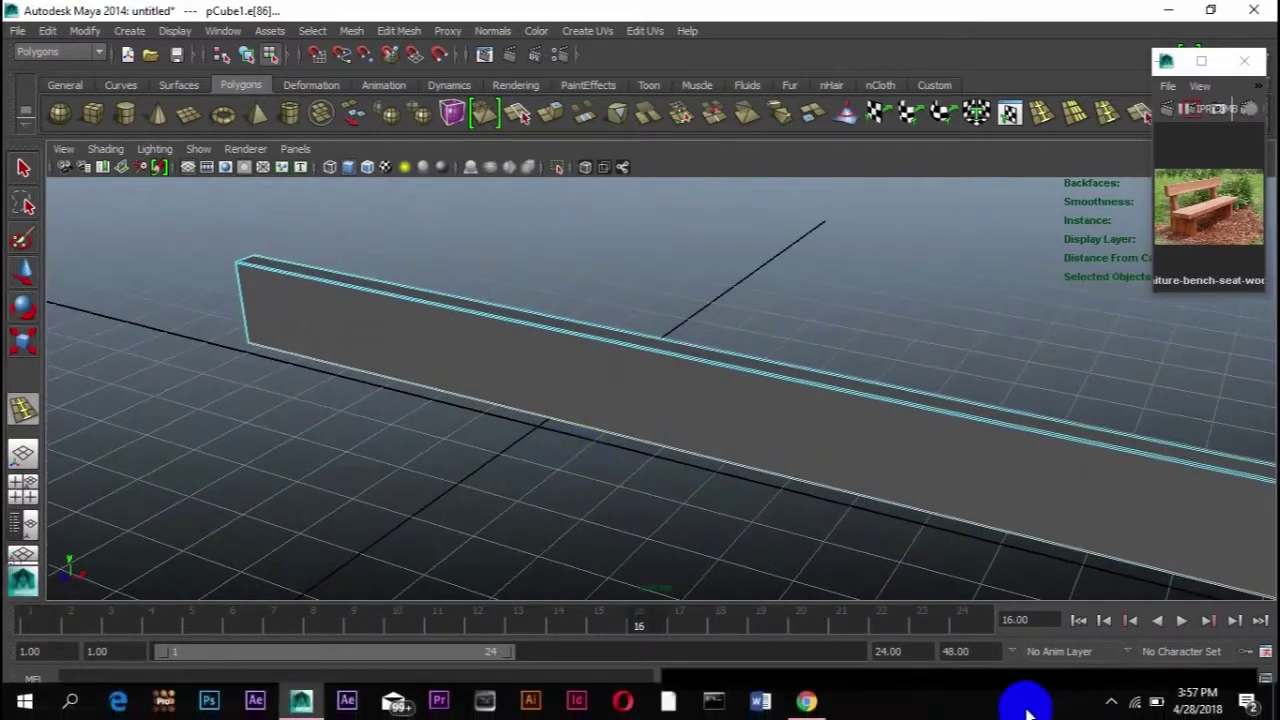
# Step: Add edge loops near both plank ends and check them with smooth preview
pyautogui.scroll(-2, 722, 438)
pyautogui.click(722, 438)
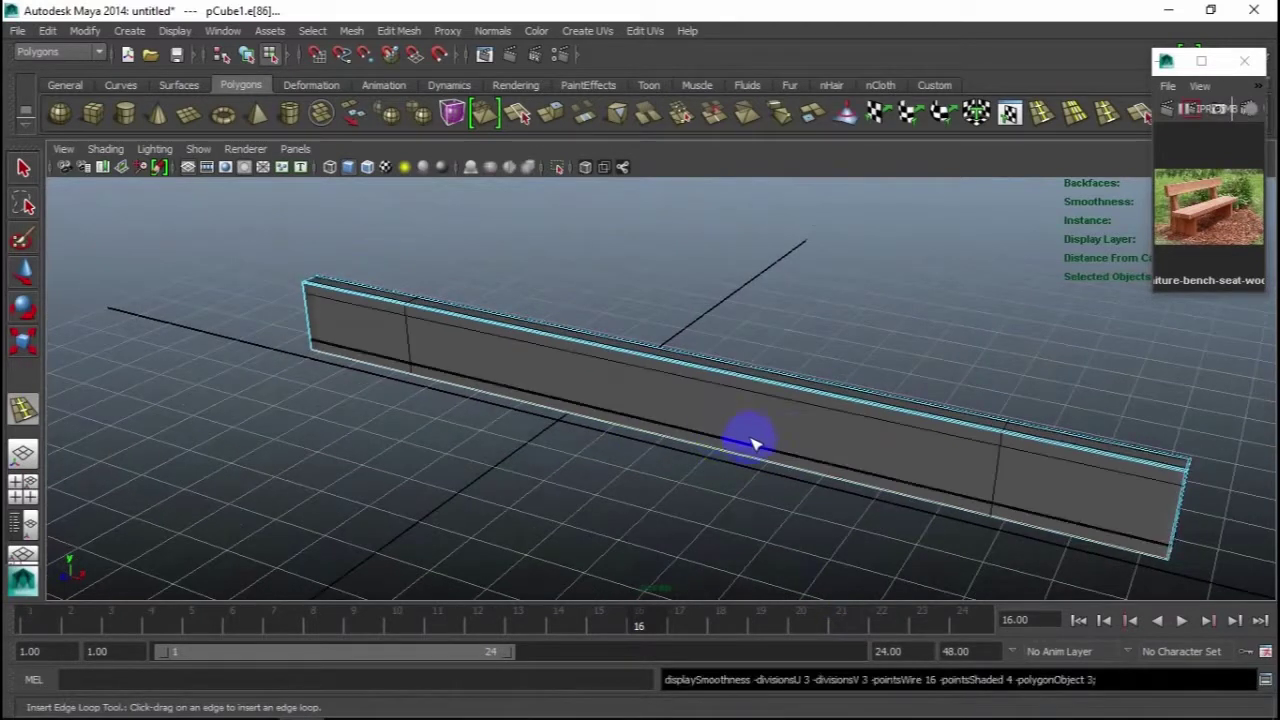
pyautogui.rightClick(781, 326)
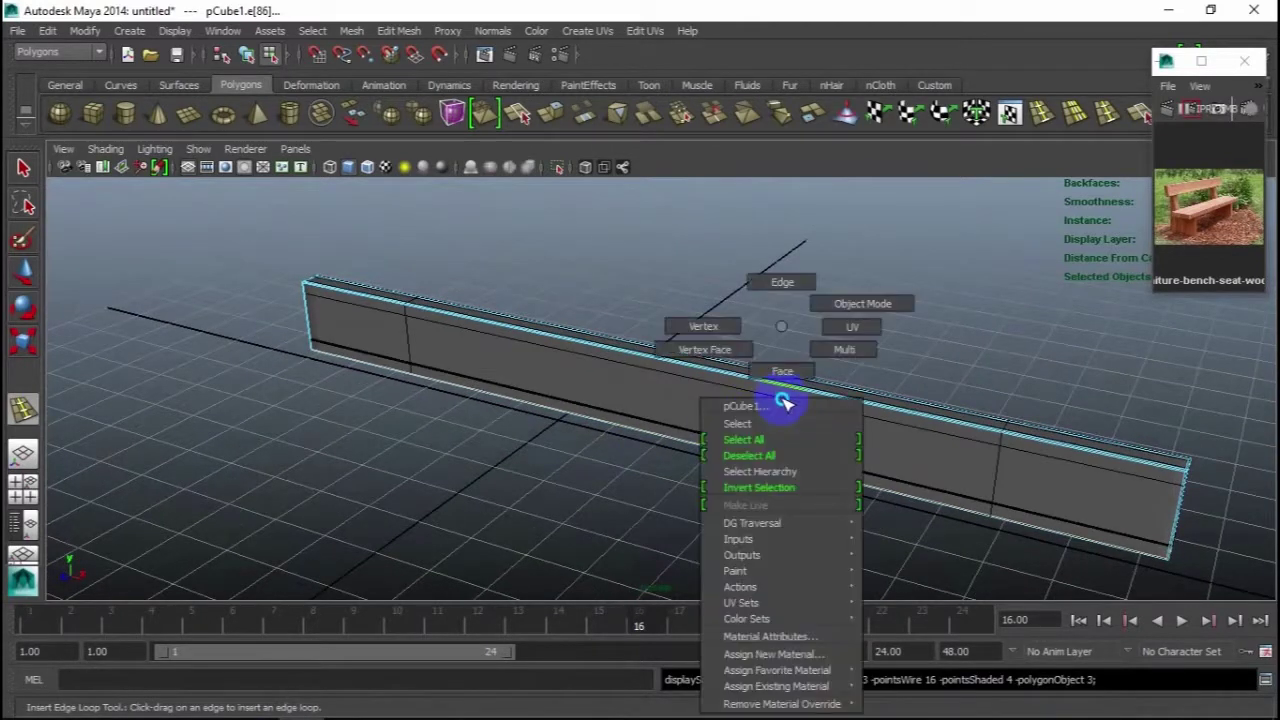
pyautogui.moveTo(845, 325); pyautogui.dragTo(854, 309, button='right')
pyautogui.moveTo(857, 449)
pyautogui.keyDown('alt'); pyautogui.mouseDown()
pyautogui.moveTo(803, 408)
pyautogui.moveTo(751, 416)
pyautogui.moveTo(829, 443)
pyautogui.mouseUp(); pyautogui.keyUp('alt')
pyautogui.click(766, 409)
pyautogui.moveTo(829, 443)
pyautogui.keyDown('alt'); pyautogui.mouseDown(button='right')
pyautogui.moveTo(616, 376)
pyautogui.moveTo(789, 446)
pyautogui.mouseUp(button='right'); pyautogui.keyUp('alt')
pyautogui.moveTo(789, 446)
pyautogui.keyDown('alt'); pyautogui.mouseDown()
pyautogui.moveTo(883, 431)
pyautogui.moveTo(829, 443)
pyautogui.moveTo(820, 423)
pyautogui.mouseUp(); pyautogui.keyUp('alt')
pyautogui.press('3')
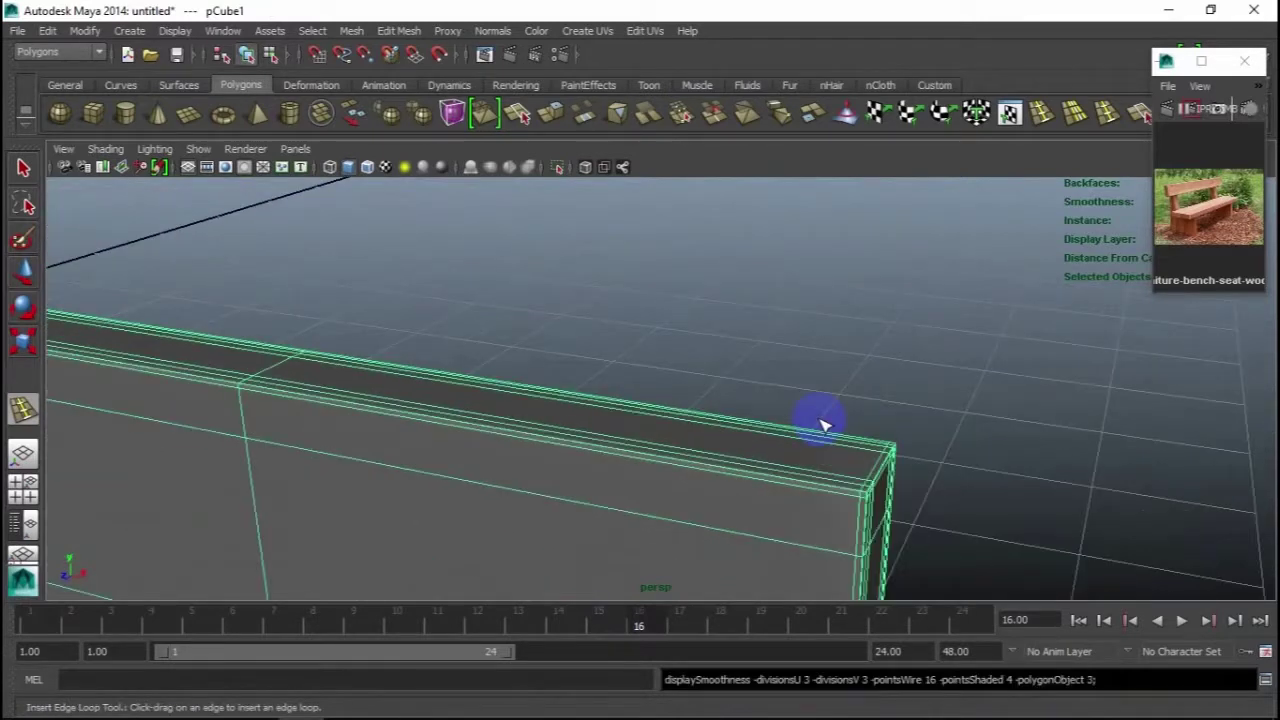
pyautogui.click(875, 430)
pyautogui.moveTo(877, 494)
pyautogui.keyDown('alt'); pyautogui.mouseDown()
pyautogui.moveTo(846, 471)
pyautogui.moveTo(860, 491)
pyautogui.moveTo(675, 458)
pyautogui.moveTo(586, 491)
pyautogui.moveTo(700, 480)
pyautogui.moveTo(780, 443)
pyautogui.moveTo(621, 412)
pyautogui.moveTo(731, 417)
pyautogui.moveTo(737, 357)
pyautogui.moveTo(766, 351)
pyautogui.moveTo(637, 434)
pyautogui.moveTo(551, 449)
pyautogui.moveTo(471, 441)
pyautogui.mouseUp(); pyautogui.keyUp('alt')
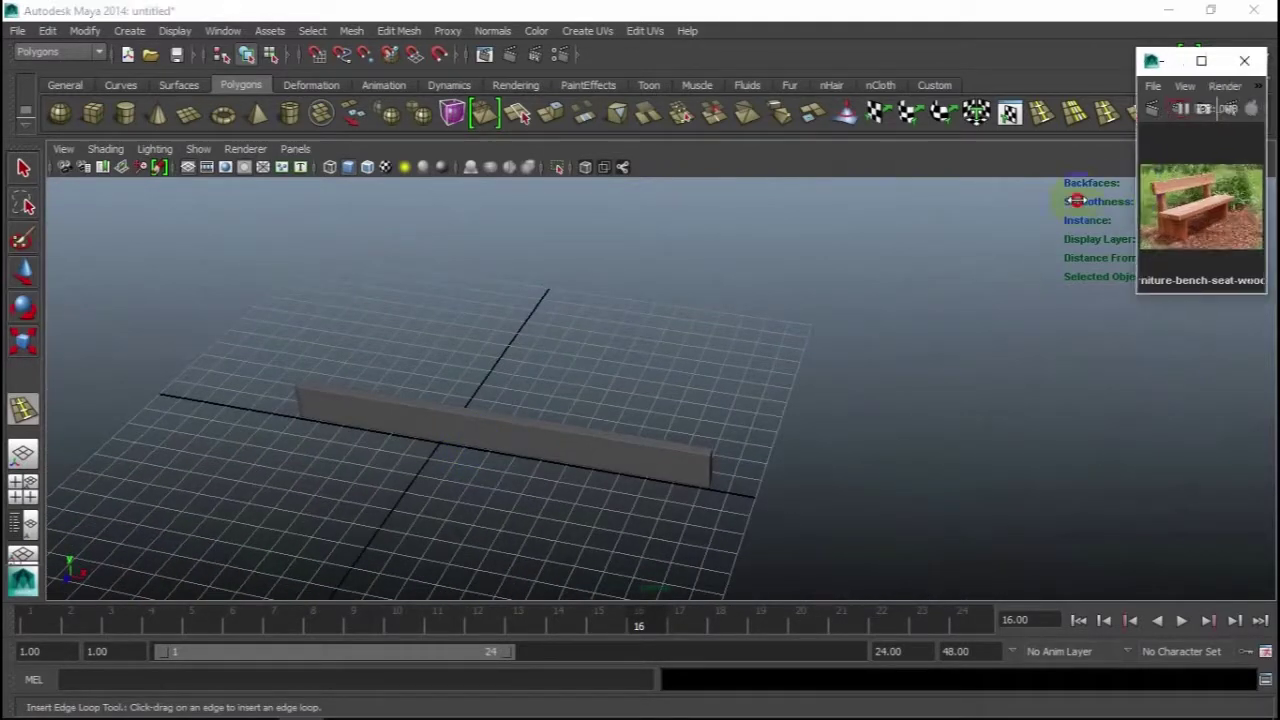
# Step: Widen the reference window and center the plank in the front view for a new box
pyautogui.moveTo(1157, 190); pyautogui.dragTo(993, 190)
pyautogui.press('space')
pyautogui.press('space')
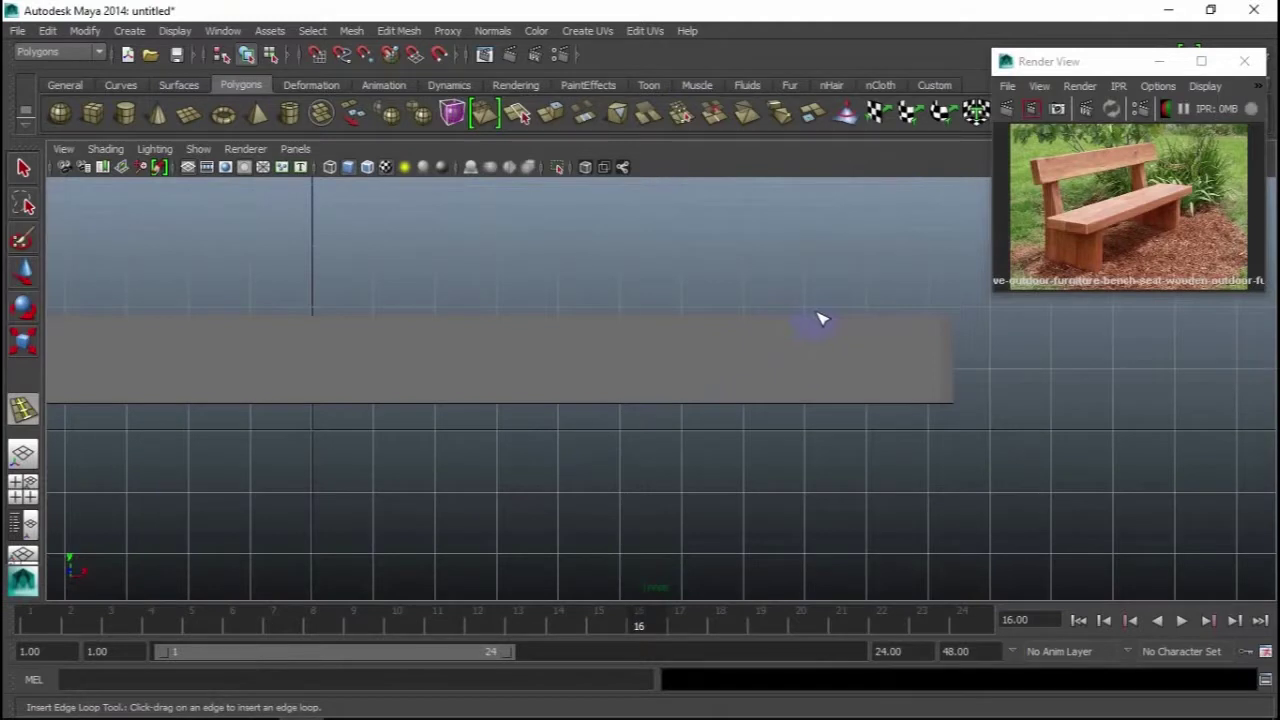
pyautogui.press('space')
pyautogui.press('space')
pyautogui.moveTo(567, 461)
pyautogui.keyDown('alt'); pyautogui.mouseDown()
pyautogui.moveTo(623, 434)
pyautogui.moveTo(614, 426)
pyautogui.moveTo(666, 337)
pyautogui.moveTo(624, 394)
pyautogui.moveTo(586, 394)
pyautogui.moveTo(620, 391)
pyautogui.mouseUp(); pyautogui.keyUp('alt')
pyautogui.press('space')
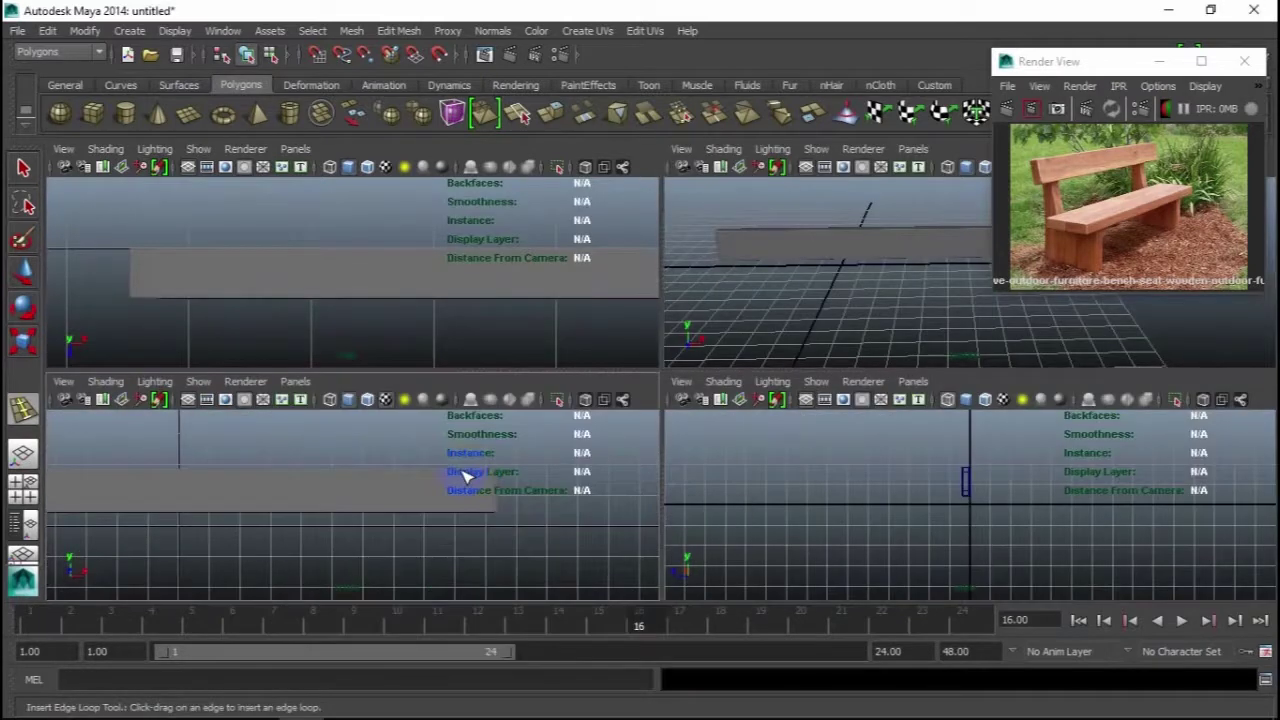
pyautogui.press('space')
pyautogui.keyDown('alt'); pyautogui.moveTo(563, 471); pyautogui.dragTo(589, 409, button='middle'); pyautogui.keyUp('alt')
pyautogui.keyDown('alt'); pyautogui.moveTo(589, 409); pyautogui.dragTo(629, 409); pyautogui.keyUp('alt')
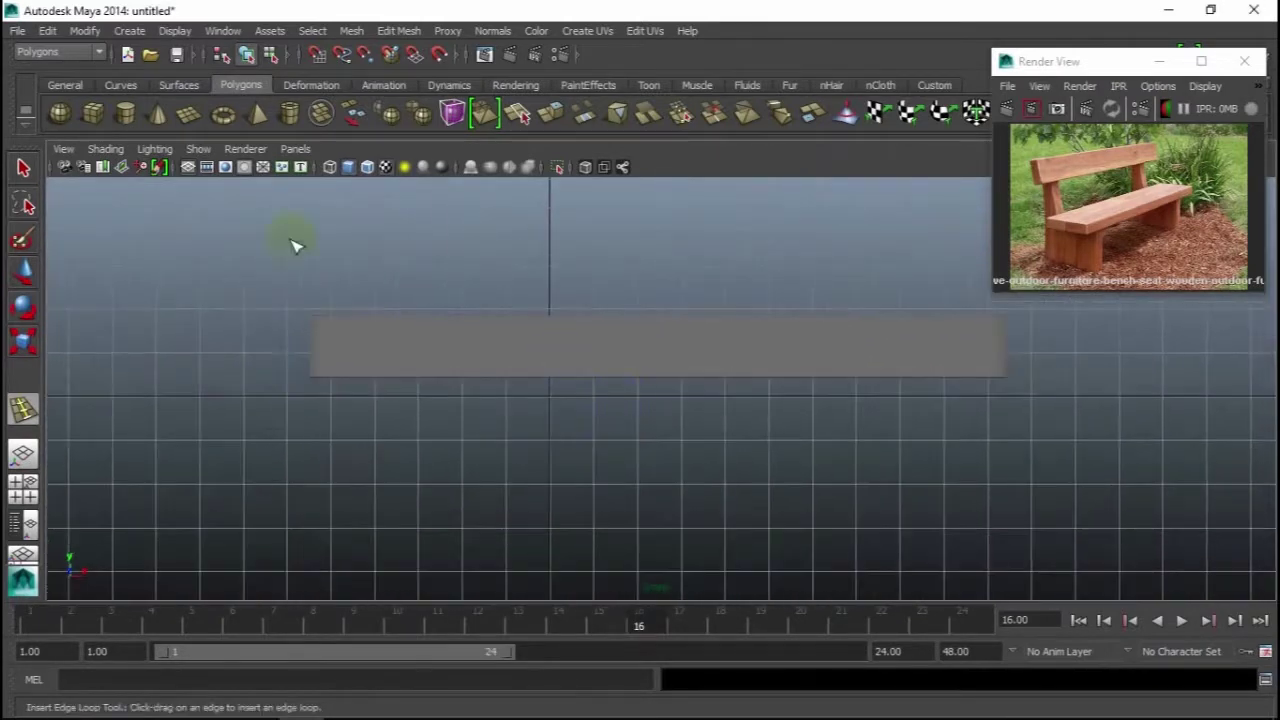
pyautogui.click(94, 115)
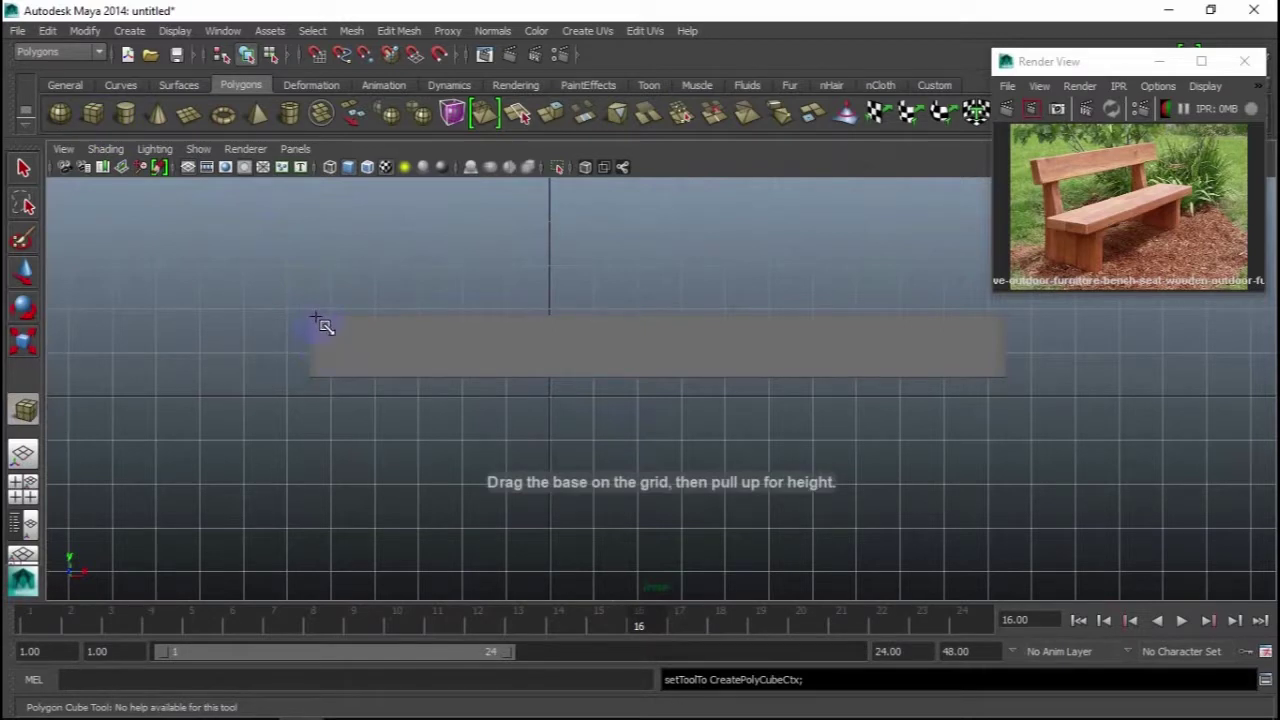
# Step: Draw a tall narrow wireframe box under the plank's left end as a leg
pyautogui.press('4')
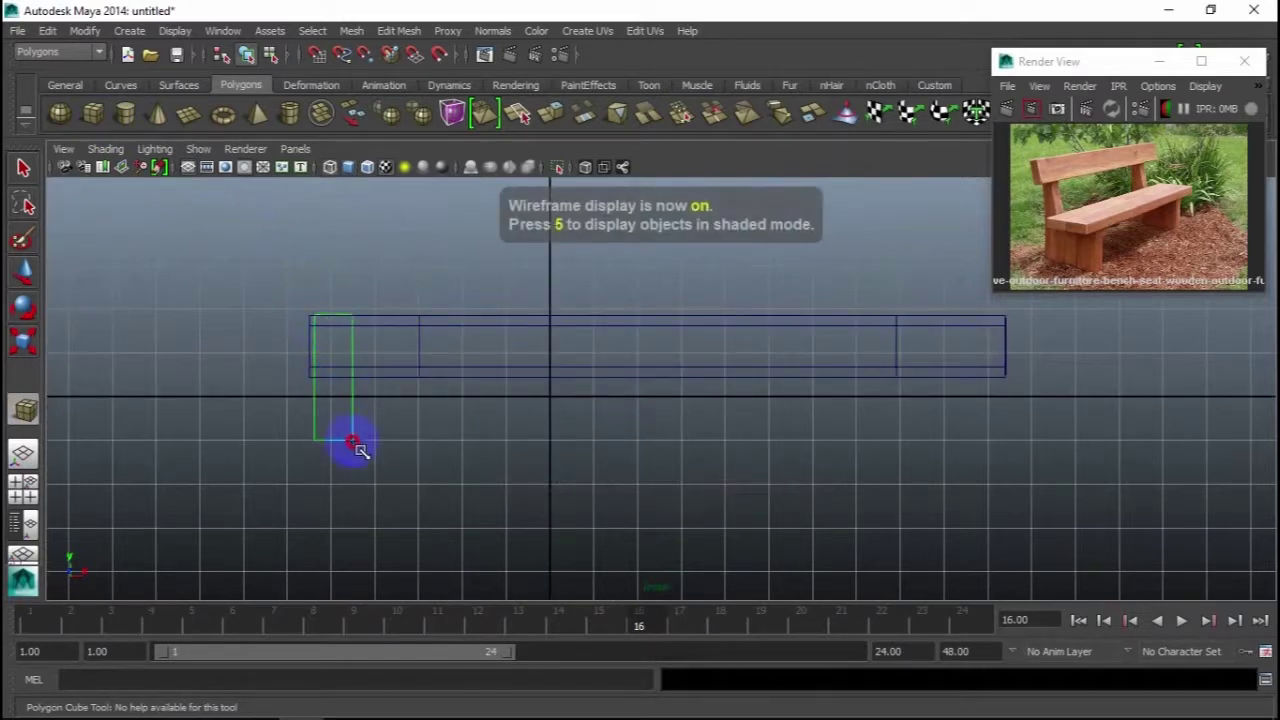
pyautogui.moveTo(357, 474); pyautogui.dragTo(366, 570)
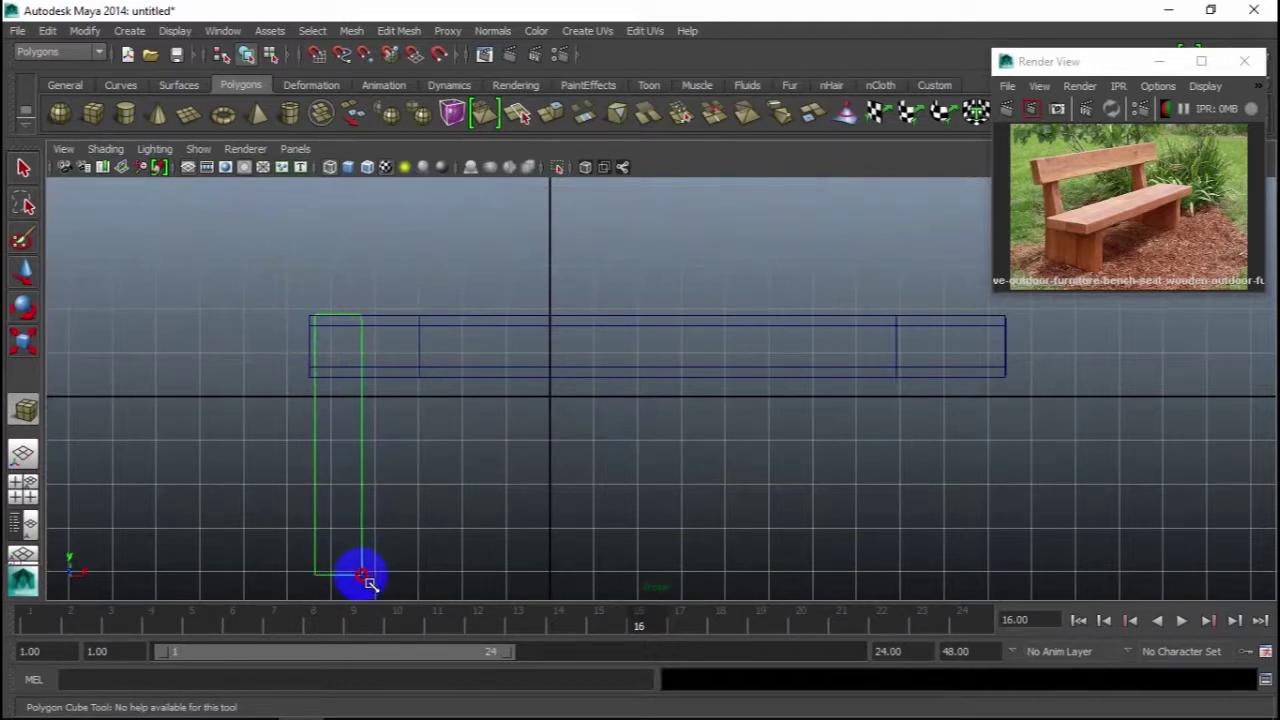
pyautogui.moveTo(376, 583); pyautogui.dragTo(357, 563)
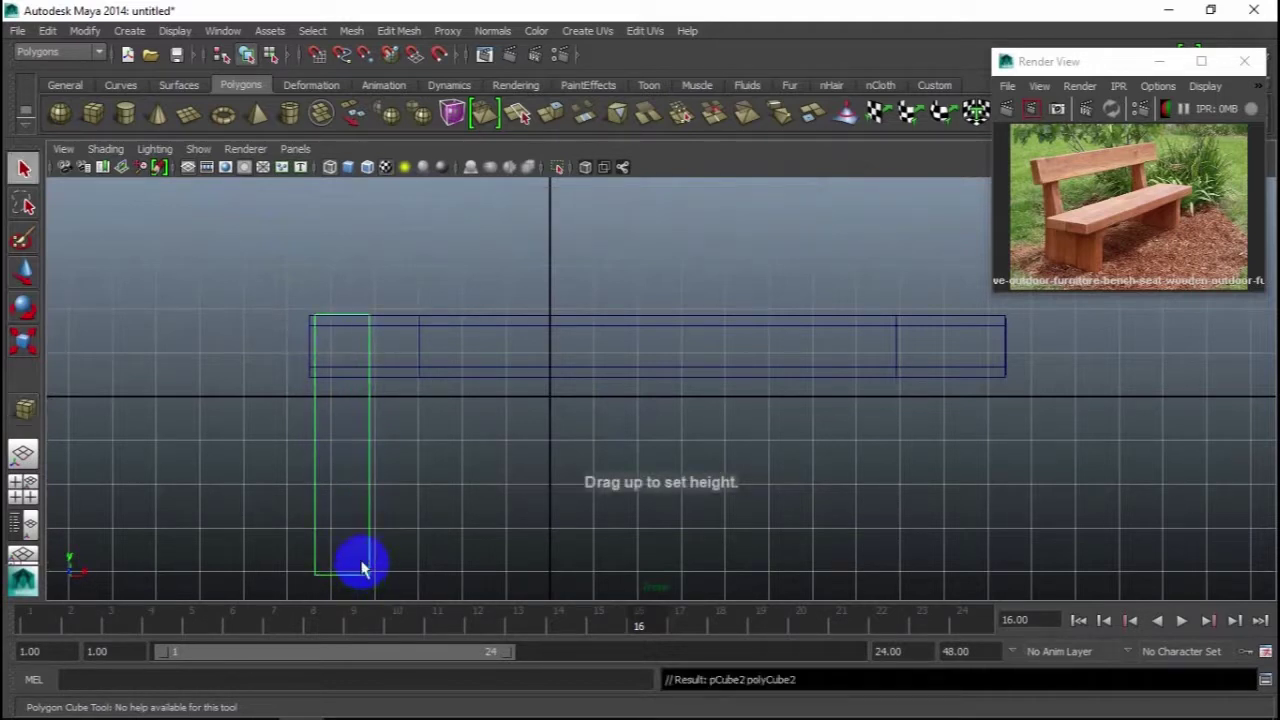
# Step: Scale the leg box thicker along Z in the side view
pyautogui.press('space')
pyautogui.press('space')
pyautogui.keyDown('alt'); pyautogui.moveTo(680, 494); pyautogui.dragTo(683, 420, button='middle'); pyautogui.keyUp('alt')
pyautogui.scroll(2, 677, 417)
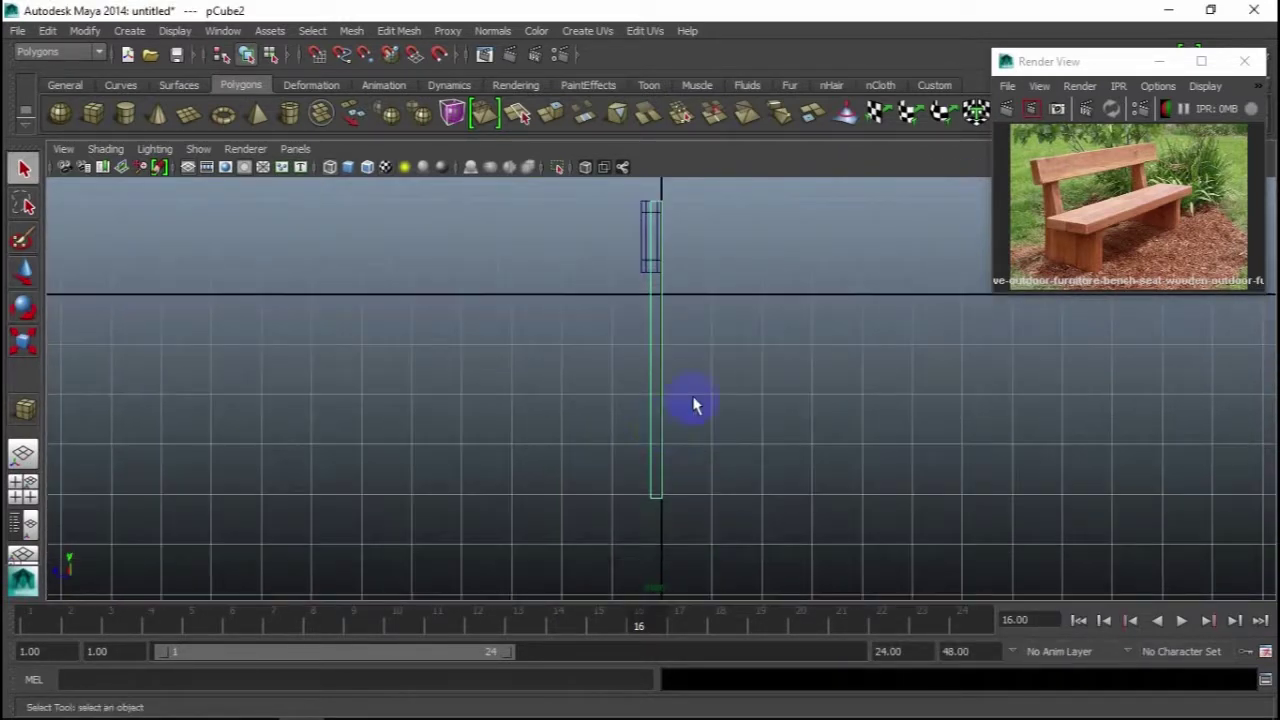
pyautogui.moveTo(655, 412); pyautogui.dragTo(706, 335, button='right')
pyautogui.press('w')
pyautogui.press('r')
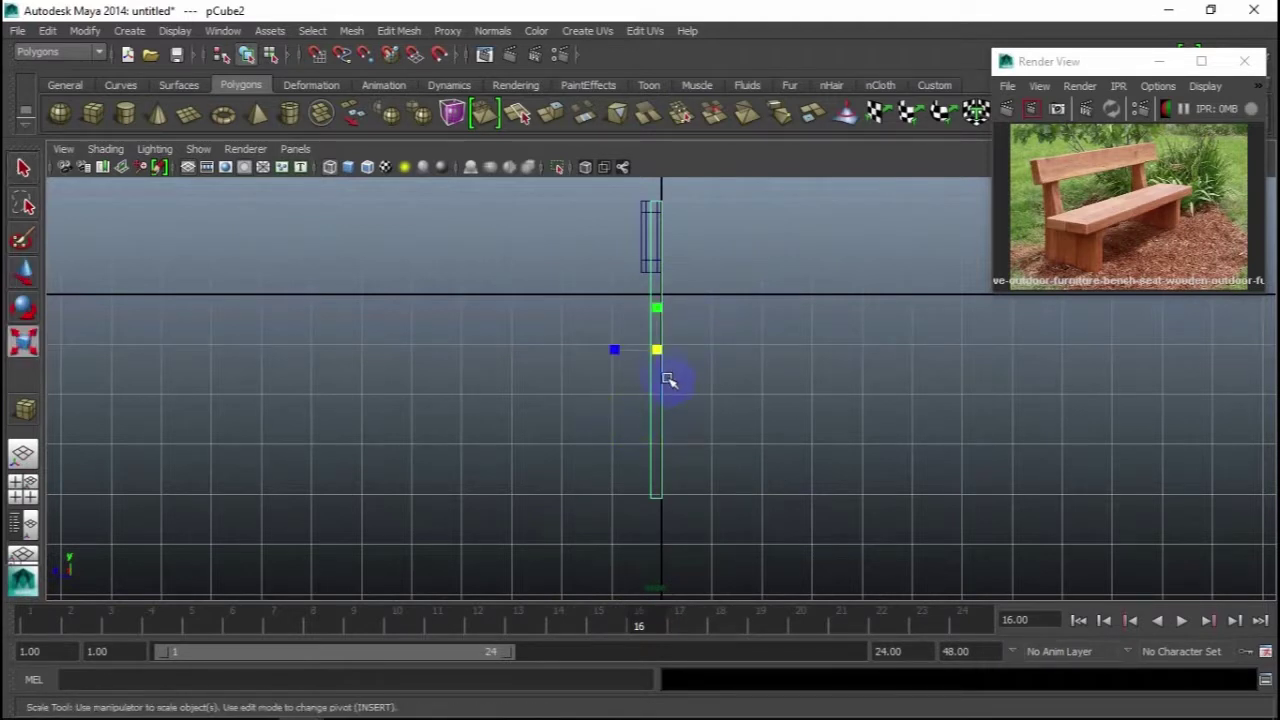
pyautogui.moveTo(614, 350); pyautogui.dragTo(563, 360)
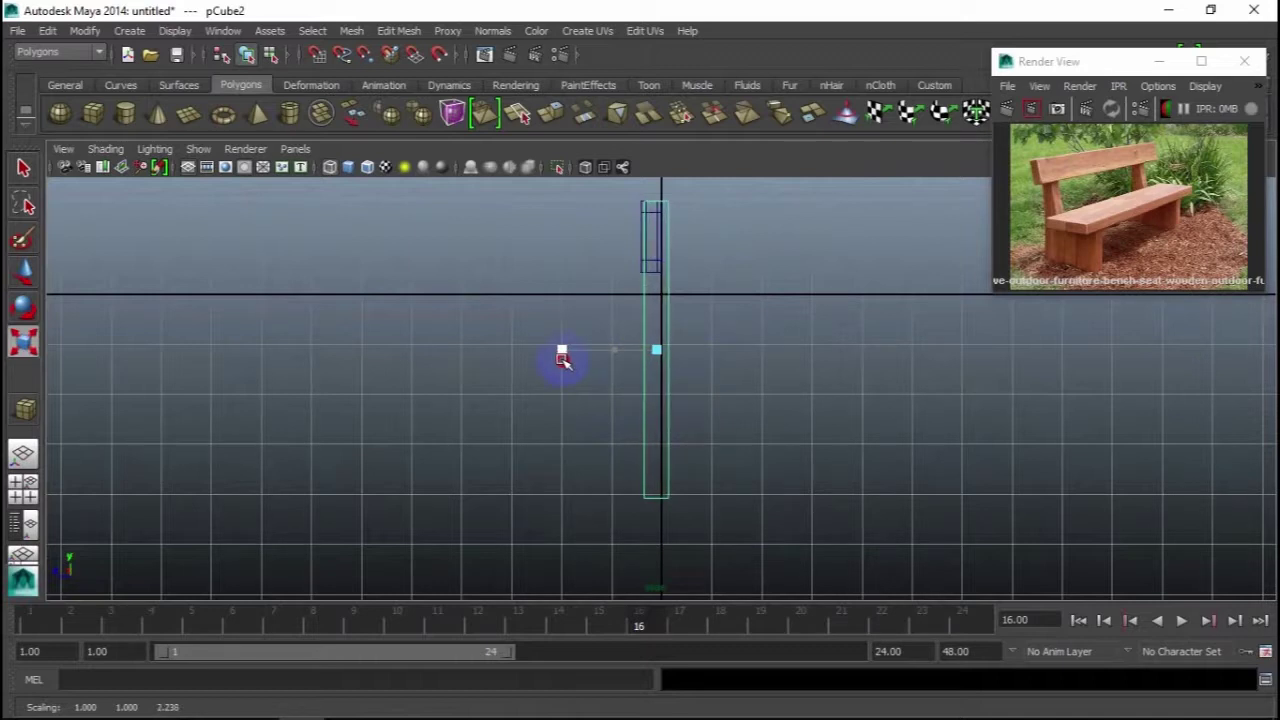
pyautogui.keyDown('alt'); pyautogui.moveTo(704, 370); pyautogui.dragTo(686, 400, button='right'); pyautogui.keyUp('alt')
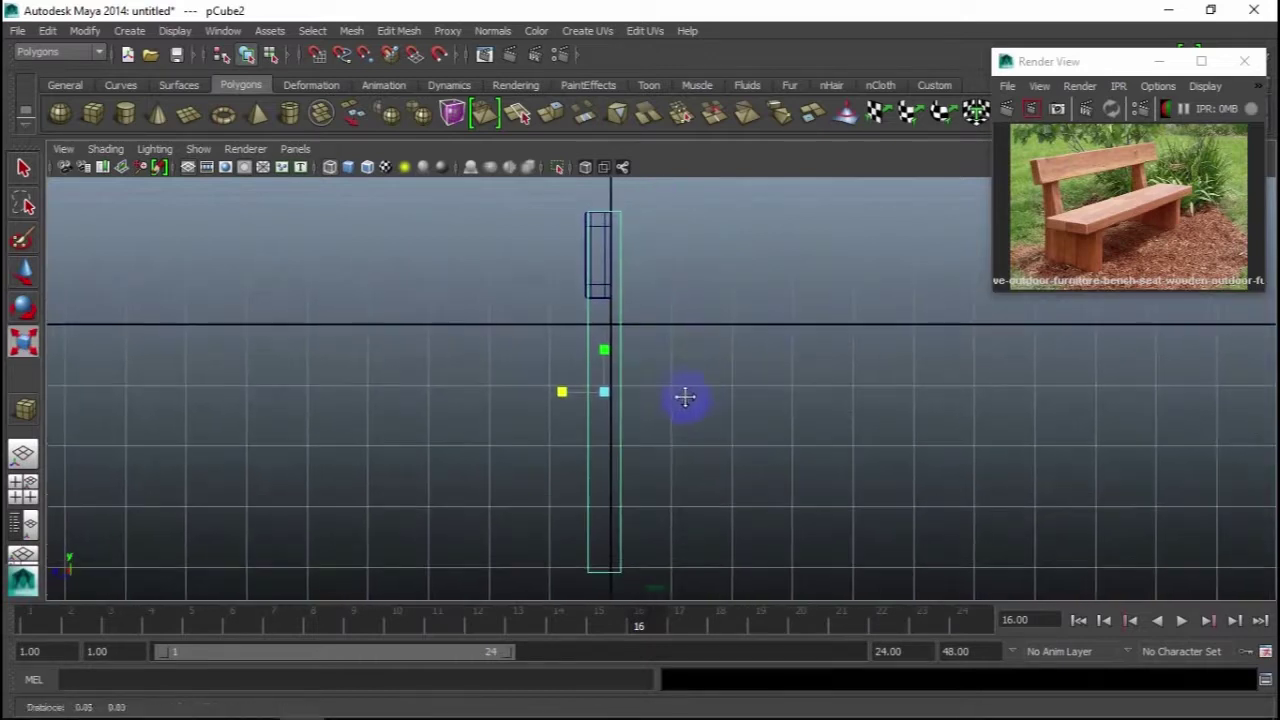
pyautogui.moveTo(1066, 60); pyautogui.dragTo(1106, 156)
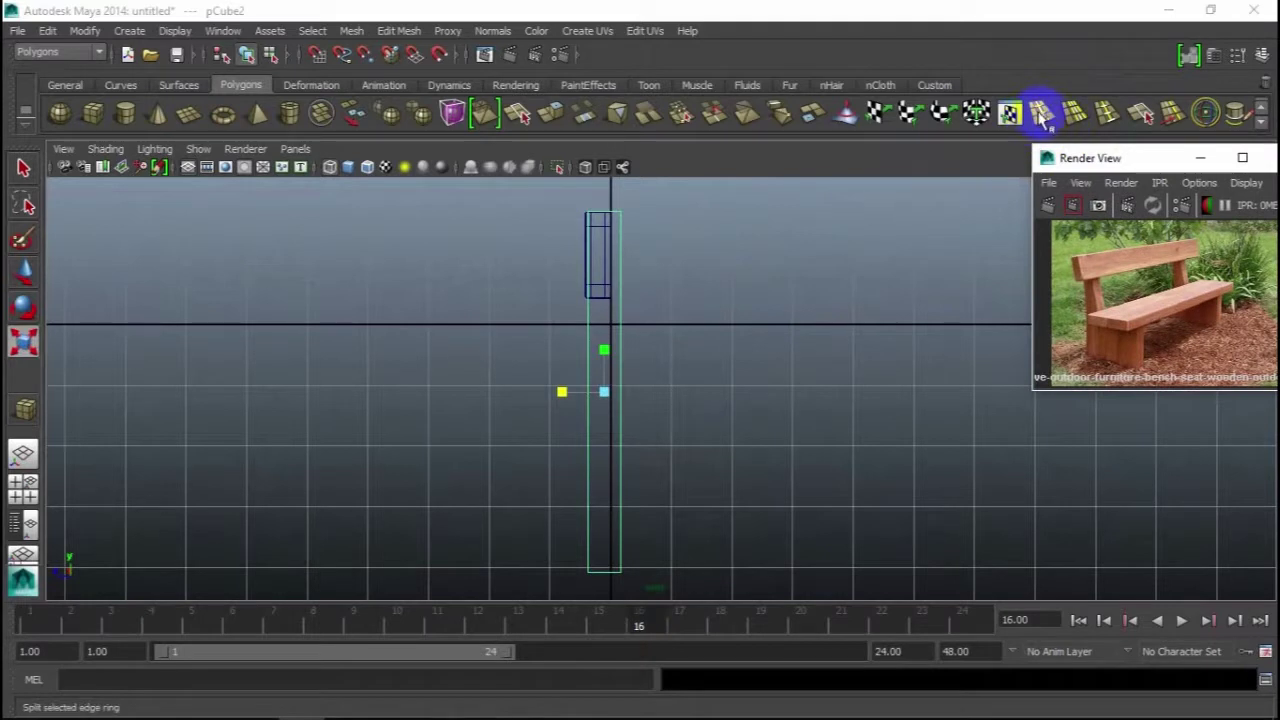
# Step: Insert an edge loop across the leg's middle, select it, and switch to Move
pyautogui.click(1040, 113)
pyautogui.scroll(1, 670, 448)
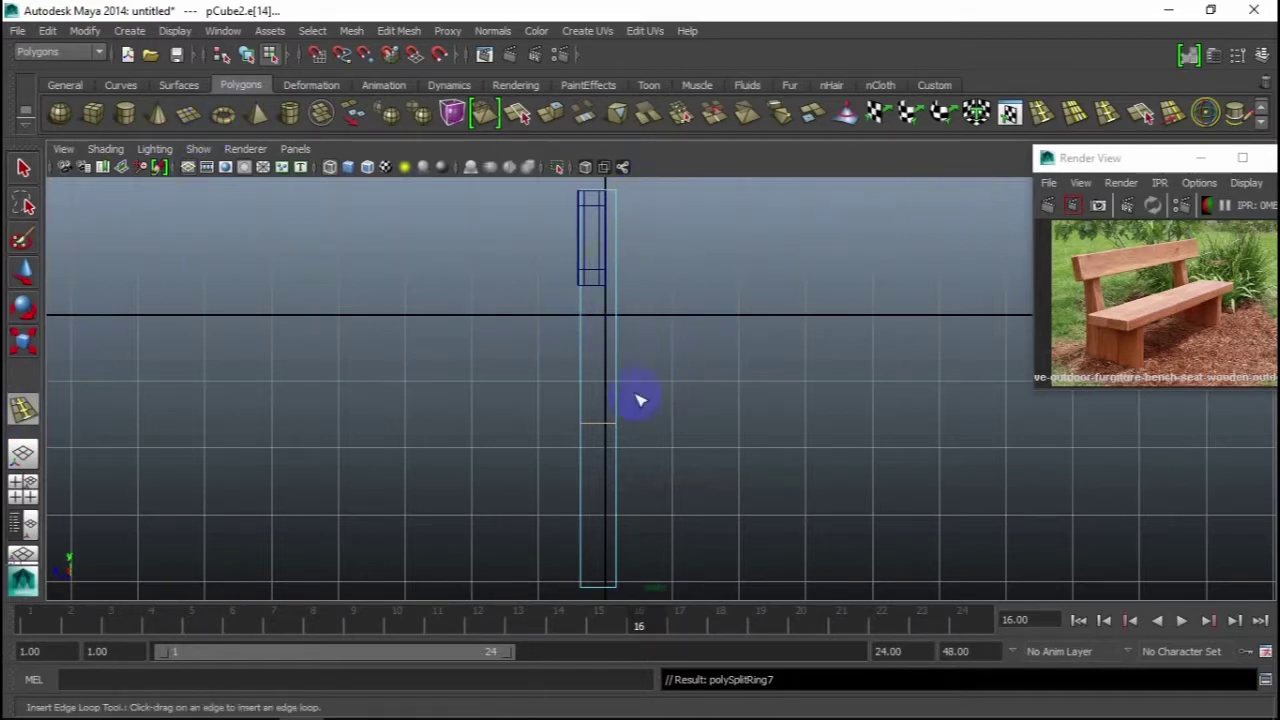
pyautogui.rightClick(600, 422)
pyautogui.click(597, 421)
pyautogui.moveTo(610, 428); pyautogui.dragTo(686, 324, button='right')
pyautogui.moveTo(616, 430); pyautogui.dragTo(546, 334, button='right')
pyautogui.click(24, 270)
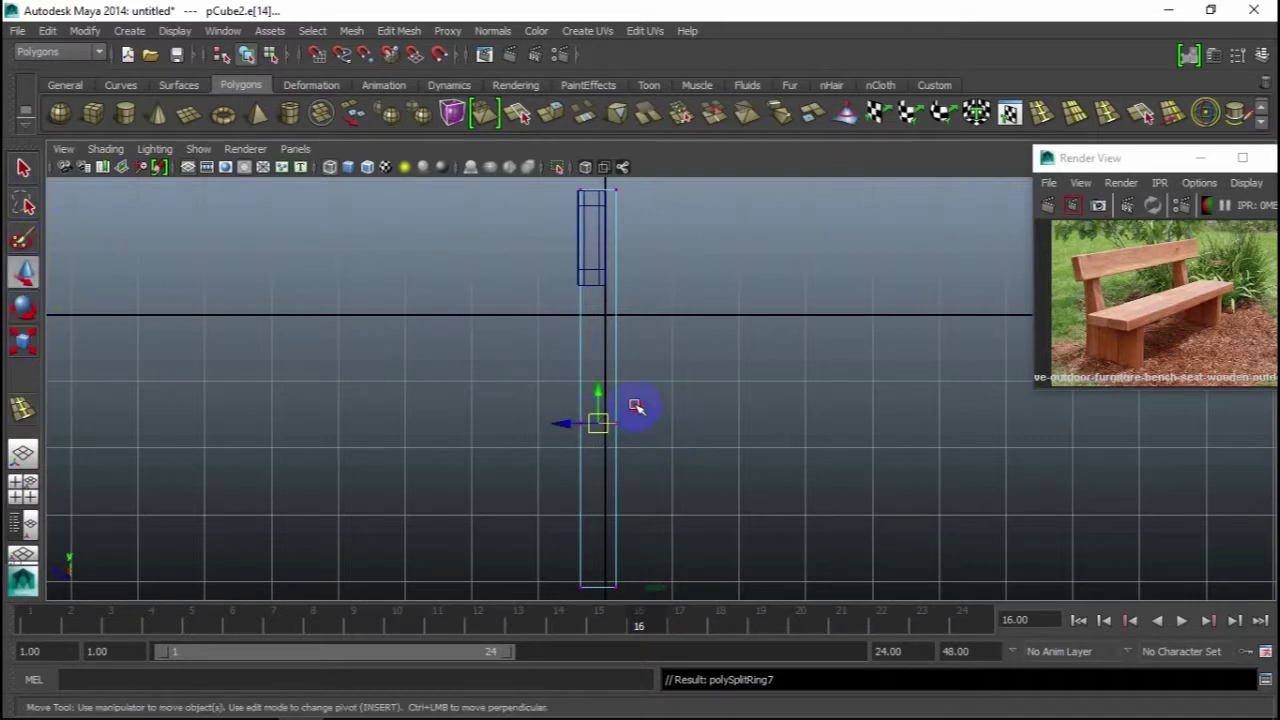
# Step: Bend the leg by moving its middle loop left and nudging its bottom and top vertices
pyautogui.moveTo(562, 424); pyautogui.dragTo(527, 432)
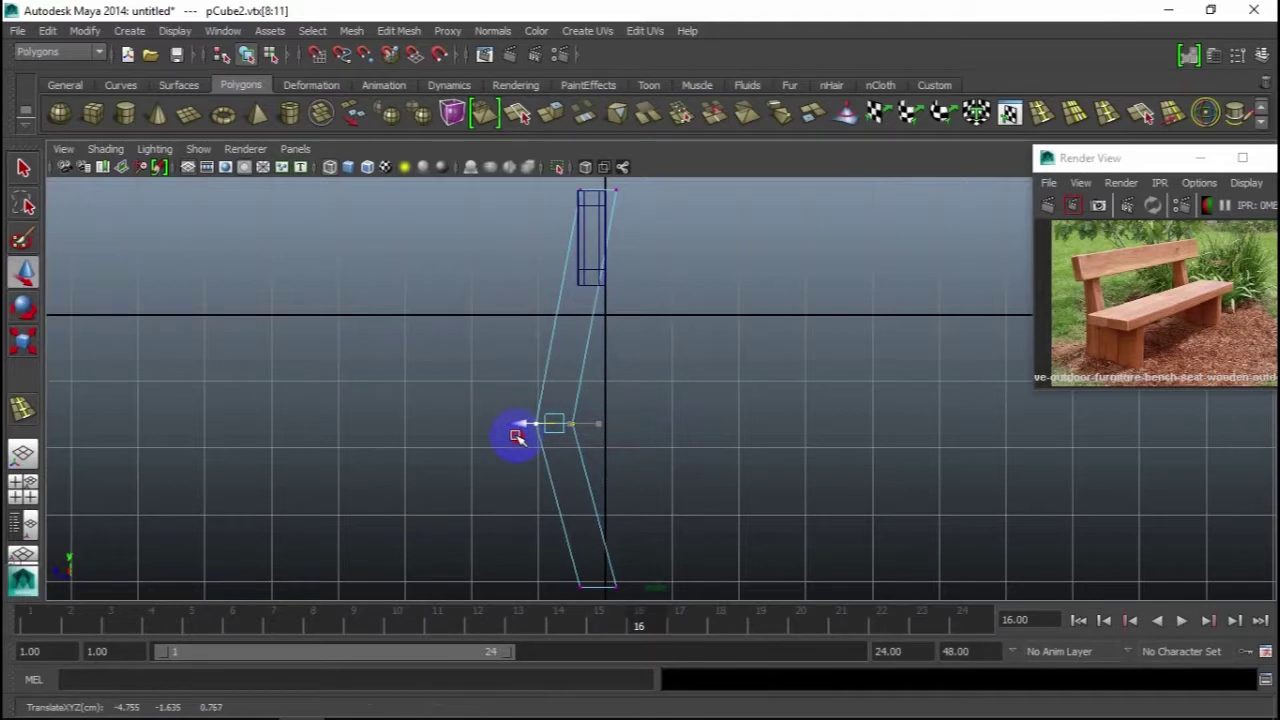
pyautogui.moveTo(517, 436); pyautogui.dragTo(523, 437)
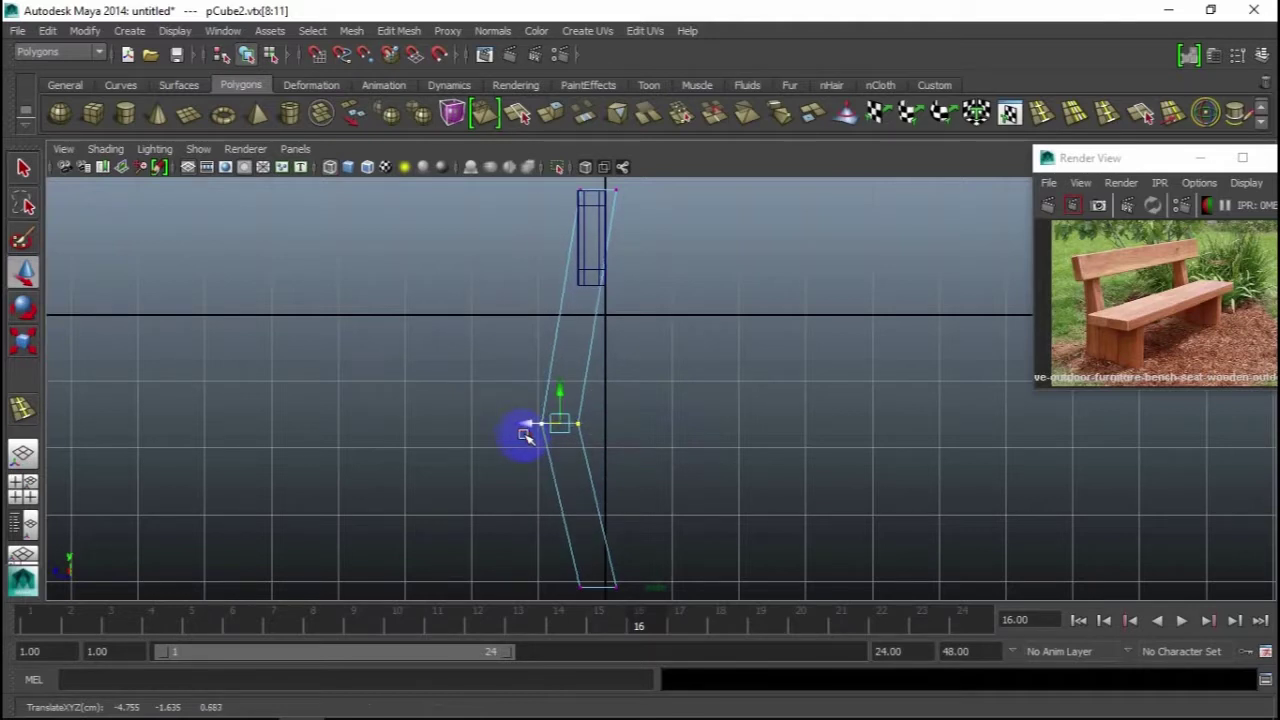
pyautogui.scroll(-2, 540, 450)
pyautogui.moveTo(738, 486)
pyautogui.mouseDown()
pyautogui.moveTo(571, 538)
pyautogui.moveTo(566, 511)
pyautogui.mouseUp()
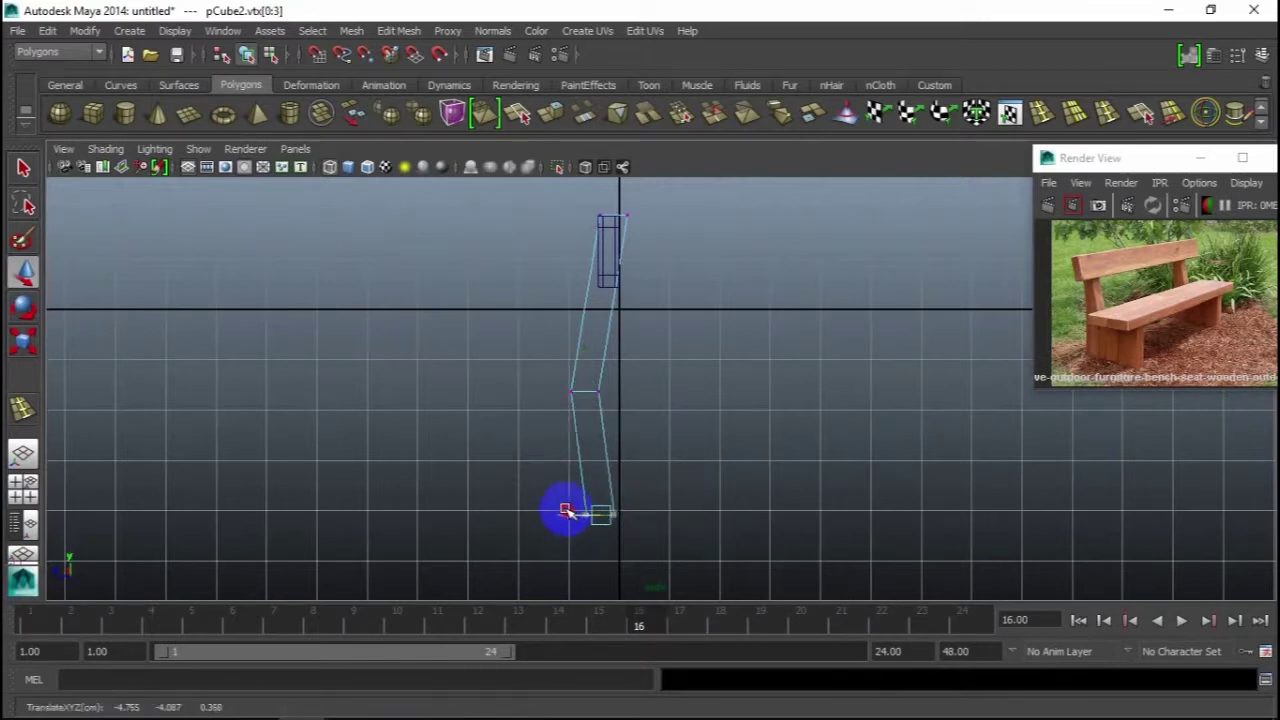
pyautogui.keyDown('alt'); pyautogui.moveTo(704, 345); pyautogui.dragTo(697, 394, button='middle'); pyautogui.keyUp('alt')
pyautogui.moveTo(626, 220)
pyautogui.mouseDown()
pyautogui.moveTo(565, 285)
pyautogui.moveTo(597, 262)
pyautogui.moveTo(650, 262)
pyautogui.moveTo(640, 252)
pyautogui.mouseUp()
pyautogui.moveTo(528, 428)
pyautogui.mouseDown()
pyautogui.moveTo(612, 478)
pyautogui.moveTo(554, 438)
pyautogui.mouseUp()
# Step: Shift the leg's bottom vertices right so they sit beneath its top
pyautogui.moveTo(641, 277); pyautogui.dragTo(612, 300)
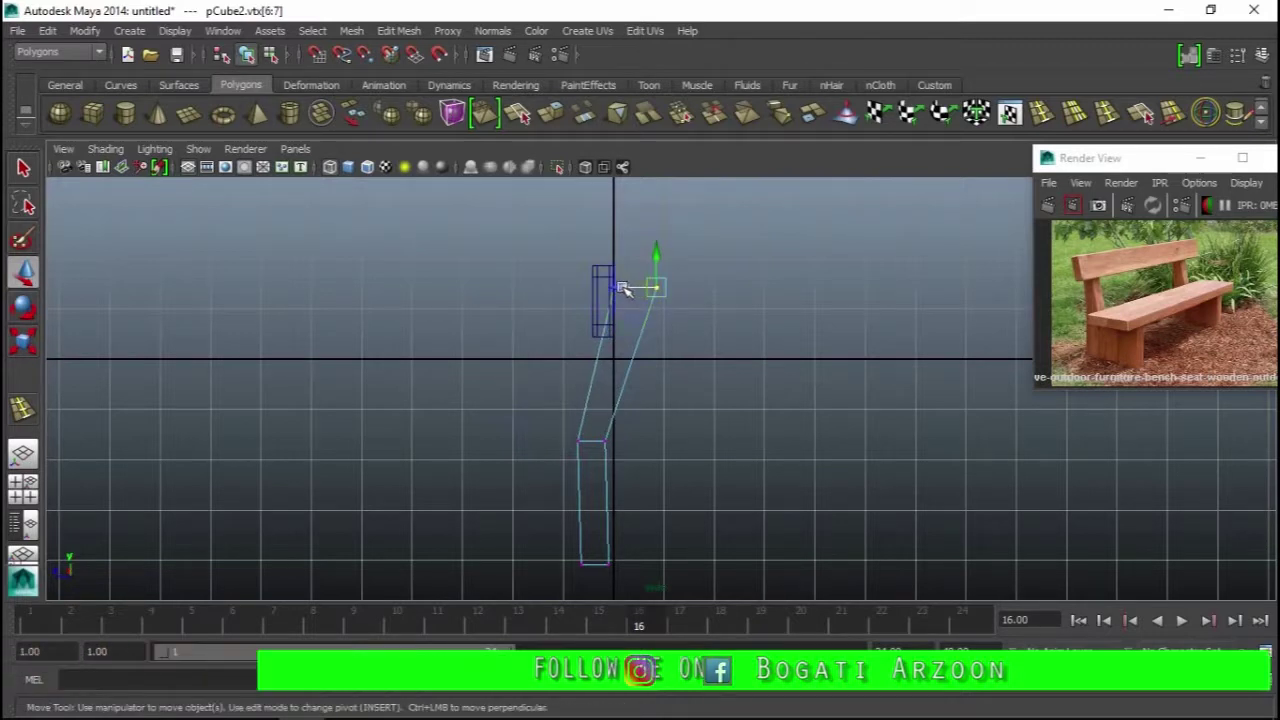
pyautogui.click(686, 358)
pyautogui.moveTo(556, 420); pyautogui.dragTo(562, 442)
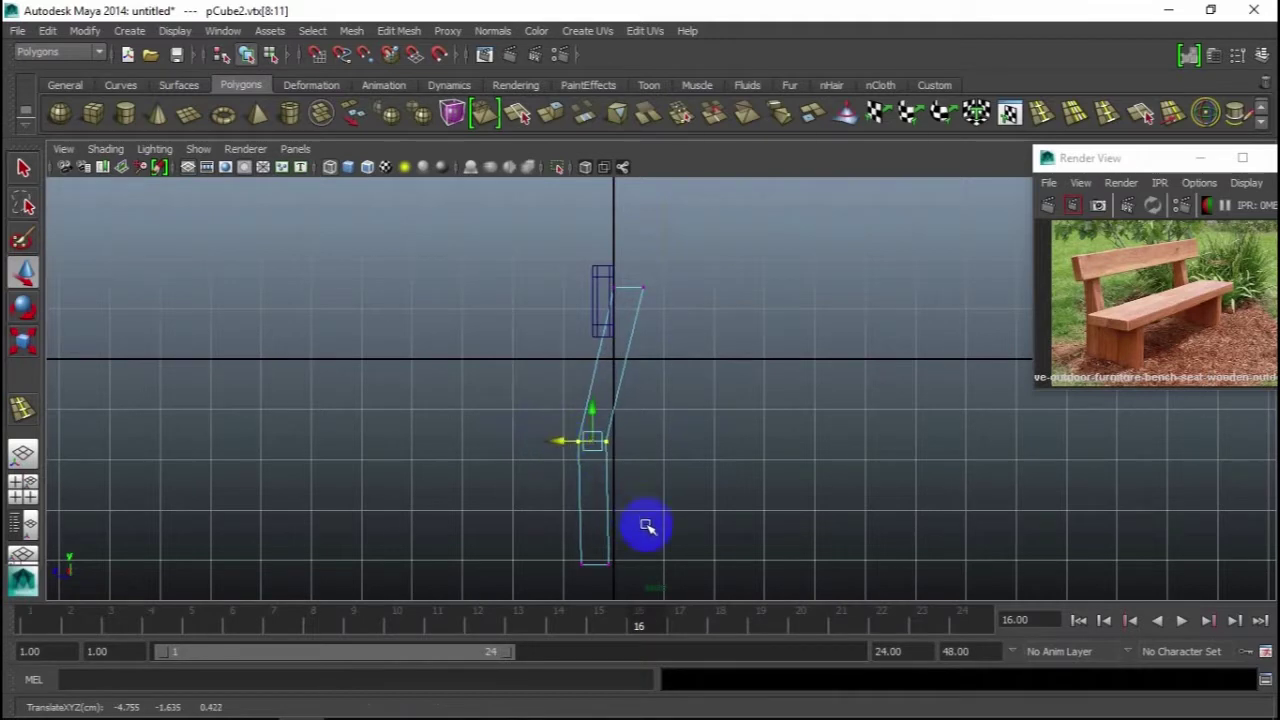
pyautogui.moveTo(647, 527)
pyautogui.mouseDown()
pyautogui.moveTo(563, 569)
pyautogui.moveTo(571, 560)
pyautogui.mouseUp()
pyautogui.moveTo(640, 429); pyautogui.dragTo(558, 447)
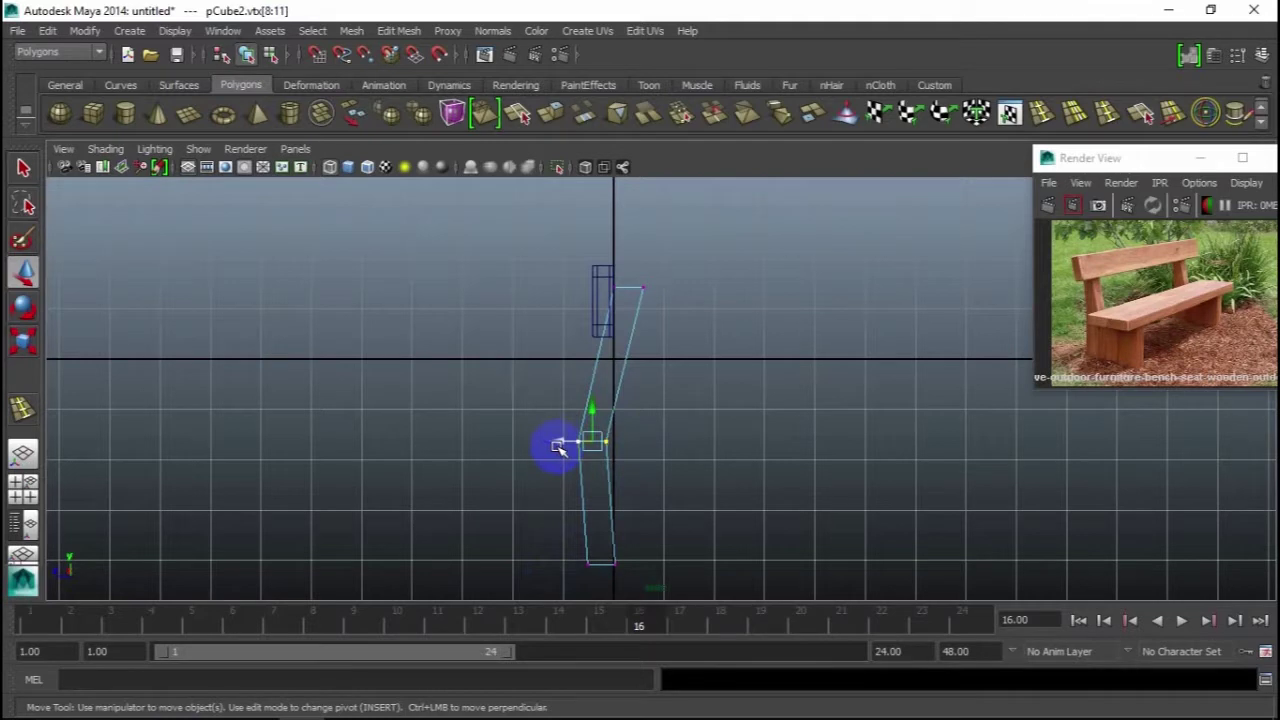
pyautogui.click(666, 371)
pyautogui.scroll(2, 663, 377)
pyautogui.scroll(3, 663, 348)
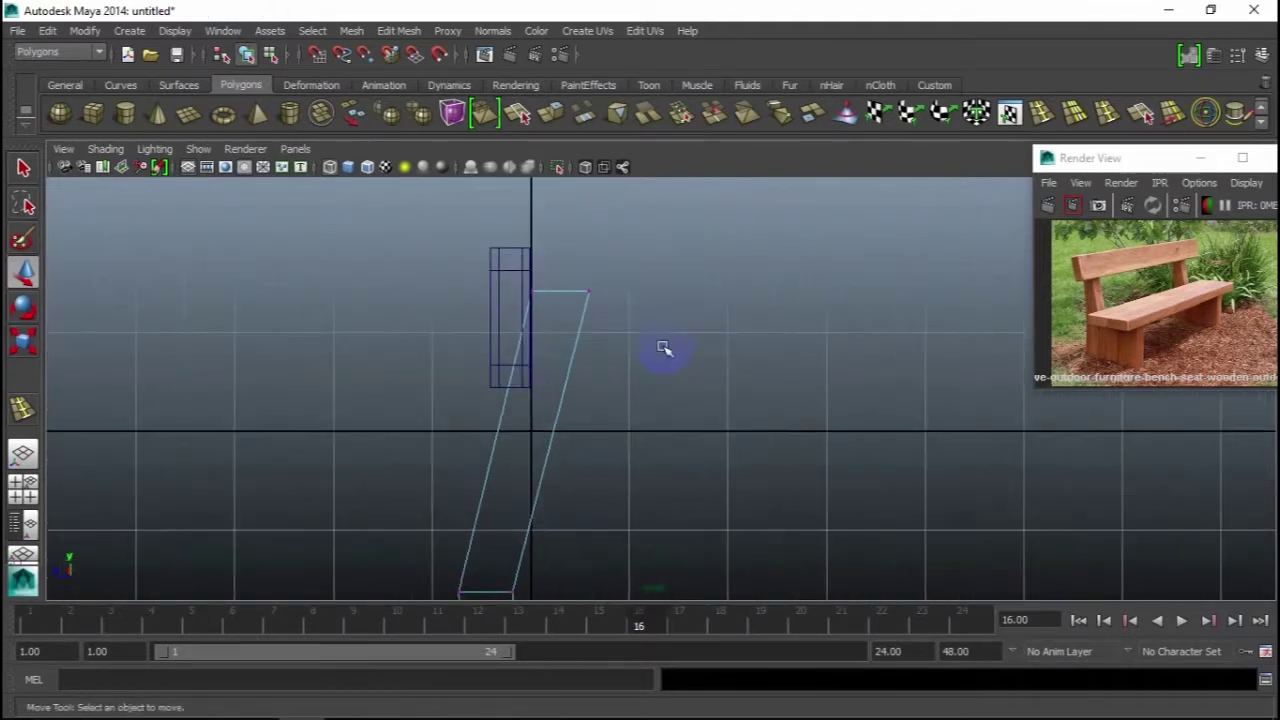
# Step: Position a new edge loop on the leg with the Insert Edge Loop Tool
pyautogui.click(1041, 112)
pyautogui.scroll(2, 508, 334)
pyautogui.scroll(2, 557, 391)
pyautogui.scroll(1, 580, 360)
pyautogui.moveTo(578, 291)
pyautogui.mouseDown()
pyautogui.moveTo(571, 451)
pyautogui.moveTo(563, 337)
pyautogui.moveTo(621, 455)
pyautogui.mouseUp()
pyautogui.keyDown('alt'); pyautogui.moveTo(621, 455); pyautogui.dragTo(431, 417, button='middle'); pyautogui.keyUp('alt')
# Step: Insert two edge loops across the lower end of the slanted bench leg
pyautogui.scroll(1, 447, 407)
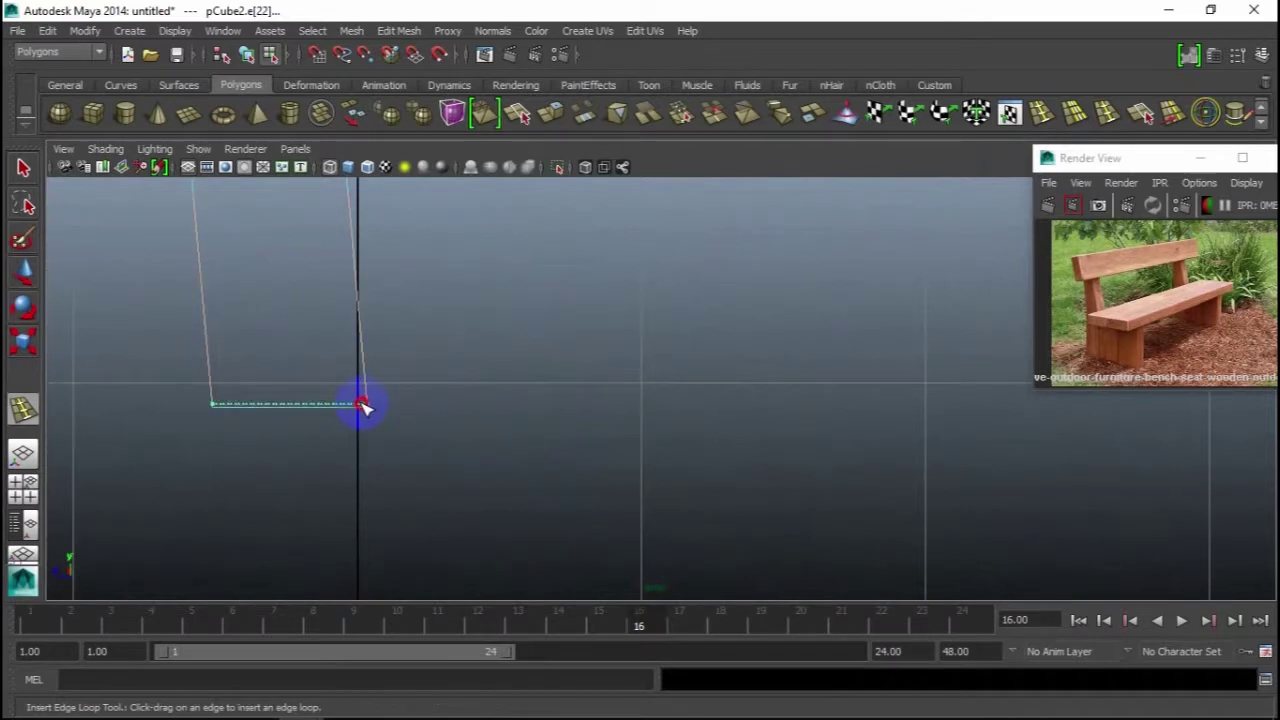
pyautogui.keyDown('alt'); pyautogui.moveTo(372, 408); pyautogui.dragTo(434, 506, button='middle'); pyautogui.keyUp('alt')
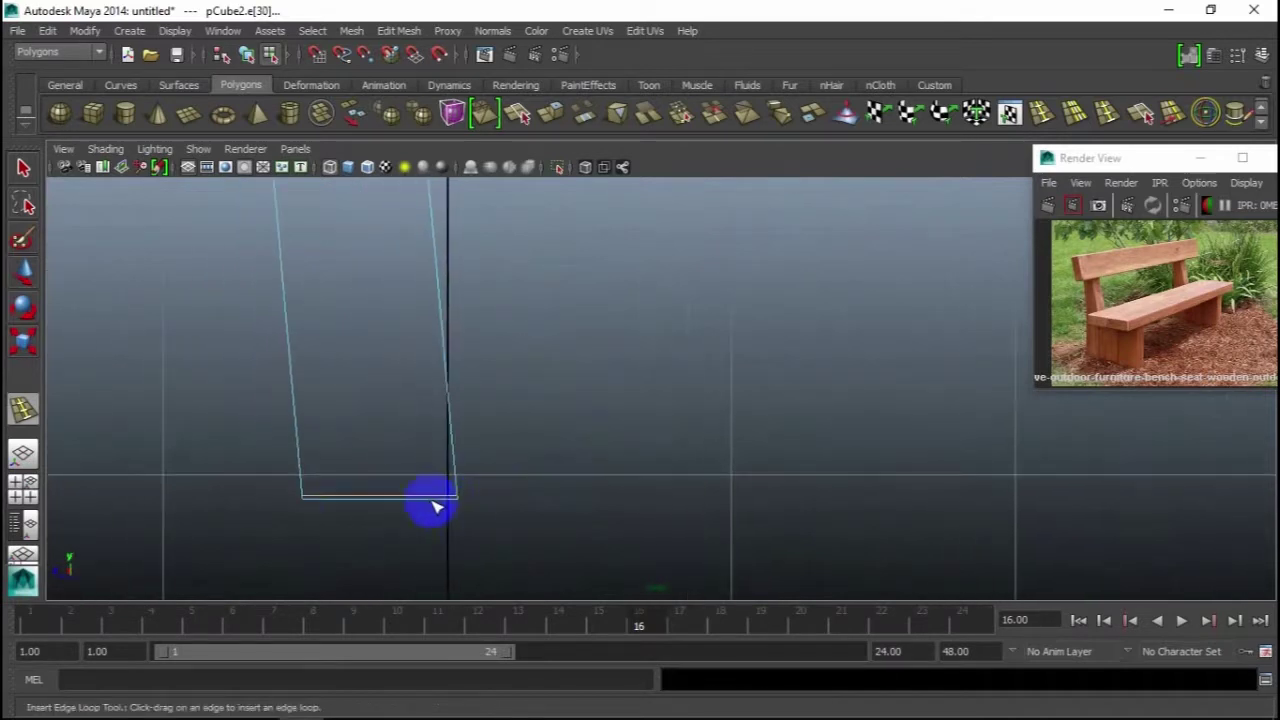
pyautogui.click(305, 497)
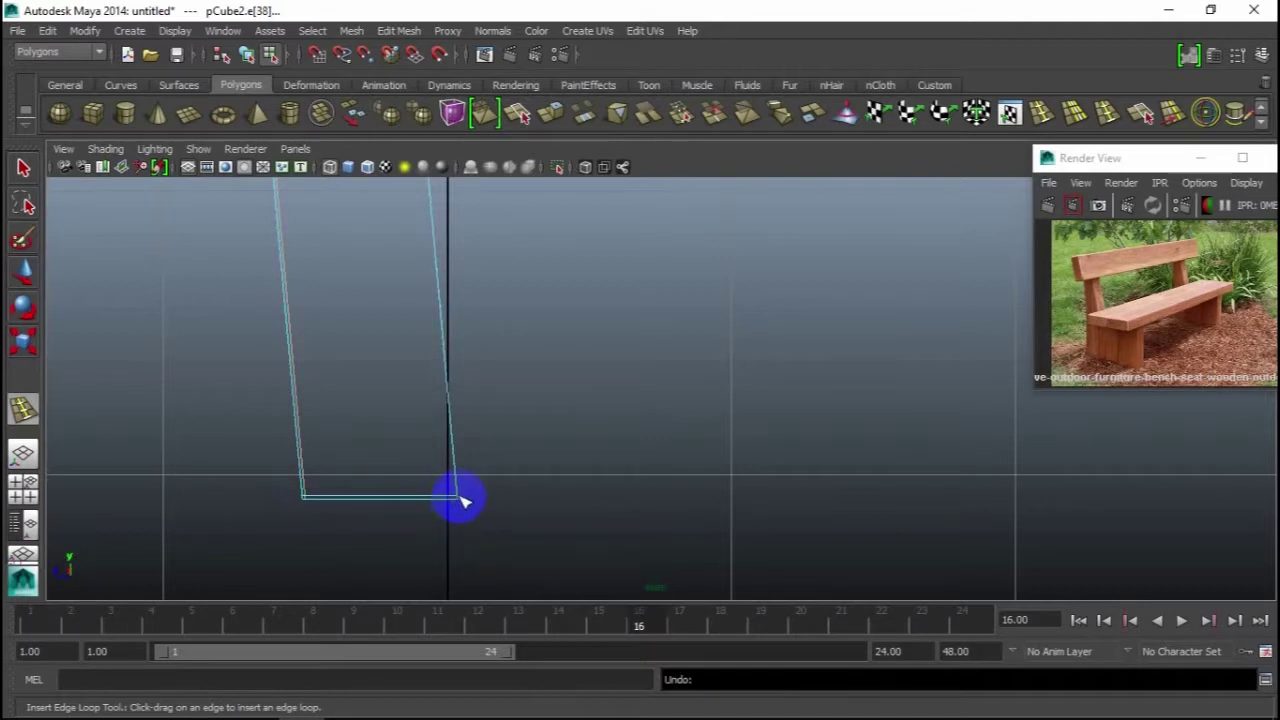
pyautogui.click(455, 497)
pyautogui.scroll(-3, 449, 497)
pyautogui.moveTo(494, 437)
pyautogui.keyDown('alt'); pyautogui.mouseDown(button='middle')
pyautogui.moveTo(471, 514)
pyautogui.moveTo(565, 403)
pyautogui.mouseUp(button='middle'); pyautogui.keyUp('alt')
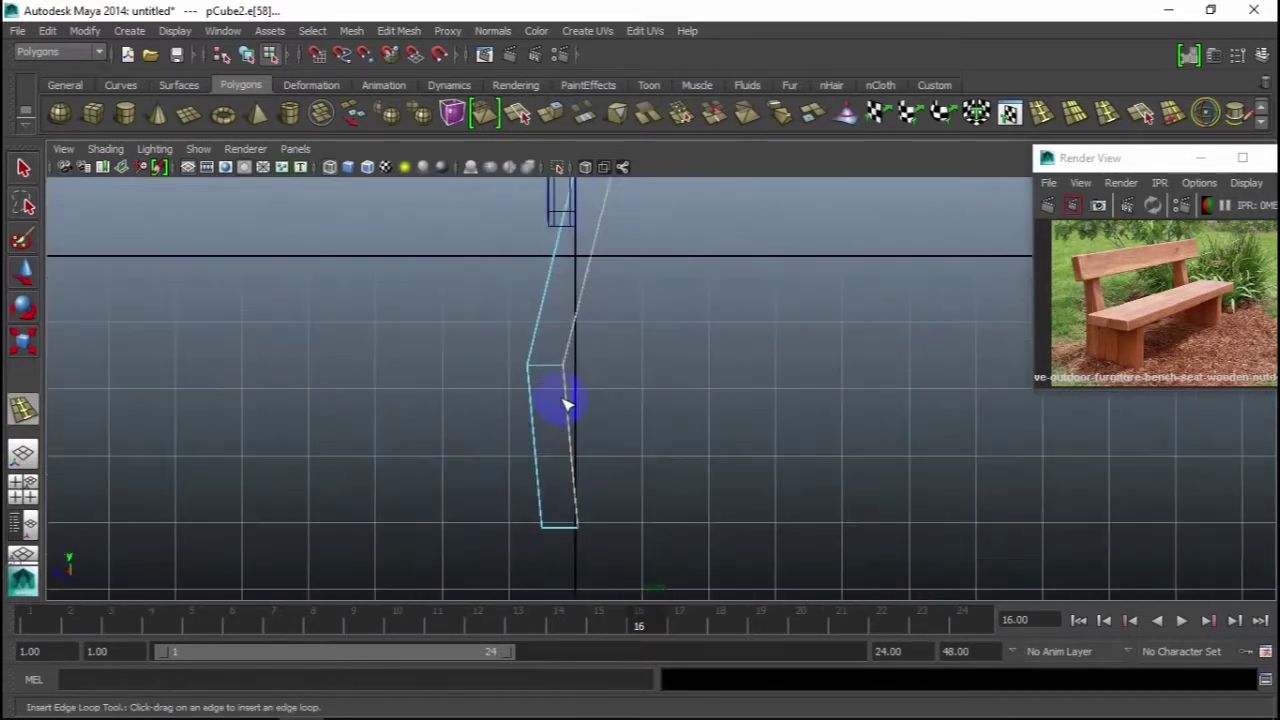
# Step: In the front view, add vertical edge loops running near the leg's outer sides
pyautogui.press('space')
pyautogui.press('space')
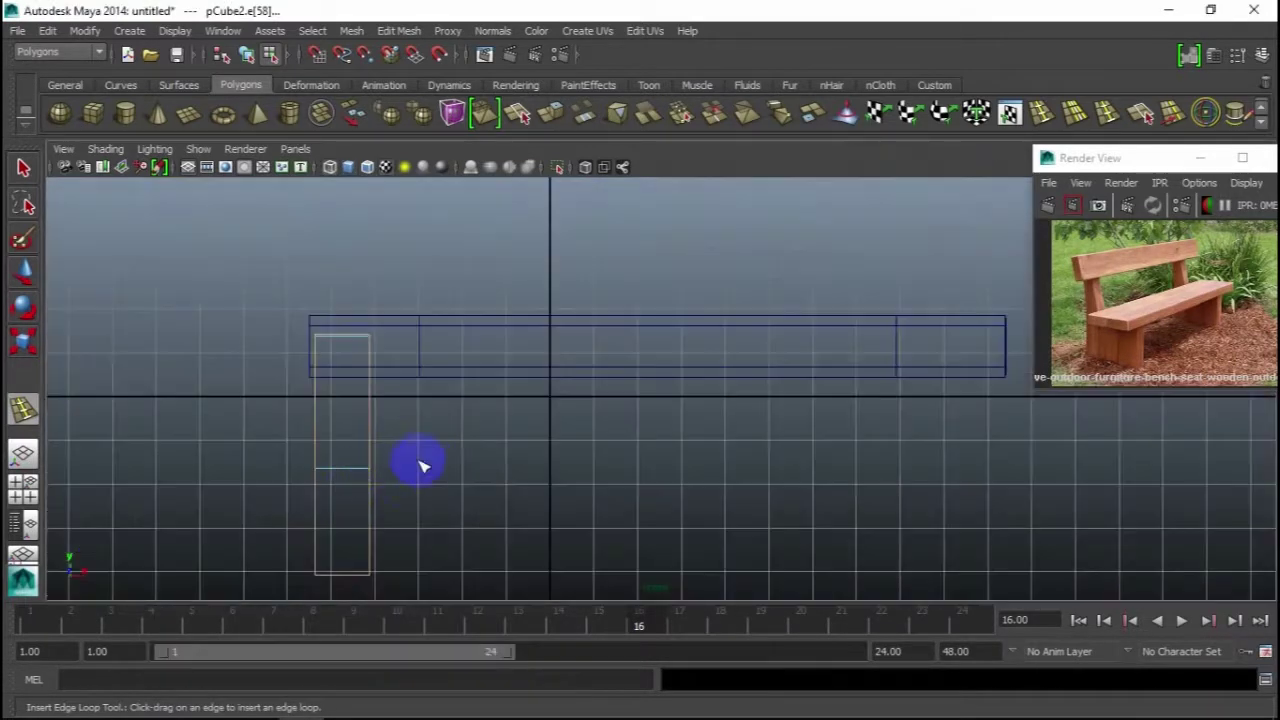
pyautogui.keyDown('alt'); pyautogui.moveTo(420, 465); pyautogui.dragTo(397, 417, button='middle'); pyautogui.keyUp('alt')
pyautogui.scroll(2, 371, 371)
pyautogui.scroll(2, 497, 388)
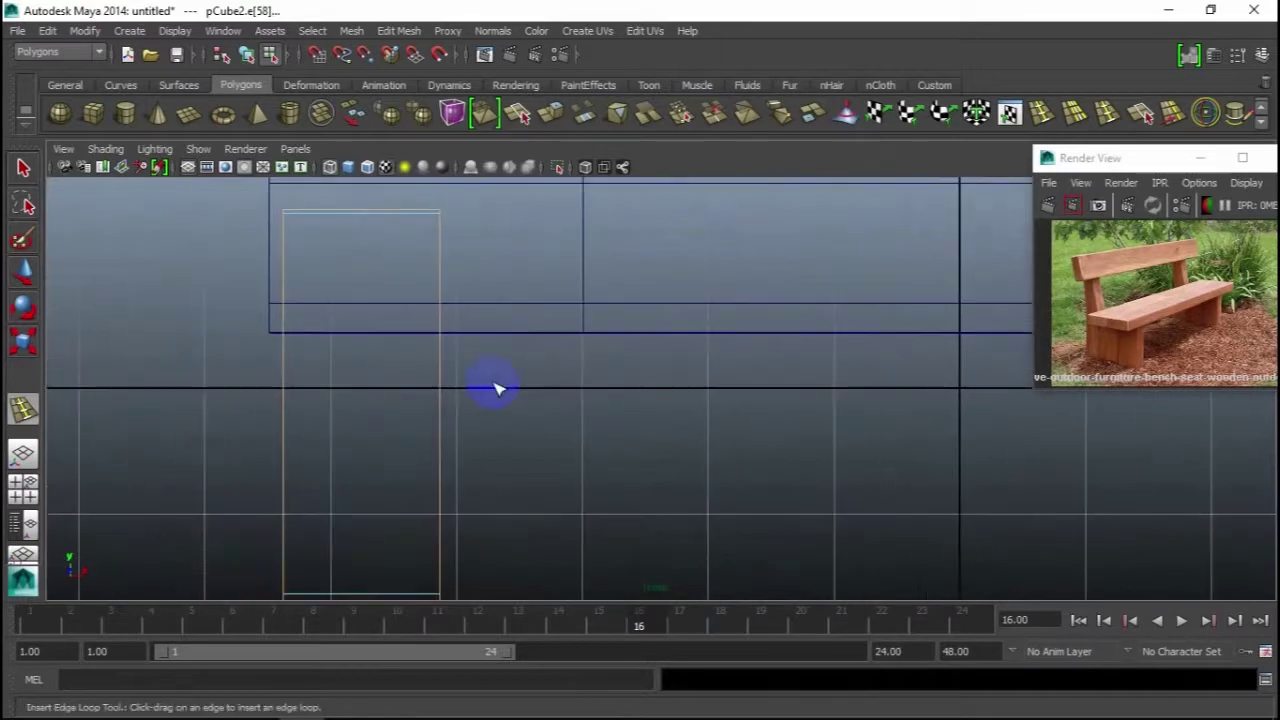
pyautogui.click(435, 211)
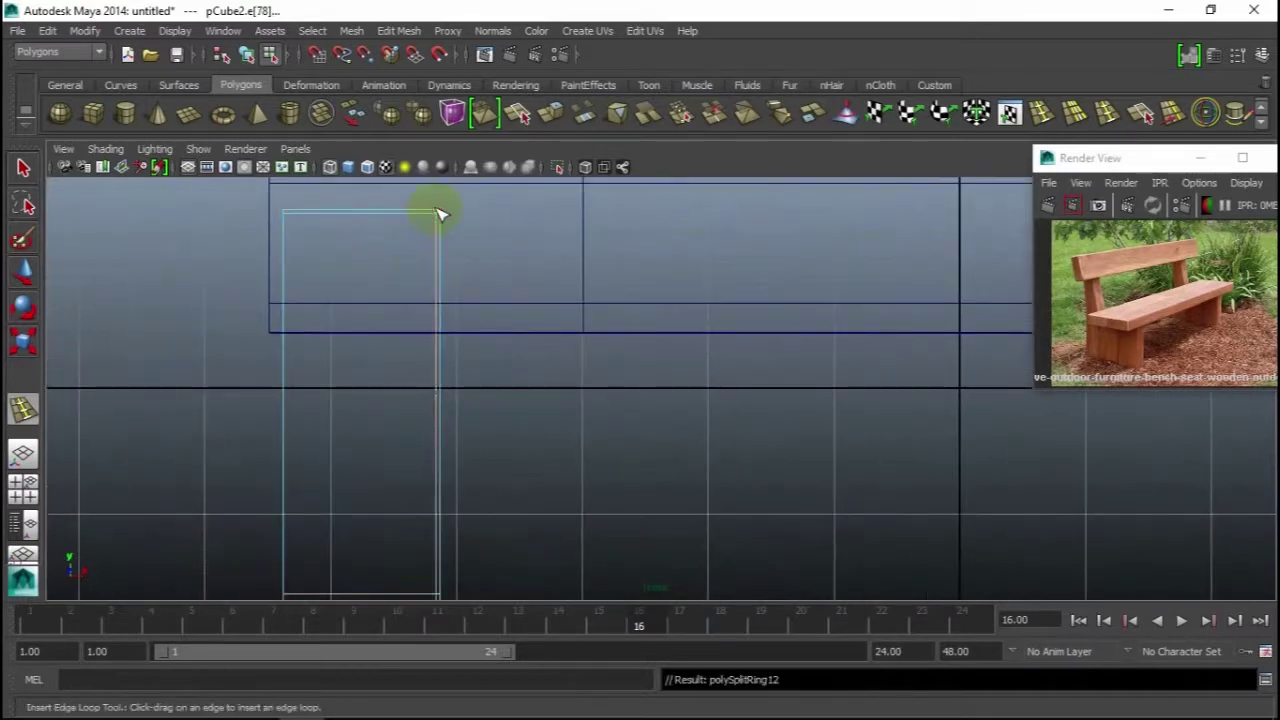
pyautogui.moveTo(294, 214); pyautogui.dragTo(286, 214)
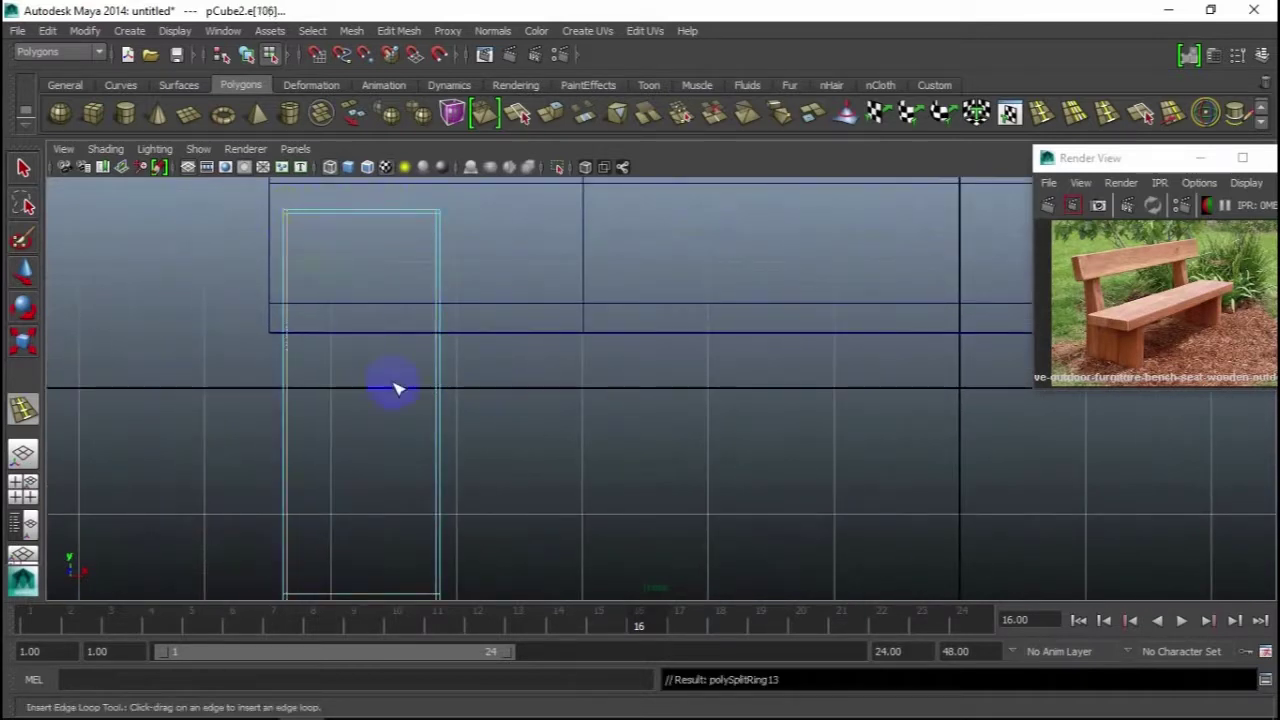
pyautogui.scroll(-3, 397, 386)
pyautogui.keyDown('alt'); pyautogui.moveTo(397, 386); pyautogui.dragTo(447, 318, button='middle'); pyautogui.keyUp('alt')
pyautogui.scroll(3, 566, 486)
pyautogui.scroll(2, 534, 477)
pyautogui.scroll(2, 534, 463)
pyautogui.scroll(1, 495, 410)
pyautogui.scroll(2, 495, 410)
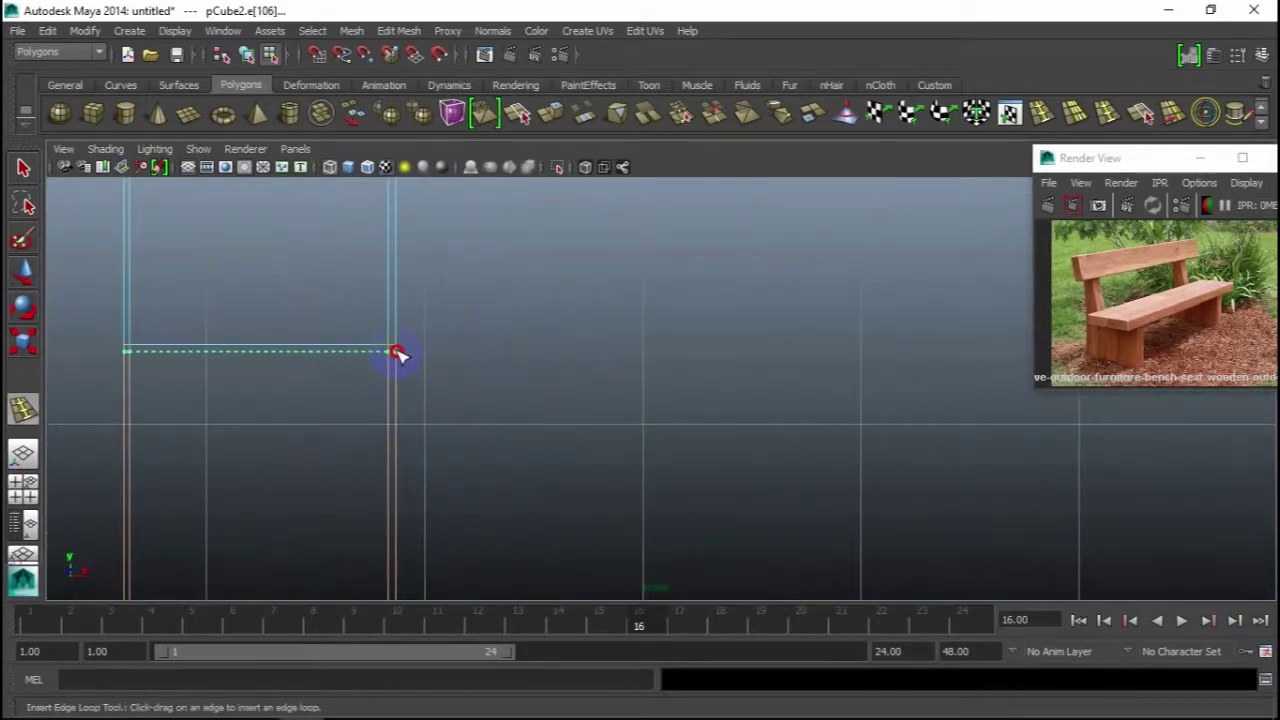
# Step: Switch between the four-view layout and perspective to inspect the leg from the side
pyautogui.press('space')
pyautogui.press('space')
pyautogui.moveTo(580, 371)
pyautogui.keyDown('alt'); pyautogui.mouseDown()
pyautogui.moveTo(740, 351)
pyautogui.moveTo(709, 394)
pyautogui.moveTo(723, 391)
pyautogui.moveTo(723, 409)
pyautogui.moveTo(678, 425)
pyautogui.mouseUp(); pyautogui.keyUp('alt')
pyautogui.press('space')
pyautogui.press('space')
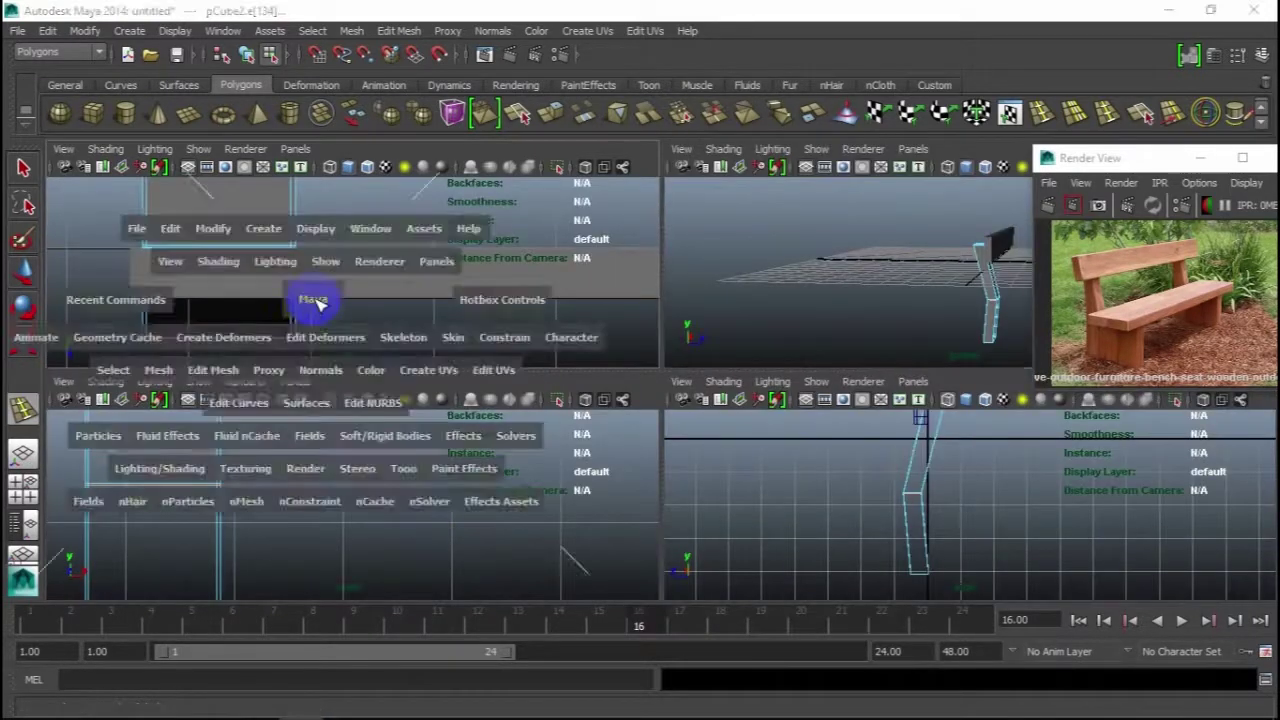
pyautogui.press('space')
pyautogui.press('space')
# Step: Return the bent leg to object mode and orbit to view the seat and leg from below
pyautogui.keyDown('alt'); pyautogui.moveTo(894, 314); pyautogui.dragTo(714, 457, button='right'); pyautogui.keyUp('alt')
pyautogui.keyDown('alt'); pyautogui.moveTo(714, 457); pyautogui.dragTo(803, 429, button='middle'); pyautogui.keyUp('alt')
pyautogui.moveTo(803, 429)
pyautogui.keyDown('alt'); pyautogui.mouseDown()
pyautogui.moveTo(714, 351)
pyautogui.moveTo(757, 391)
pyautogui.moveTo(563, 308)
pyautogui.moveTo(652, 389)
pyautogui.moveTo(546, 357)
pyautogui.moveTo(417, 363)
pyautogui.moveTo(394, 291)
pyautogui.moveTo(567, 419)
pyautogui.mouseUp(); pyautogui.keyUp('alt')
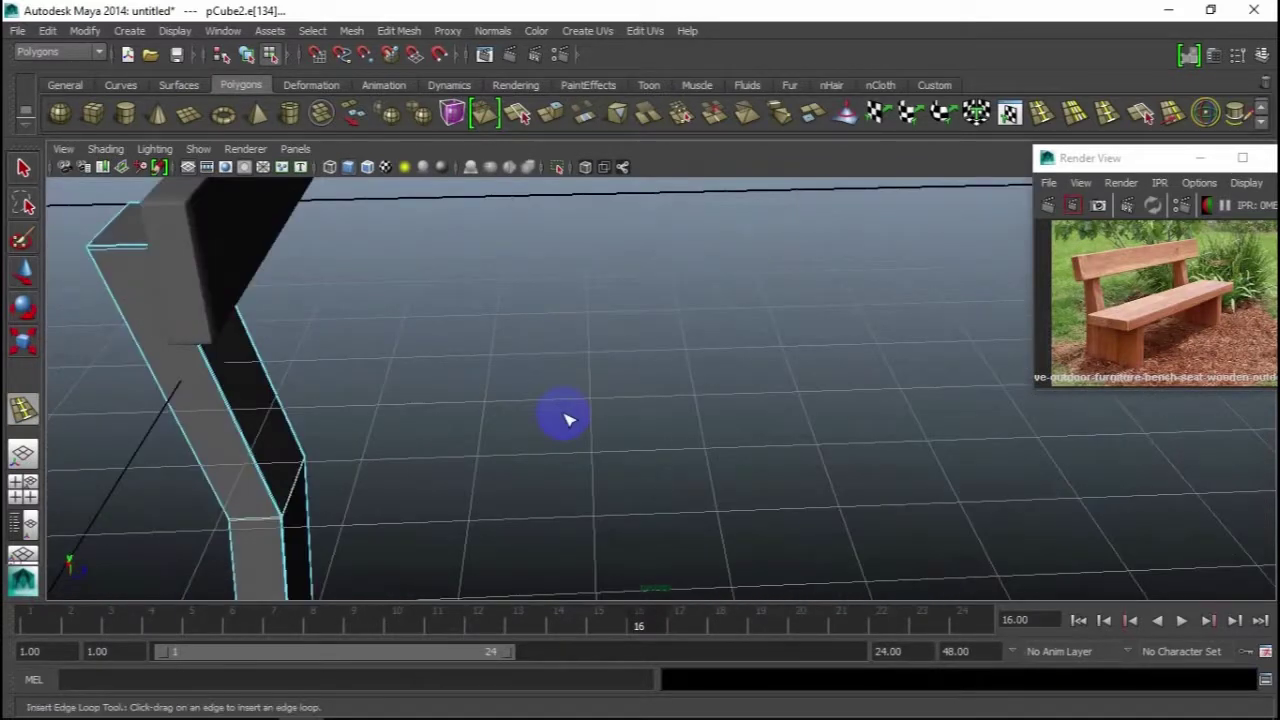
pyautogui.moveTo(257, 326); pyautogui.dragTo(337, 303, button='right')
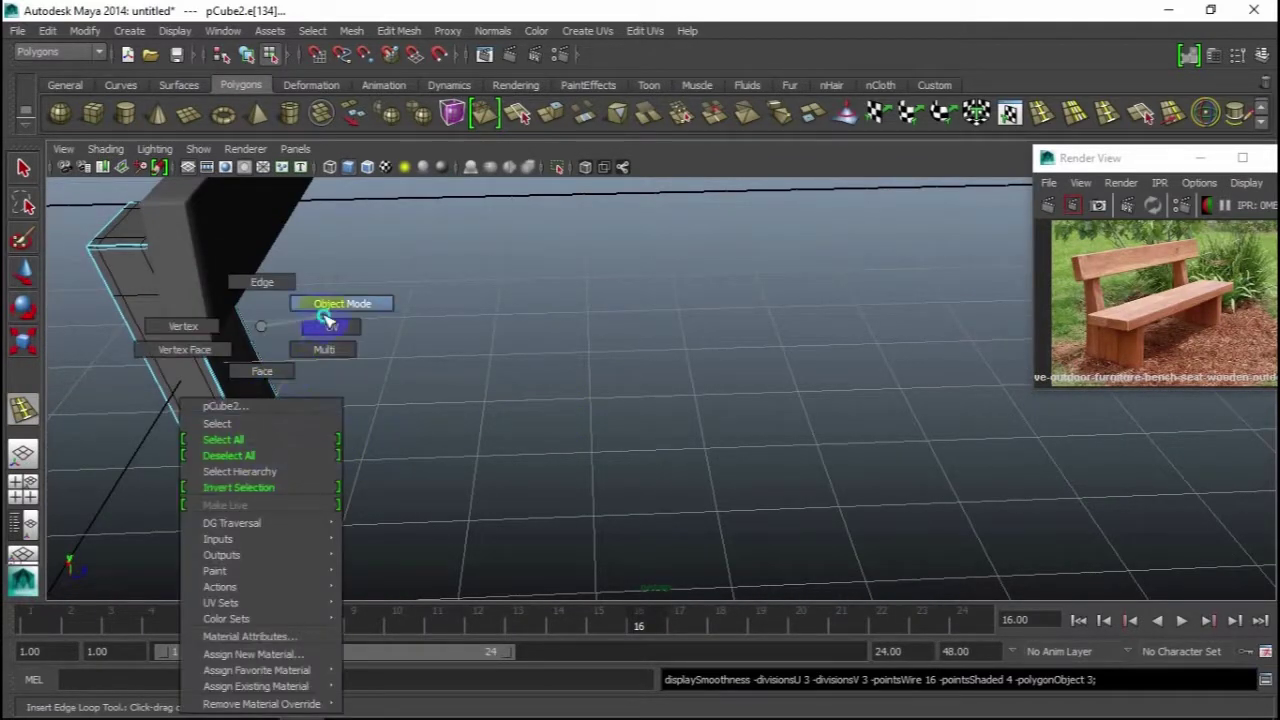
pyautogui.moveTo(355, 312)
pyautogui.keyDown('alt'); pyautogui.mouseDown()
pyautogui.moveTo(417, 449)
pyautogui.moveTo(500, 451)
pyautogui.moveTo(526, 420)
pyautogui.moveTo(523, 403)
pyautogui.moveTo(269, 440)
pyautogui.moveTo(364, 416)
pyautogui.moveTo(583, 400)
pyautogui.moveTo(564, 441)
pyautogui.mouseUp(); pyautogui.keyUp('alt')
# Step: Select the leg and slide its copy along X under the plank's right end in the front view
pyautogui.press('w')
pyautogui.click(422, 422)
pyautogui.press('space')
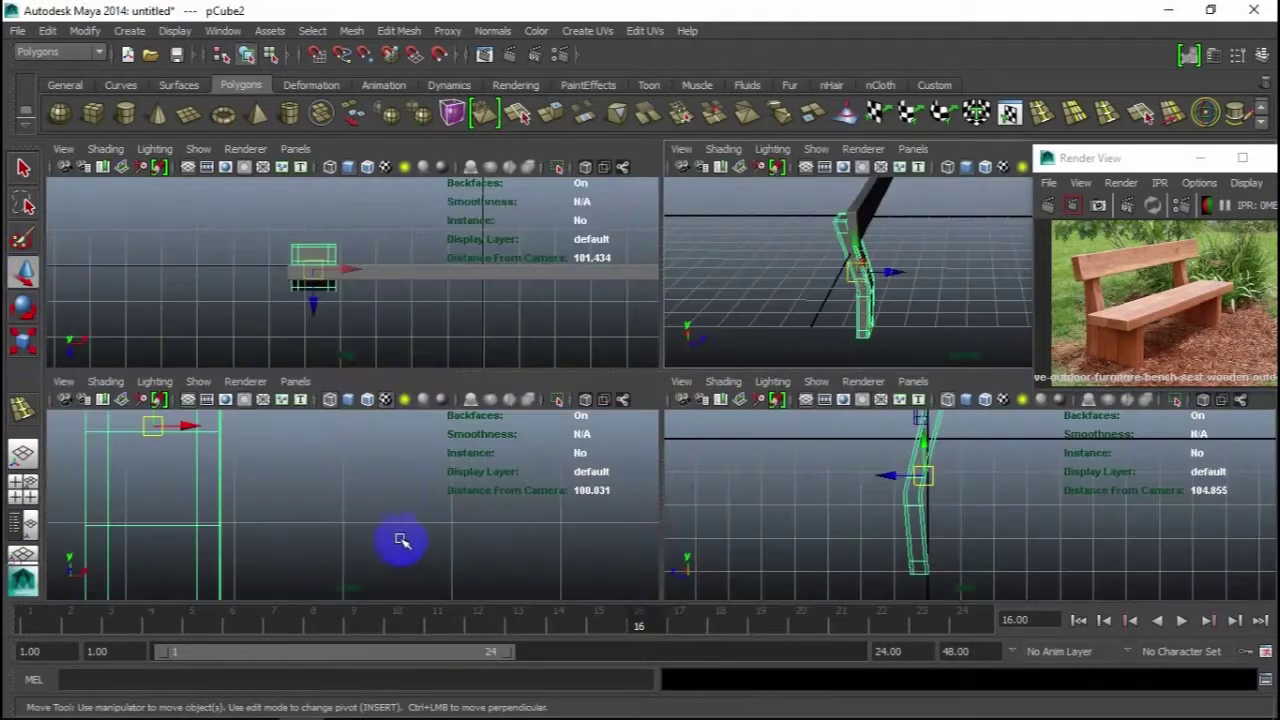
pyautogui.press('space')
pyautogui.moveTo(600, 450)
pyautogui.keyDown('alt'); pyautogui.mouseDown(button='middle')
pyautogui.moveTo(537, 429)
pyautogui.moveTo(352, 470)
pyautogui.mouseUp(button='middle'); pyautogui.keyUp('alt')
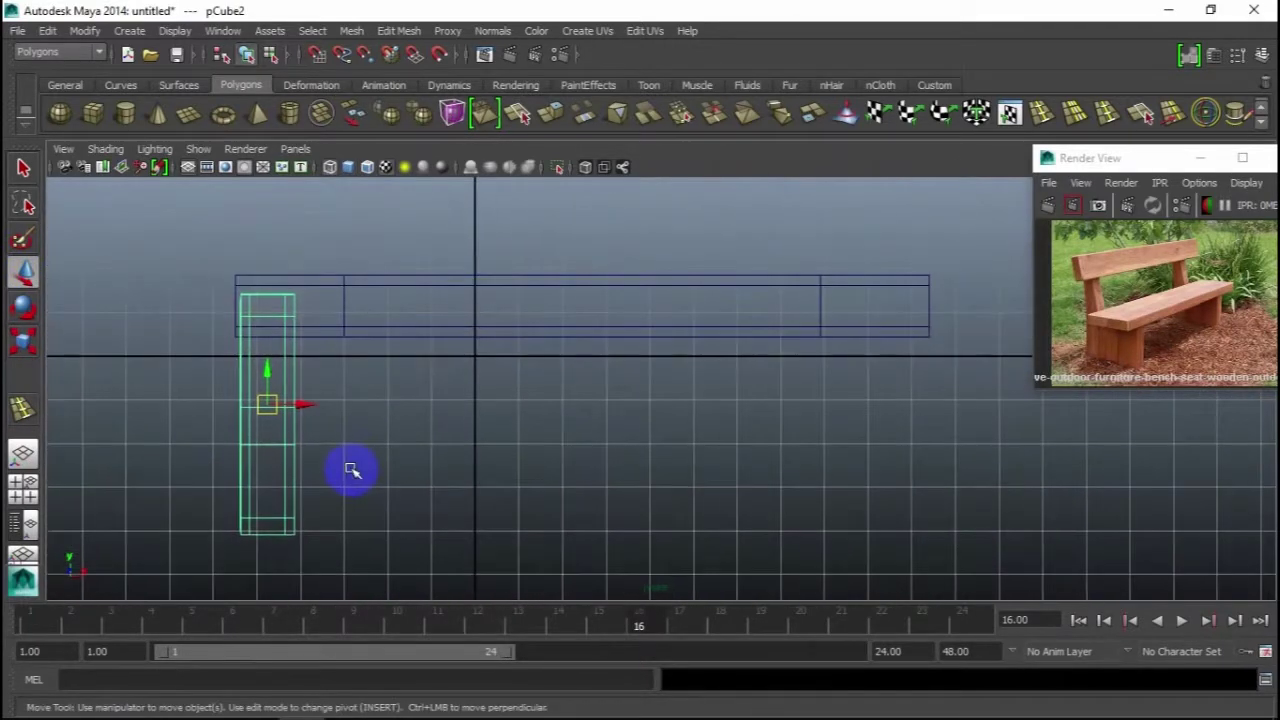
pyautogui.moveTo(310, 408); pyautogui.dragTo(942, 425)
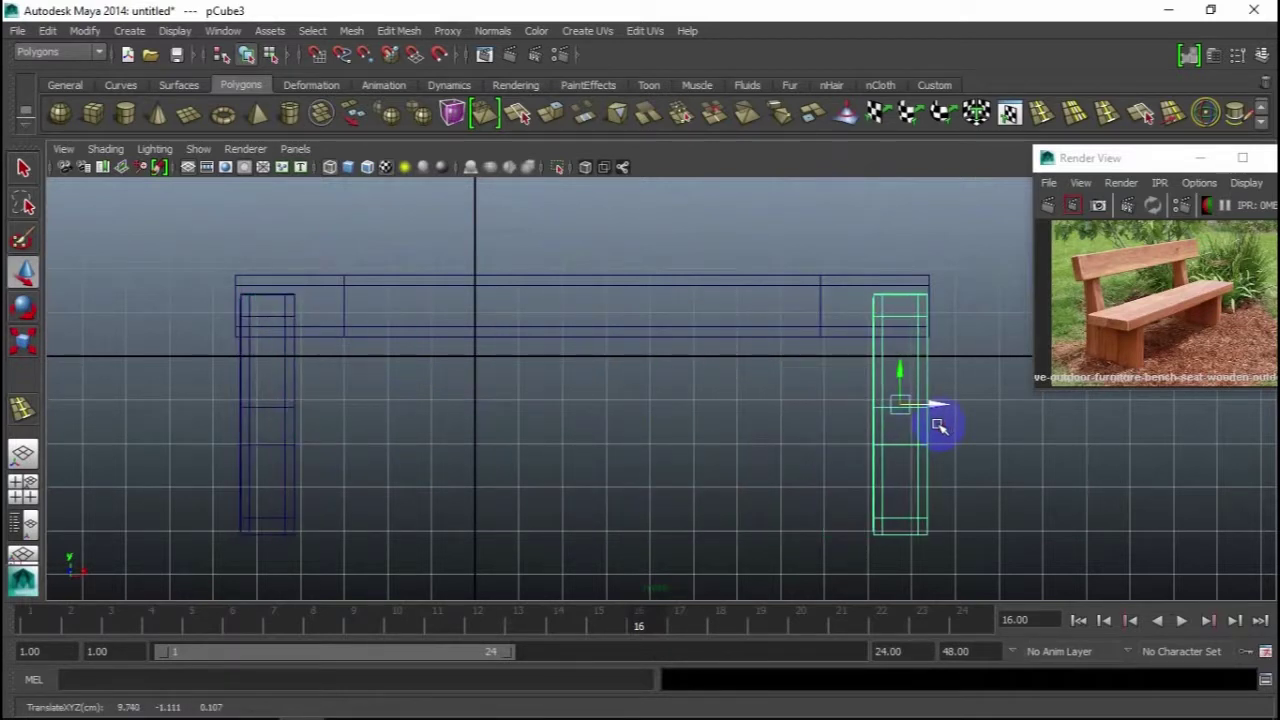
# Step: Deselect the copied leg, orbit around the bench parts and select the first leg
pyautogui.press('space')
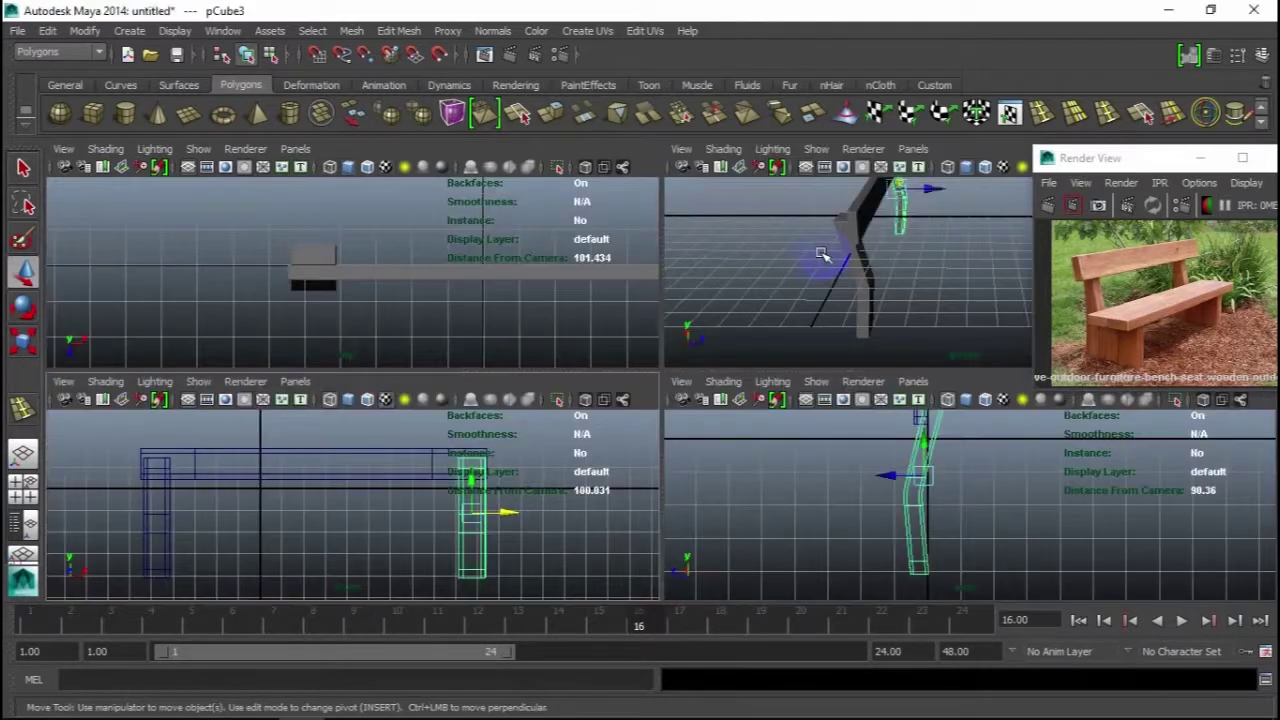
pyautogui.press('space')
pyautogui.click(744, 360)
pyautogui.moveTo(766, 300)
pyautogui.keyDown('alt'); pyautogui.mouseDown()
pyautogui.moveTo(589, 357)
pyautogui.moveTo(434, 357)
pyautogui.moveTo(771, 411)
pyautogui.moveTo(694, 374)
pyautogui.moveTo(483, 386)
pyautogui.moveTo(479, 408)
pyautogui.moveTo(723, 371)
pyautogui.moveTo(449, 506)
pyautogui.mouseUp(); pyautogui.keyUp('alt')
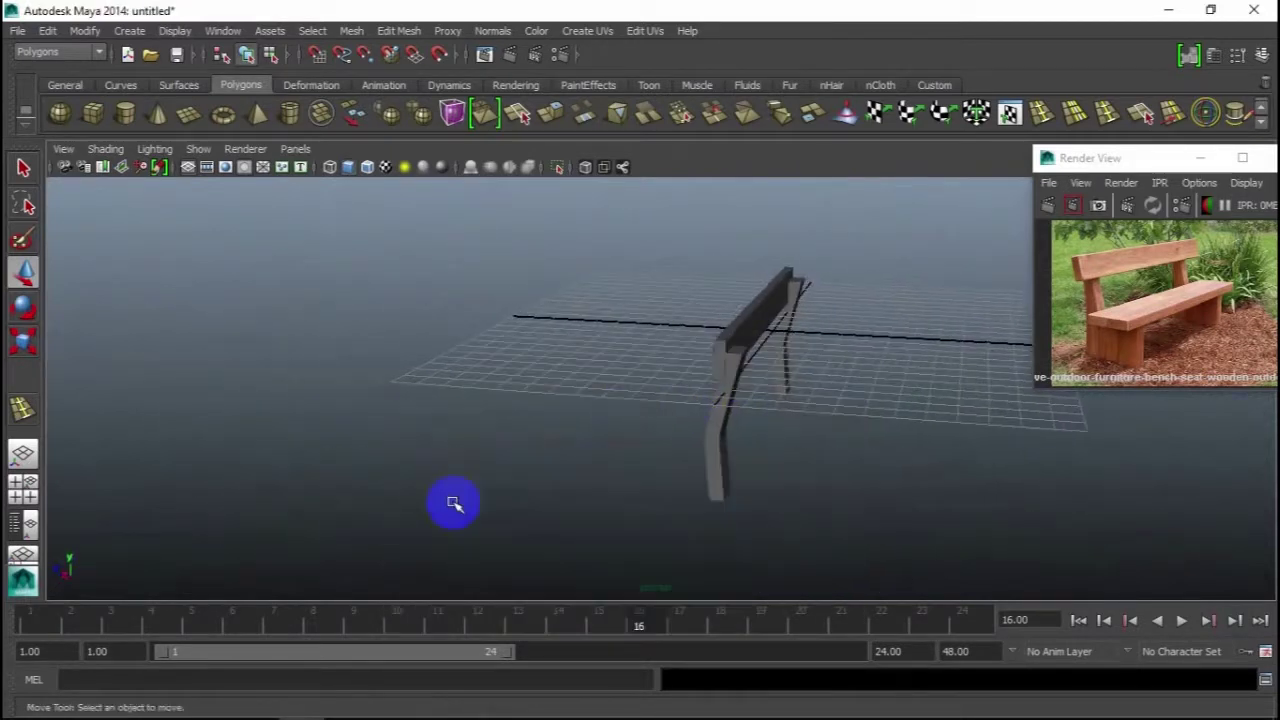
pyautogui.press('space')
pyautogui.press('space')
pyautogui.press('space')
pyautogui.press('space')
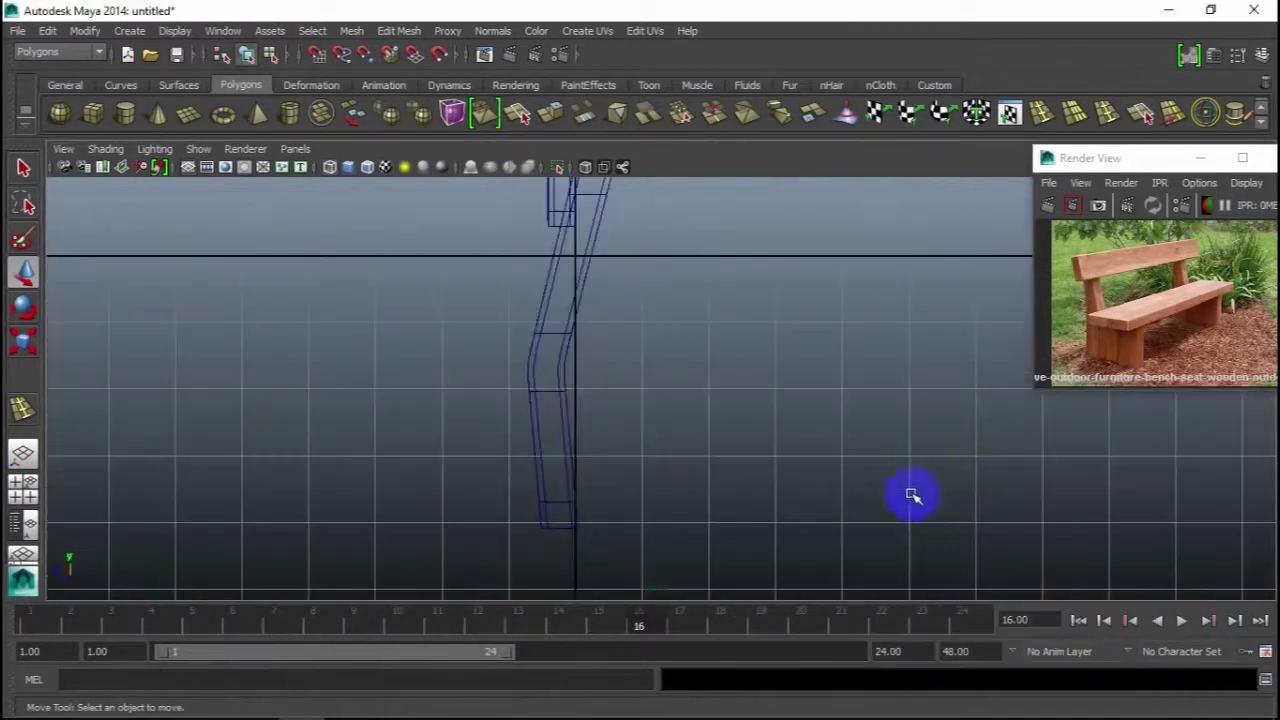
pyautogui.press('space')
pyautogui.press('space')
pyautogui.keyDown('alt'); pyautogui.moveTo(888, 371); pyautogui.dragTo(535, 363); pyautogui.keyUp('alt')
pyautogui.moveTo(575, 450)
pyautogui.keyDown('alt'); pyautogui.mouseDown()
pyautogui.moveTo(634, 414)
pyautogui.moveTo(591, 423)
pyautogui.moveTo(646, 420)
pyautogui.mouseUp(); pyautogui.keyUp('alt')
pyautogui.click(562, 410)
# Step: Turn off the smoothed preview on the copied and first bench legs
pyautogui.press('space')
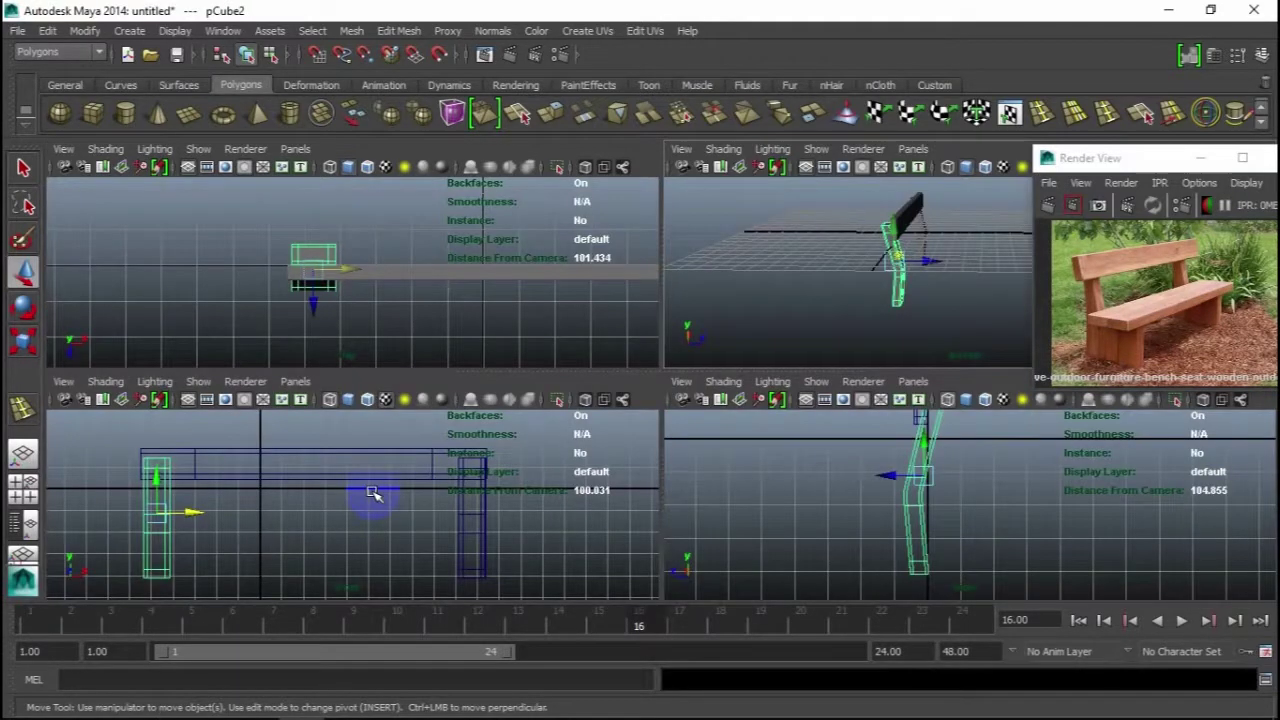
pyautogui.press('space')
pyautogui.scroll(-1, 760, 465)
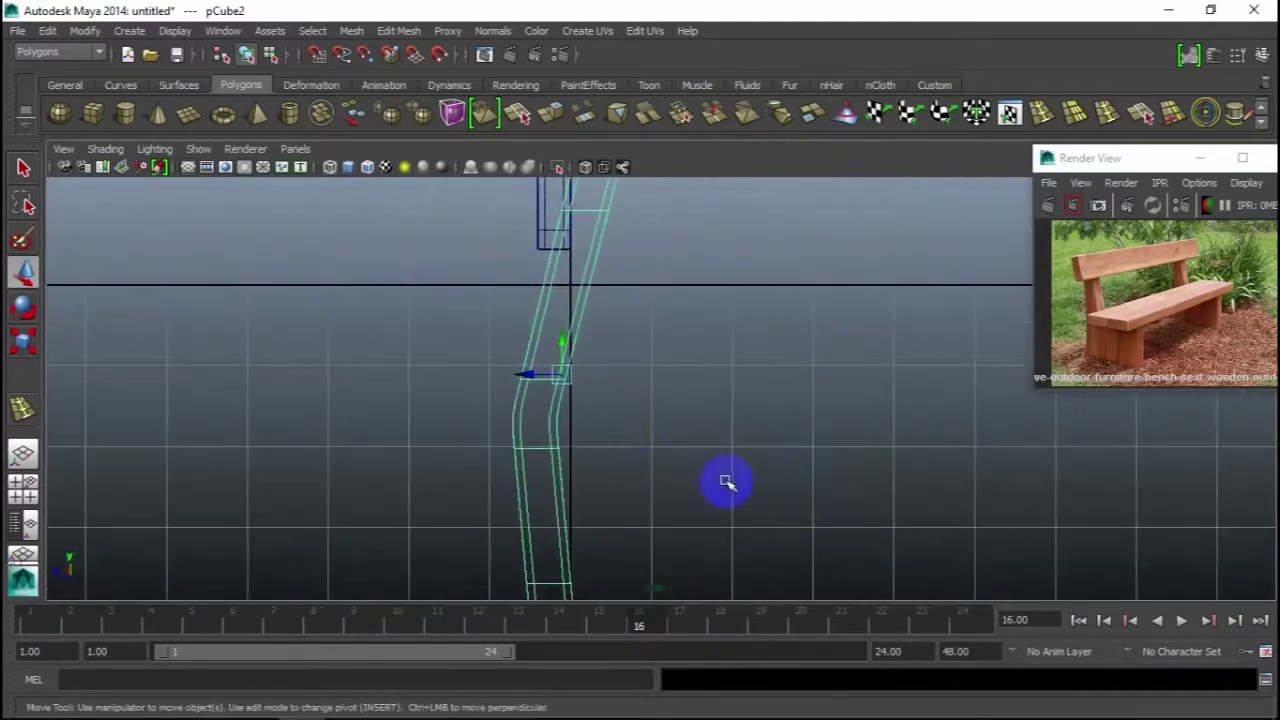
pyautogui.moveTo(537, 425); pyautogui.dragTo(465, 328, button='right')
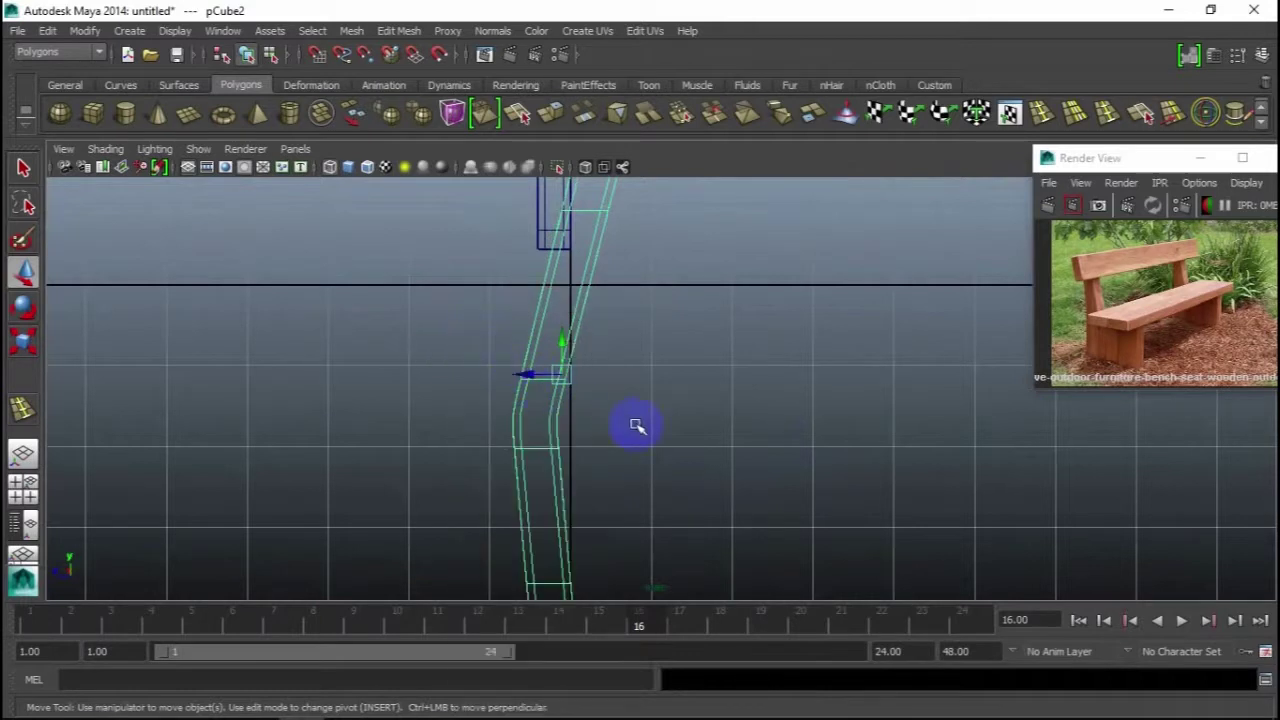
pyautogui.click(549, 413)
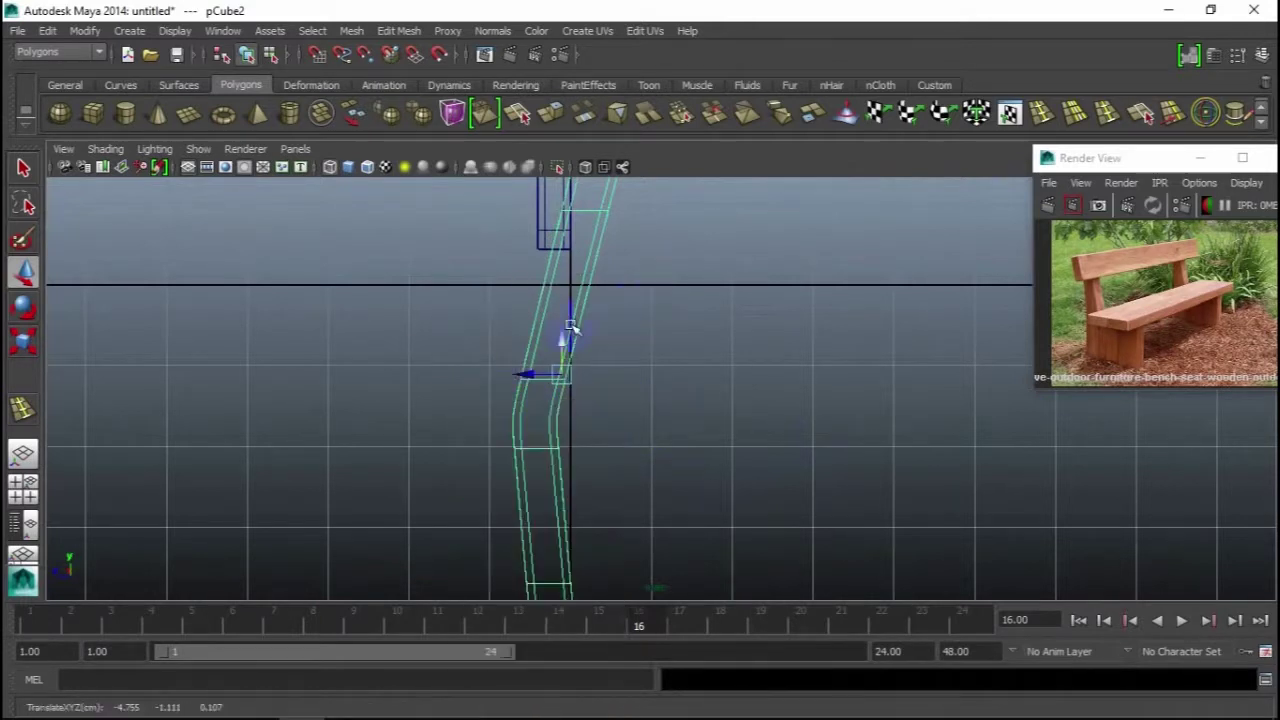
pyautogui.press('1')
pyautogui.press('space')
pyautogui.press('space')
pyautogui.moveTo(595, 387)
pyautogui.keyDown('alt'); pyautogui.mouseDown()
pyautogui.moveTo(471, 409)
pyautogui.moveTo(706, 343)
pyautogui.moveTo(541, 411)
pyautogui.moveTo(577, 391)
pyautogui.mouseUp(); pyautogui.keyUp('alt')
pyautogui.click(357, 420)
pyautogui.moveTo(357, 420)
pyautogui.keyDown('alt'); pyautogui.mouseDown()
pyautogui.moveTo(551, 442)
pyautogui.moveTo(471, 443)
pyautogui.mouseUp(); pyautogui.keyUp('alt')
pyautogui.hotkey('ctrl', 'z')
pyautogui.click(265, 343)
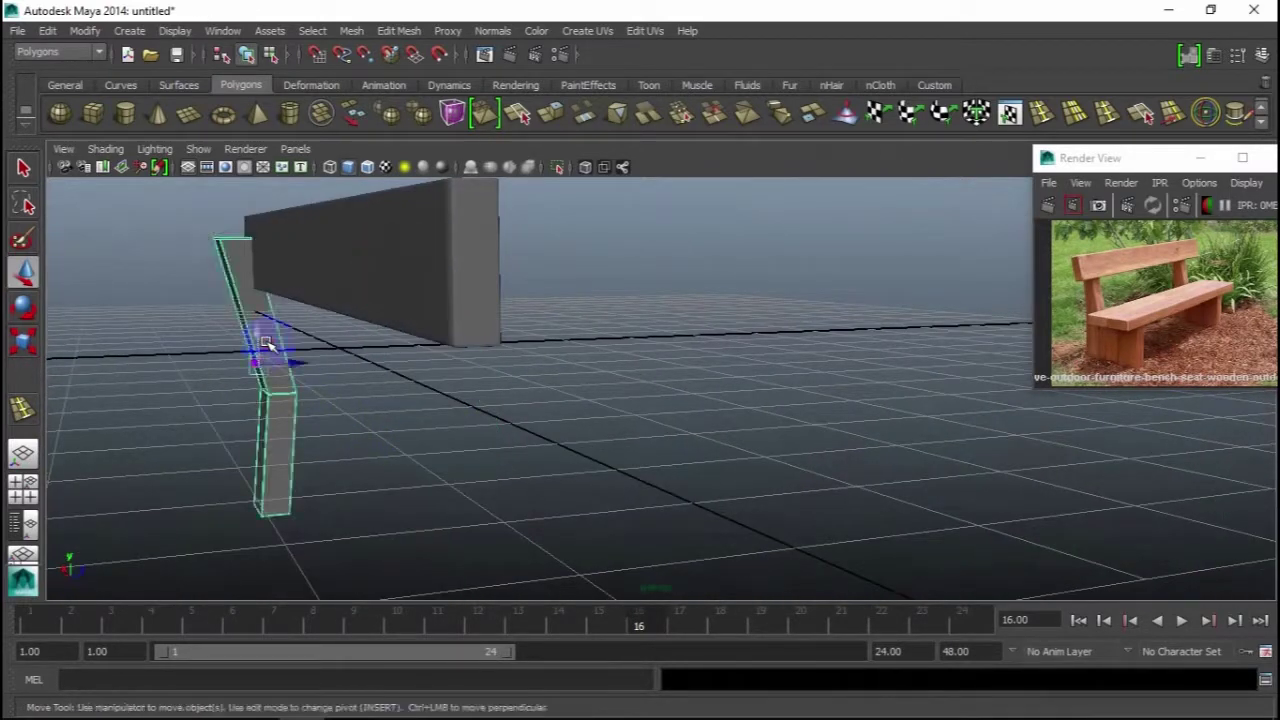
pyautogui.press('1')
# Step: Zoom onto the copied leg in the side view and switch it to vertex editing
pyautogui.press('space')
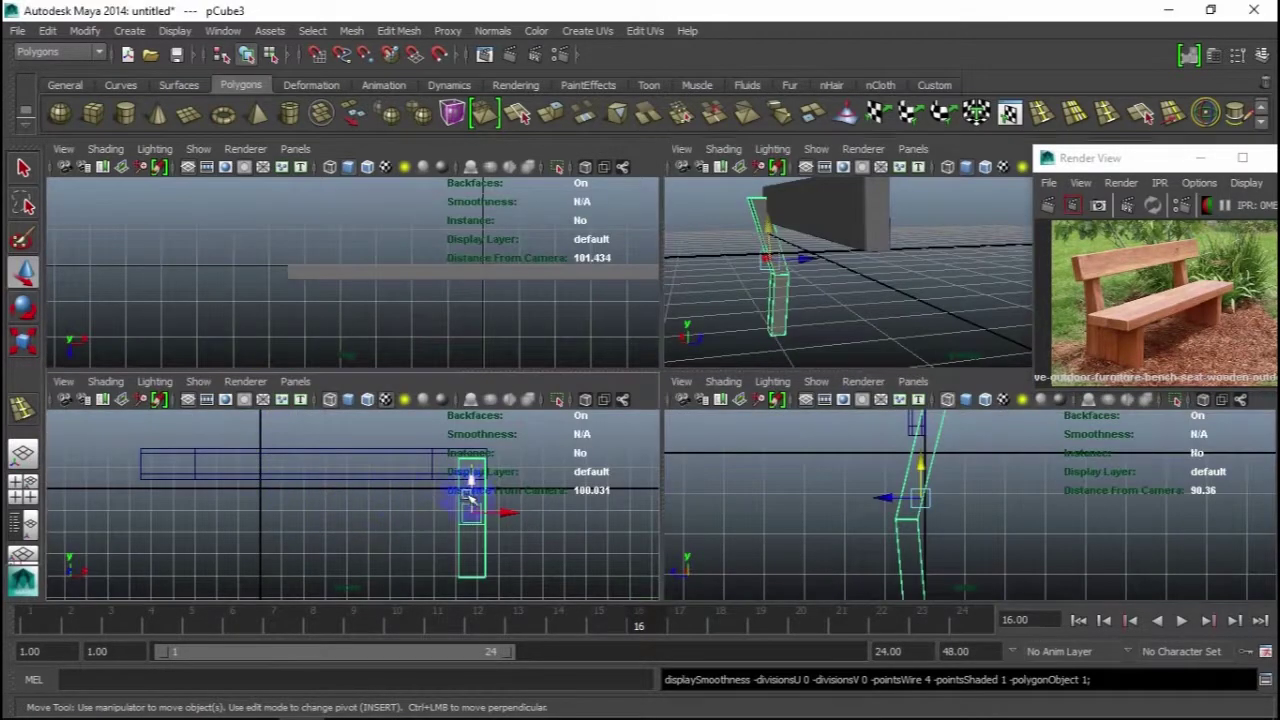
pyautogui.press('space')
pyautogui.keyDown('alt'); pyautogui.moveTo(683, 452); pyautogui.dragTo(497, 451, button='right'); pyautogui.keyUp('alt')
pyautogui.press('space')
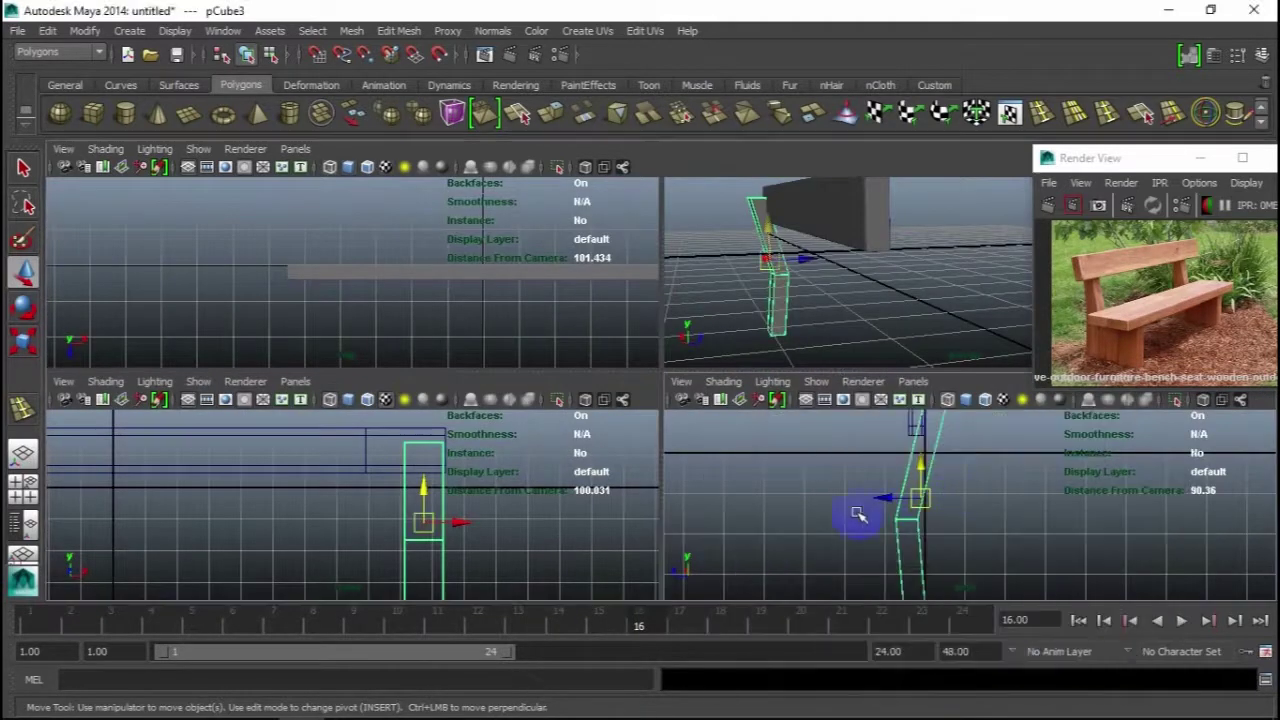
pyautogui.press('space')
pyautogui.moveTo(608, 509)
pyautogui.keyDown('alt'); pyautogui.mouseDown()
pyautogui.moveTo(557, 434)
pyautogui.moveTo(441, 422)
pyautogui.mouseUp(); pyautogui.keyUp('alt')
pyautogui.rightClick(558, 424)
pyautogui.click(479, 326)
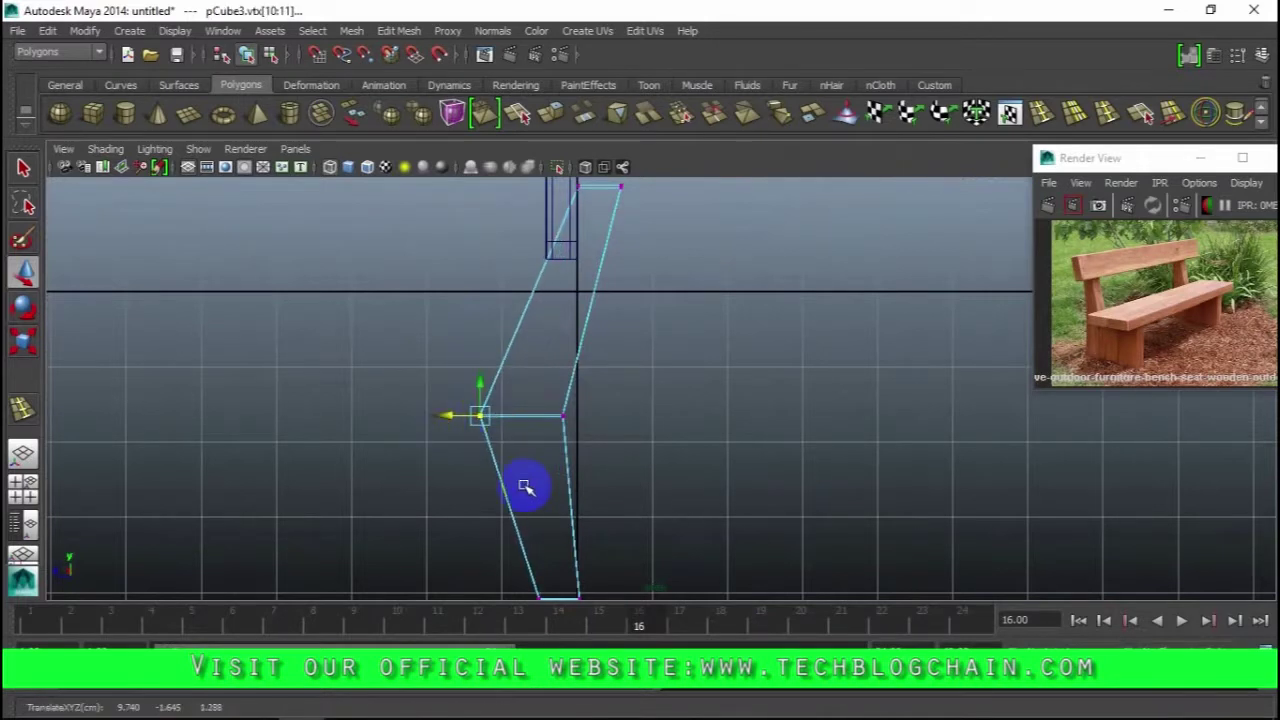
# Step: Shift the copied leg's bottom-left vertices to the left to strengthen its bend
pyautogui.keyDown('alt'); pyautogui.moveTo(525, 487); pyautogui.dragTo(552, 370, button='middle'); pyautogui.keyUp('alt')
pyautogui.moveTo(565, 456); pyautogui.dragTo(562, 454)
pyautogui.moveTo(508, 423); pyautogui.dragTo(449, 420)
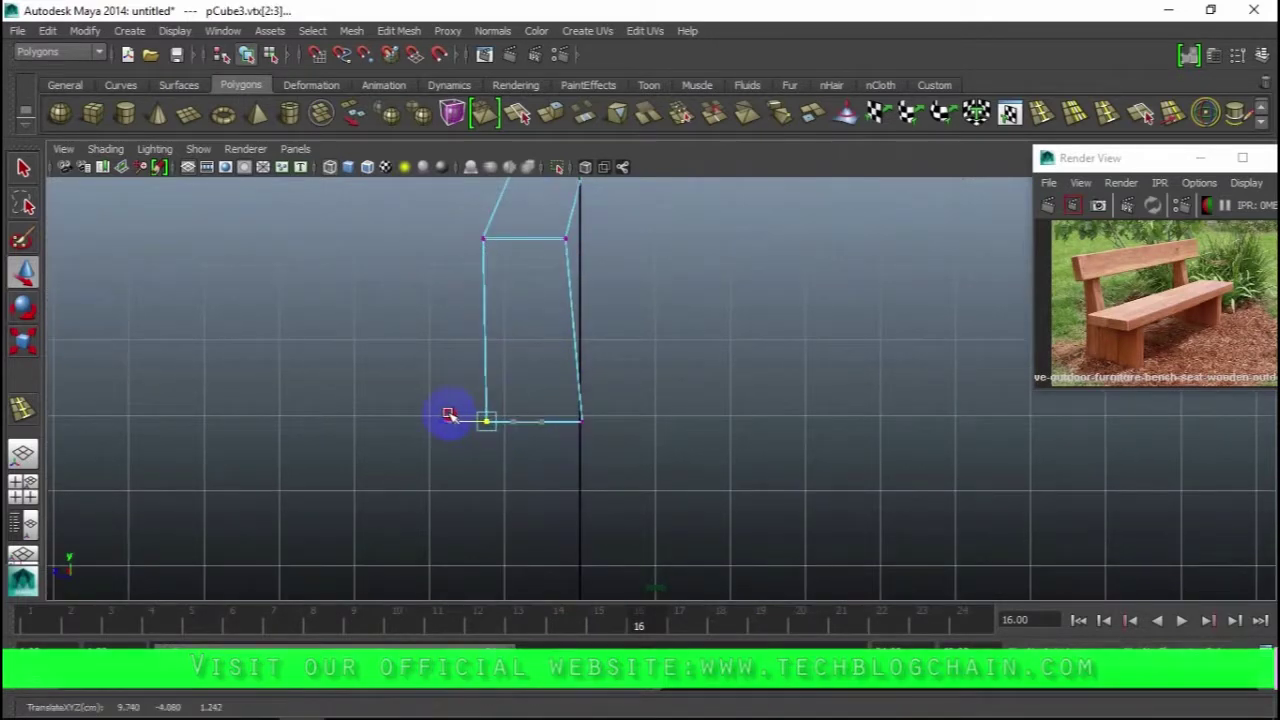
pyautogui.scroll(-3, 507, 410)
pyautogui.scroll(-1, 608, 414)
# Step: Return the post to object mode, deselect it, and orbit the full perspective view
pyautogui.moveTo(600, 366); pyautogui.dragTo(630, 326, button='right')
pyautogui.click(610, 346)
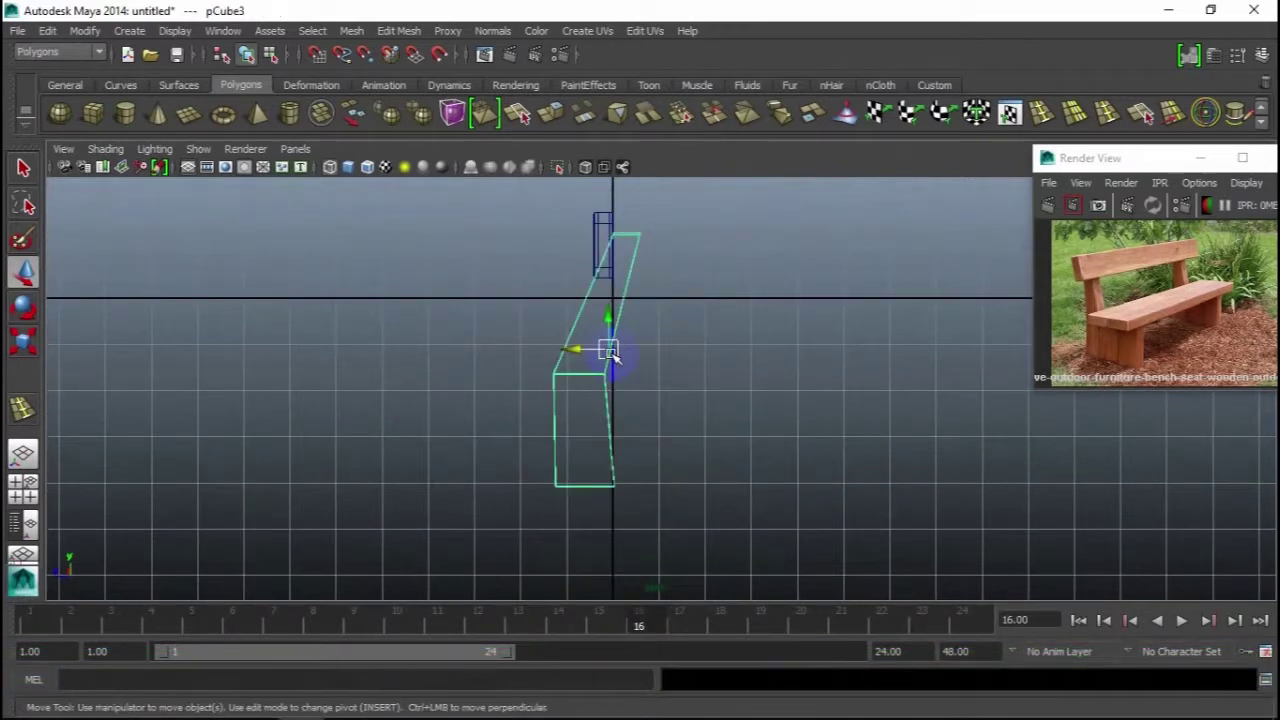
pyautogui.click(632, 388)
pyautogui.press('space')
pyautogui.press('space')
pyautogui.moveTo(578, 396)
pyautogui.keyDown('alt'); pyautogui.mouseDown()
pyautogui.moveTo(591, 423)
pyautogui.moveTo(847, 413)
pyautogui.mouseUp(); pyautogui.keyUp('alt')
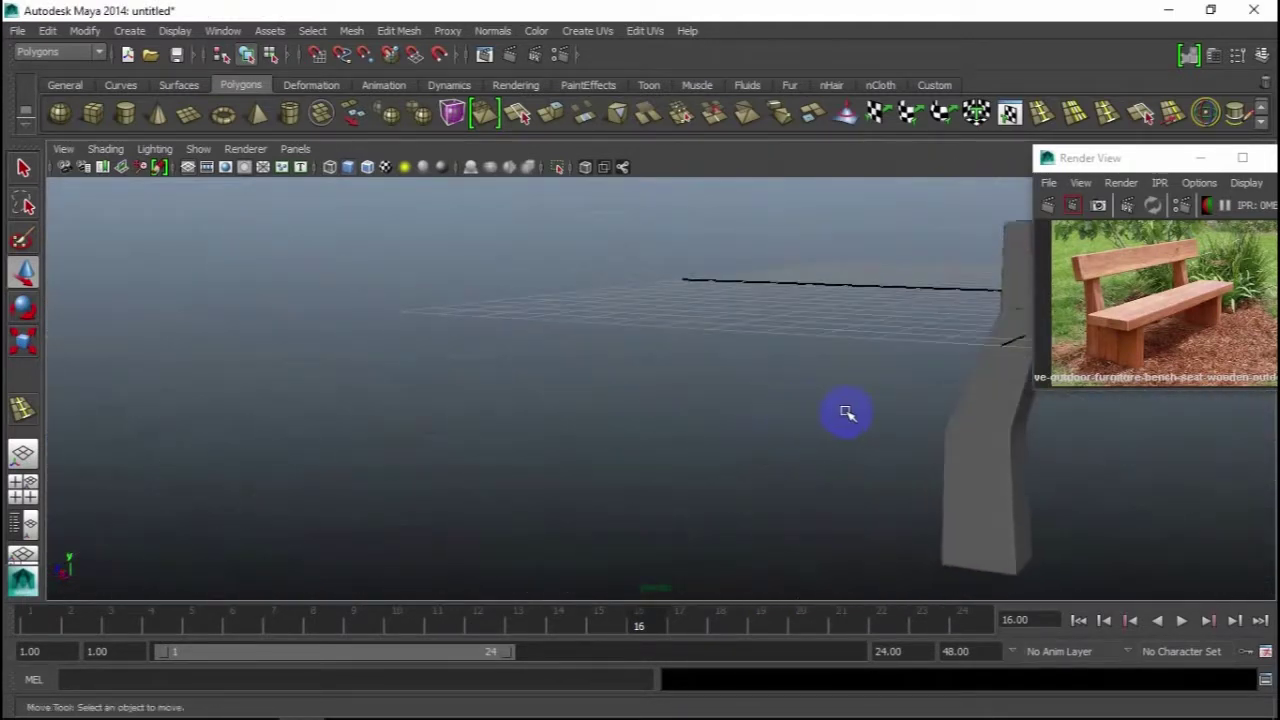
# Step: Select the post and move its copy along X to the board's left end in the front view
pyautogui.moveTo(1003, 418)
pyautogui.keyDown('alt'); pyautogui.mouseDown()
pyautogui.moveTo(983, 471)
pyautogui.moveTo(742, 503)
pyautogui.mouseUp(); pyautogui.keyUp('alt')
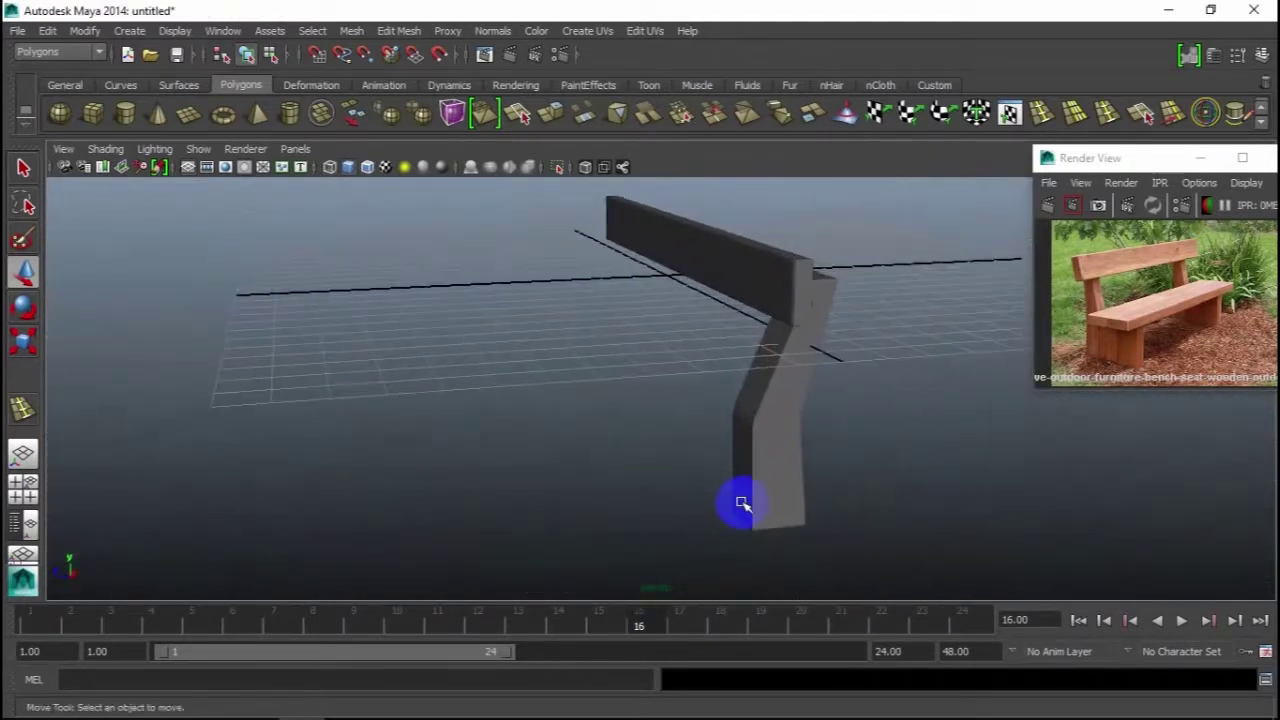
pyautogui.click(795, 422)
pyautogui.press('space')
pyautogui.press('space')
pyautogui.moveTo(752, 450); pyautogui.dragTo(770, 353, button='right')
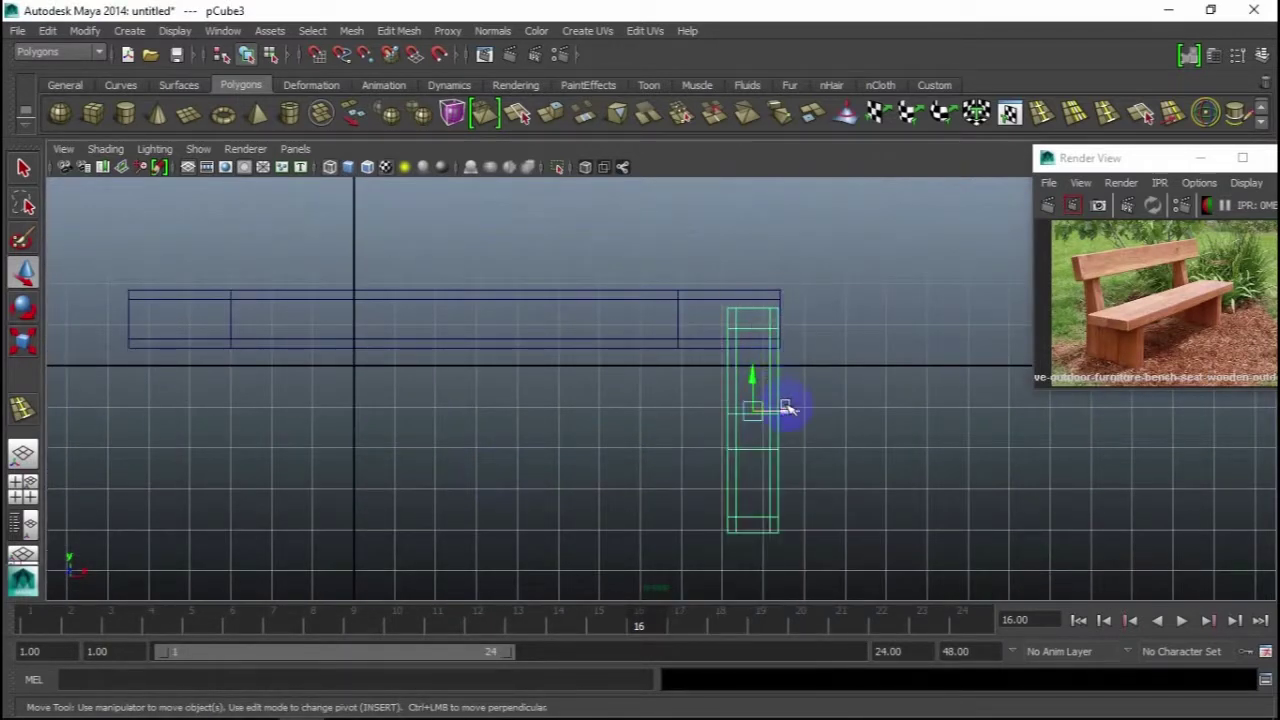
pyautogui.moveTo(790, 413); pyautogui.dragTo(191, 418)
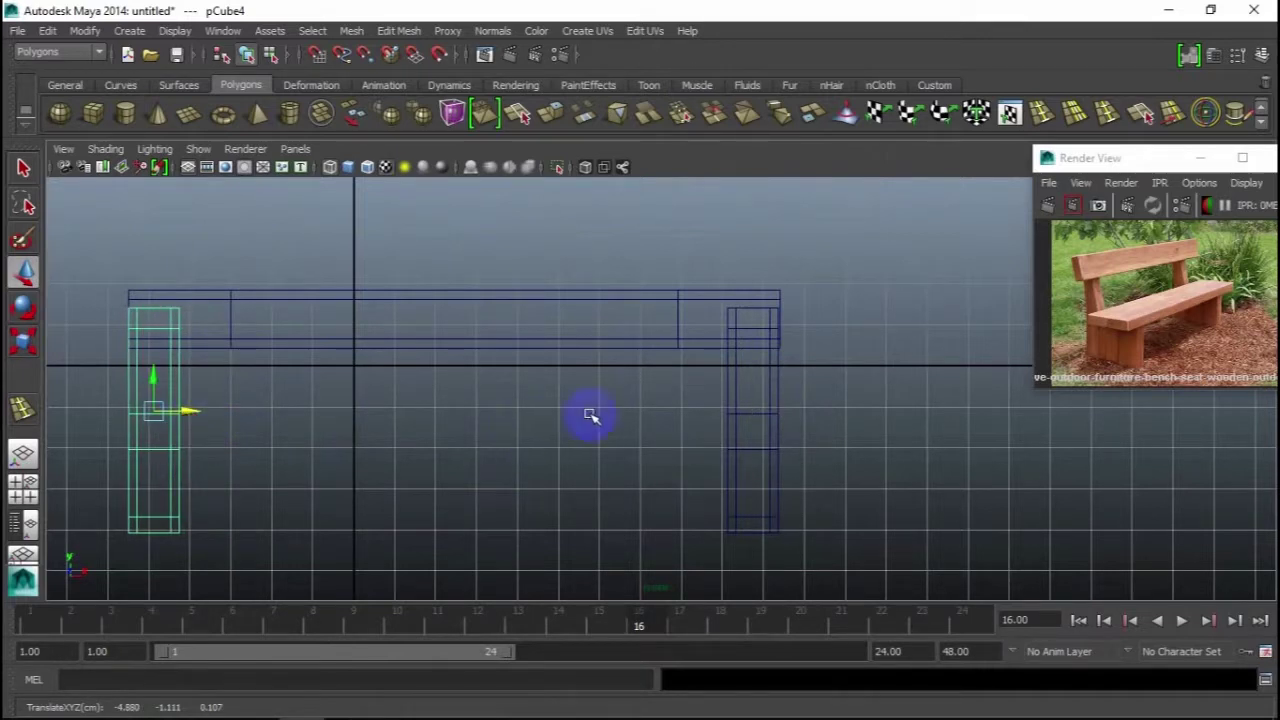
# Step: Back in perspective, deselect the post and tumble the view to look down on the bench
pyautogui.press('space')
pyautogui.press('space')
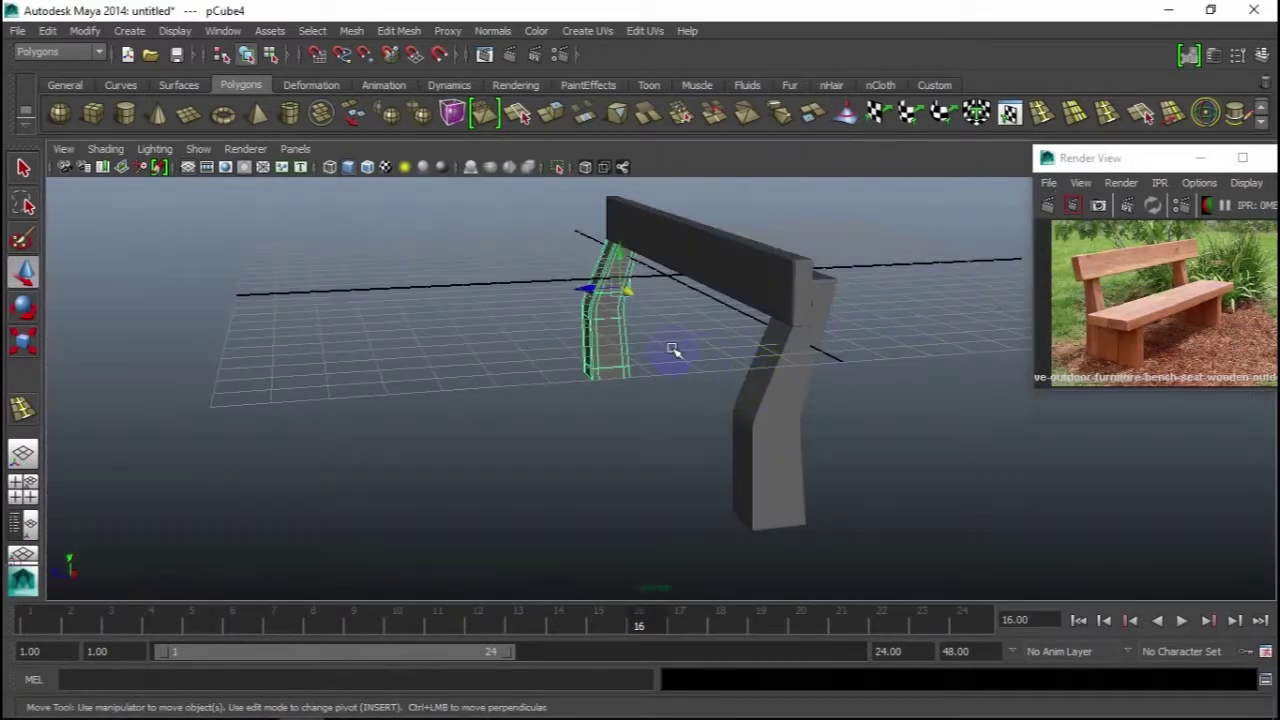
pyautogui.click(673, 350)
pyautogui.moveTo(503, 448)
pyautogui.keyDown('alt'); pyautogui.mouseDown()
pyautogui.moveTo(640, 406)
pyautogui.moveTo(420, 420)
pyautogui.moveTo(697, 396)
pyautogui.moveTo(463, 366)
pyautogui.moveTo(400, 385)
pyautogui.mouseUp(); pyautogui.keyUp('alt')
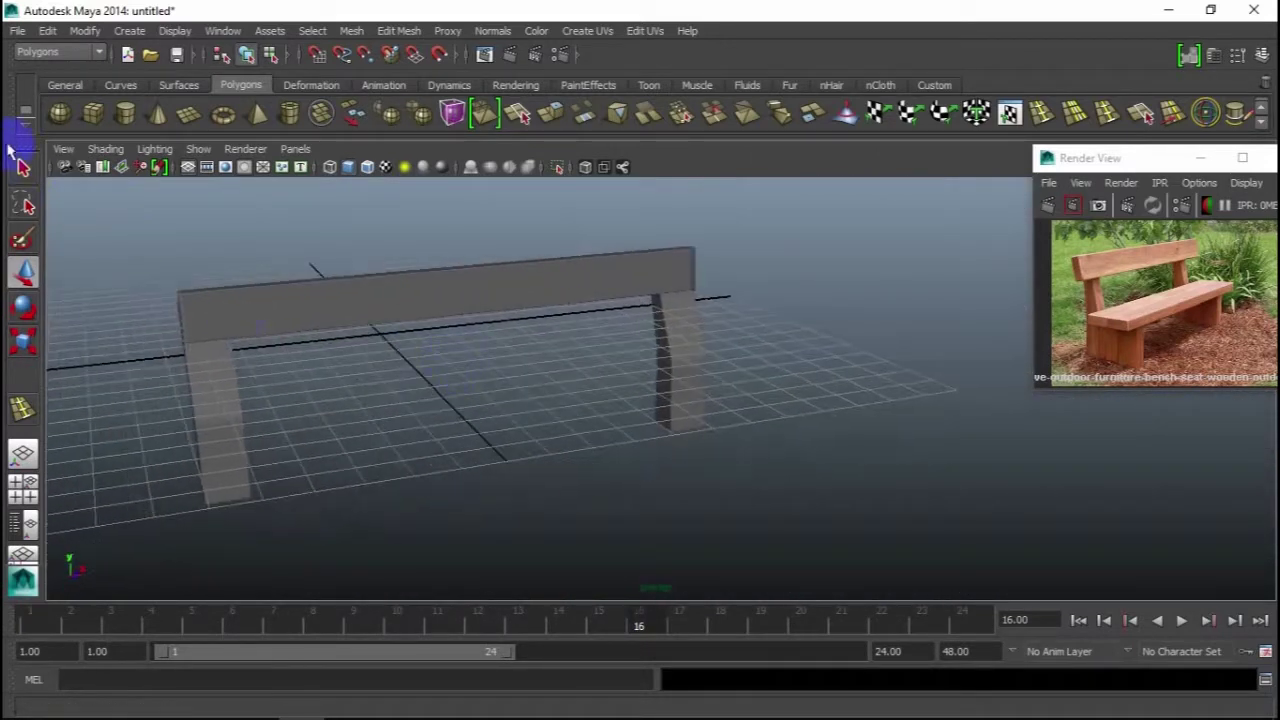
# Step: Save the scene to the Desktop folder with the file name 'wooden table'
pyautogui.click(18, 30)
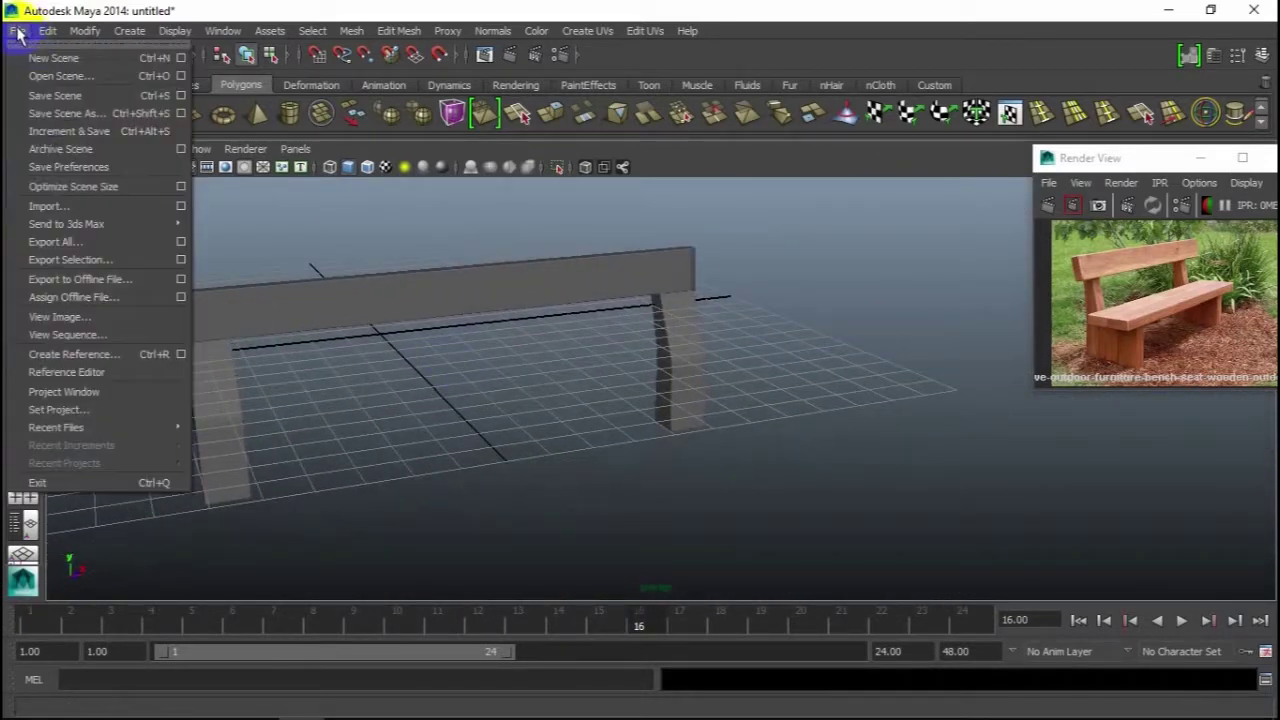
pyautogui.click(30, 98)
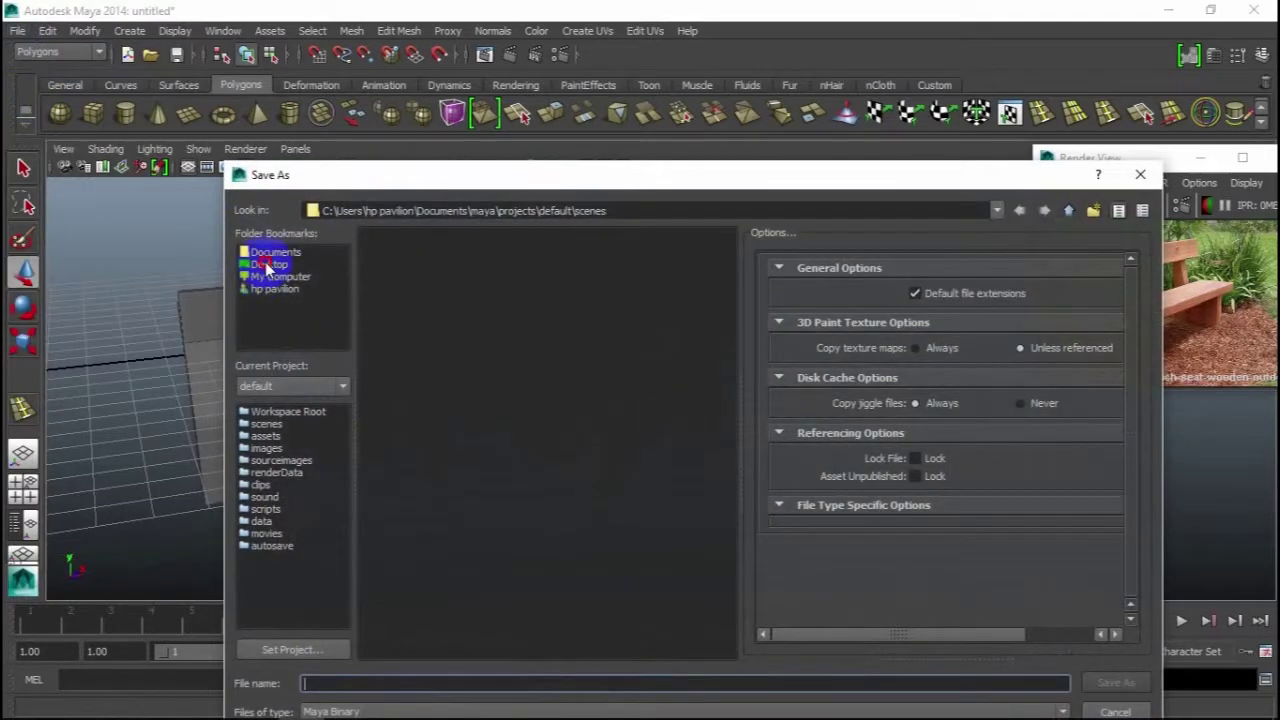
pyautogui.click(268, 265)
pyautogui.click(368, 681)
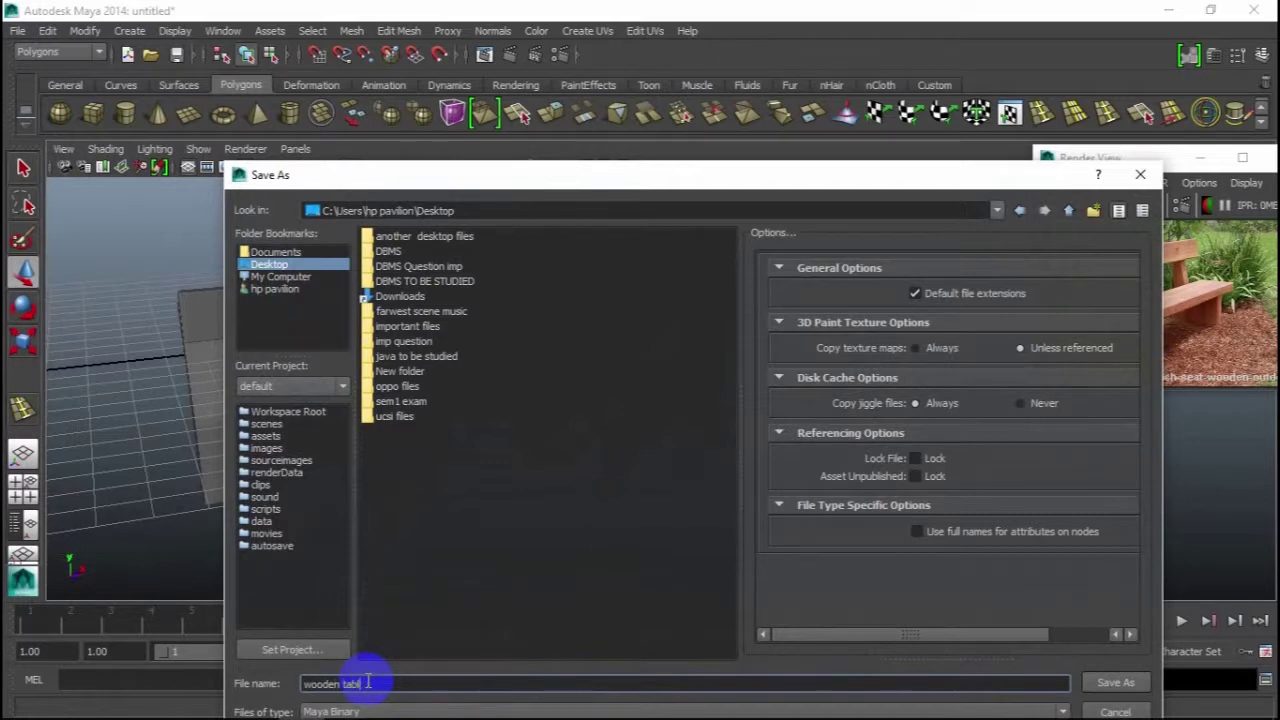
pyautogui.write('e')
pyautogui.press('Return')
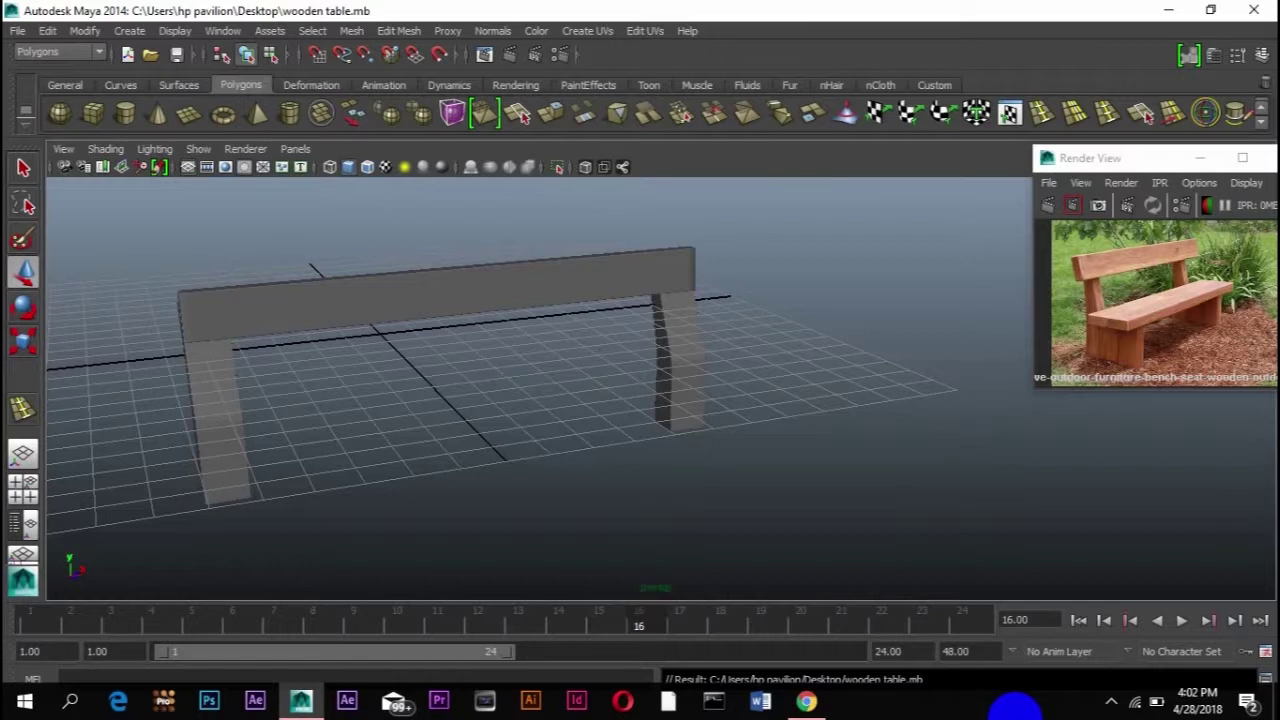
# Step: In the side view, draw a new polygon cube beside the lower end of the left post
pyautogui.moveTo(429, 486)
pyautogui.keyDown('alt'); pyautogui.mouseDown()
pyautogui.moveTo(409, 457)
pyautogui.moveTo(470, 440)
pyautogui.moveTo(586, 437)
pyautogui.moveTo(449, 449)
pyautogui.moveTo(590, 452)
pyautogui.mouseUp(); pyautogui.keyUp('alt')
pyautogui.press('space')
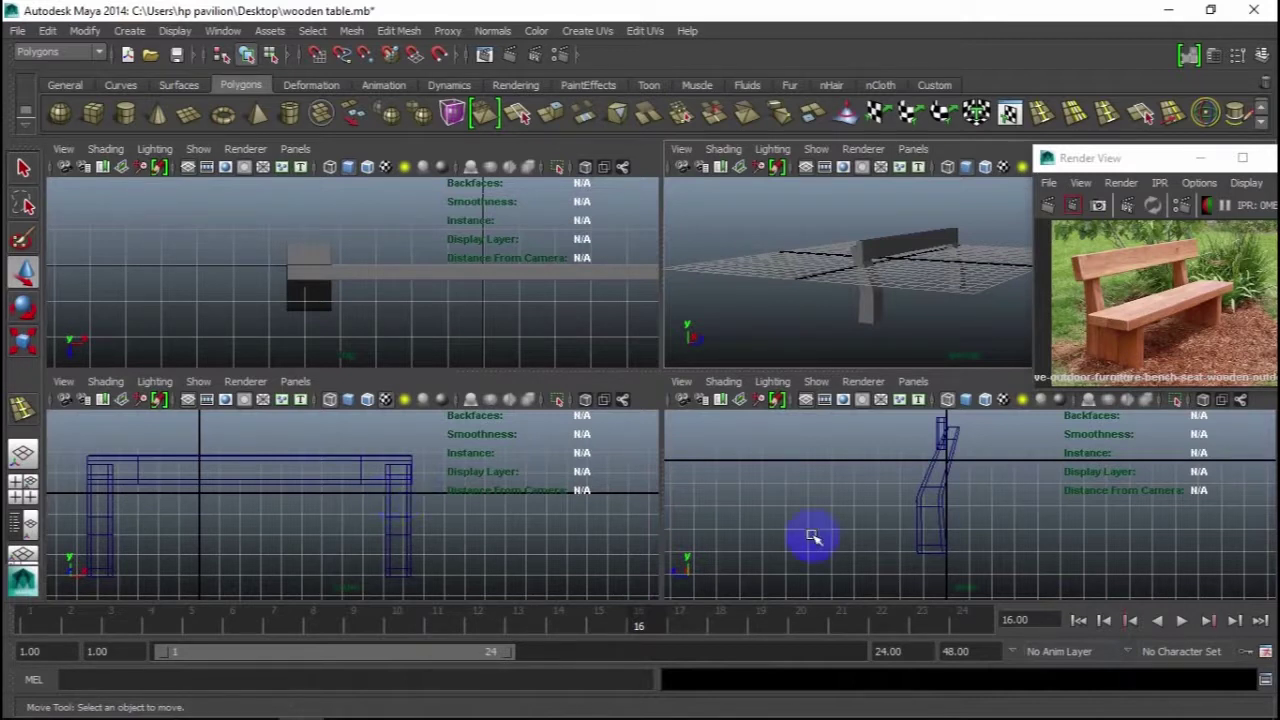
pyautogui.press('space')
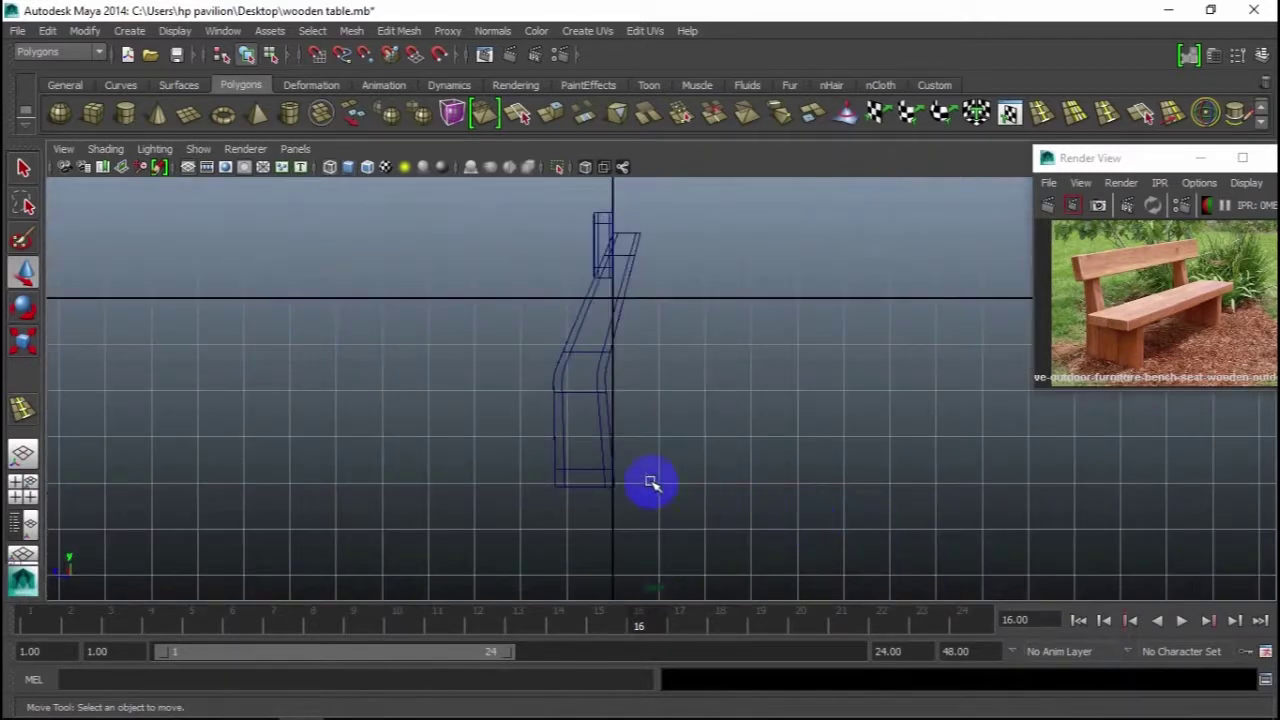
pyautogui.keyDown('alt'); pyautogui.moveTo(593, 443); pyautogui.dragTo(613, 430, button='middle'); pyautogui.keyUp('alt')
pyautogui.click(92, 112)
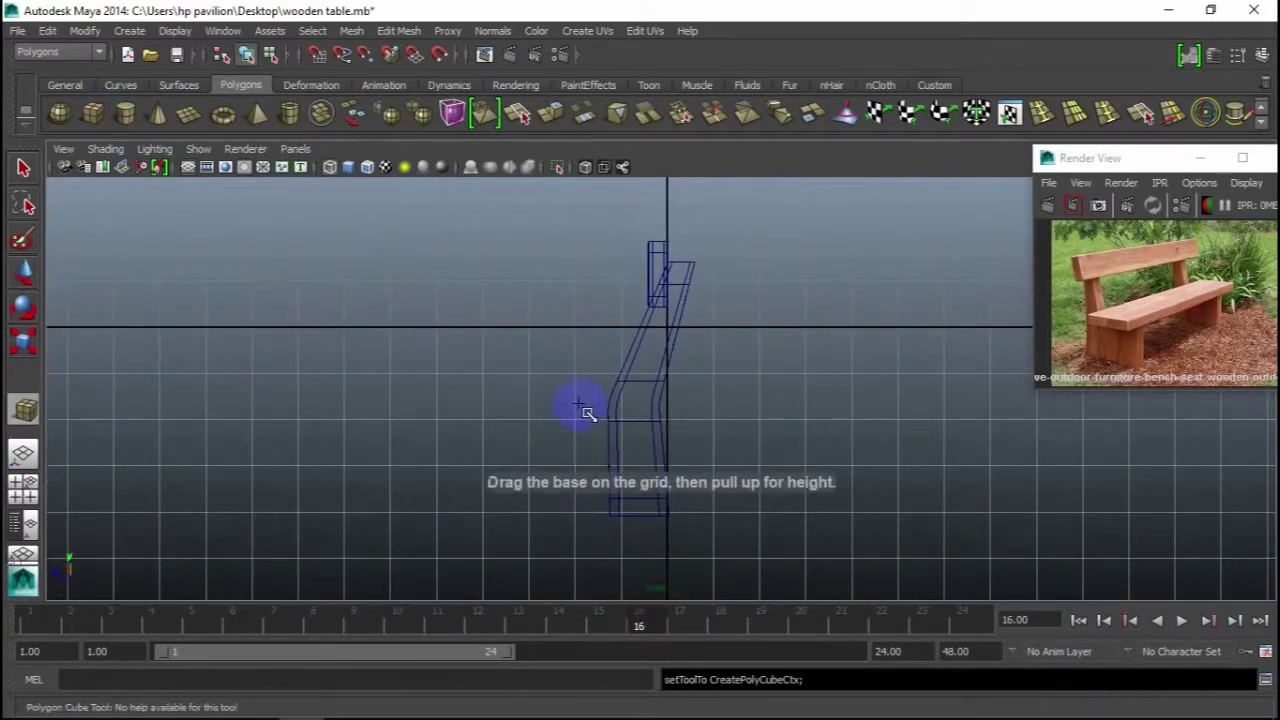
pyautogui.moveTo(609, 410); pyautogui.dragTo(532, 508)
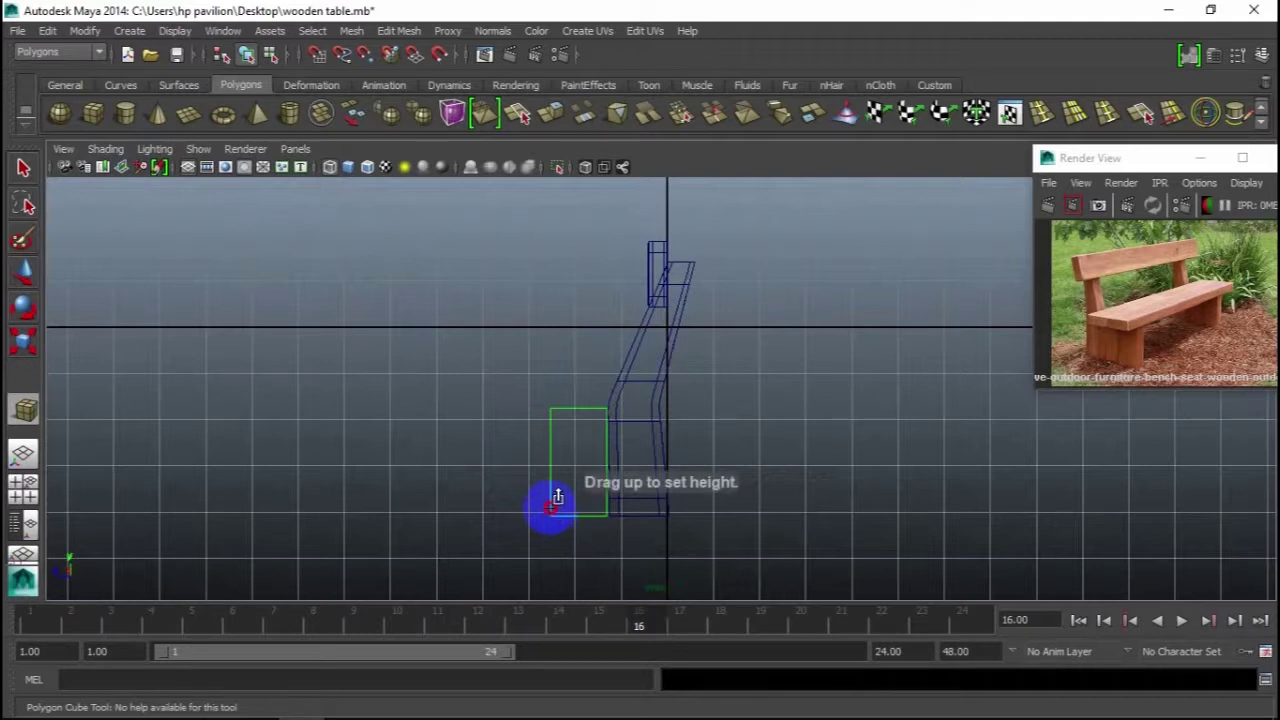
pyautogui.moveTo(550, 506); pyautogui.dragTo(550, 498)
# Step: In the front view, move the new box to the left post and widen it along X
pyautogui.press('space')
pyautogui.press('space')
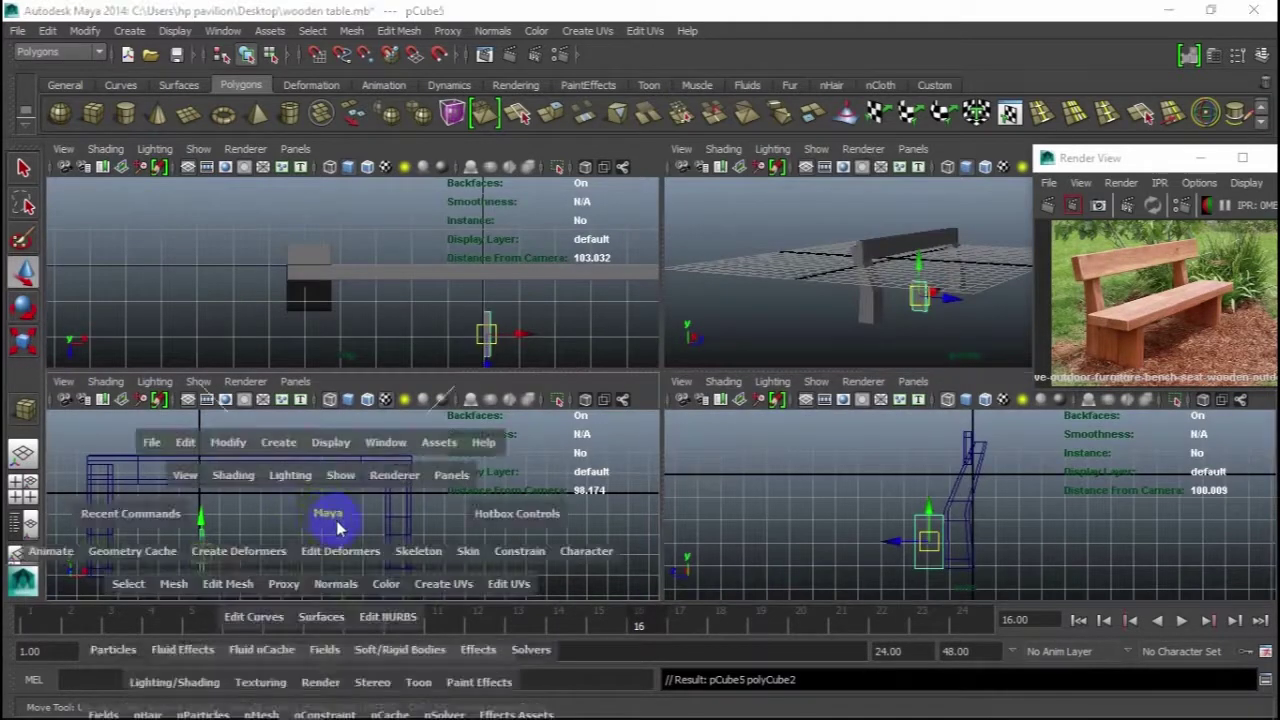
pyautogui.keyDown('alt'); pyautogui.moveTo(409, 528); pyautogui.dragTo(555, 485, button='middle'); pyautogui.keyUp('alt')
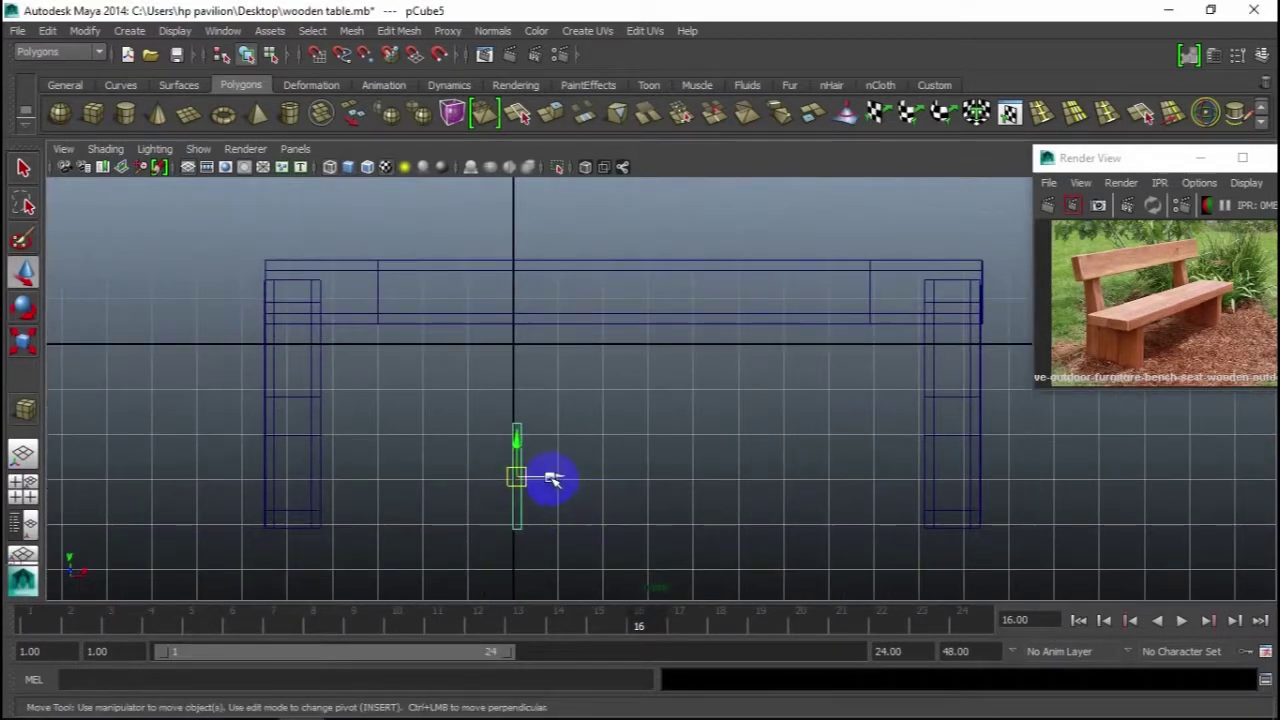
pyautogui.moveTo(553, 480); pyautogui.dragTo(352, 483)
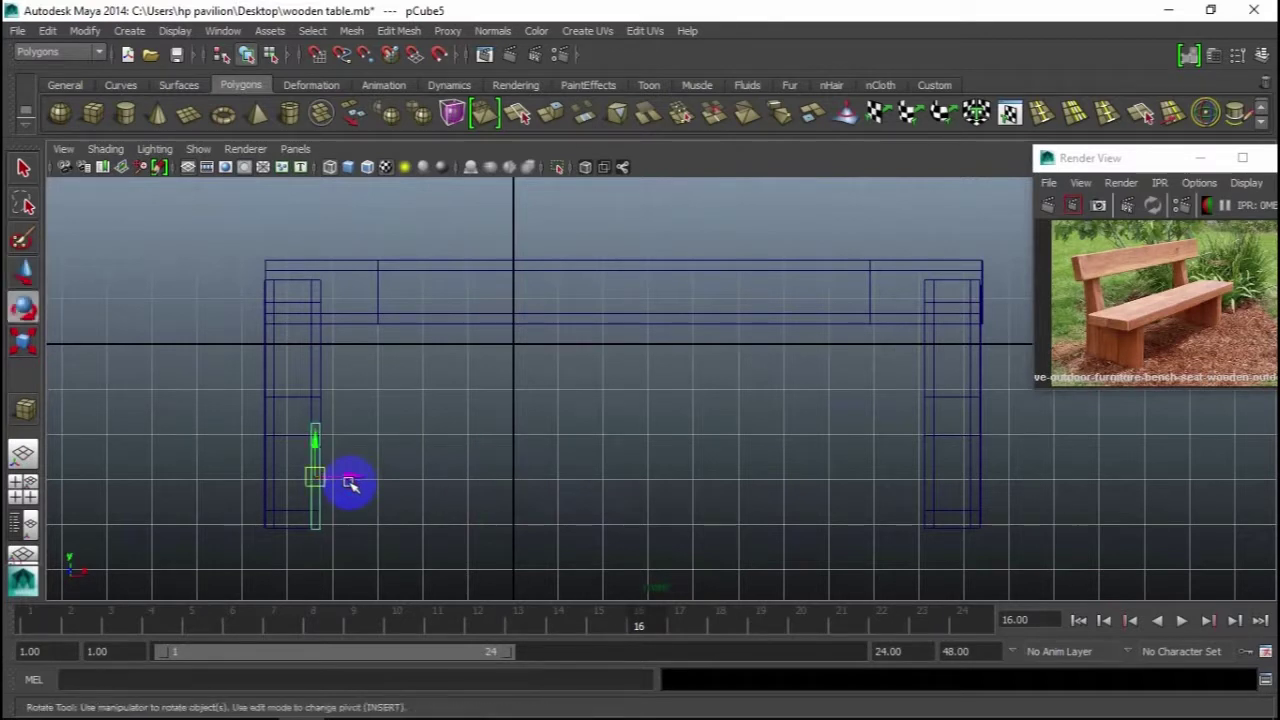
pyautogui.press('r')
pyautogui.moveTo(358, 478); pyautogui.dragTo(586, 474)
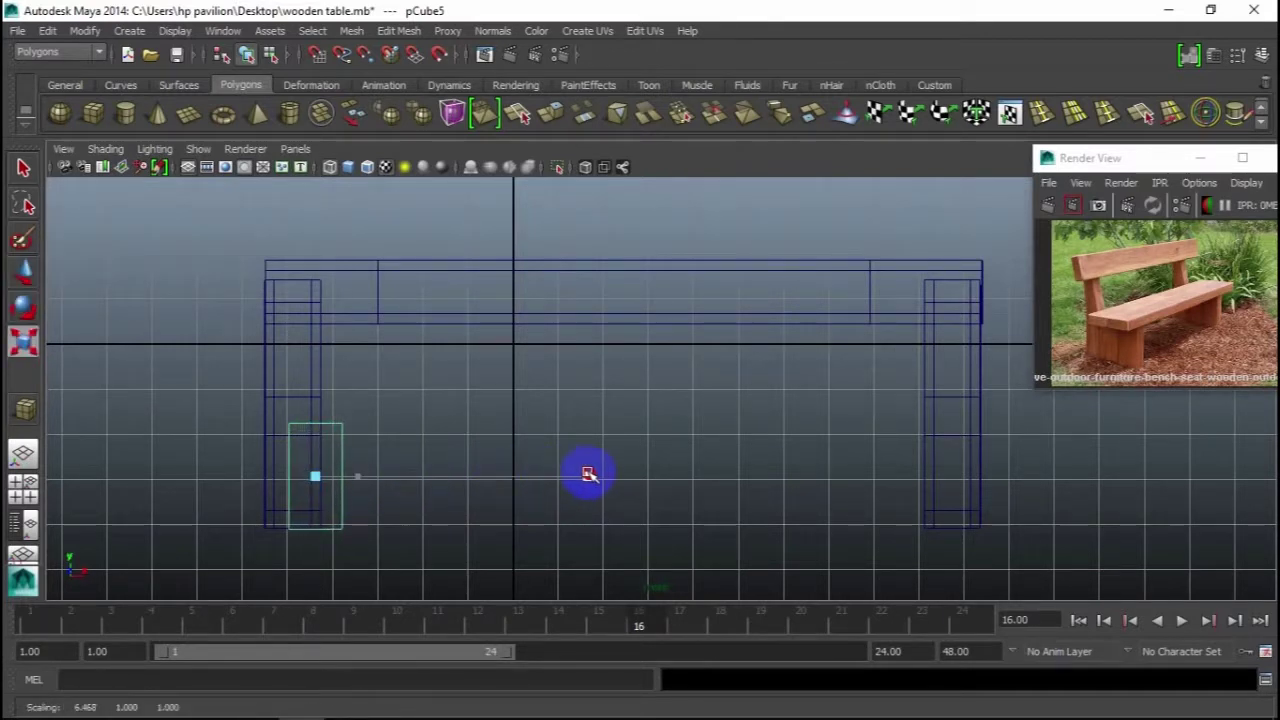
pyautogui.press('w')
pyautogui.moveTo(362, 485); pyautogui.dragTo(332, 476)
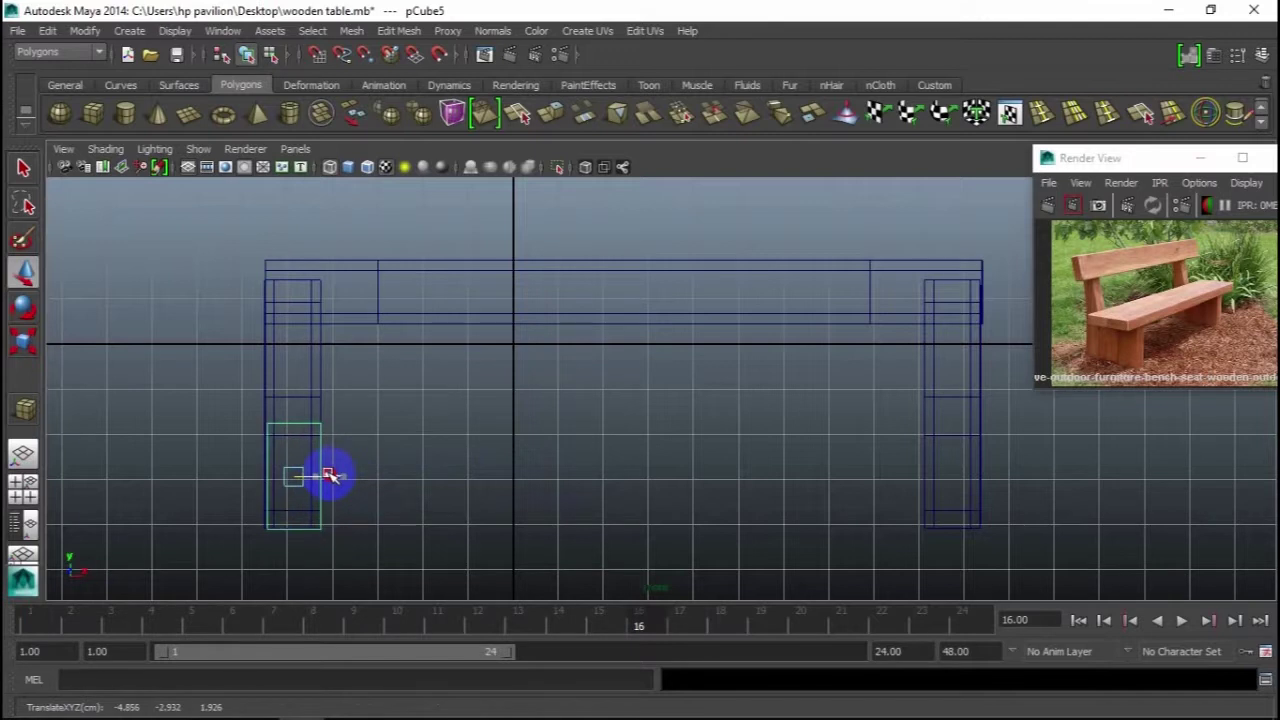
# Step: Fine-tune the box's position and width to match the post, raising it slightly
pyautogui.scroll(2, 284, 512)
pyautogui.keyDown('alt'); pyautogui.moveTo(284, 512); pyautogui.dragTo(660, 351, button='middle'); pyautogui.keyUp('alt')
pyautogui.scroll(3, 583, 371)
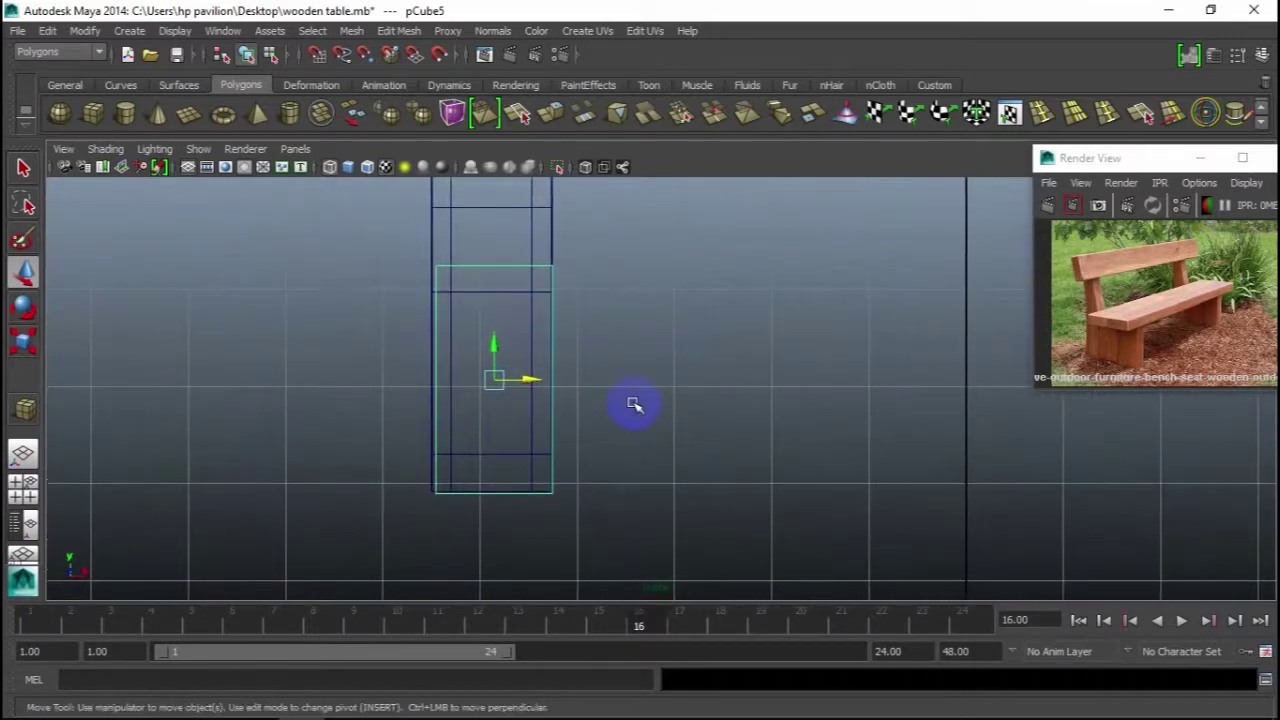
pyautogui.click(554, 249)
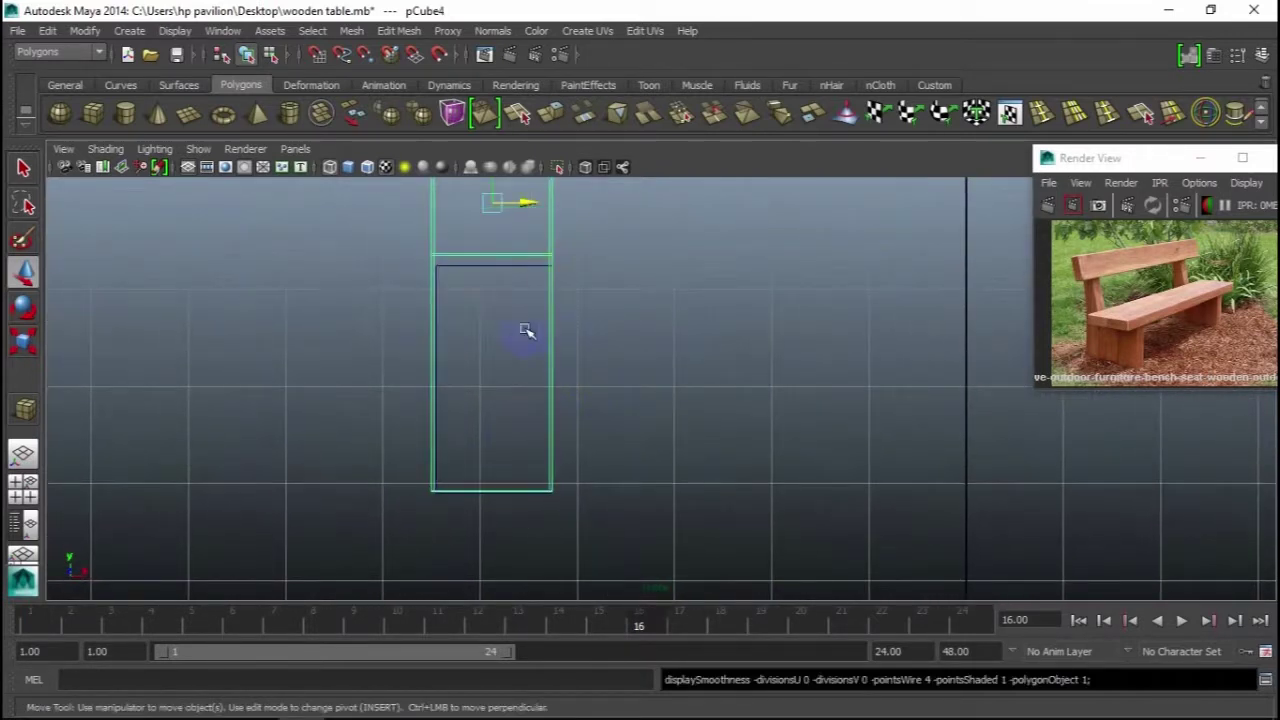
pyautogui.click(509, 269)
pyautogui.click(484, 267)
pyautogui.moveTo(535, 381); pyautogui.dragTo(529, 381)
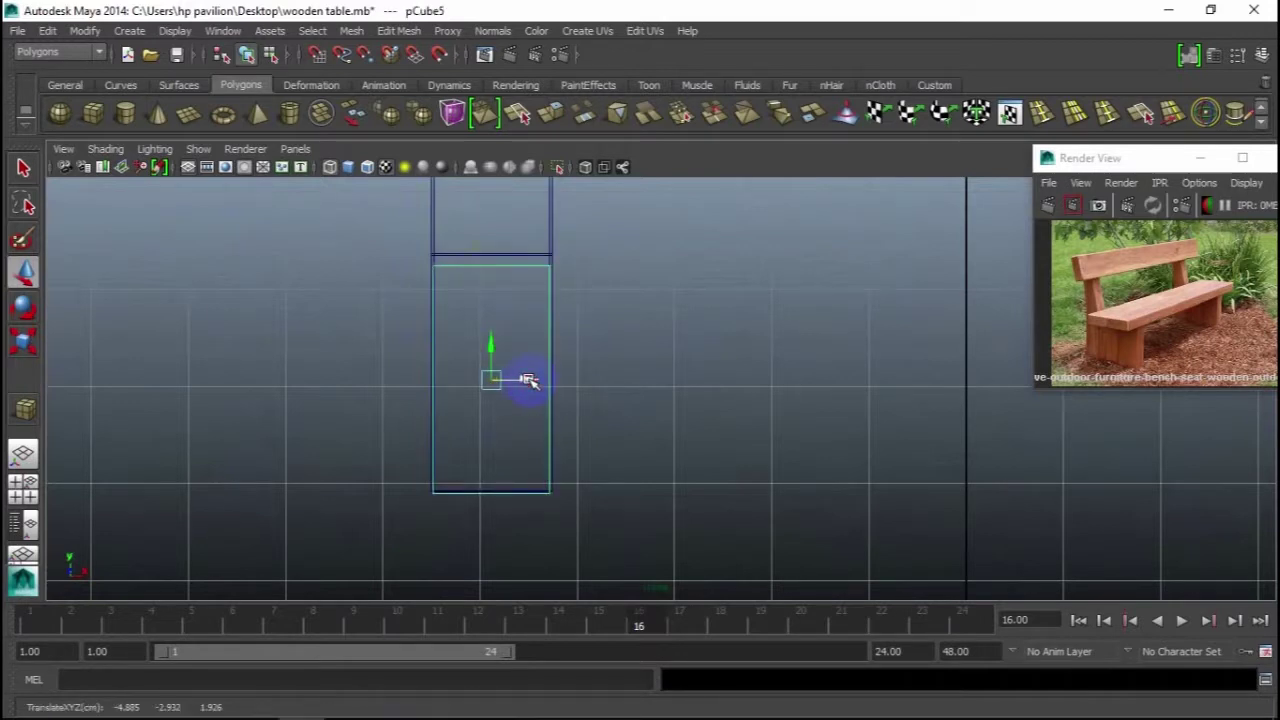
pyautogui.press('r')
pyautogui.moveTo(536, 381); pyautogui.dragTo(536, 382)
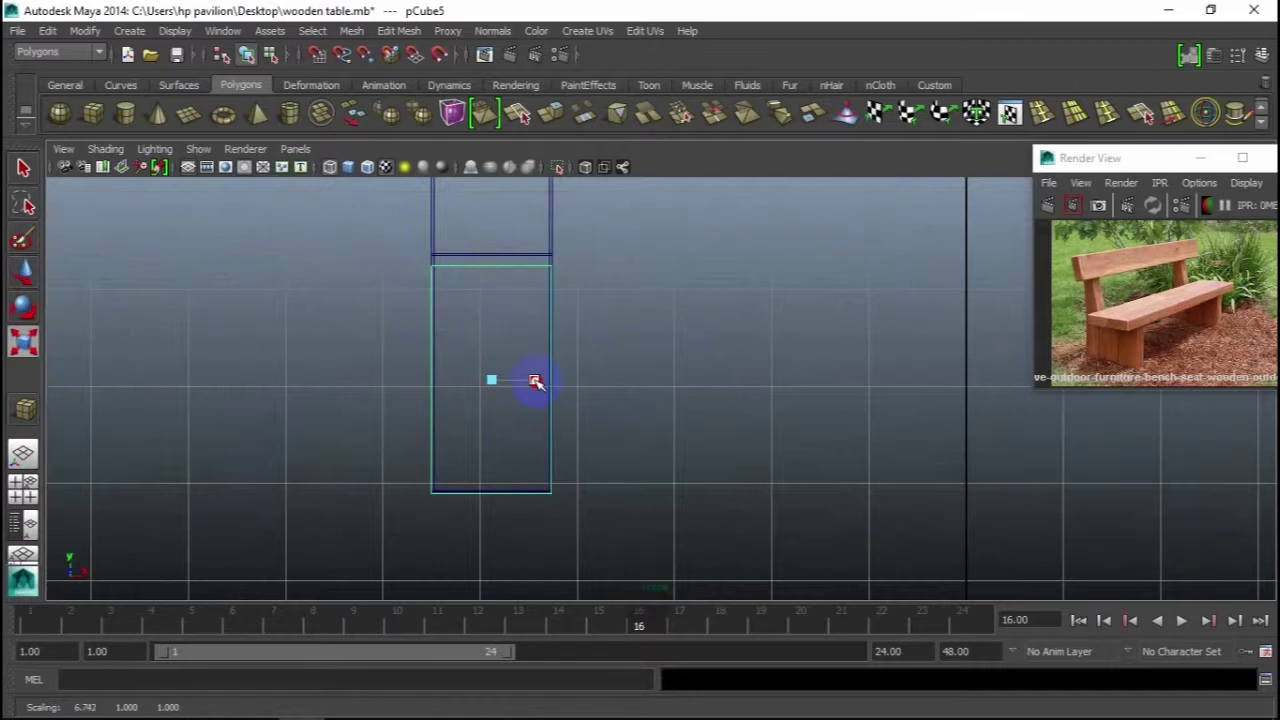
pyautogui.press('w')
pyautogui.moveTo(495, 345); pyautogui.dragTo(495, 340)
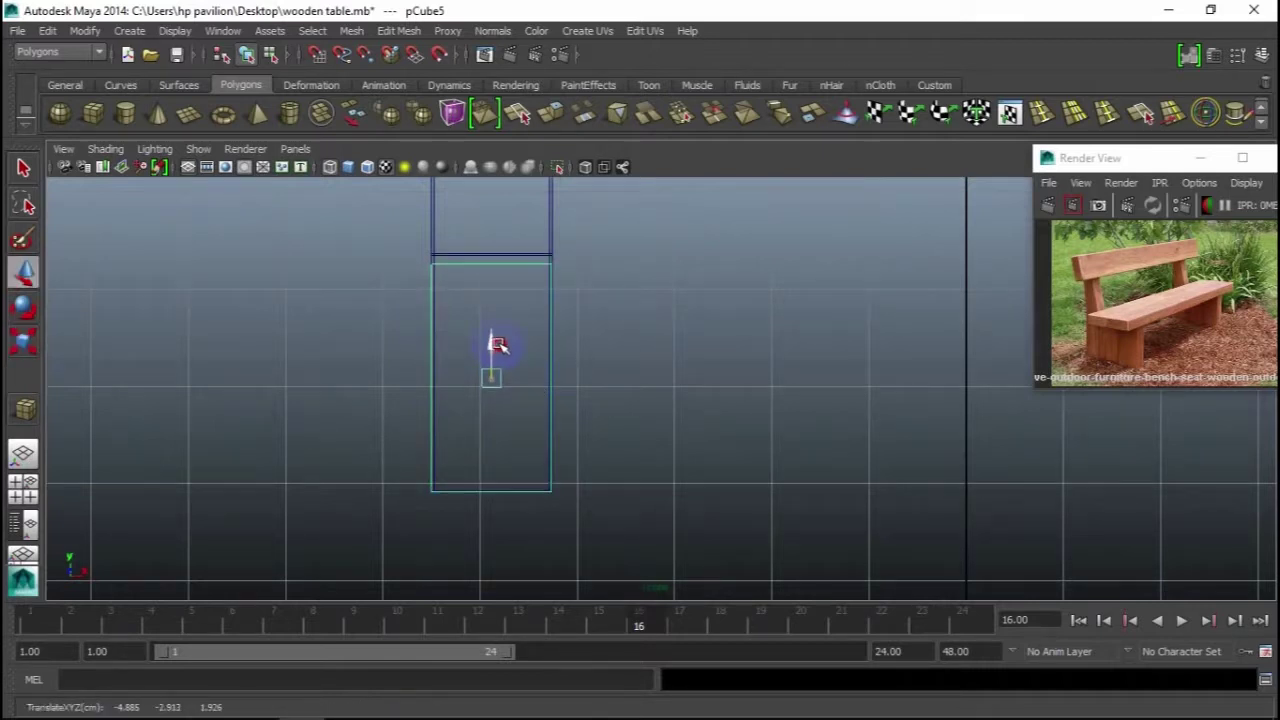
pyautogui.press('space')
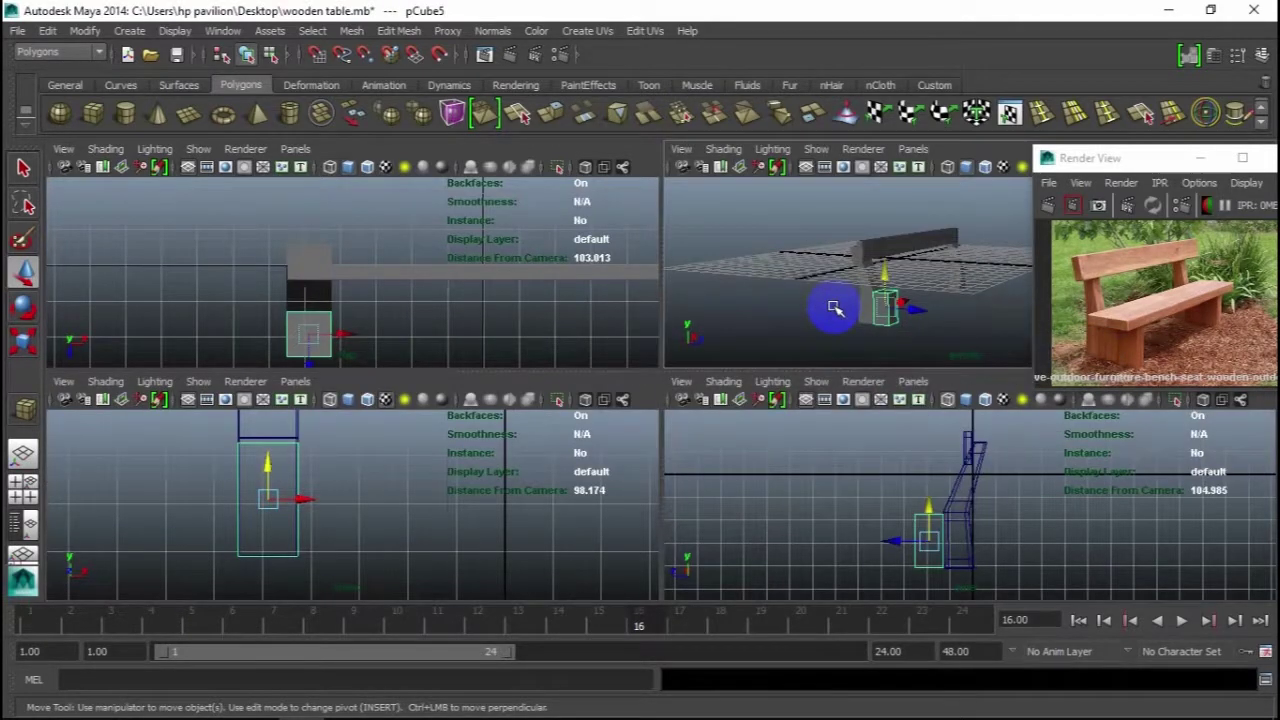
# Step: Zoom the side view in on the small box beside the leg and put it in vertex mode
pyautogui.press('space')
pyautogui.keyDown('alt'); pyautogui.moveTo(640, 451); pyautogui.dragTo(743, 437); pyautogui.keyUp('alt')
pyautogui.press('space')
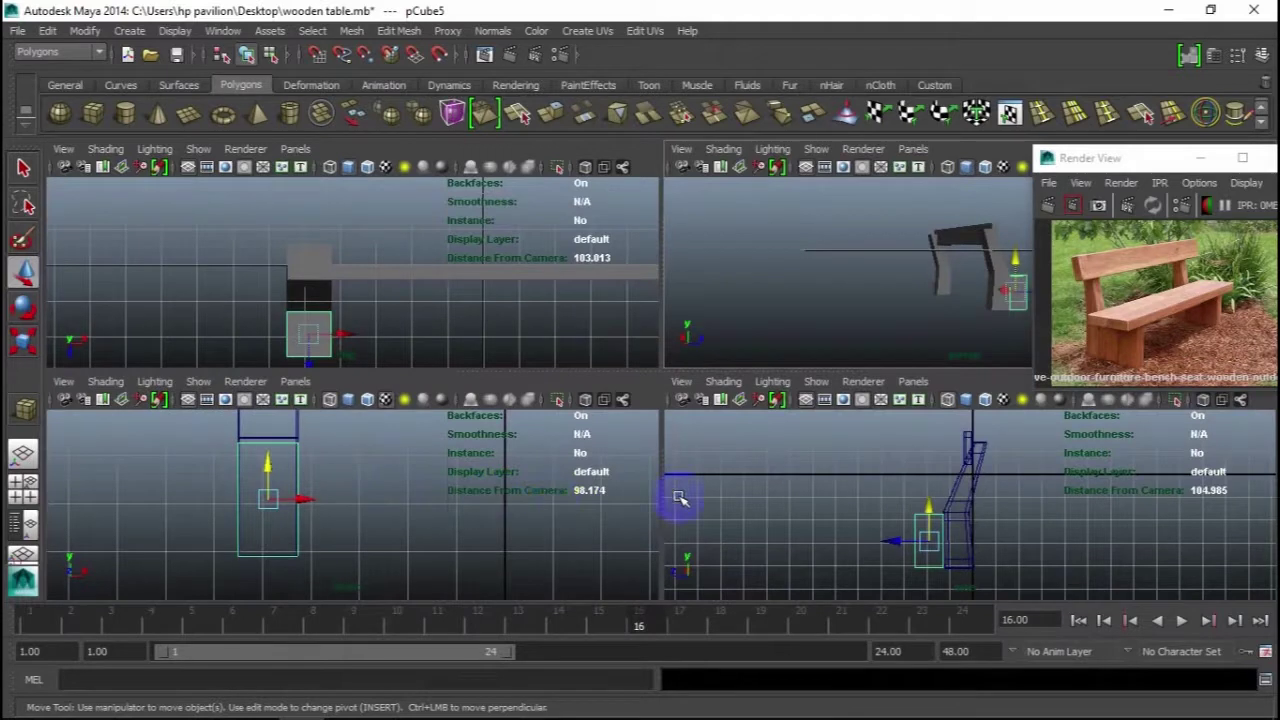
pyautogui.press('space')
pyautogui.scroll(2, 630, 506)
pyautogui.scroll(3, 622, 502)
pyautogui.moveTo(622, 502)
pyautogui.keyDown('alt'); pyautogui.mouseDown(button='middle')
pyautogui.moveTo(618, 462)
pyautogui.moveTo(638, 418)
pyautogui.mouseUp(button='middle'); pyautogui.keyUp('alt')
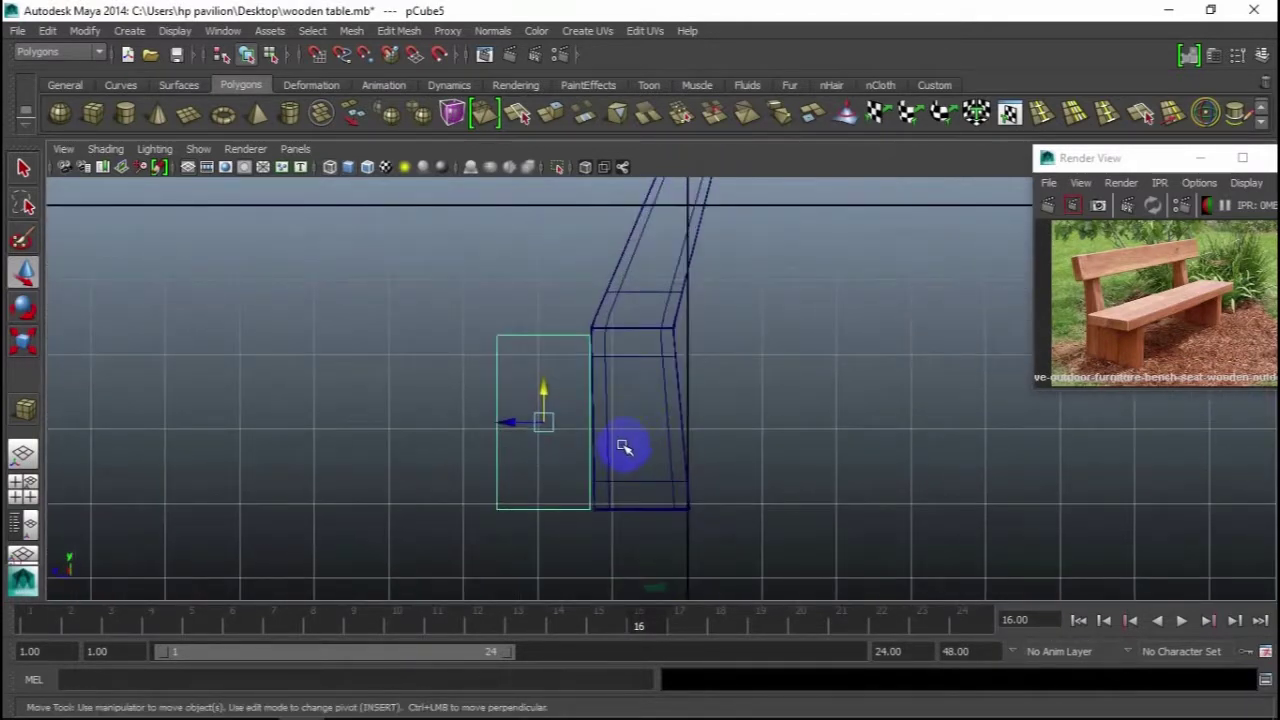
pyautogui.press('space')
pyautogui.press('space')
pyautogui.keyDown('alt'); pyautogui.moveTo(829, 523); pyautogui.dragTo(640, 531, button='middle'); pyautogui.keyUp('alt')
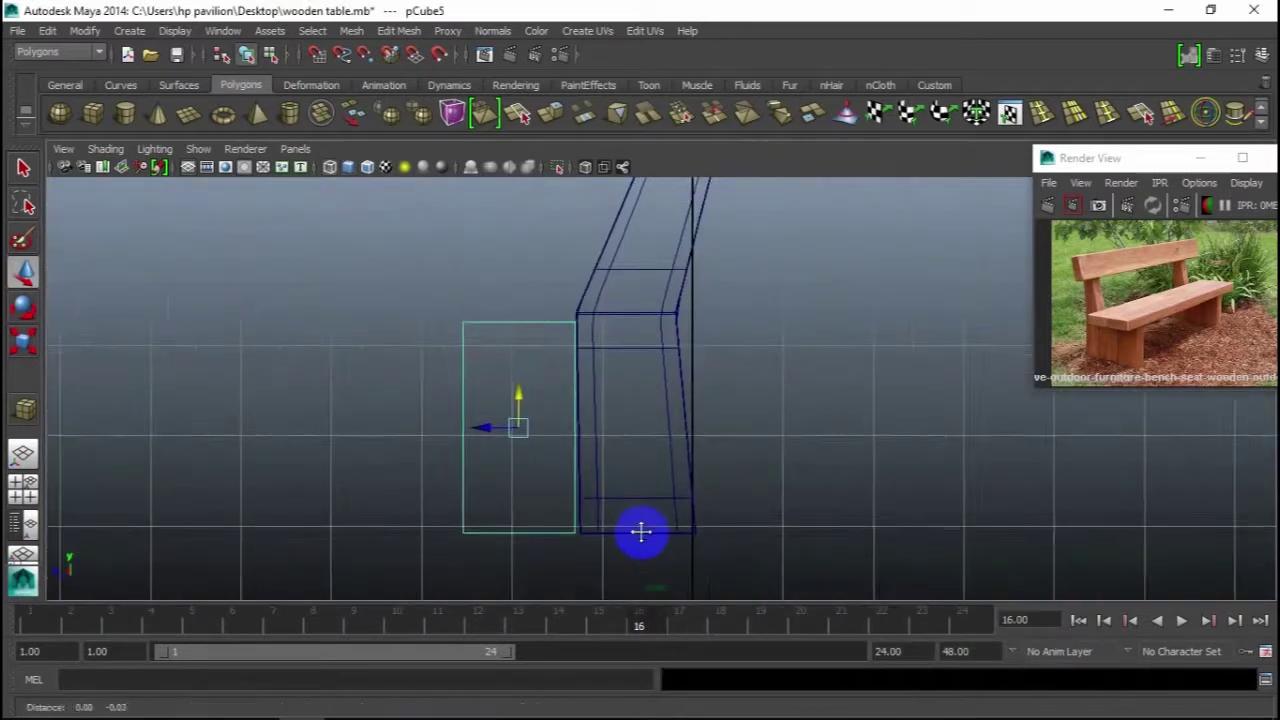
pyautogui.scroll(2, 586, 367)
pyautogui.scroll(1, 529, 429)
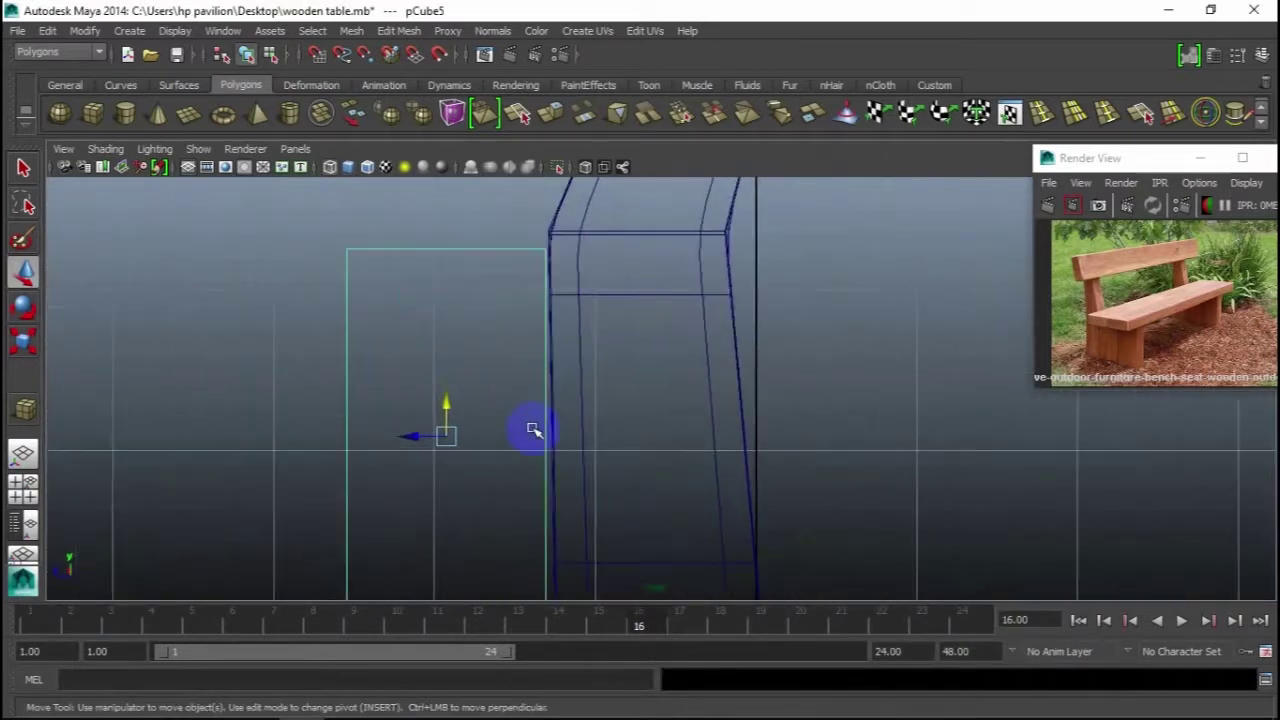
pyautogui.scroll(1, 574, 374)
pyautogui.scroll(-3, 589, 443)
pyautogui.scroll(1, 589, 443)
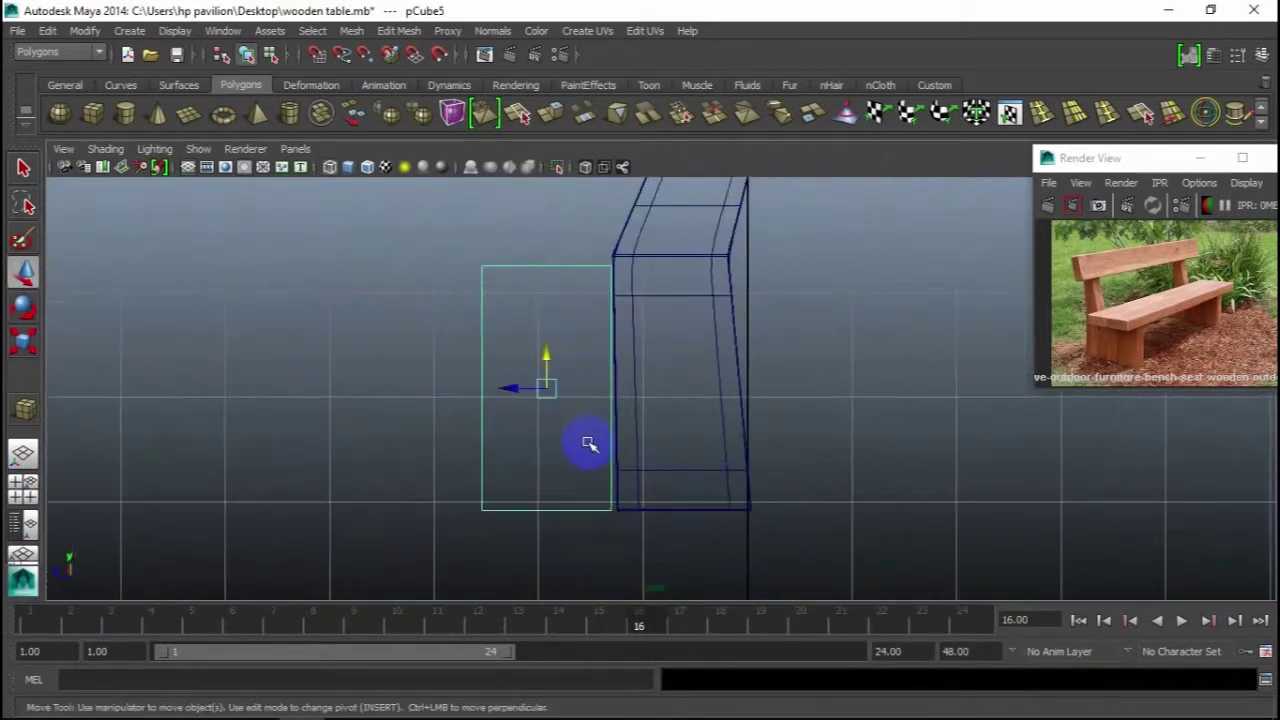
pyautogui.scroll(2, 586, 443)
pyautogui.scroll(2, 580, 541)
pyautogui.moveTo(581, 541); pyautogui.dragTo(505, 321, button='right')
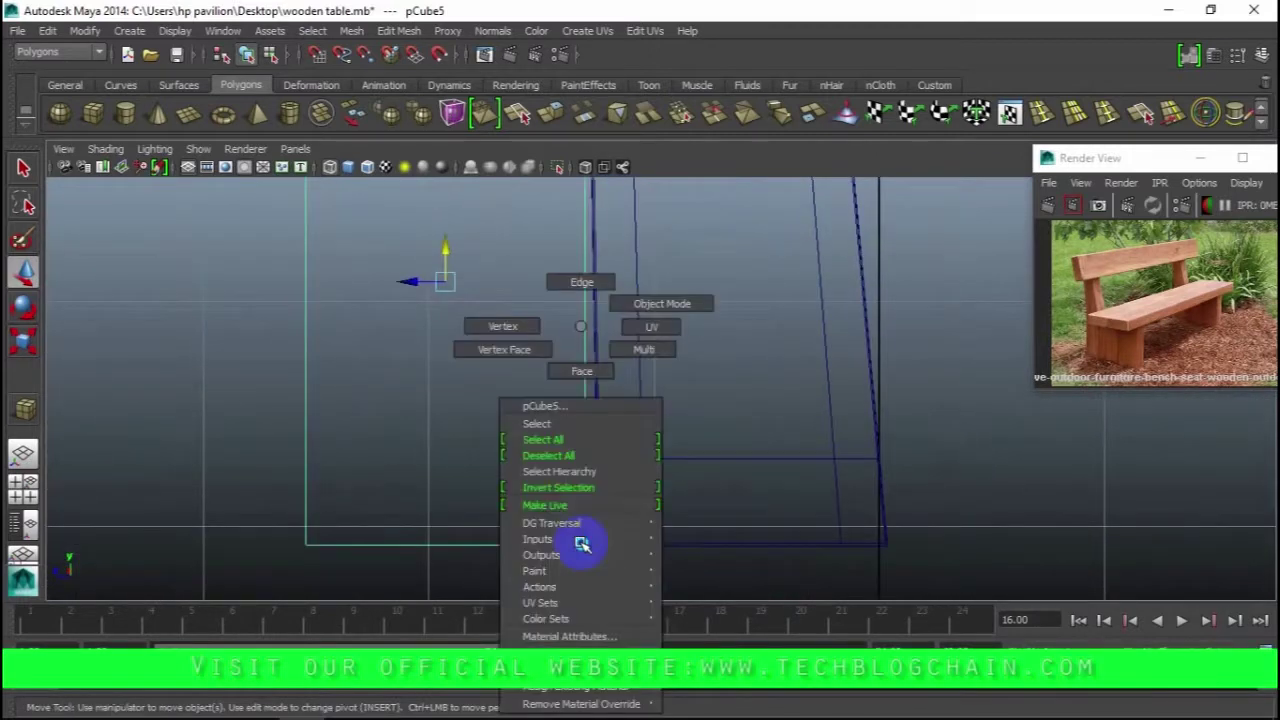
pyautogui.moveTo(566, 514)
pyautogui.mouseDown()
pyautogui.moveTo(617, 553)
pyautogui.moveTo(564, 538)
pyautogui.mouseUp()
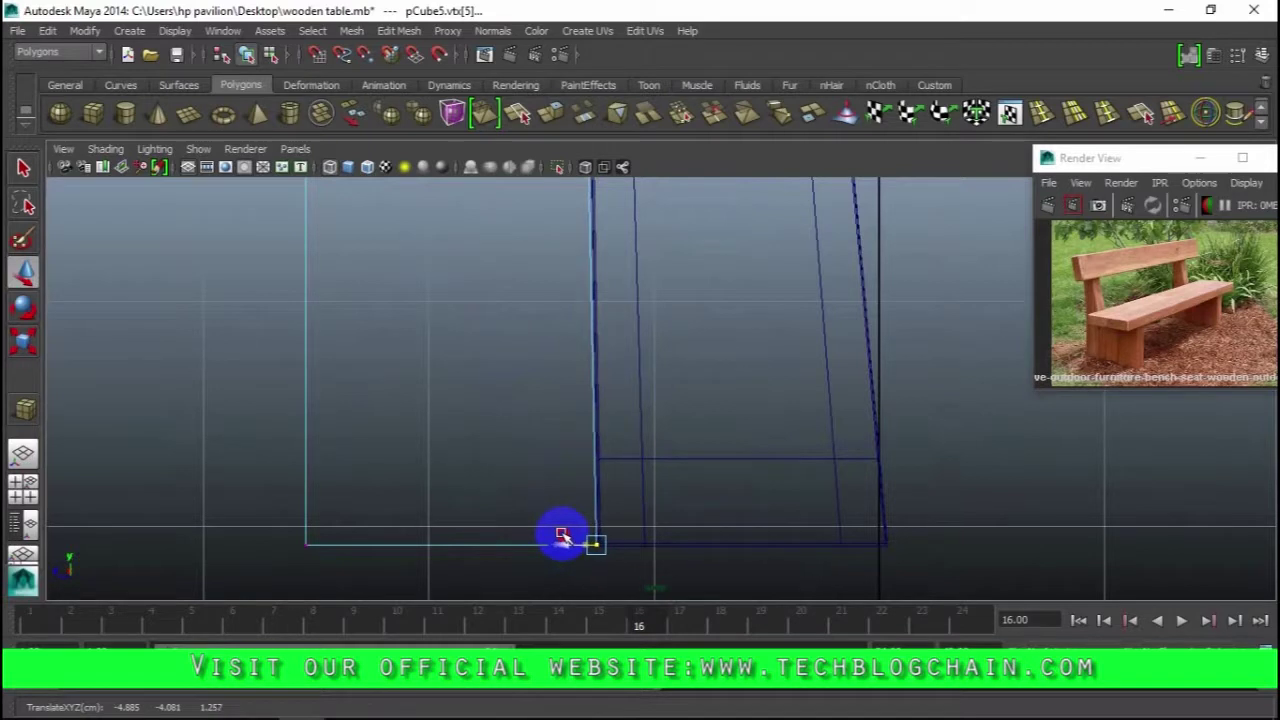
pyautogui.click(664, 458)
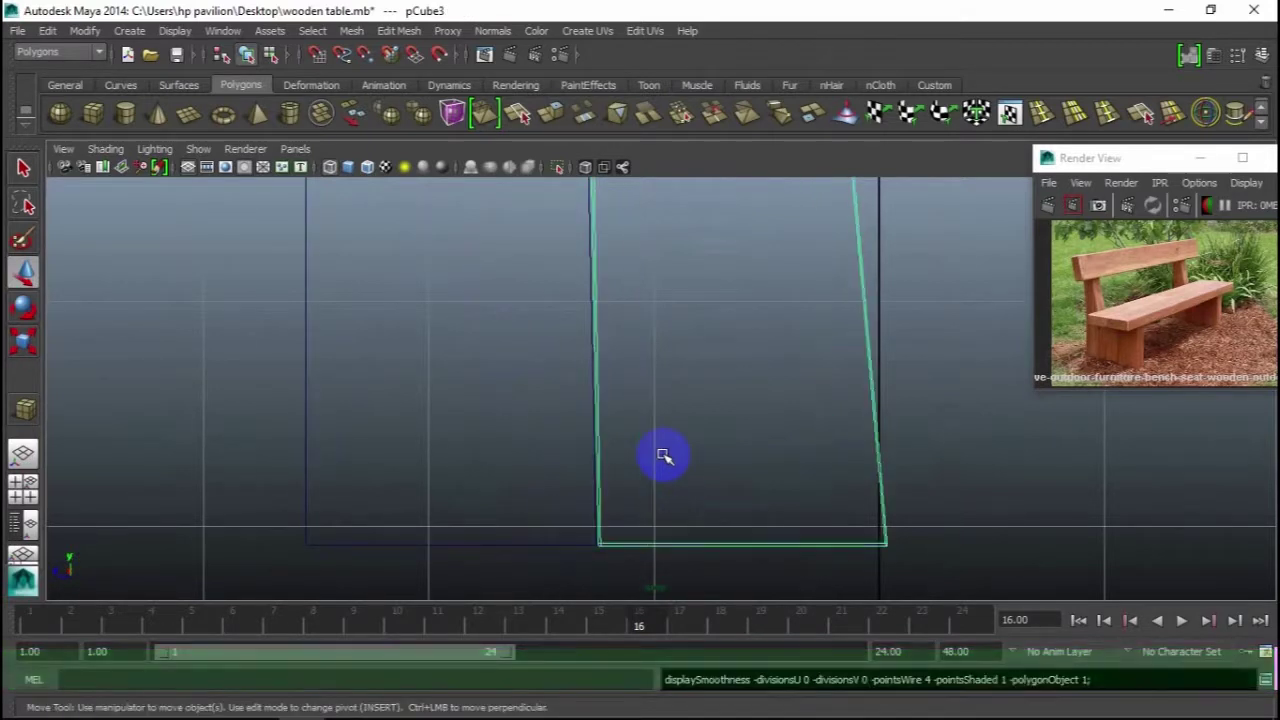
pyautogui.click(575, 530)
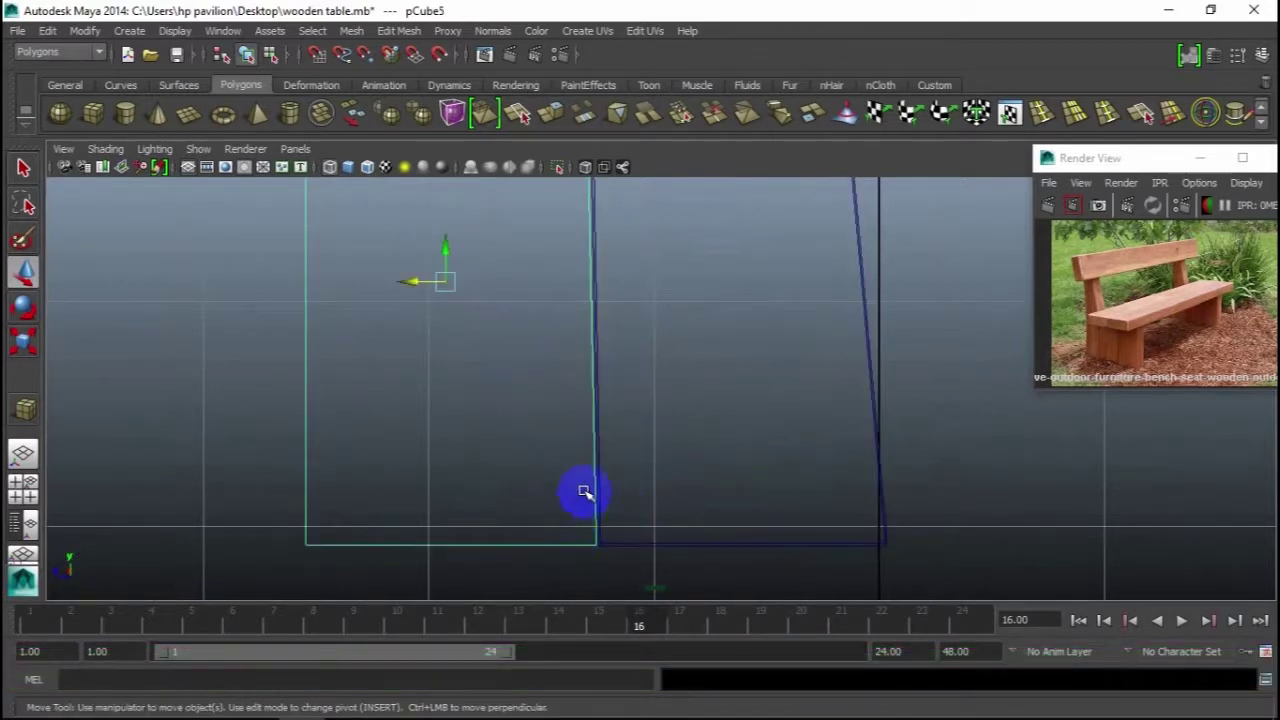
# Step: Raise the box's top corner vertices level with the leg's top
pyautogui.scroll(-5, 628, 424)
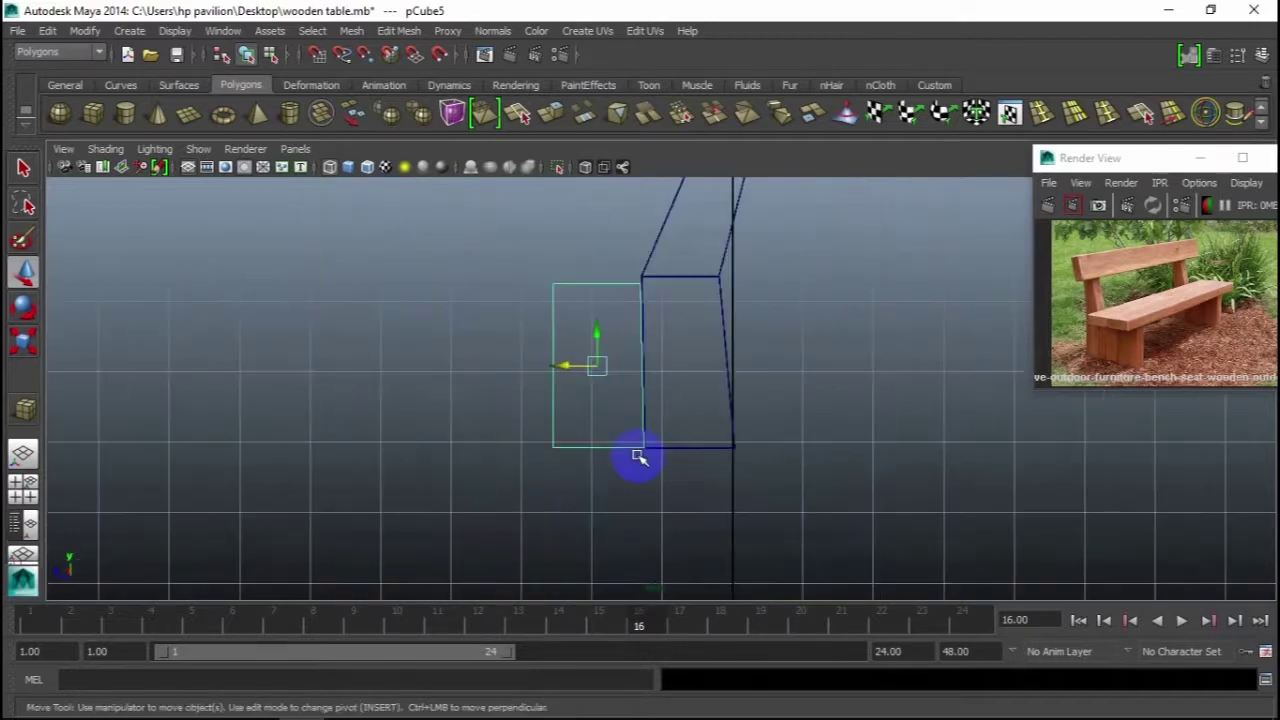
pyautogui.scroll(1, 640, 430)
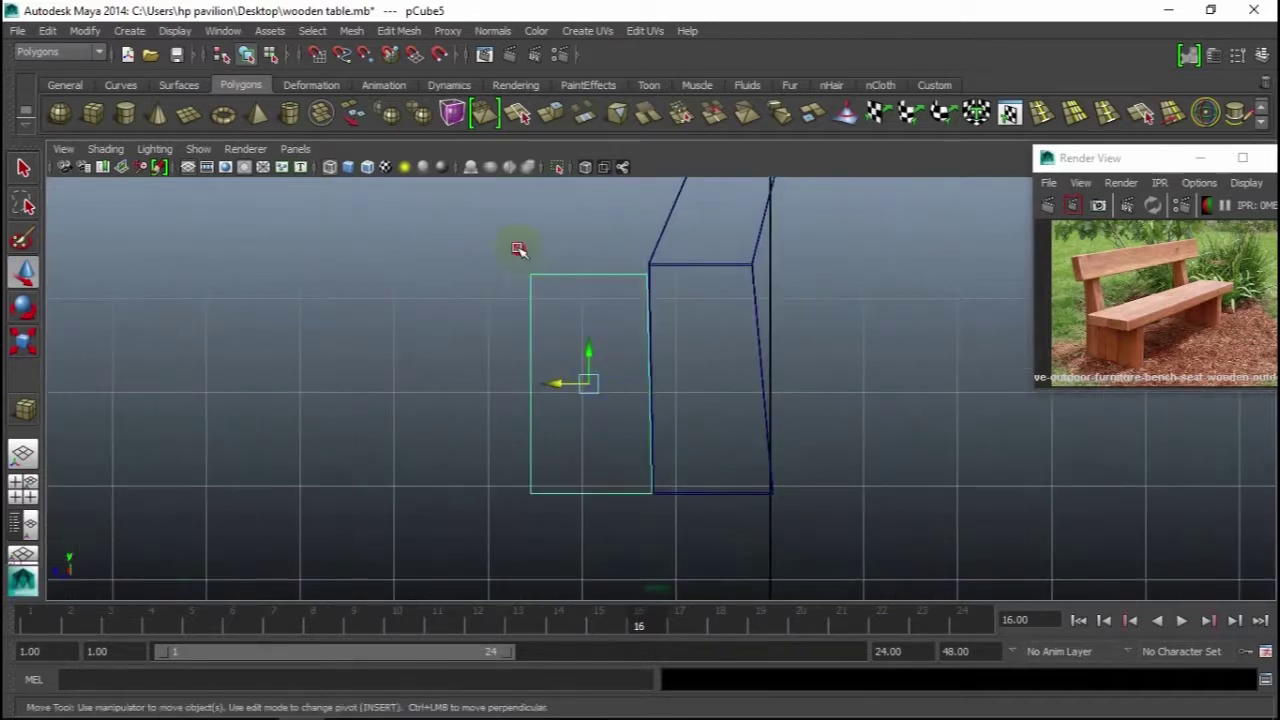
pyautogui.moveTo(566, 275); pyautogui.dragTo(485, 247, button='right')
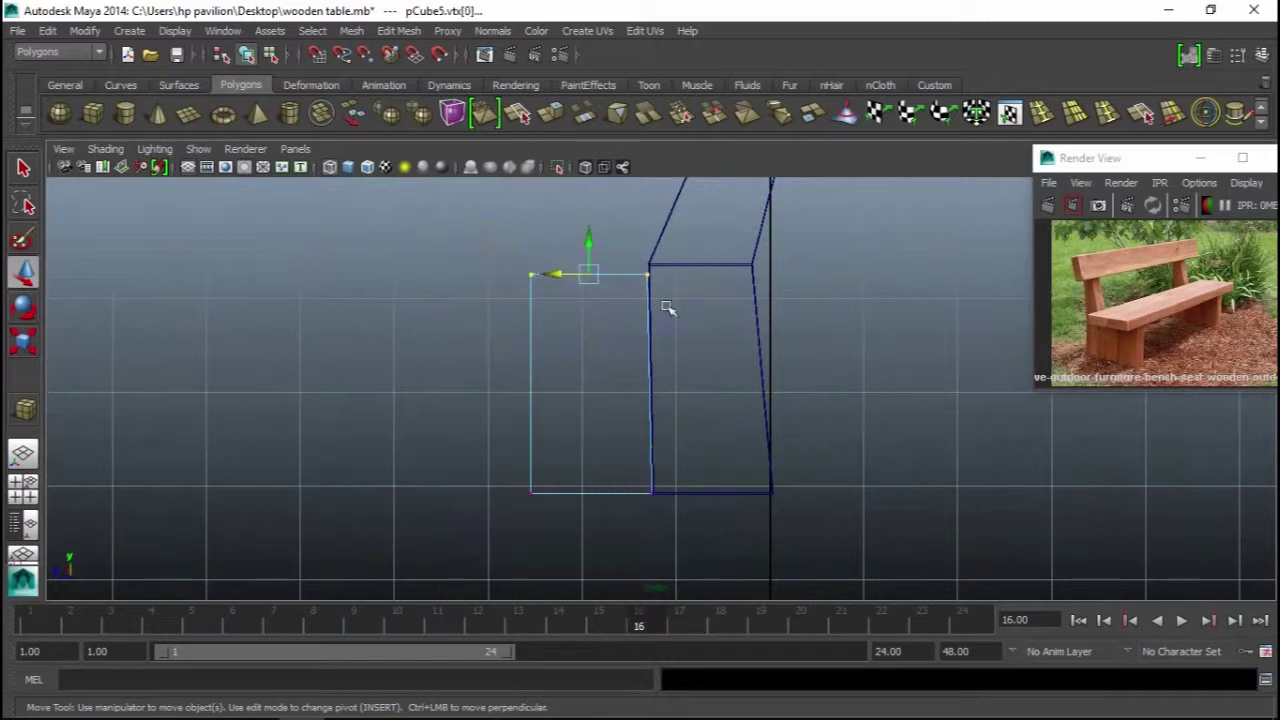
pyautogui.moveTo(592, 250); pyautogui.dragTo(597, 236)
pyautogui.scroll(2, 665, 320)
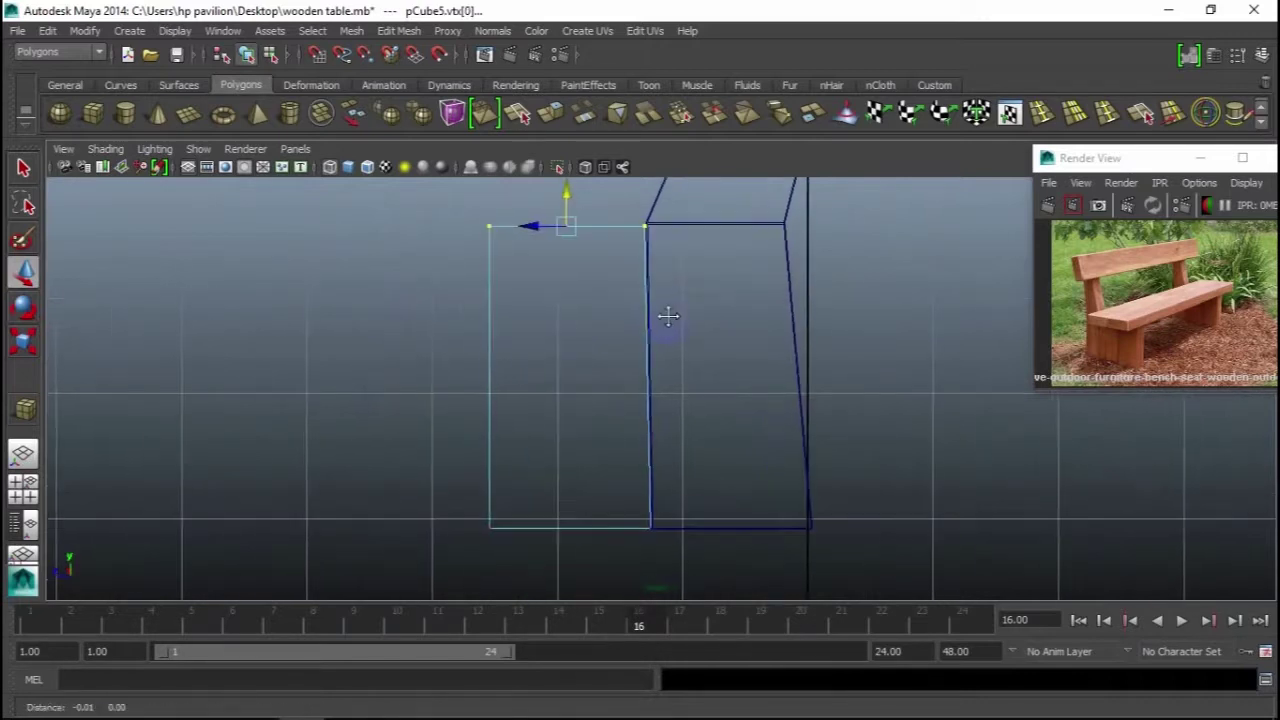
pyautogui.scroll(1, 680, 356)
# Step: Activate the Insert Edge Loop Tool on the box
pyautogui.click(1043, 114)
pyautogui.scroll(2, 634, 277)
pyautogui.scroll(3, 634, 277)
pyautogui.scroll(-3, 686, 314)
pyautogui.scroll(2, 708, 250)
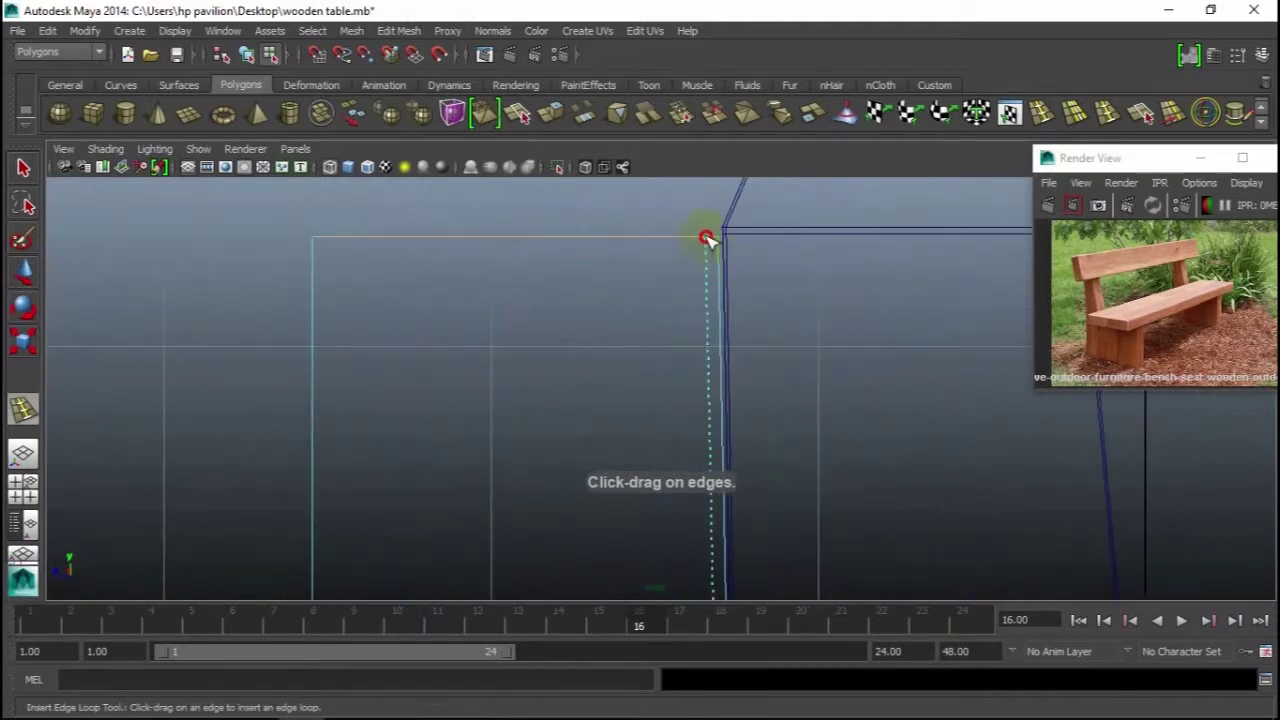
# Step: Insert edge loops near the box's right side and across it in the side view
pyautogui.moveTo(712, 237); pyautogui.dragTo(713, 240)
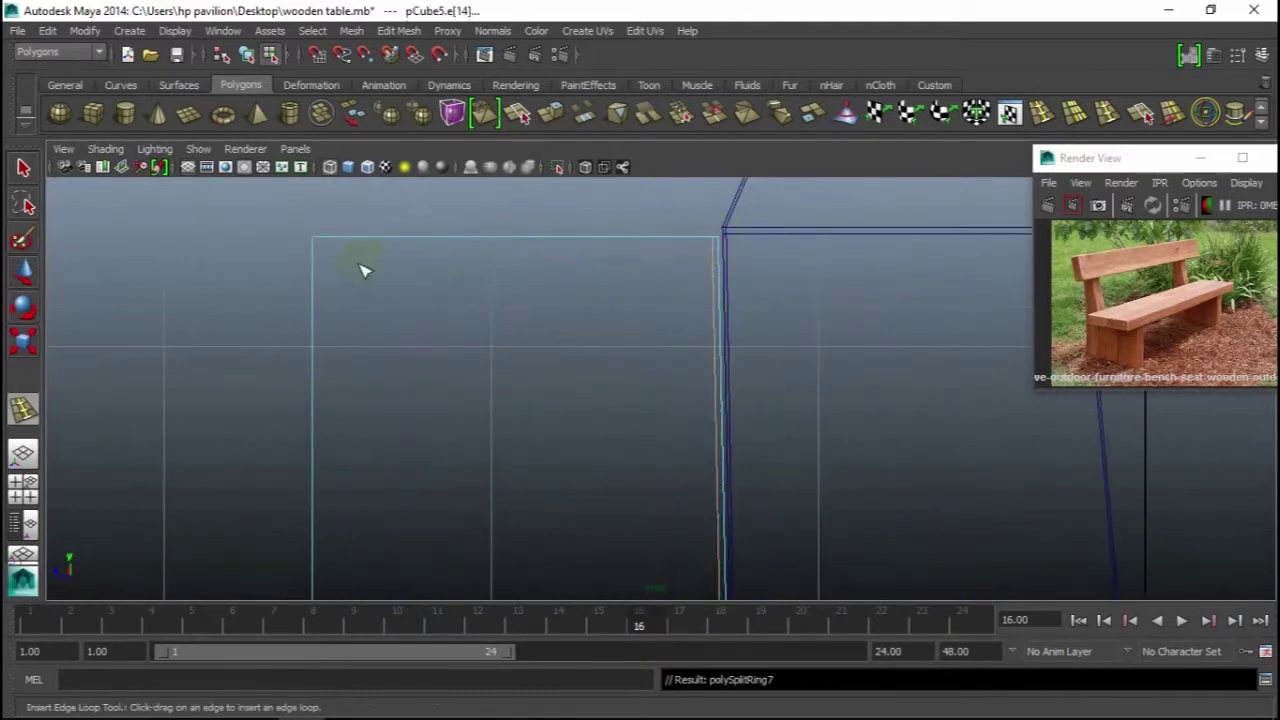
pyautogui.moveTo(323, 243); pyautogui.dragTo(318, 241)
pyautogui.scroll(2, 566, 351)
pyautogui.scroll(2, 620, 480)
pyautogui.scroll(2, 575, 425)
pyautogui.scroll(1, 400, 440)
pyautogui.scroll(1, 215, 490)
pyautogui.moveTo(154, 499); pyautogui.dragTo(156, 504)
# Step: Add two more edge loops close to the box's top edge in the perspective view
pyautogui.press('space')
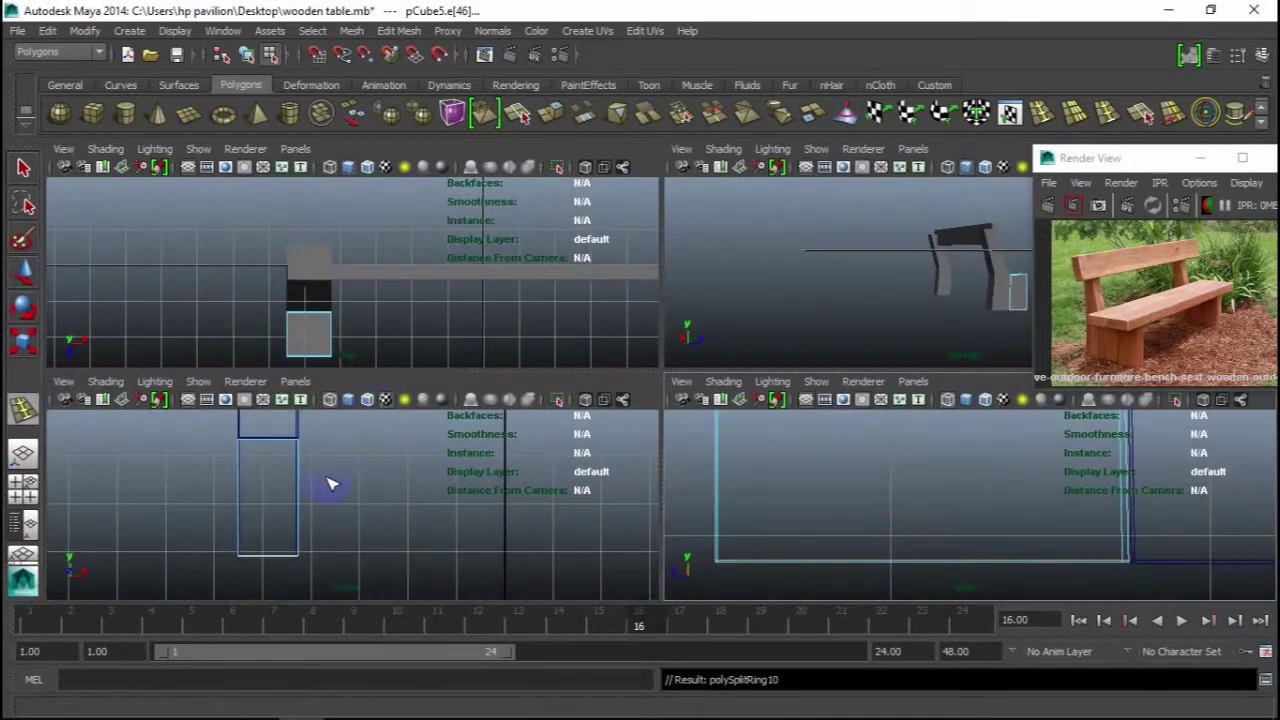
pyautogui.press('space')
pyautogui.keyDown('alt'); pyautogui.moveTo(871, 371); pyautogui.dragTo(530, 490); pyautogui.keyUp('alt')
pyautogui.moveTo(530, 490)
pyautogui.keyDown('alt'); pyautogui.mouseDown(button='right')
pyautogui.moveTo(957, 263)
pyautogui.moveTo(691, 391)
pyautogui.mouseUp(button='right'); pyautogui.keyUp('alt')
pyautogui.moveTo(728, 337)
pyautogui.keyDown('alt'); pyautogui.mouseDown()
pyautogui.moveTo(761, 366)
pyautogui.moveTo(608, 471)
pyautogui.mouseUp(); pyautogui.keyUp('alt')
pyautogui.keyDown('alt'); pyautogui.moveTo(608, 471); pyautogui.dragTo(631, 414, button='right'); pyautogui.keyUp('alt')
pyautogui.moveTo(608, 309)
pyautogui.keyDown('alt'); pyautogui.mouseDown()
pyautogui.moveTo(609, 335)
pyautogui.moveTo(526, 457)
pyautogui.moveTo(547, 363)
pyautogui.mouseUp(); pyautogui.keyUp('alt')
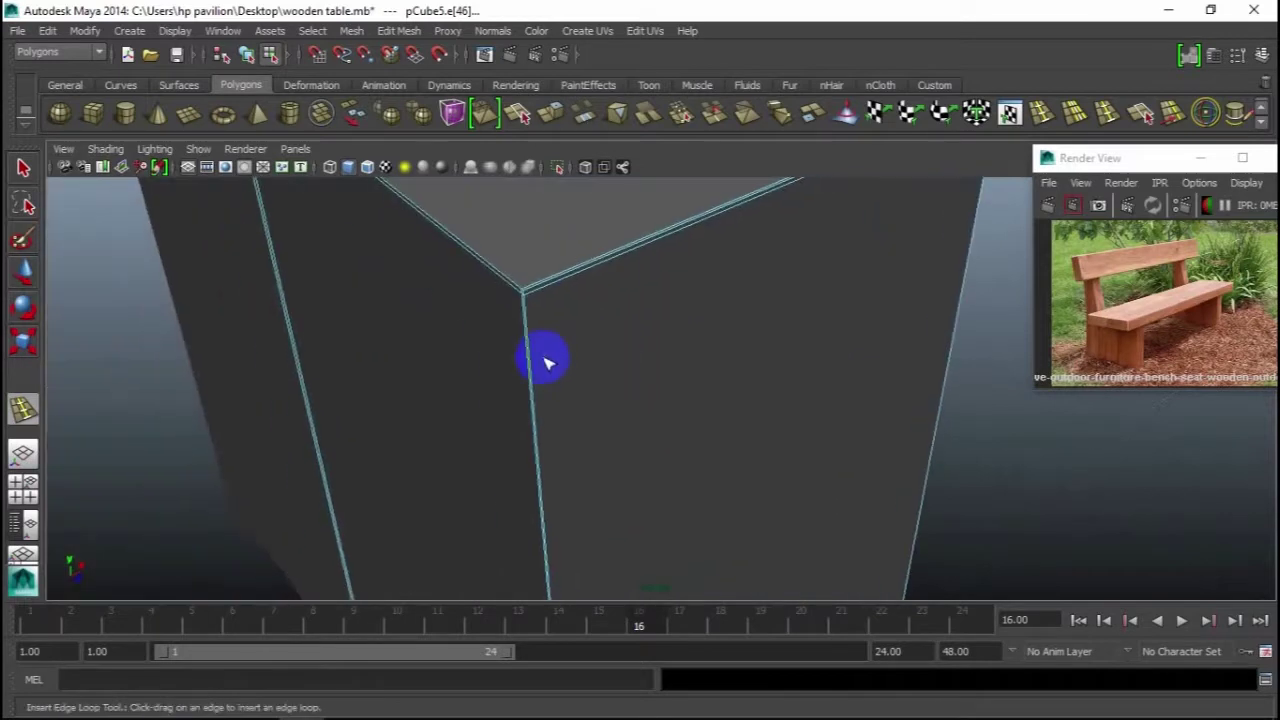
pyautogui.click(528, 290)
pyautogui.keyDown('alt'); pyautogui.moveTo(528, 290); pyautogui.dragTo(577, 343); pyautogui.keyUp('alt')
pyautogui.moveTo(577, 343)
pyautogui.keyDown('alt'); pyautogui.mouseDown(button='right')
pyautogui.moveTo(606, 360)
pyautogui.moveTo(641, 357)
pyautogui.moveTo(632, 337)
pyautogui.mouseUp(button='right'); pyautogui.keyUp('alt')
pyautogui.keyDown('alt'); pyautogui.moveTo(632, 337); pyautogui.dragTo(618, 347); pyautogui.keyUp('alt')
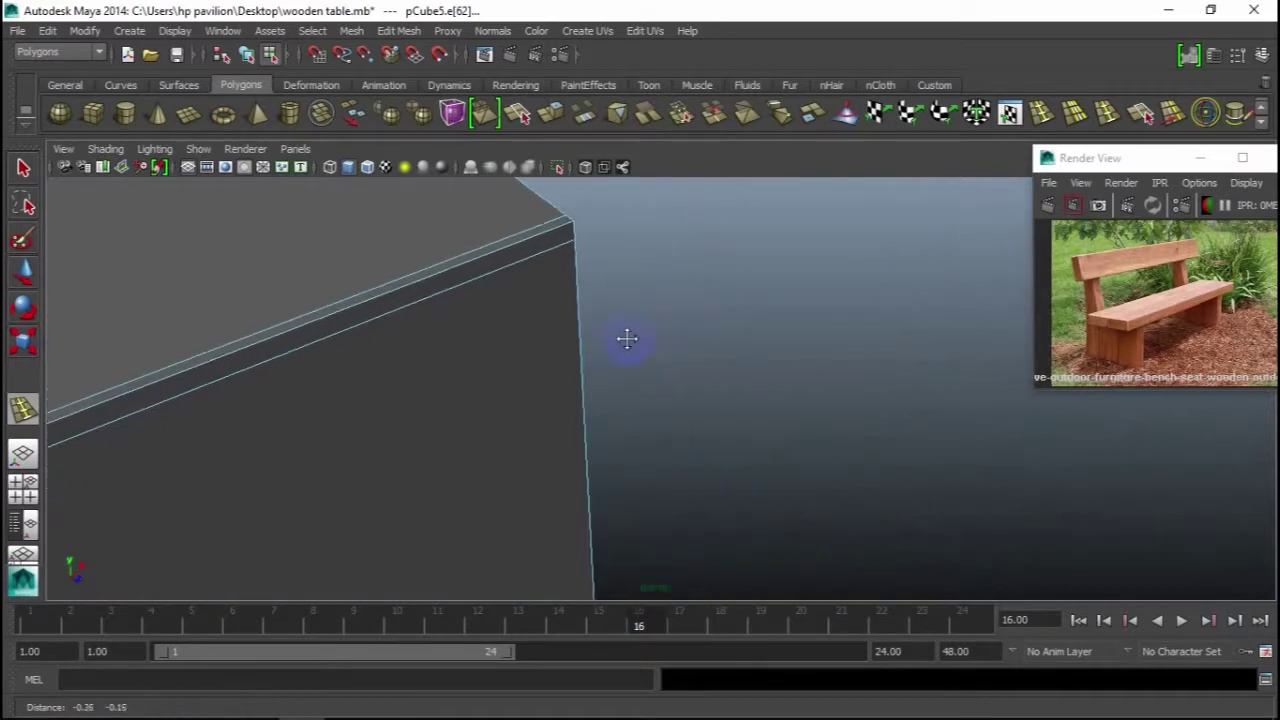
pyautogui.click(570, 247)
pyautogui.keyDown('alt'); pyautogui.moveTo(570, 247); pyautogui.dragTo(587, 304); pyautogui.keyUp('alt')
# Step: Return the box to Object Mode and restore the four-view layout
pyautogui.moveTo(552, 380)
pyautogui.keyDown('alt'); pyautogui.mouseDown(button='right')
pyautogui.moveTo(531, 383)
pyautogui.moveTo(609, 386)
pyautogui.mouseUp(button='right'); pyautogui.keyUp('alt')
pyautogui.moveTo(609, 386)
pyautogui.keyDown('alt'); pyautogui.mouseDown()
pyautogui.moveTo(737, 363)
pyautogui.moveTo(660, 398)
pyautogui.mouseUp(); pyautogui.keyUp('alt')
pyautogui.click(734, 394)
pyautogui.moveTo(734, 343); pyautogui.dragTo(800, 300, button='right')
pyautogui.moveTo(868, 298)
pyautogui.keyDown('alt'); pyautogui.mouseDown()
pyautogui.moveTo(746, 409)
pyautogui.moveTo(703, 331)
pyautogui.moveTo(688, 338)
pyautogui.moveTo(686, 423)
pyautogui.mouseUp(); pyautogui.keyUp('alt')
pyautogui.press('space')
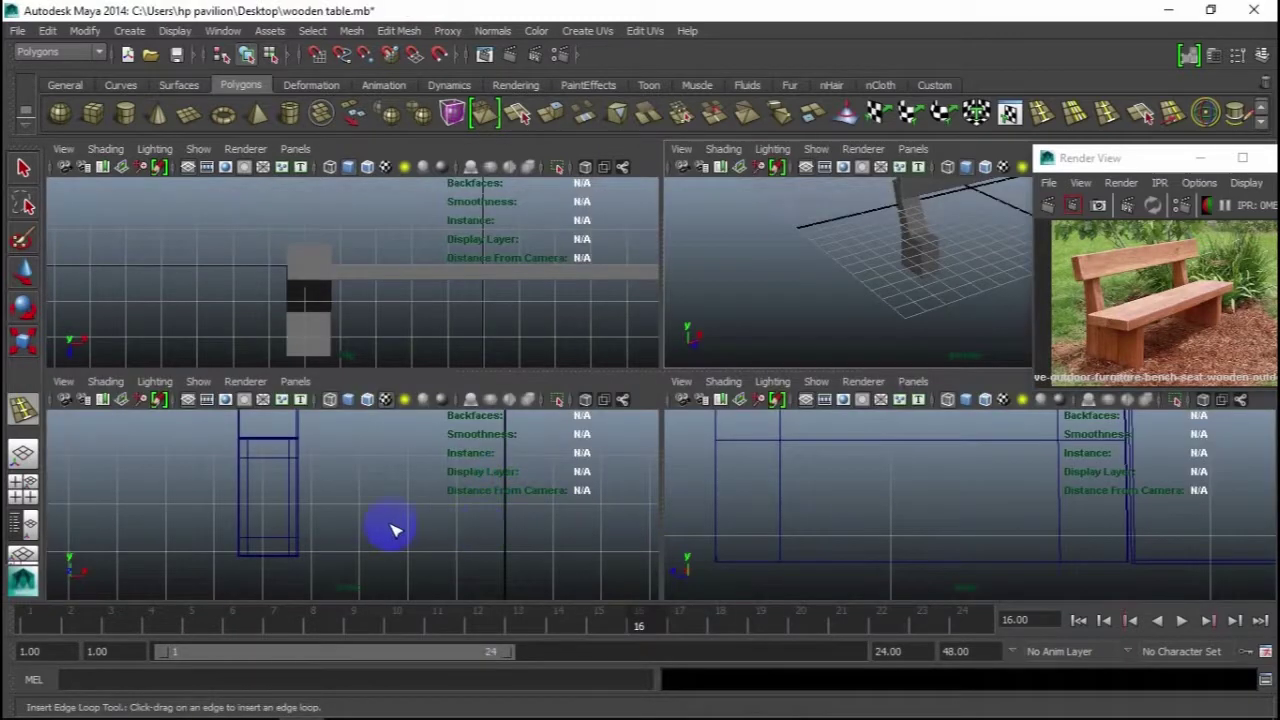
pyautogui.press('space')
# Step: Move the block copy left along X and nudge it slightly in depth
pyautogui.keyDown('alt'); pyautogui.moveTo(668, 428); pyautogui.dragTo(691, 414); pyautogui.keyUp('alt')
pyautogui.click(25, 271)
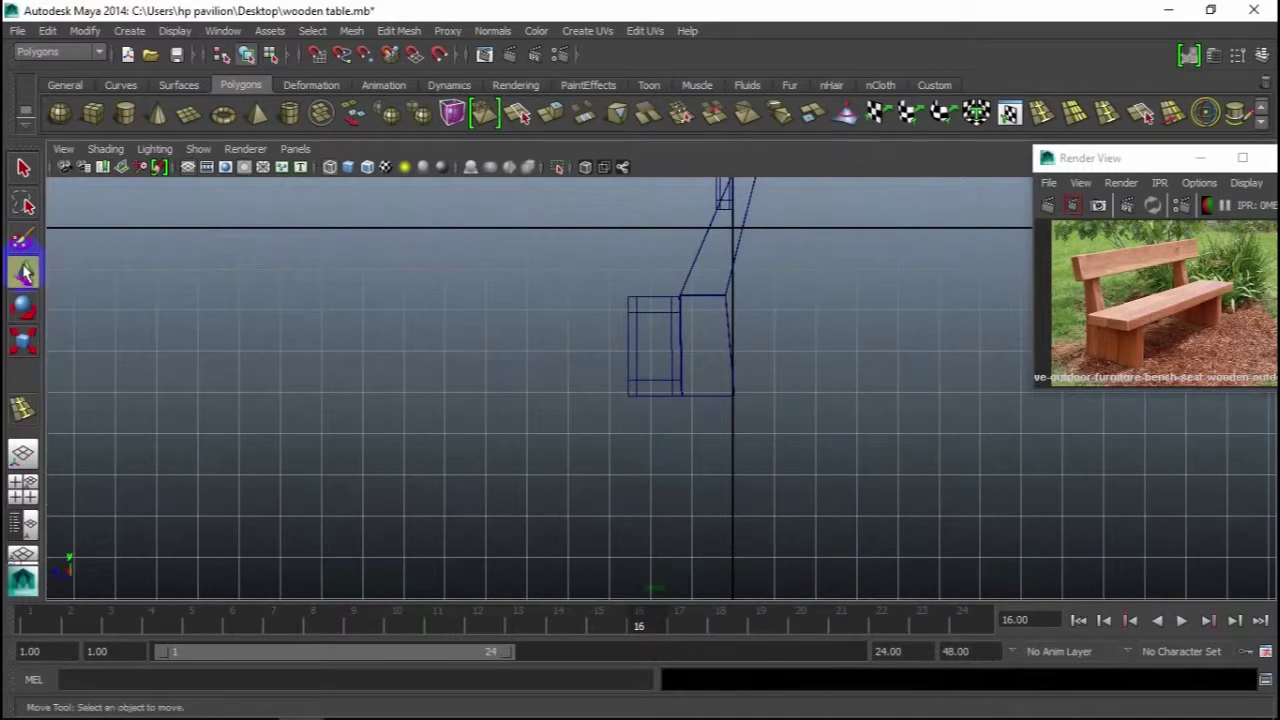
pyautogui.click(649, 303)
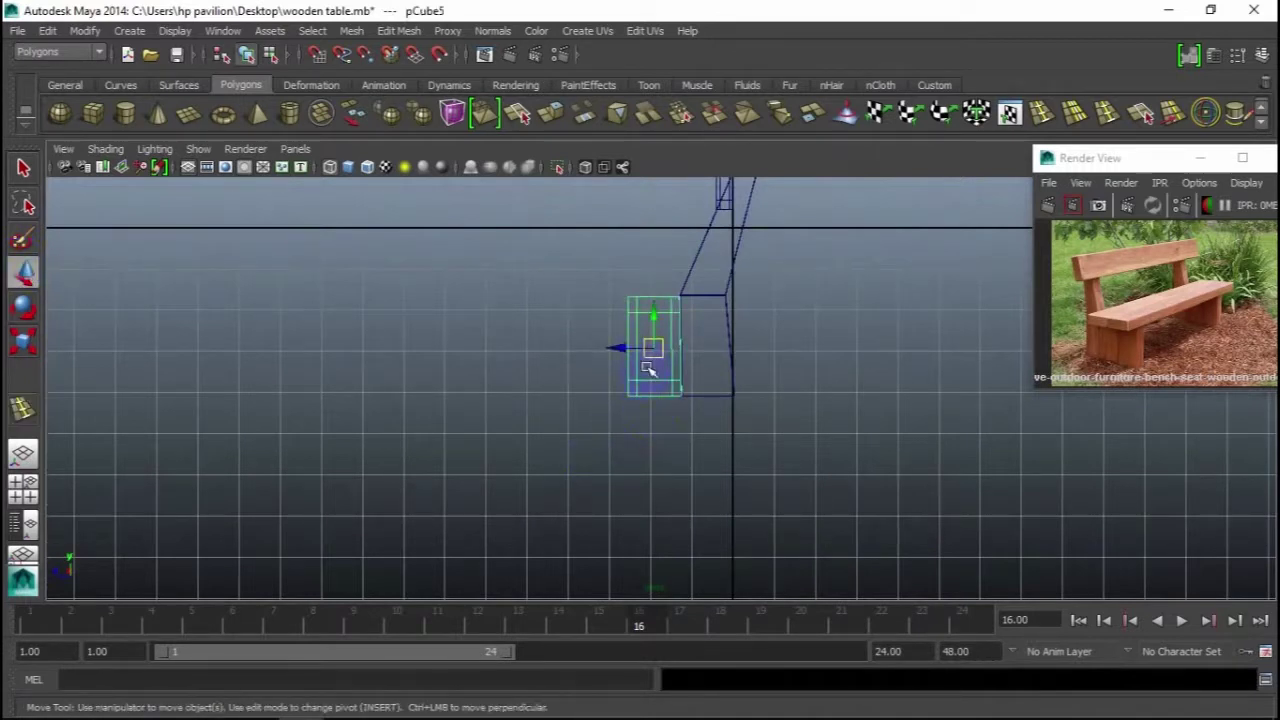
pyautogui.moveTo(620, 348); pyautogui.dragTo(567, 351)
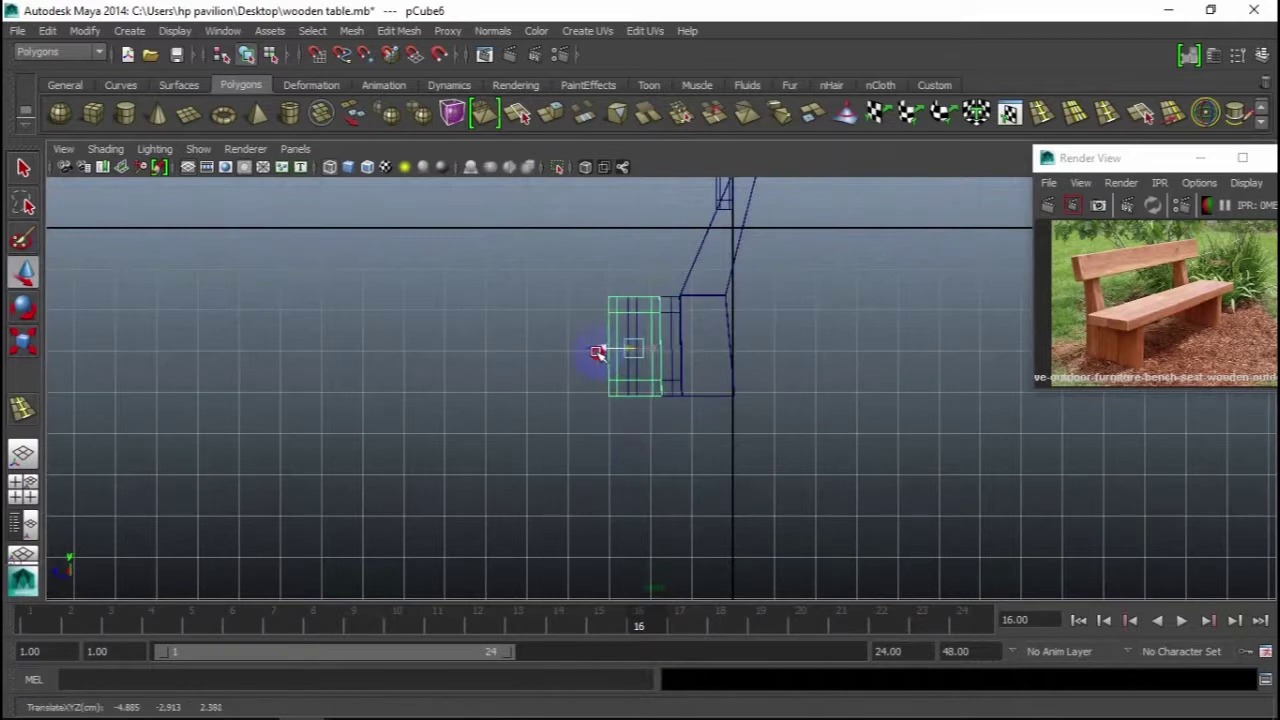
pyautogui.scroll(3, 643, 443)
pyautogui.scroll(3, 640, 446)
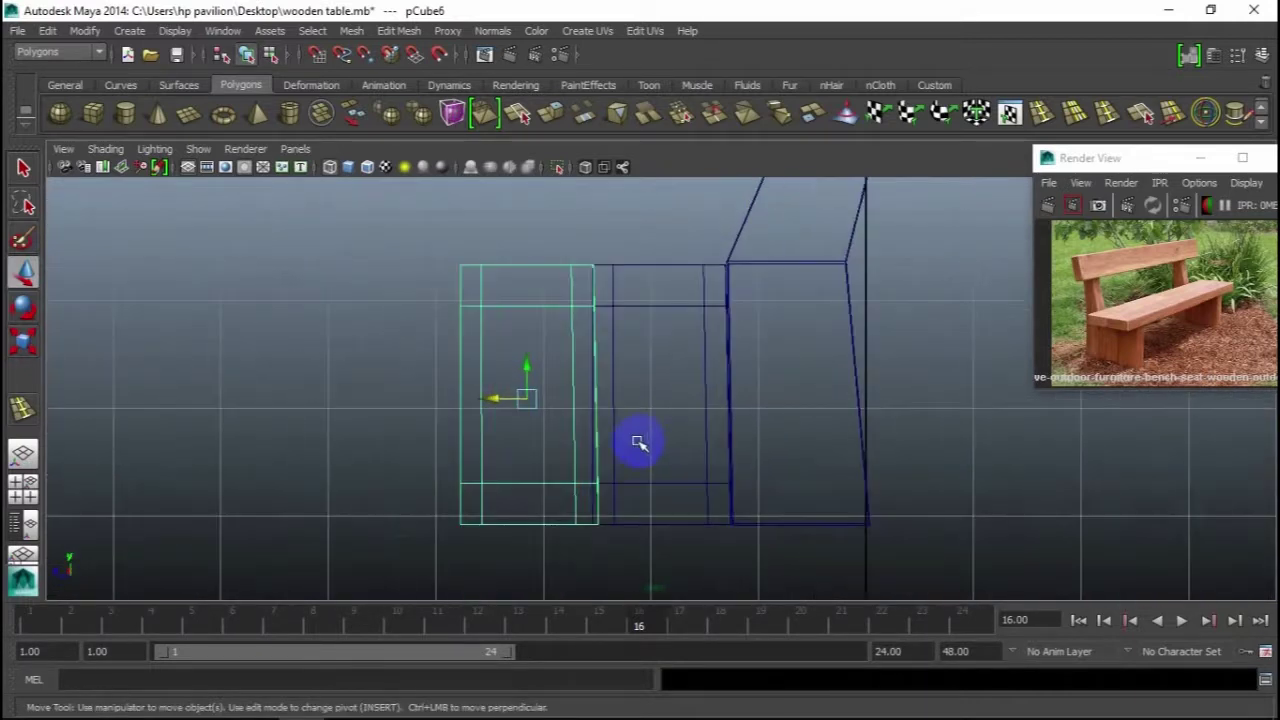
pyautogui.scroll(2, 640, 446)
pyautogui.moveTo(457, 409); pyautogui.dragTo(443, 405)
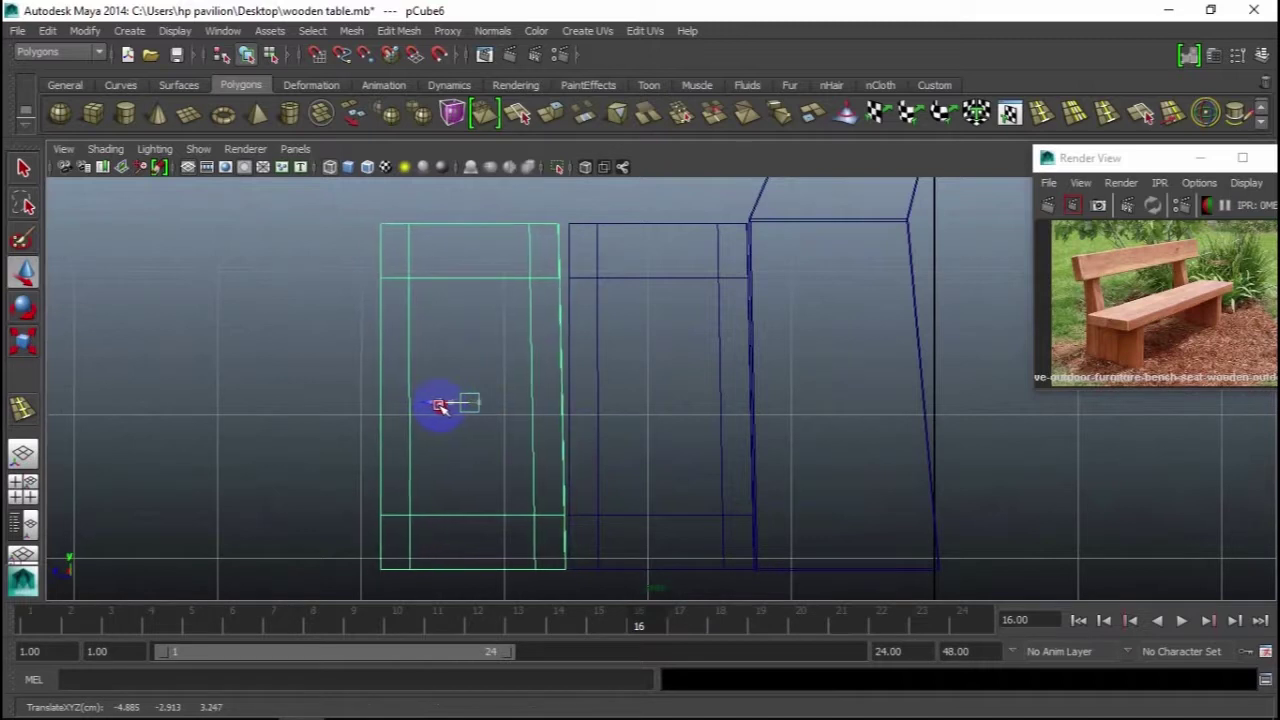
# Step: Shift the block's top corner vertices in vertex mode to meet the neighbouring block
pyautogui.scroll(2, 516, 492)
pyautogui.keyDown('alt'); pyautogui.moveTo(516, 492); pyautogui.dragTo(571, 409, button='middle'); pyautogui.keyUp('alt')
pyautogui.scroll(2, 574, 457)
pyautogui.scroll(-3, 529, 417)
pyautogui.scroll(1, 538, 389)
pyautogui.moveTo(449, 309)
pyautogui.keyDown('alt'); pyautogui.mouseDown(button='middle')
pyautogui.moveTo(588, 318)
pyautogui.moveTo(591, 409)
pyautogui.mouseUp(button='middle'); pyautogui.keyUp('alt')
pyautogui.scroll(1, 629, 431)
pyautogui.scroll(1, 551, 320)
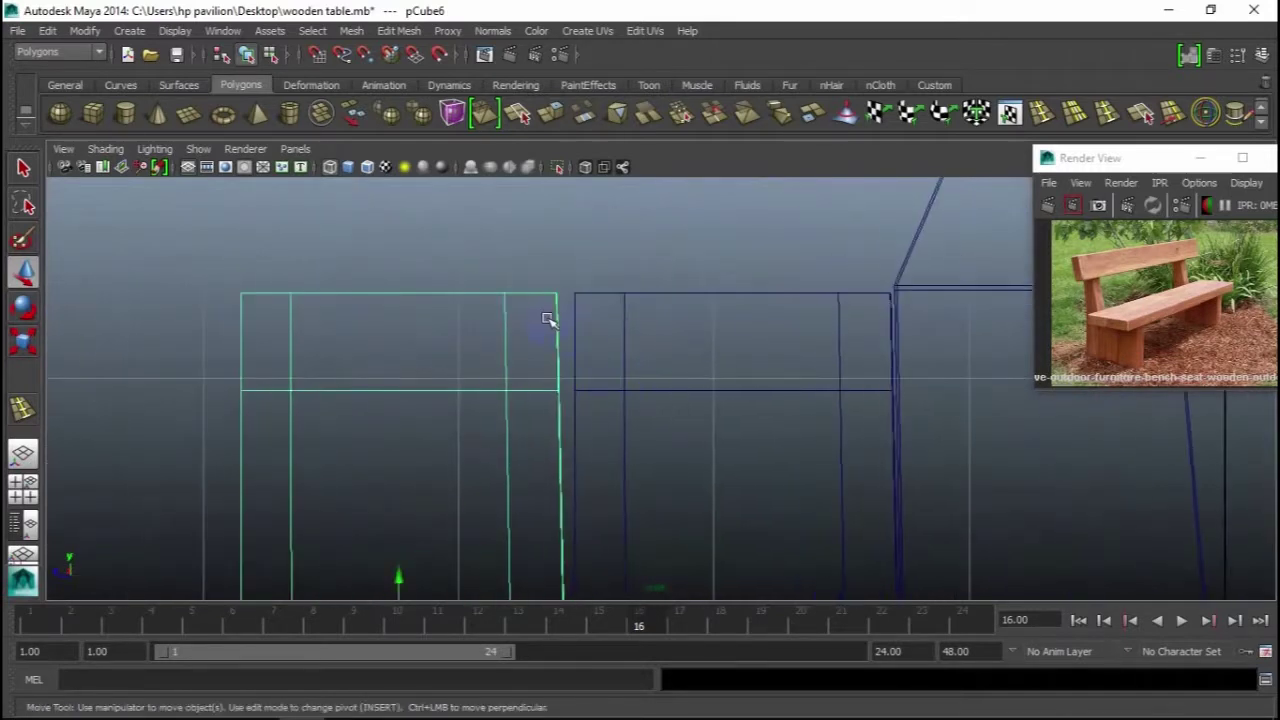
pyautogui.rightClick(555, 292)
pyautogui.click(492, 287)
pyautogui.click(563, 293)
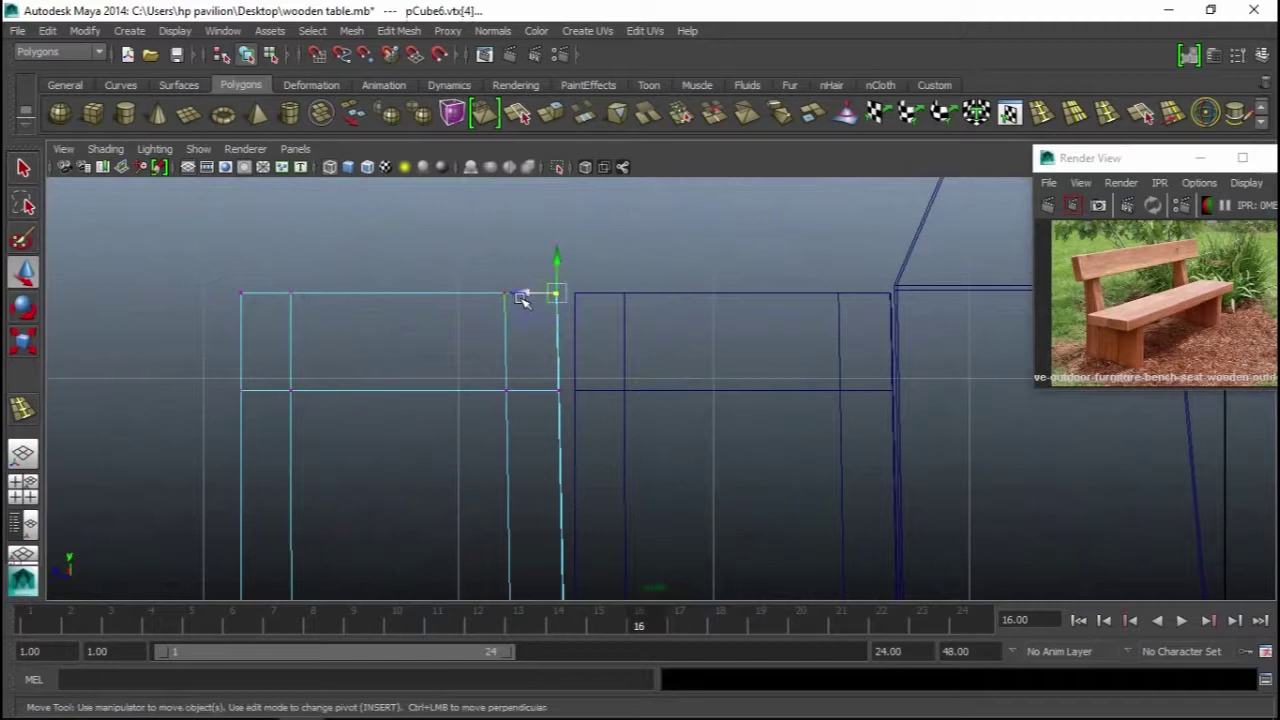
pyautogui.moveTo(577, 296); pyautogui.dragTo(531, 293)
pyautogui.moveTo(551, 373); pyautogui.dragTo(550, 398)
pyautogui.moveTo(529, 294); pyautogui.dragTo(543, 295)
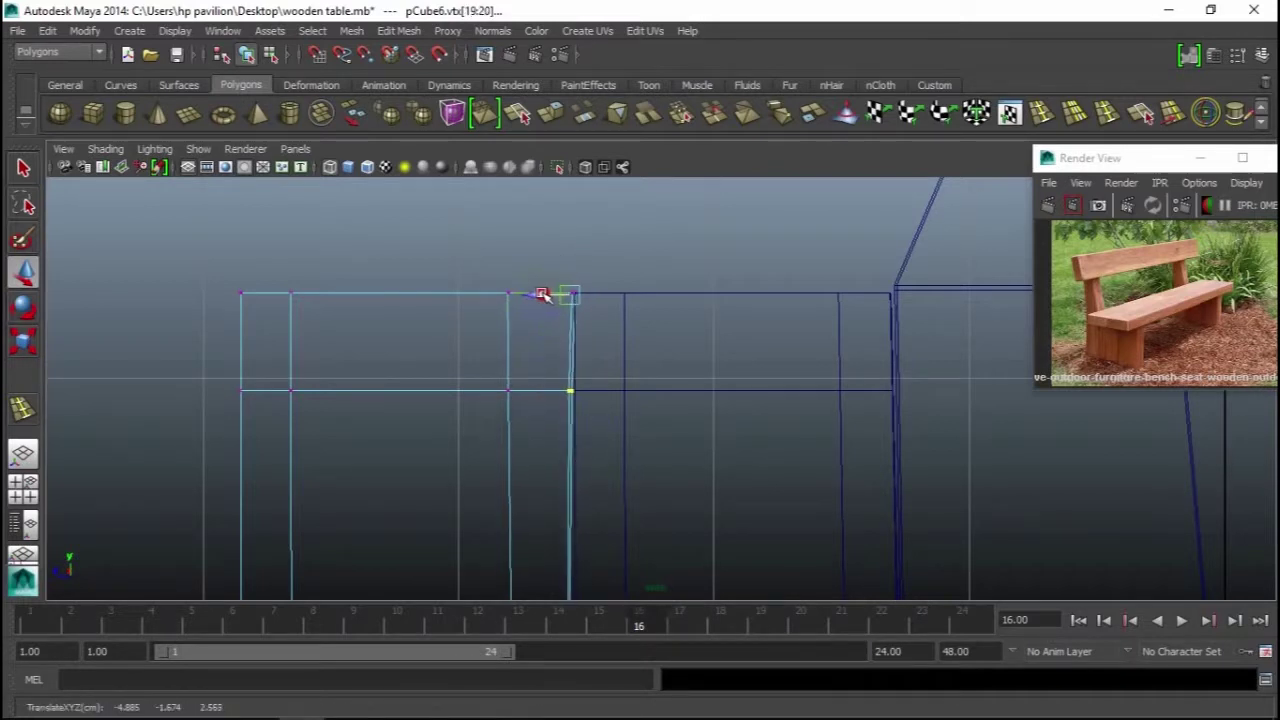
# Step: Select the middle block as an object and review the bench in four views
pyautogui.click(631, 334)
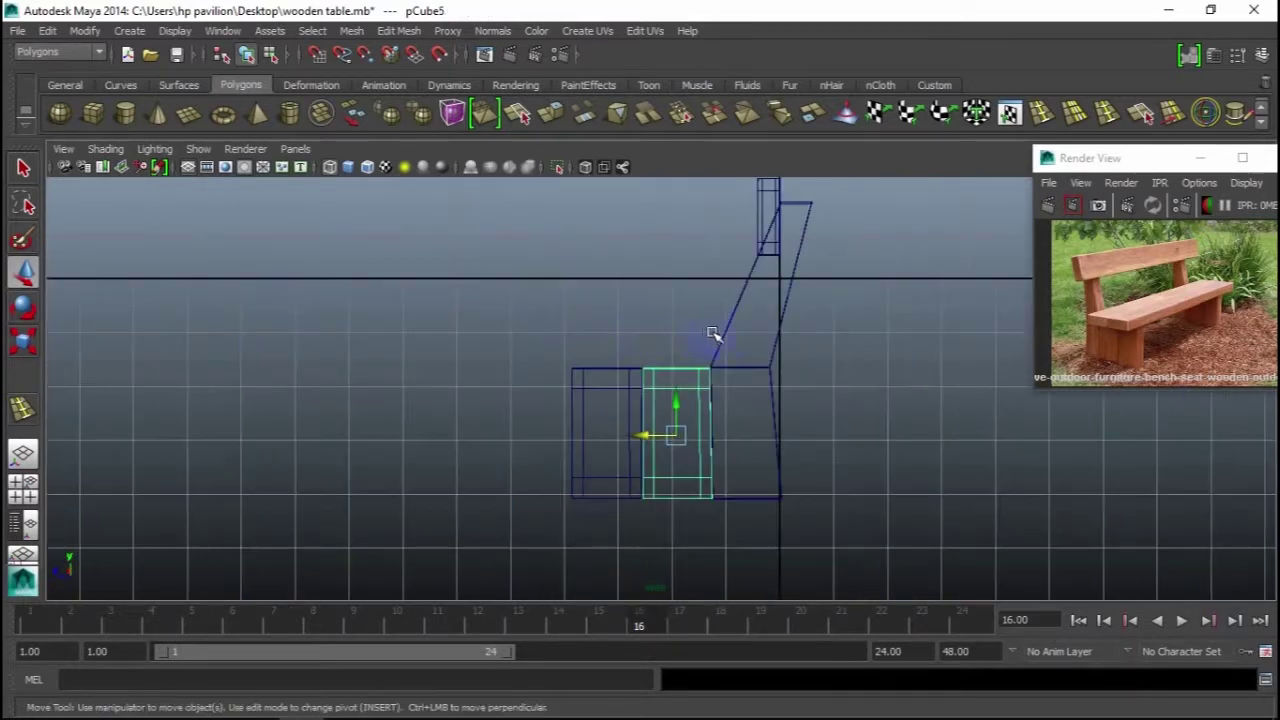
pyautogui.press('space')
pyautogui.press('space')
pyautogui.moveTo(846, 374)
pyautogui.keyDown('alt'); pyautogui.mouseDown()
pyautogui.moveTo(426, 363)
pyautogui.moveTo(494, 403)
pyautogui.moveTo(497, 383)
pyautogui.moveTo(645, 400)
pyautogui.mouseUp(); pyautogui.keyUp('alt')
# Step: Delete the stray lower bent leg piece
pyautogui.click(645, 400)
pyautogui.press('Delete')
pyautogui.moveTo(558, 400)
pyautogui.keyDown('alt'); pyautogui.mouseDown()
pyautogui.moveTo(543, 434)
pyautogui.moveTo(491, 337)
pyautogui.mouseUp(); pyautogui.keyUp('alt')
# Step: Duplicate the leg block with Ctrl+D and move the copy to the bench's right end
pyautogui.click(530, 350)
pyautogui.moveTo(571, 371)
pyautogui.keyDown('alt'); pyautogui.mouseDown()
pyautogui.moveTo(606, 375)
pyautogui.moveTo(694, 451)
pyautogui.mouseUp(); pyautogui.keyUp('alt')
pyautogui.hotkey('ctrl', 'd')
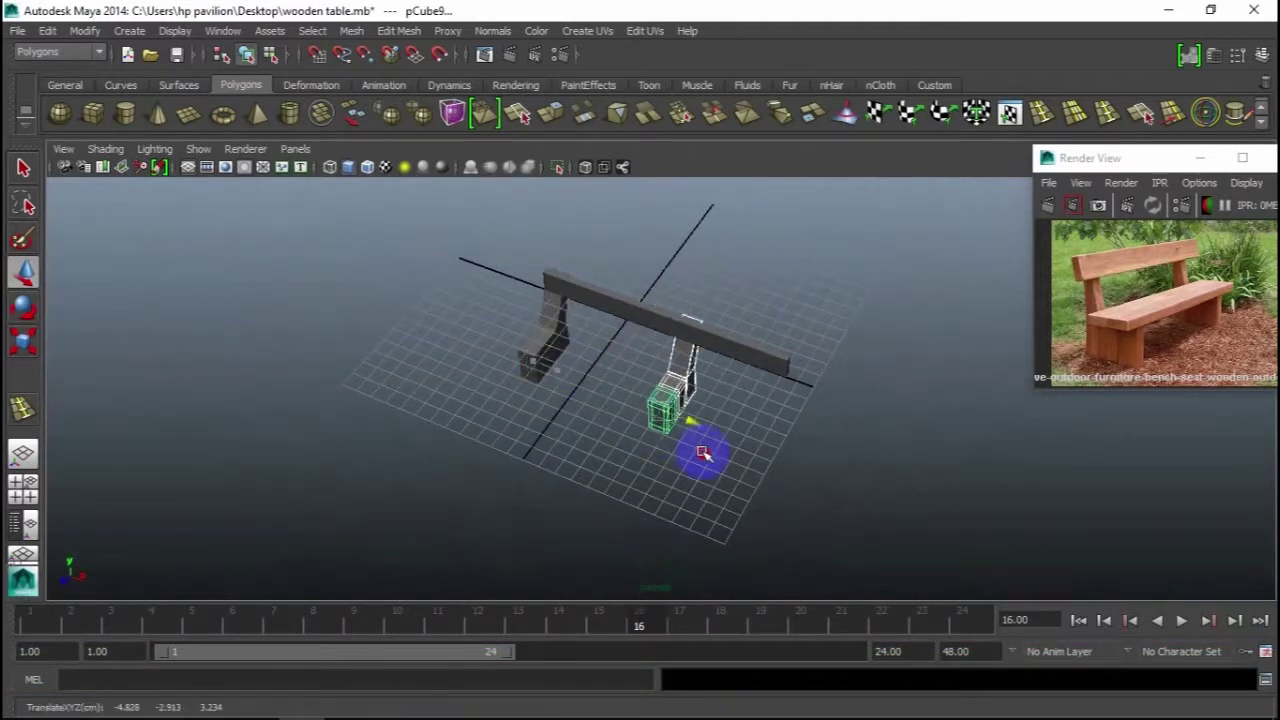
pyautogui.press('space')
pyautogui.scroll(-5, 443, 503)
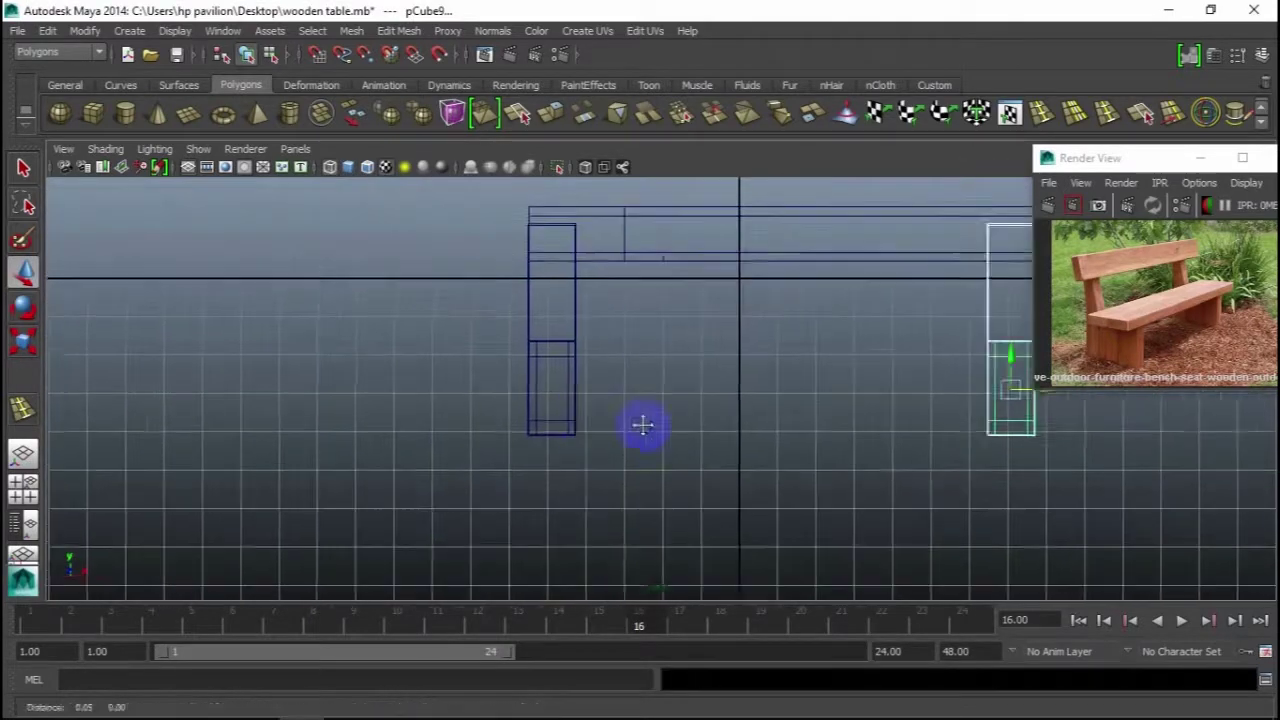
pyautogui.keyDown('alt'); pyautogui.moveTo(643, 423); pyautogui.dragTo(736, 418, button='middle'); pyautogui.keyUp('alt')
pyautogui.moveTo(724, 468); pyautogui.dragTo(831, 475)
pyautogui.press('space')
pyautogui.press('space')
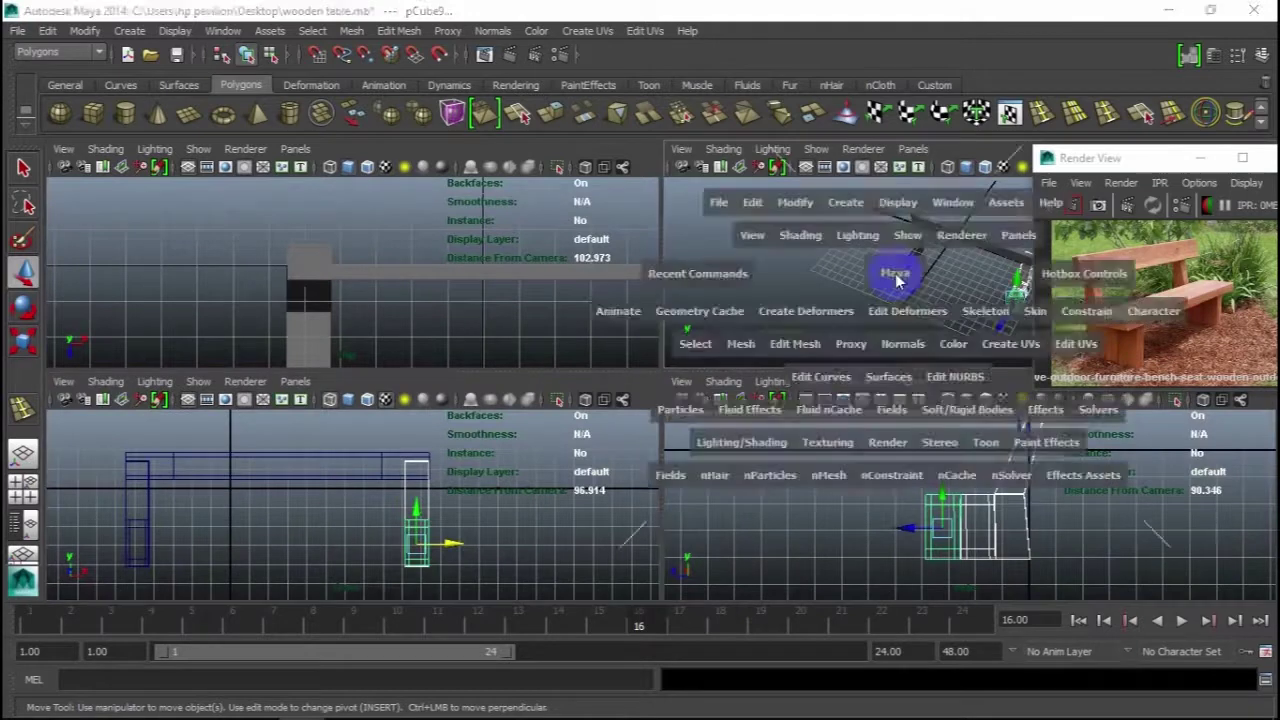
pyautogui.click(850, 428)
pyautogui.moveTo(850, 428)
pyautogui.keyDown('alt'); pyautogui.mouseDown()
pyautogui.moveTo(714, 357)
pyautogui.moveTo(494, 363)
pyautogui.moveTo(723, 383)
pyautogui.moveTo(582, 327)
pyautogui.moveTo(760, 380)
pyautogui.moveTo(729, 374)
pyautogui.moveTo(848, 357)
pyautogui.mouseUp(); pyautogui.keyUp('alt')
pyautogui.press('space')
pyautogui.press('space')
pyautogui.scroll(-2, 397, 320)
pyautogui.moveTo(560, 386)
pyautogui.keyDown('alt'); pyautogui.mouseDown(button='middle')
pyautogui.moveTo(410, 352)
pyautogui.moveTo(500, 371)
pyautogui.mouseUp(button='middle'); pyautogui.keyUp('alt')
pyautogui.scroll(1, 483, 374)
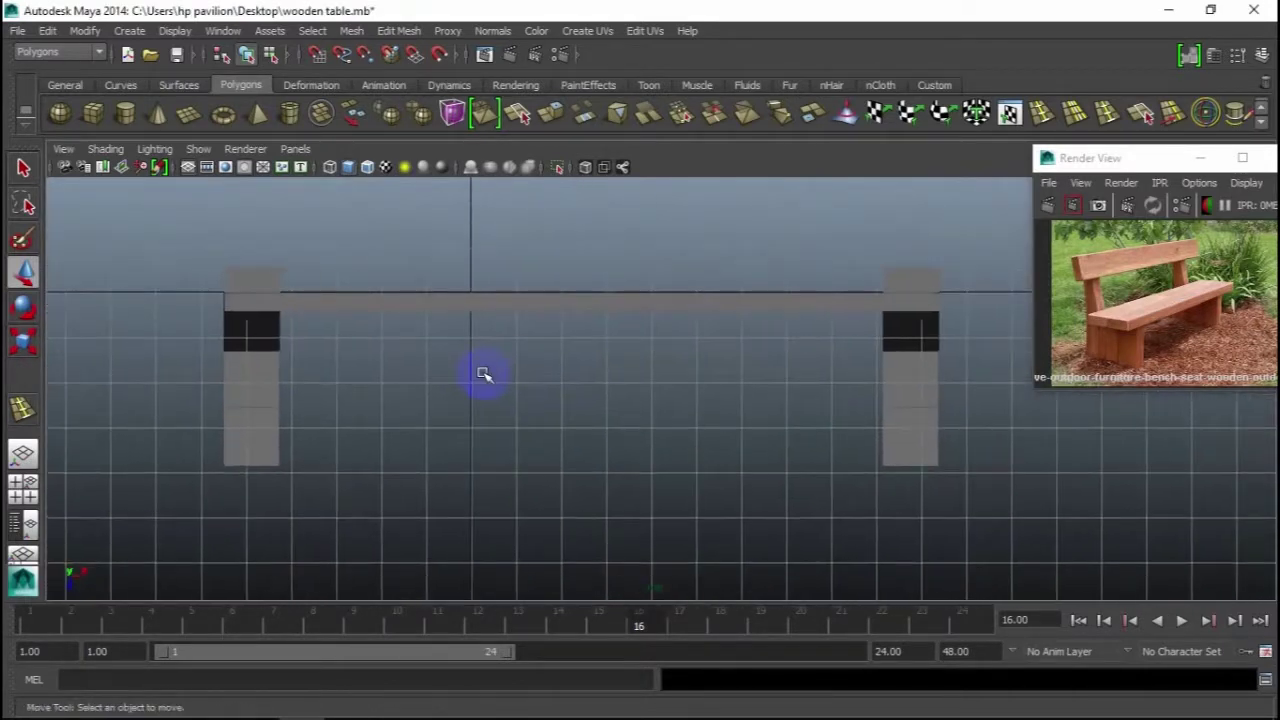
# Step: Create a long polygon cube across the bench front and shorten its left end
pyautogui.click(92, 113)
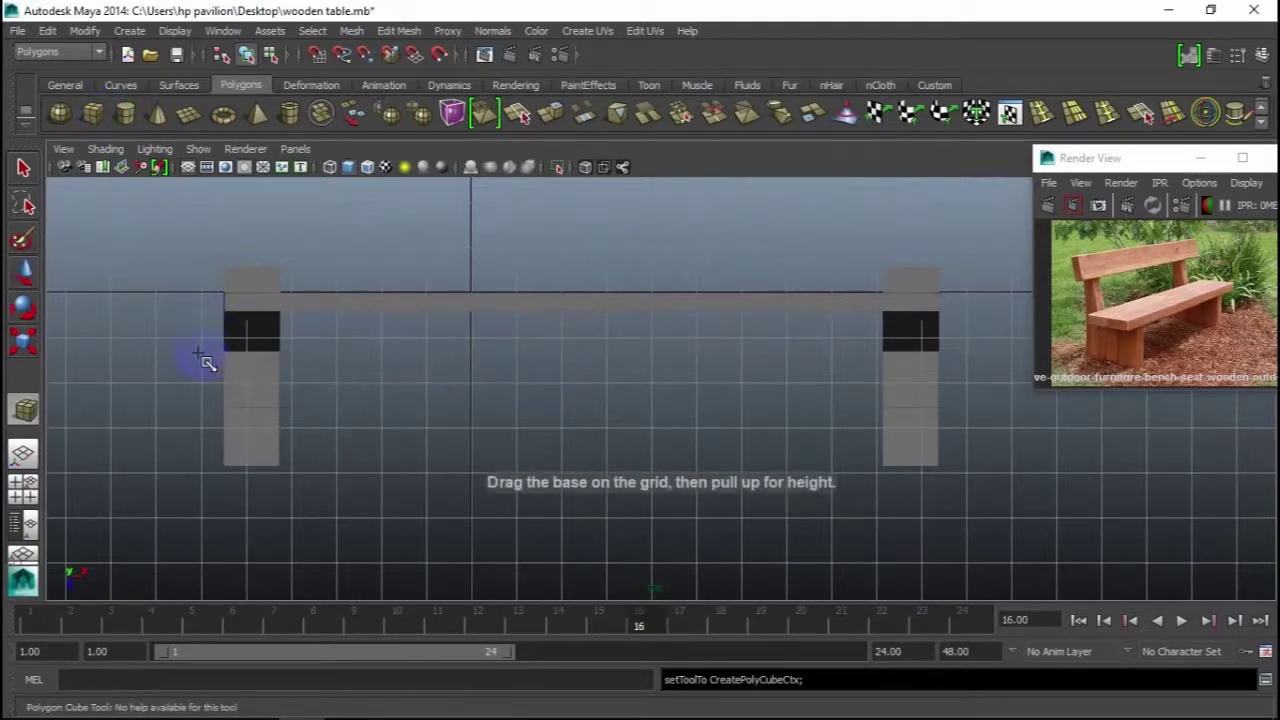
pyautogui.moveTo(163, 353)
pyautogui.mouseDown()
pyautogui.moveTo(788, 478)
pyautogui.moveTo(946, 480)
pyautogui.moveTo(952, 468)
pyautogui.mouseUp()
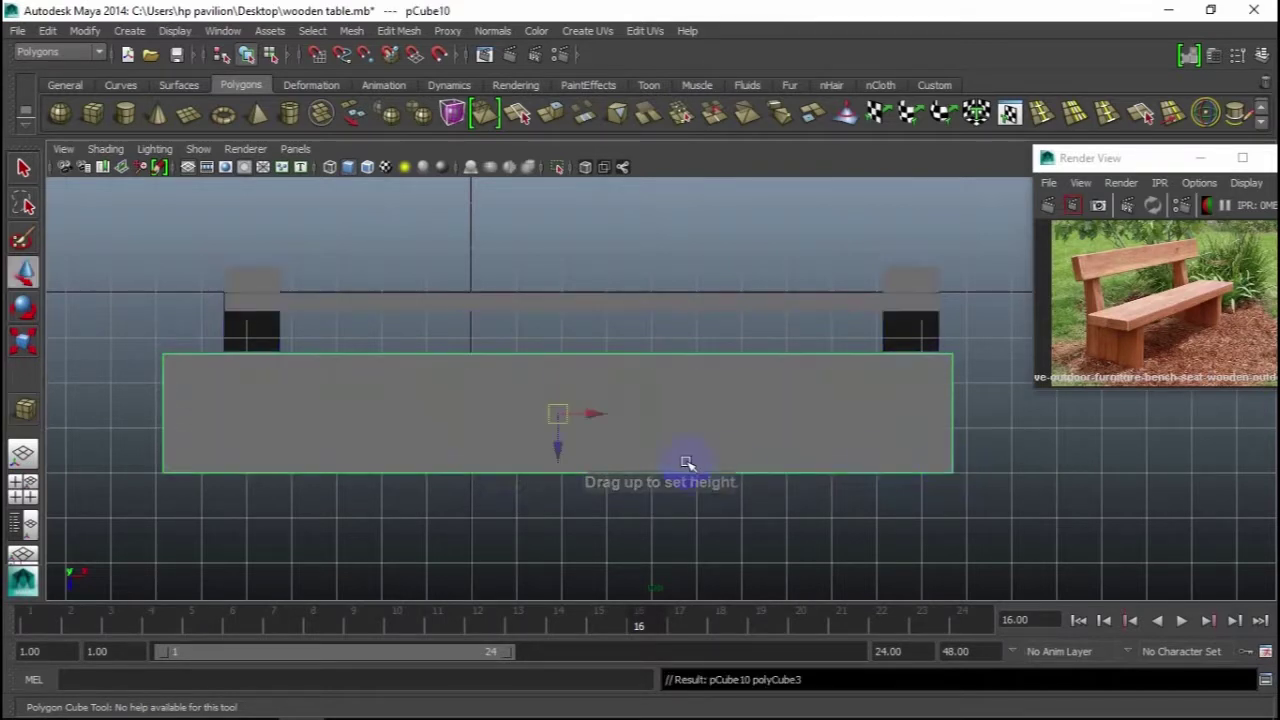
pyautogui.moveTo(182, 420); pyautogui.dragTo(112, 330, button='right')
pyautogui.moveTo(114, 309); pyautogui.dragTo(228, 532)
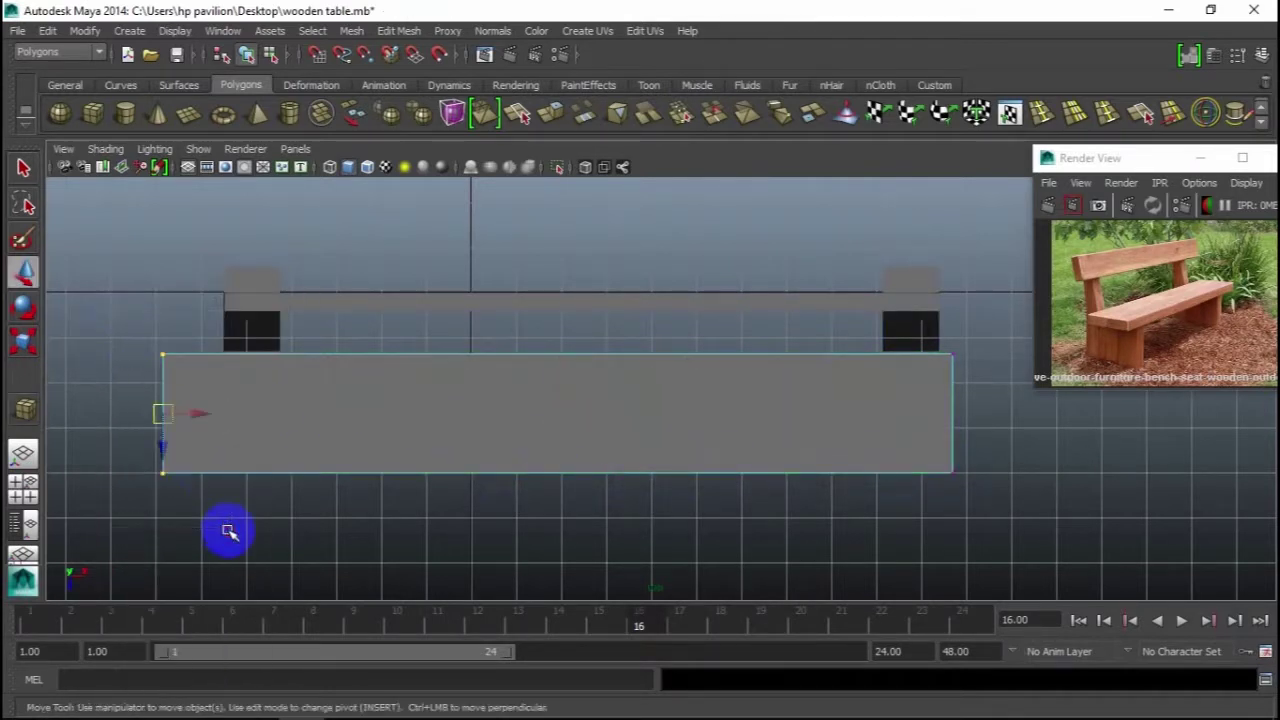
pyautogui.moveTo(196, 413); pyautogui.dragTo(245, 414)
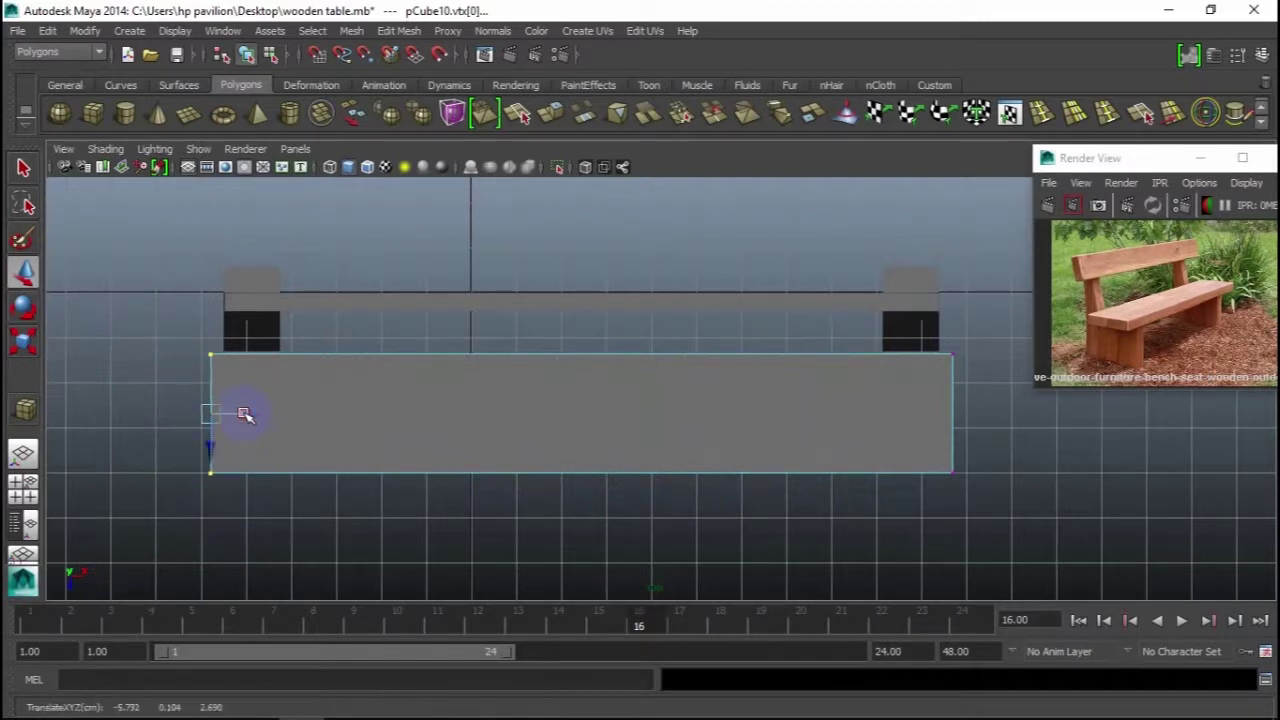
# Step: Select the long board and scale its height along Y
pyautogui.press('space')
pyautogui.press('space')
pyautogui.scroll(2, 509, 349)
pyautogui.moveTo(509, 335); pyautogui.dragTo(555, 320, button='right')
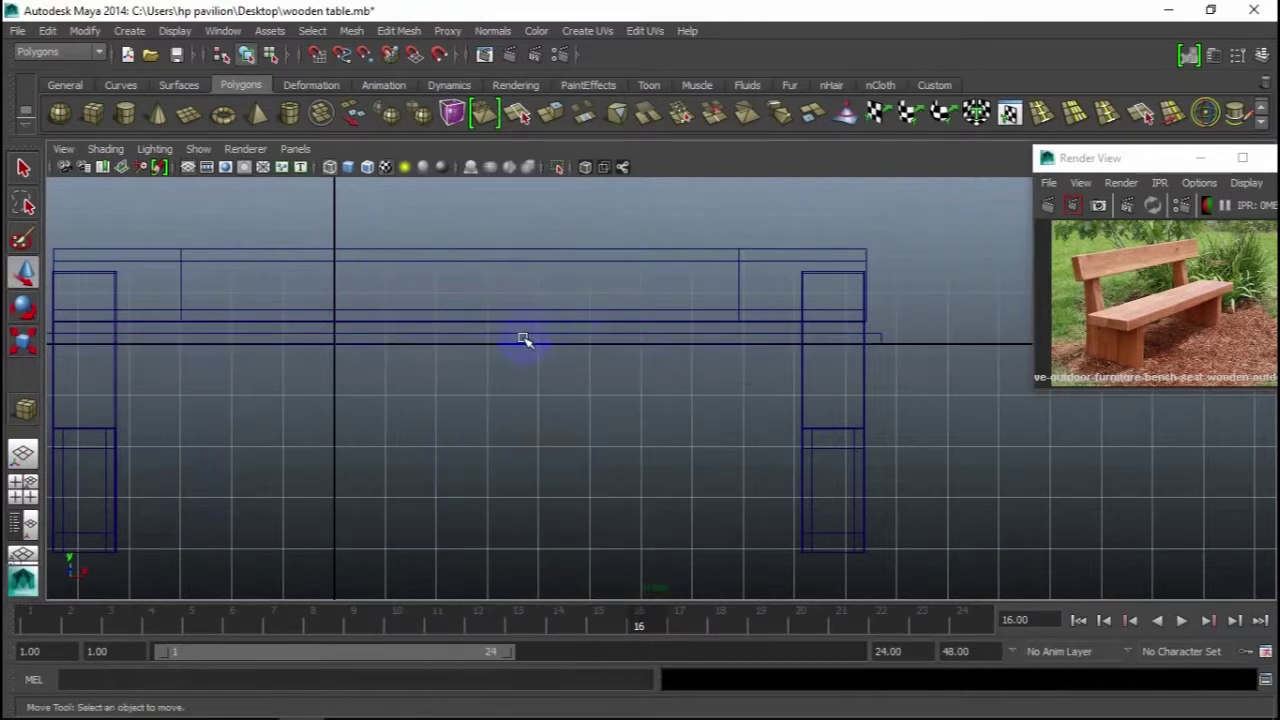
pyautogui.click(523, 336)
pyautogui.press('r')
pyautogui.moveTo(431, 299); pyautogui.dragTo(436, 215)
pyautogui.moveTo(436, 306); pyautogui.dragTo(449, 209)
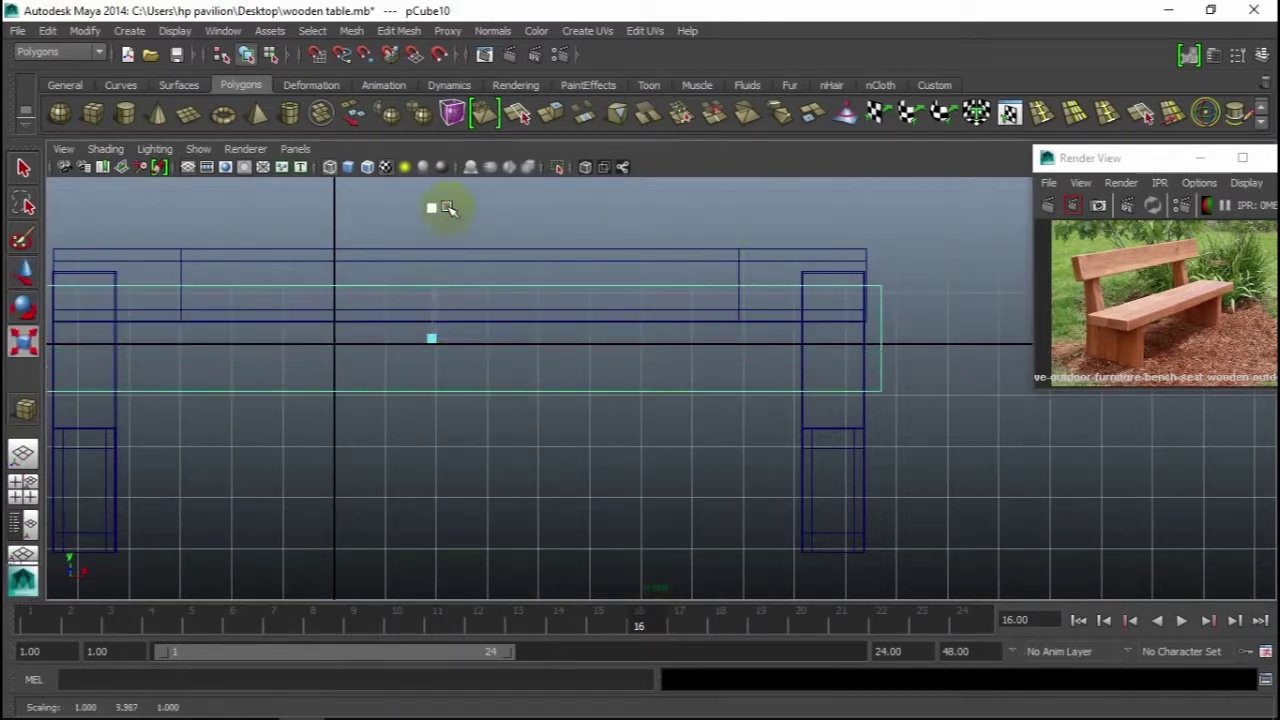
pyautogui.moveTo(431, 300); pyautogui.dragTo(431, 337)
# Step: Lower the board just above the leg blocks and narrow it into a thin plank
pyautogui.press('w')
pyautogui.press('space')
pyautogui.press('space')
pyautogui.moveTo(797, 476)
pyautogui.keyDown('alt'); pyautogui.mouseDown()
pyautogui.moveTo(680, 366)
pyautogui.moveTo(709, 429)
pyautogui.moveTo(615, 435)
pyautogui.mouseUp(); pyautogui.keyUp('alt')
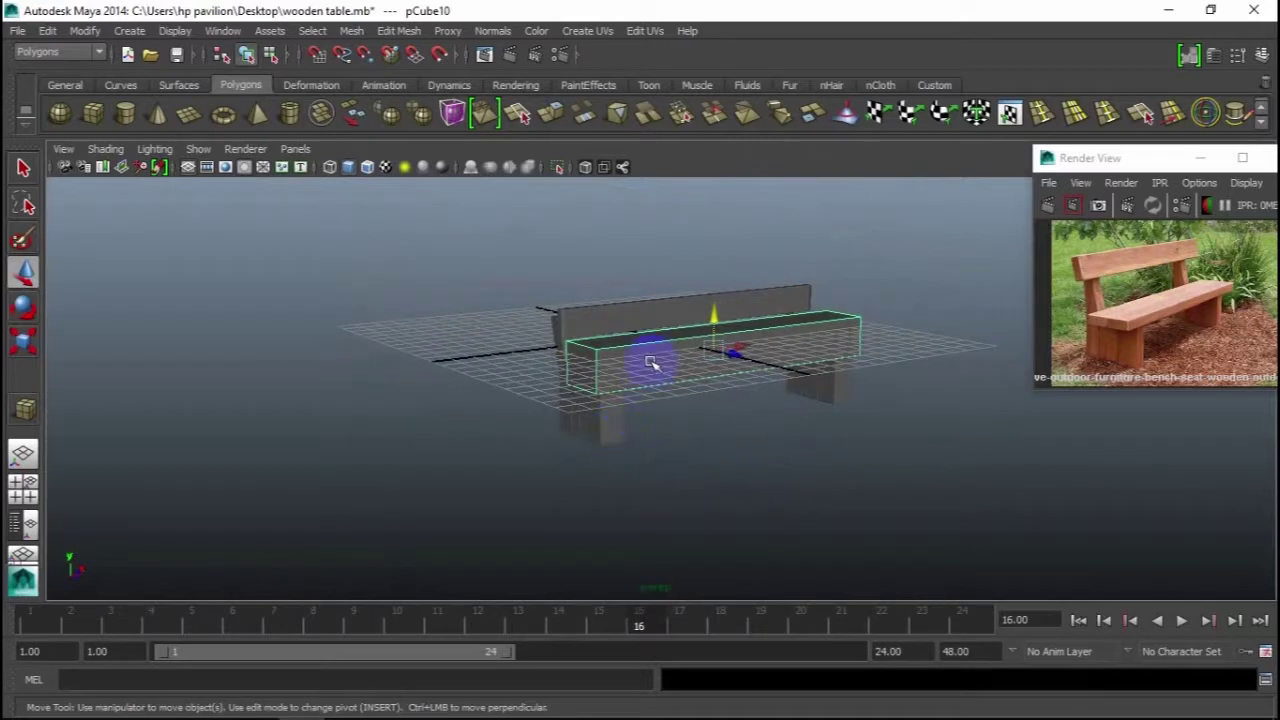
pyautogui.moveTo(714, 320); pyautogui.dragTo(714, 330)
pyautogui.moveTo(614, 446)
pyautogui.keyDown('alt'); pyautogui.mouseDown()
pyautogui.moveTo(762, 452)
pyautogui.moveTo(766, 374)
pyautogui.moveTo(491, 386)
pyautogui.moveTo(599, 311)
pyautogui.mouseUp(); pyautogui.keyUp('alt')
pyautogui.moveTo(589, 217); pyautogui.dragTo(594, 232)
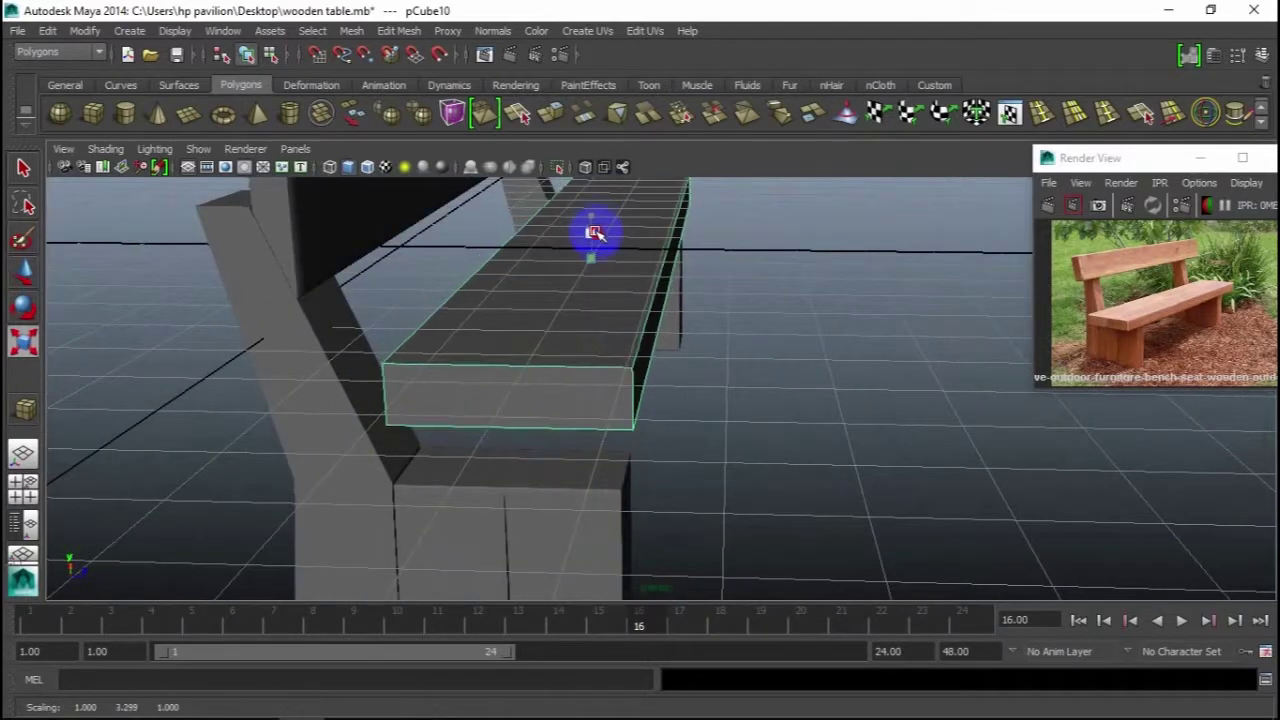
pyautogui.keyDown('alt'); pyautogui.moveTo(608, 300); pyautogui.dragTo(674, 380); pyautogui.keyUp('alt')
pyautogui.moveTo(638, 281); pyautogui.dragTo(608, 277)
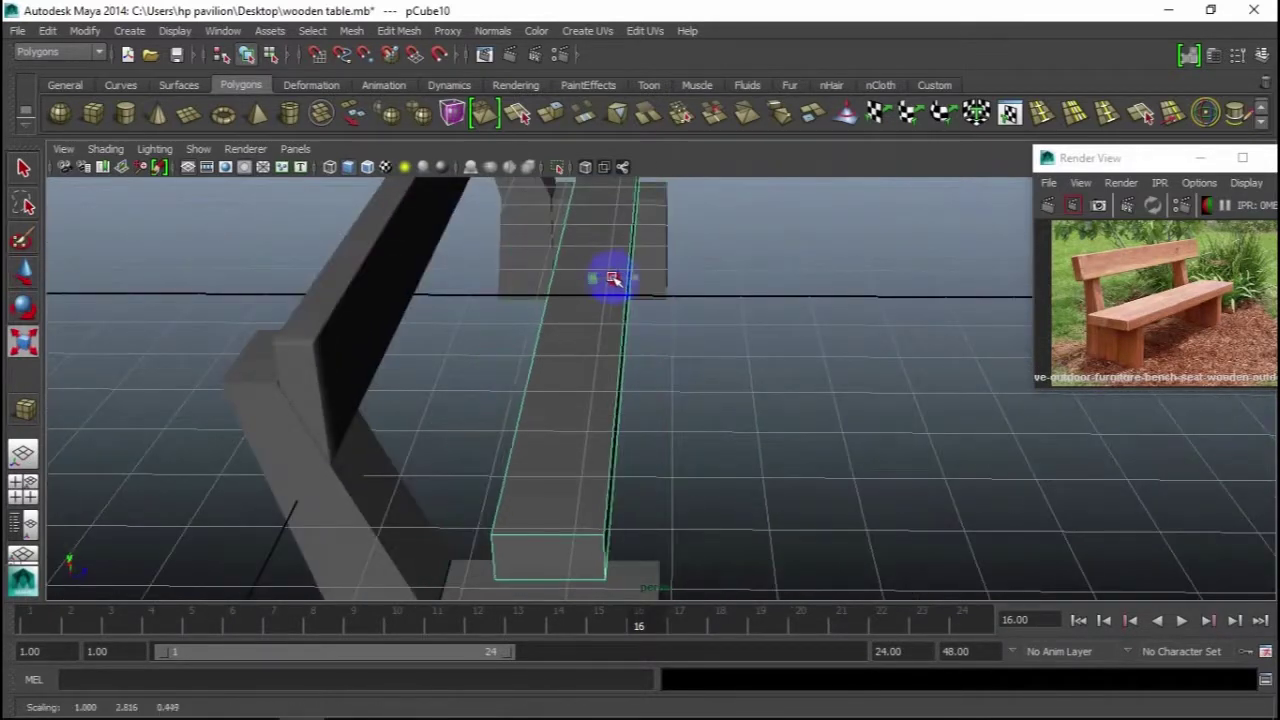
pyautogui.keyDown('alt'); pyautogui.moveTo(643, 386); pyautogui.dragTo(651, 363); pyautogui.keyUp('alt')
pyautogui.press('space')
pyautogui.press('space')
pyautogui.press('space')
pyautogui.press('space')
pyautogui.moveTo(664, 443)
pyautogui.keyDown('alt'); pyautogui.mouseDown()
pyautogui.moveTo(646, 320)
pyautogui.moveTo(673, 272)
pyautogui.mouseUp(); pyautogui.keyUp('alt')
pyautogui.press('w')
pyautogui.click(634, 308)
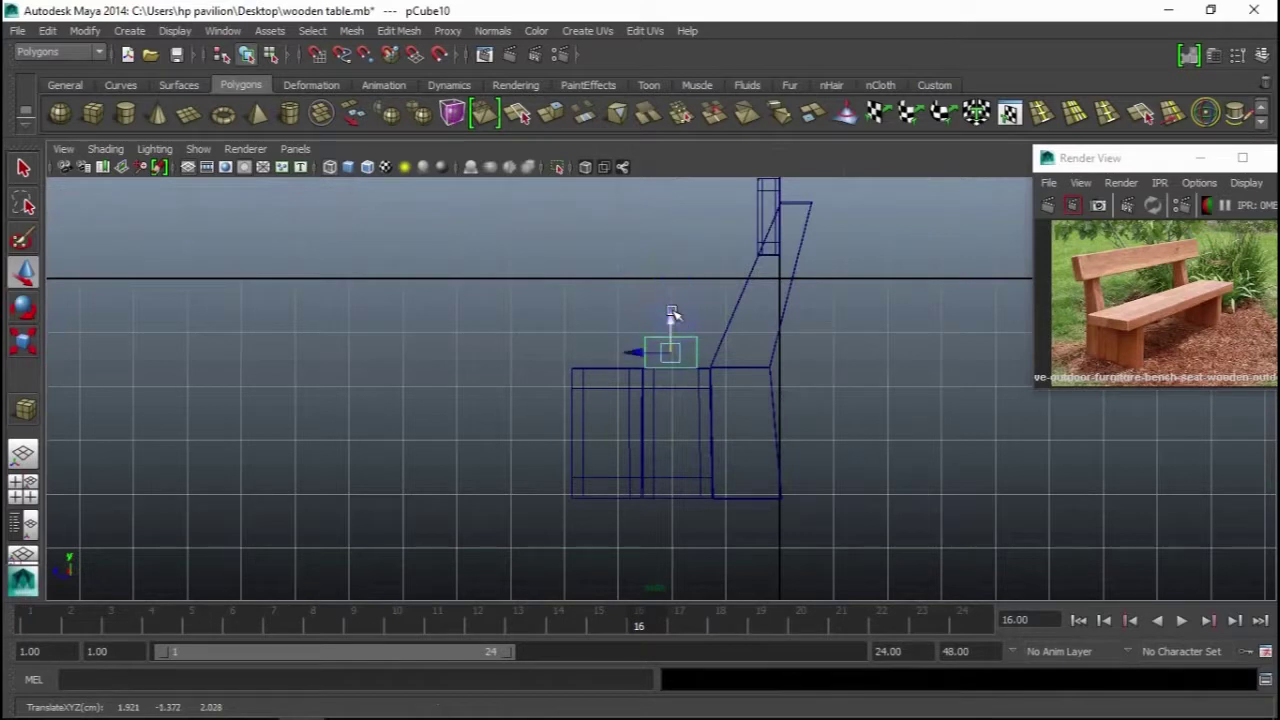
# Step: Scale and move pCube10 in the side view so it rests on the bench's side frame
pyautogui.press('r')
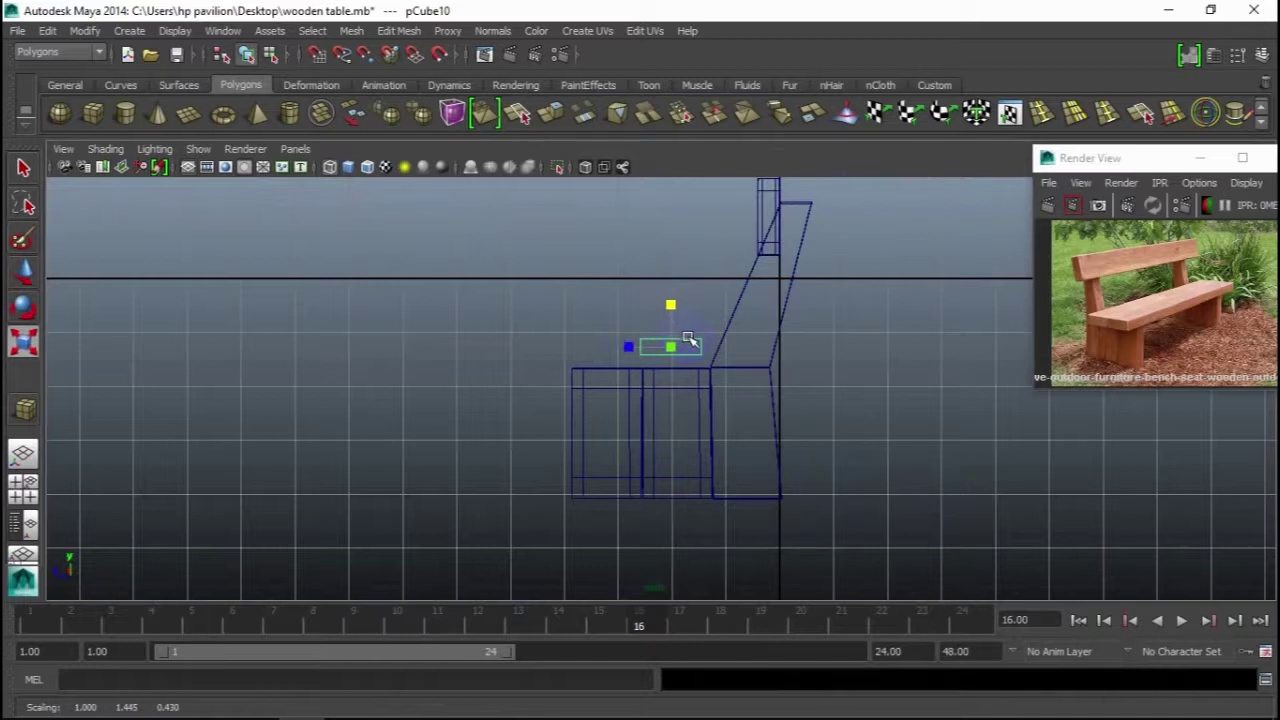
pyautogui.press('e')
pyautogui.moveTo(643, 350); pyautogui.dragTo(642, 348)
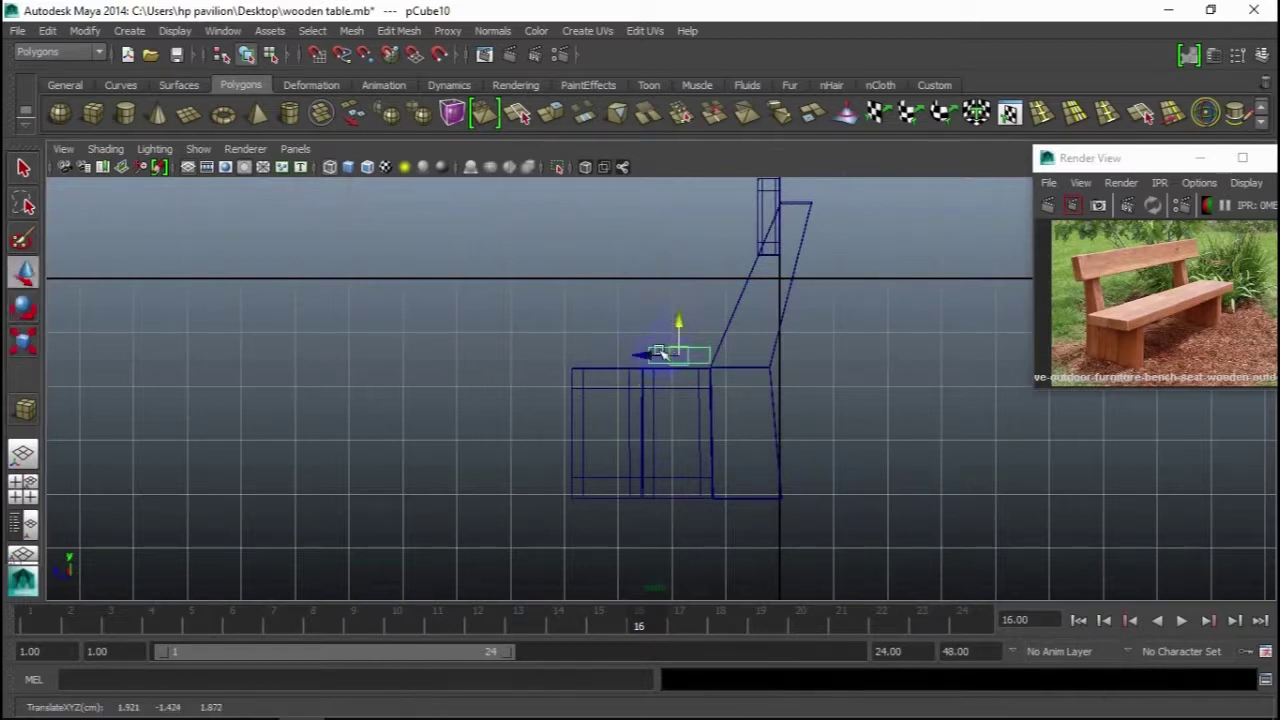
pyautogui.press('r')
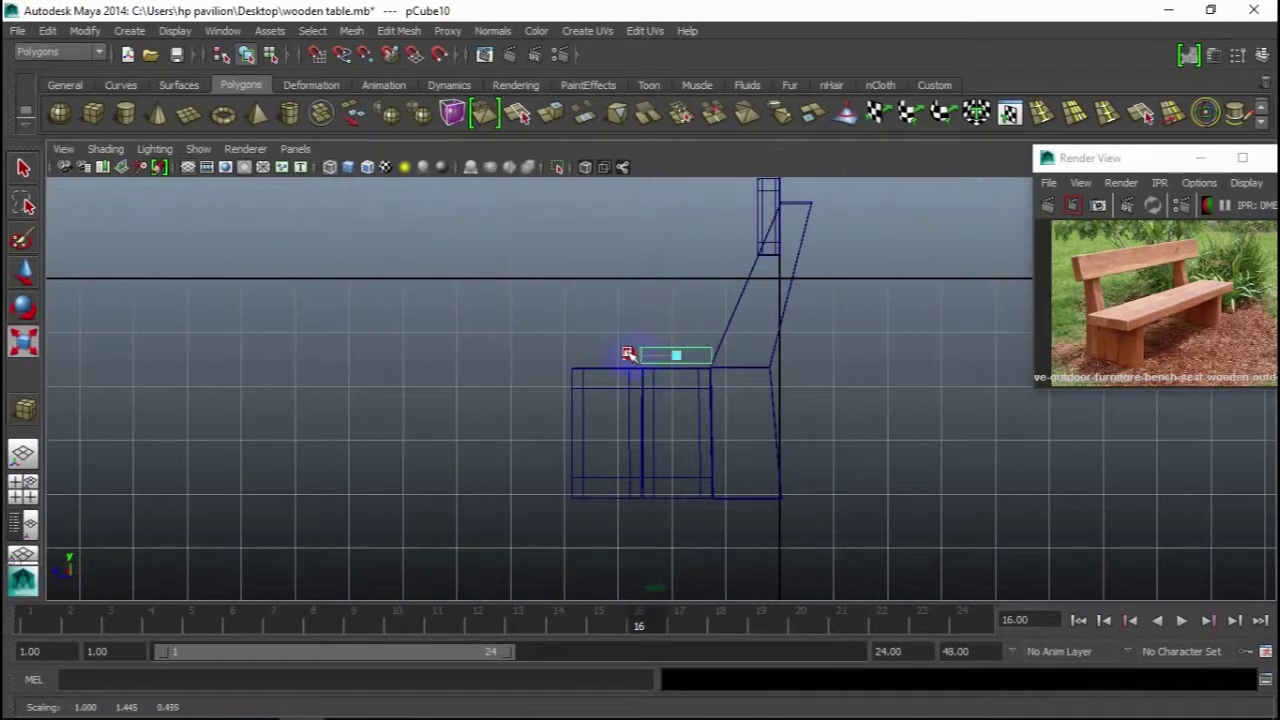
pyautogui.scroll(3, 677, 398)
pyautogui.scroll(2, 757, 331)
pyautogui.scroll(2, 766, 291)
pyautogui.scroll(1, 723, 357)
pyautogui.press('e')
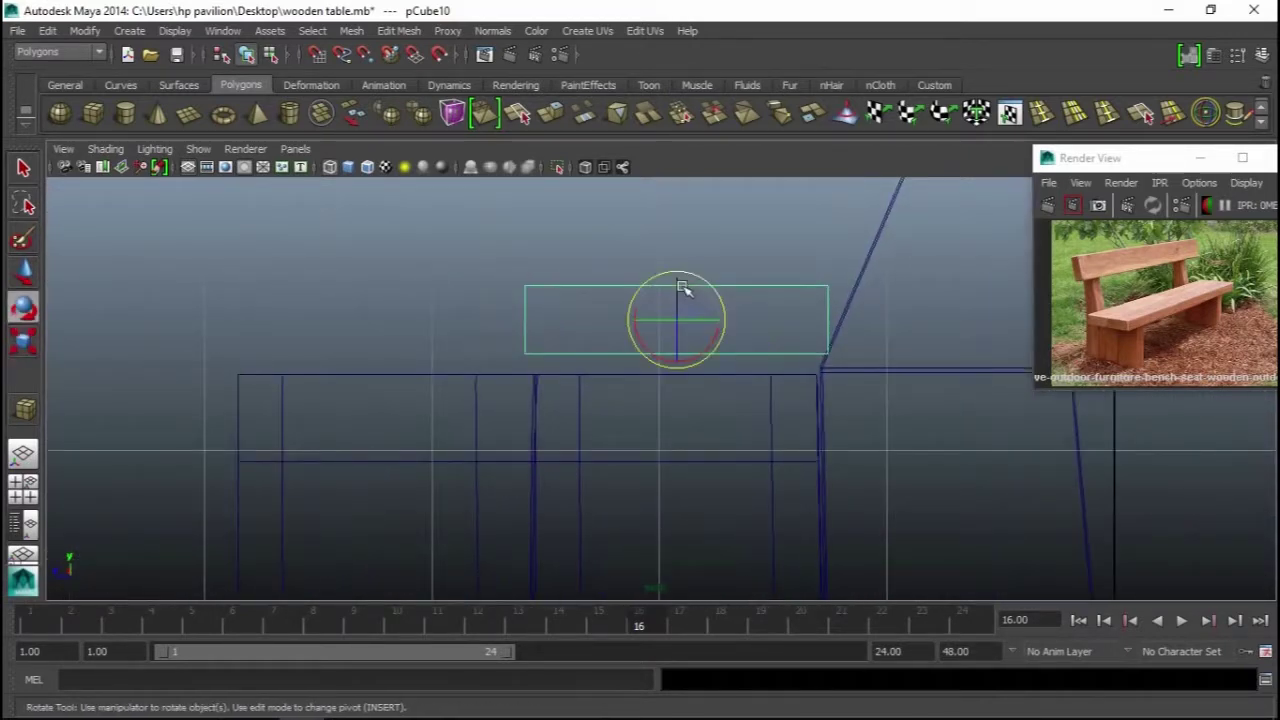
pyautogui.press('w')
pyautogui.moveTo(675, 289); pyautogui.dragTo(674, 303)
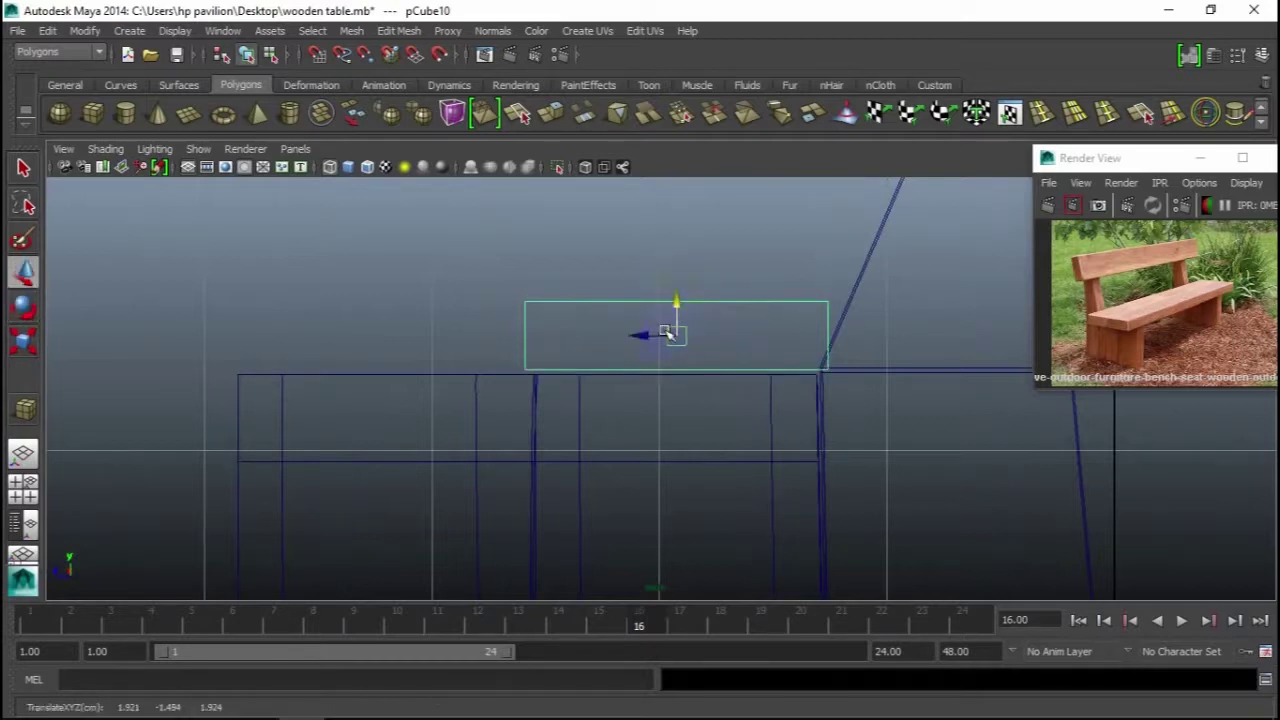
# Step: Shift pCube10's left-end vertices sideways and pick the Insert Edge Loop Tool
pyautogui.moveTo(527, 338); pyautogui.dragTo(499, 261, button='right')
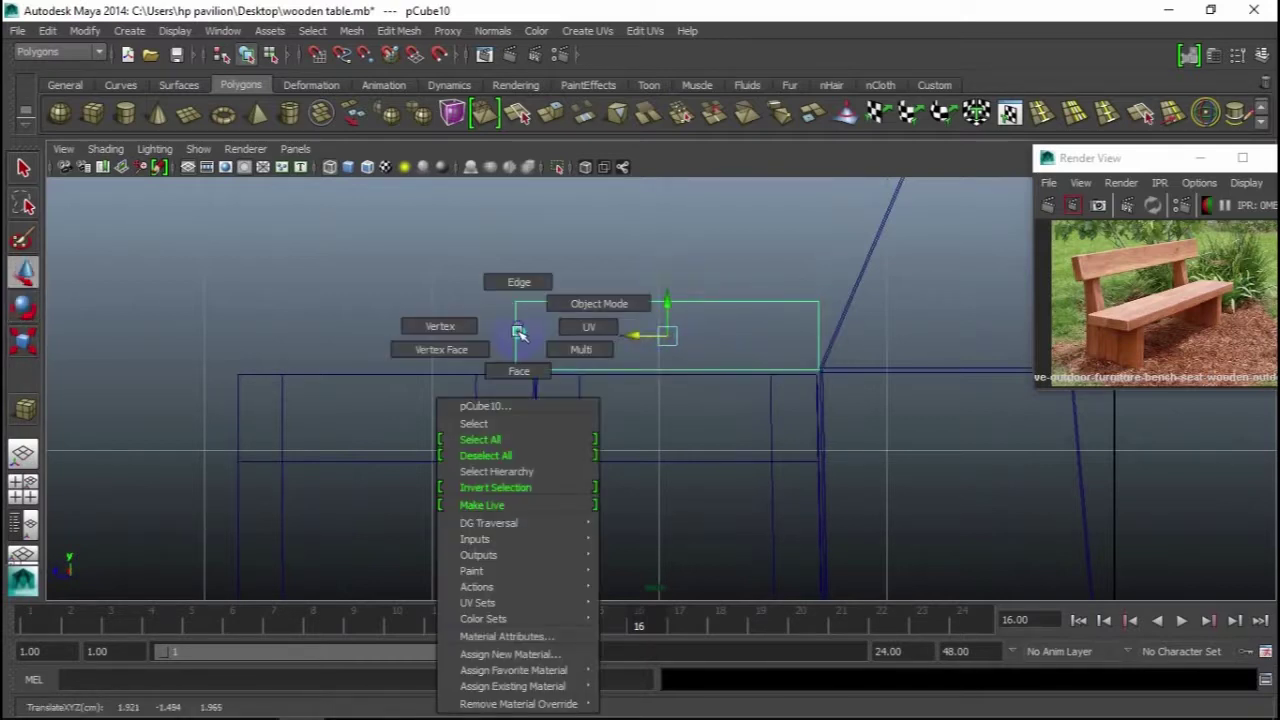
pyautogui.click(487, 339)
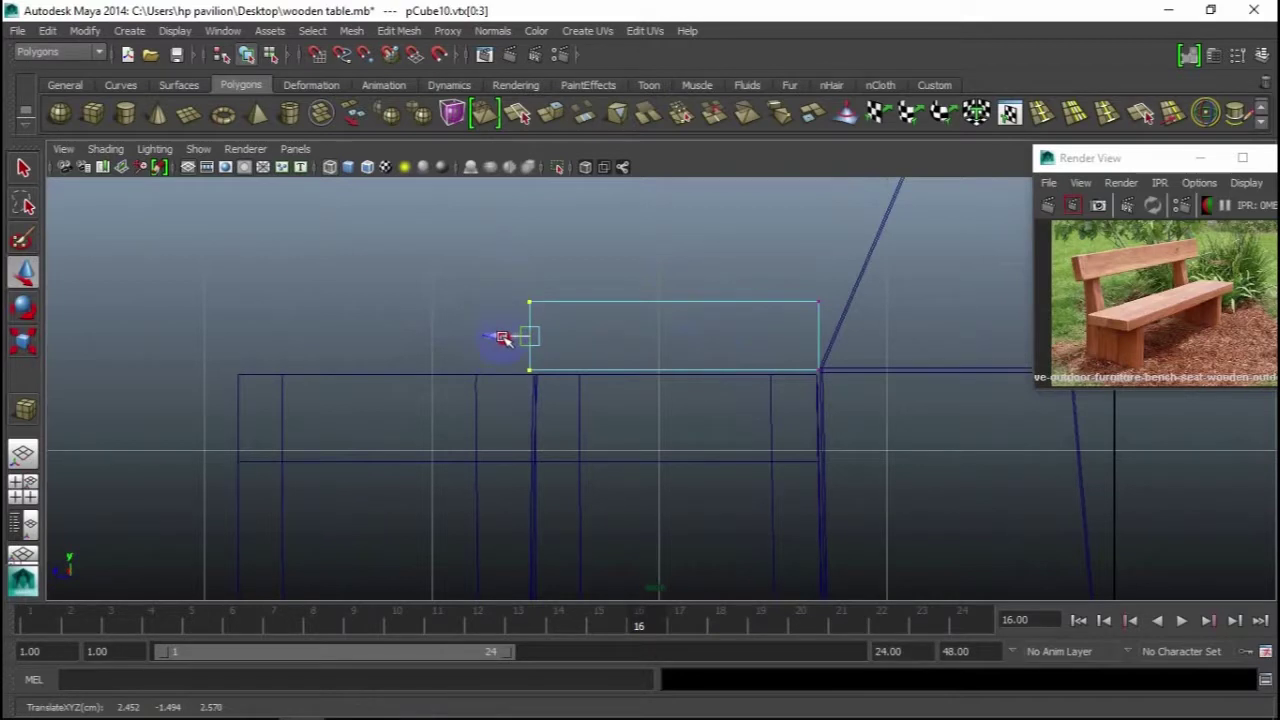
pyautogui.click(1073, 112)
pyautogui.scroll(3, 800, 310)
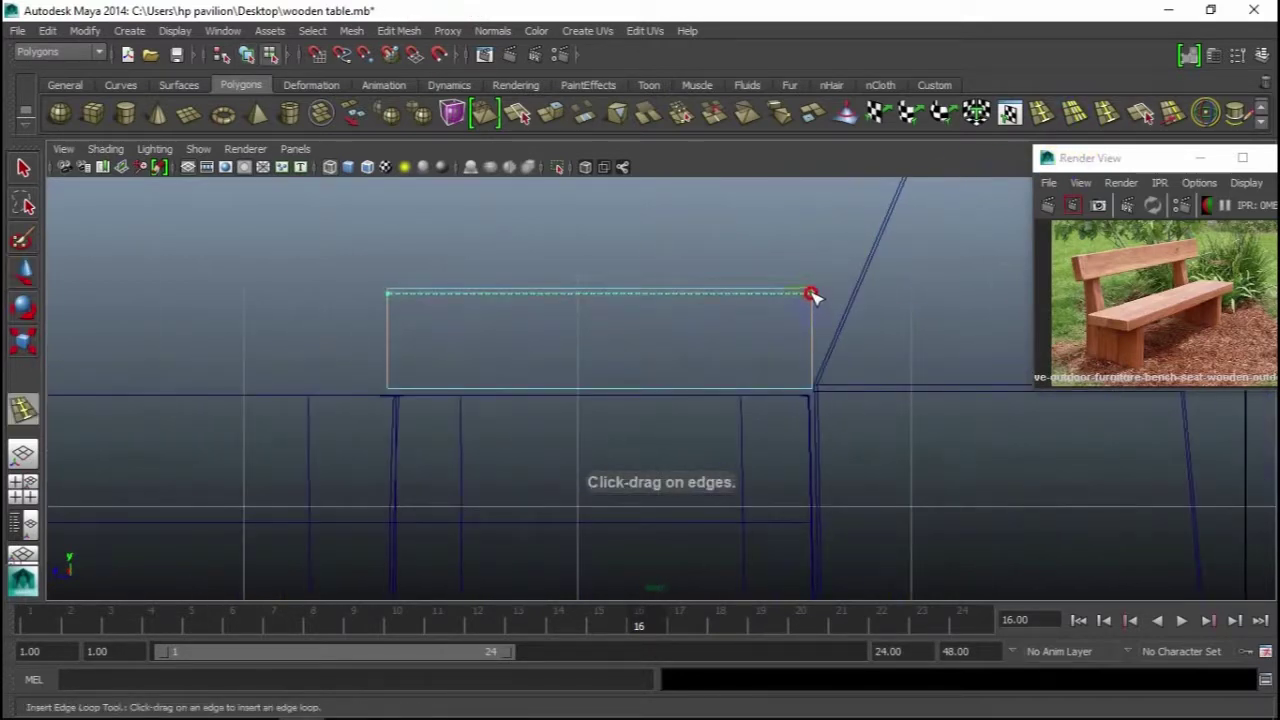
# Step: Insert support edge loops near pCube10's top edge and its end
pyautogui.click(812, 295)
pyautogui.scroll(3, 814, 371)
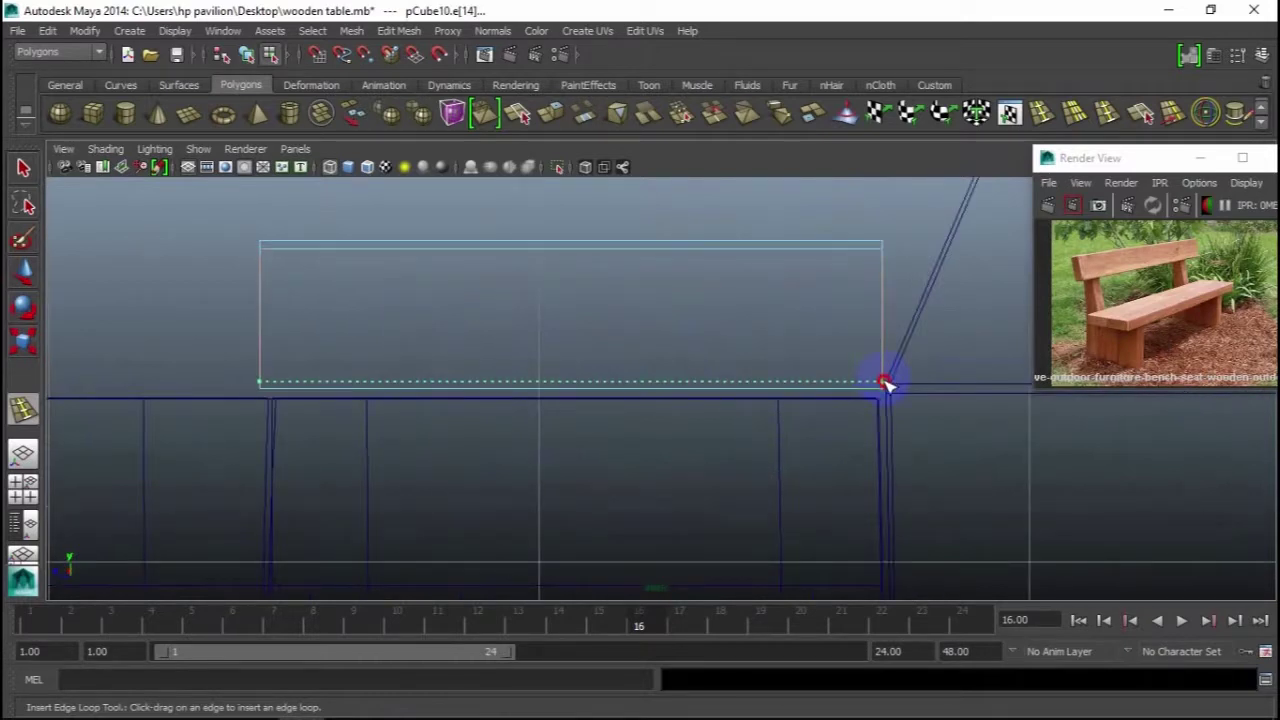
pyautogui.click(267, 243)
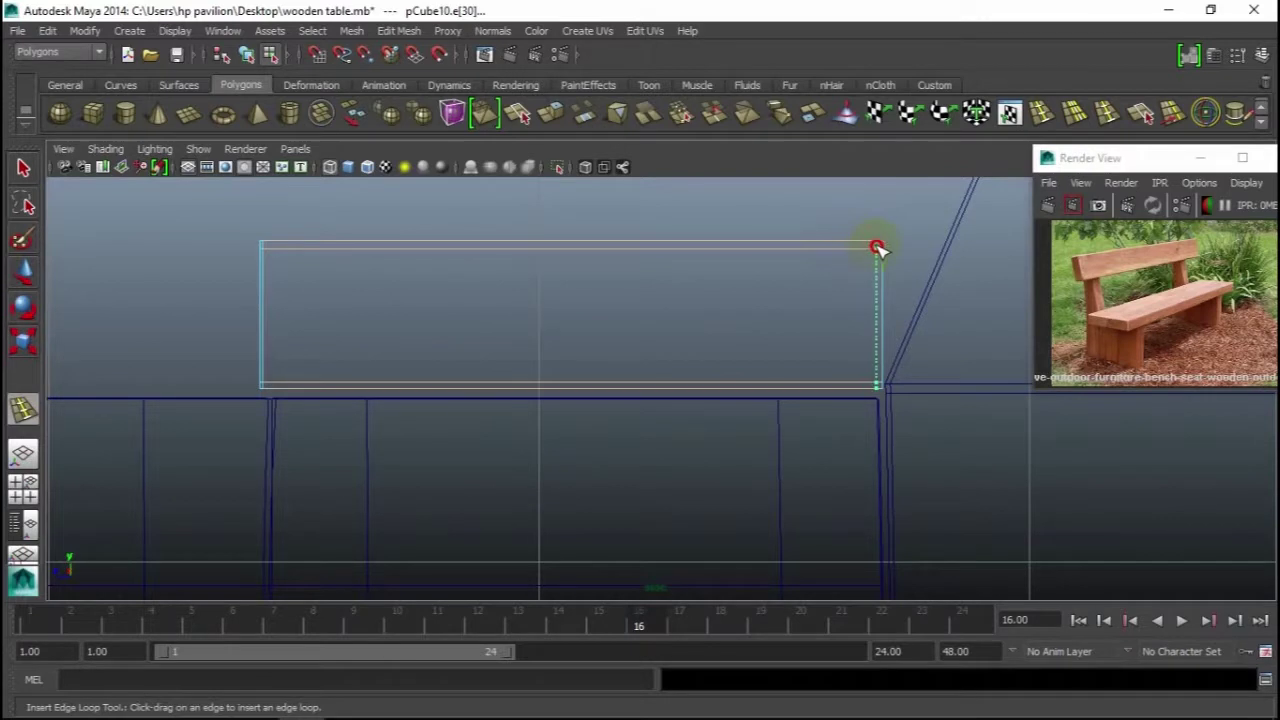
pyautogui.scroll(-2, 832, 343)
pyautogui.scroll(-5, 830, 348)
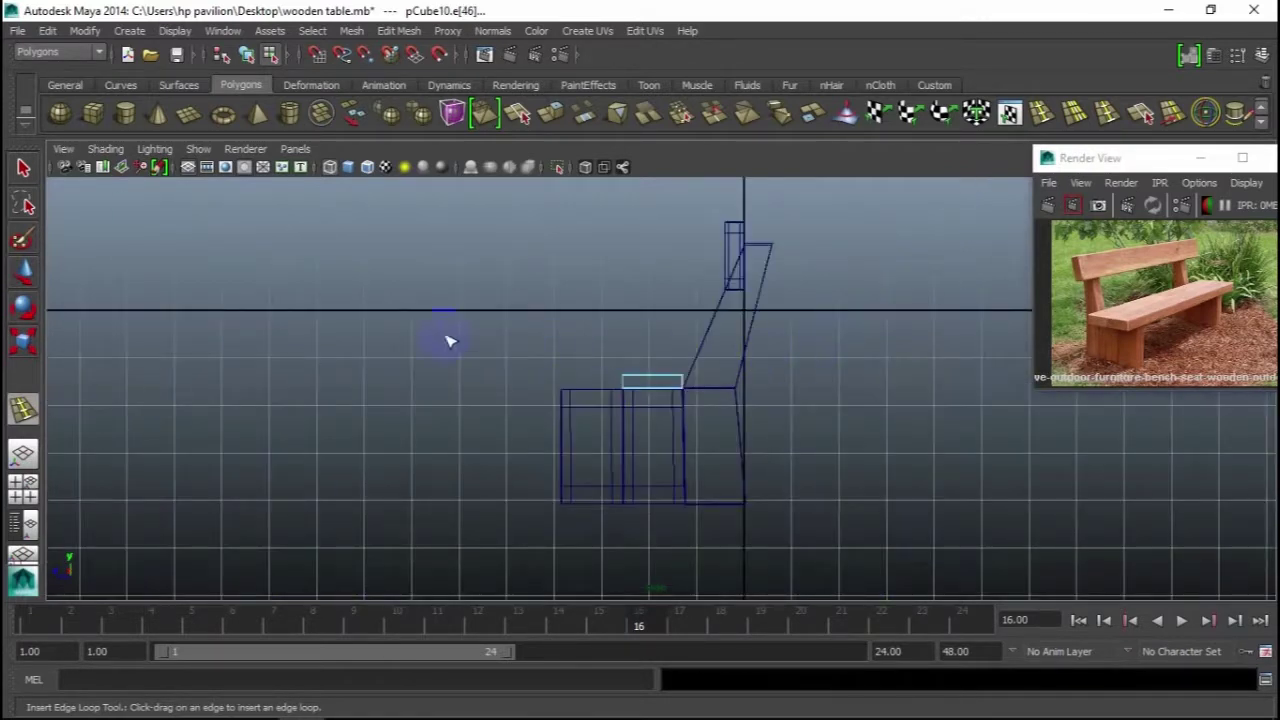
# Step: Pan and zoom the front view along the plank to check its corners and loops
pyautogui.click(549, 335)
pyautogui.press('space')
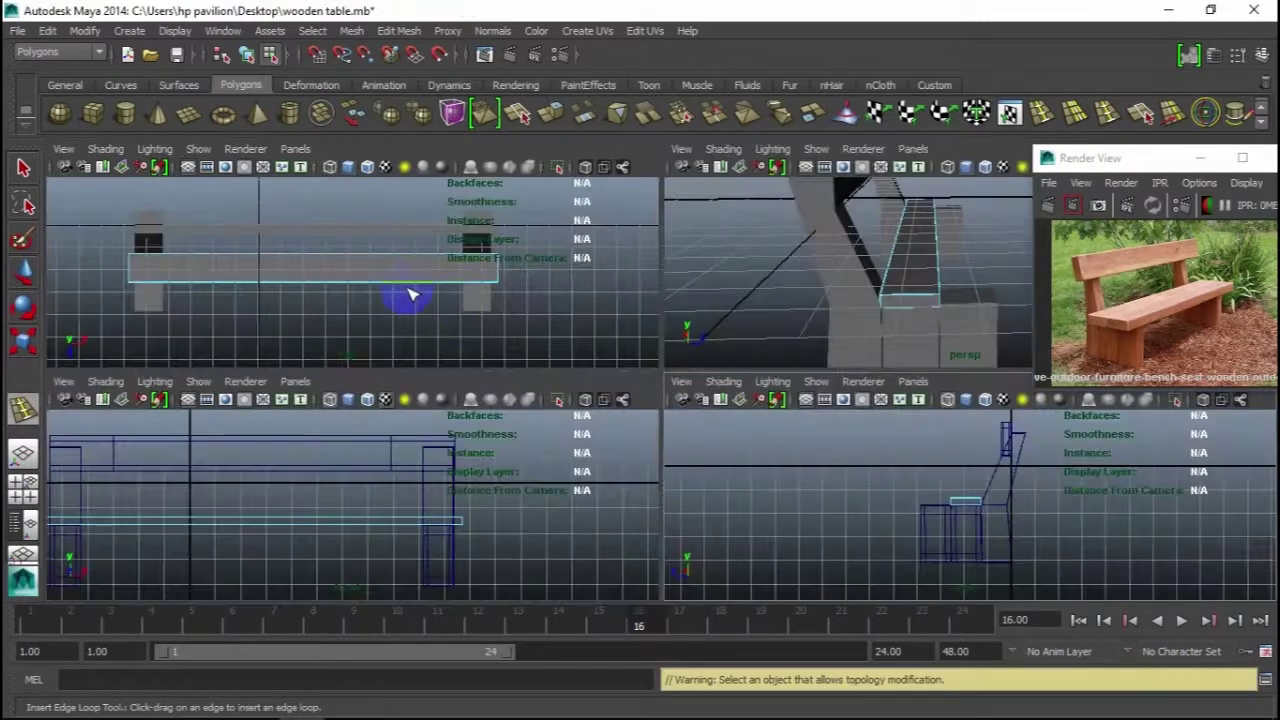
pyautogui.press('space')
pyautogui.scroll(3, 894, 400)
pyautogui.scroll(-1, 894, 363)
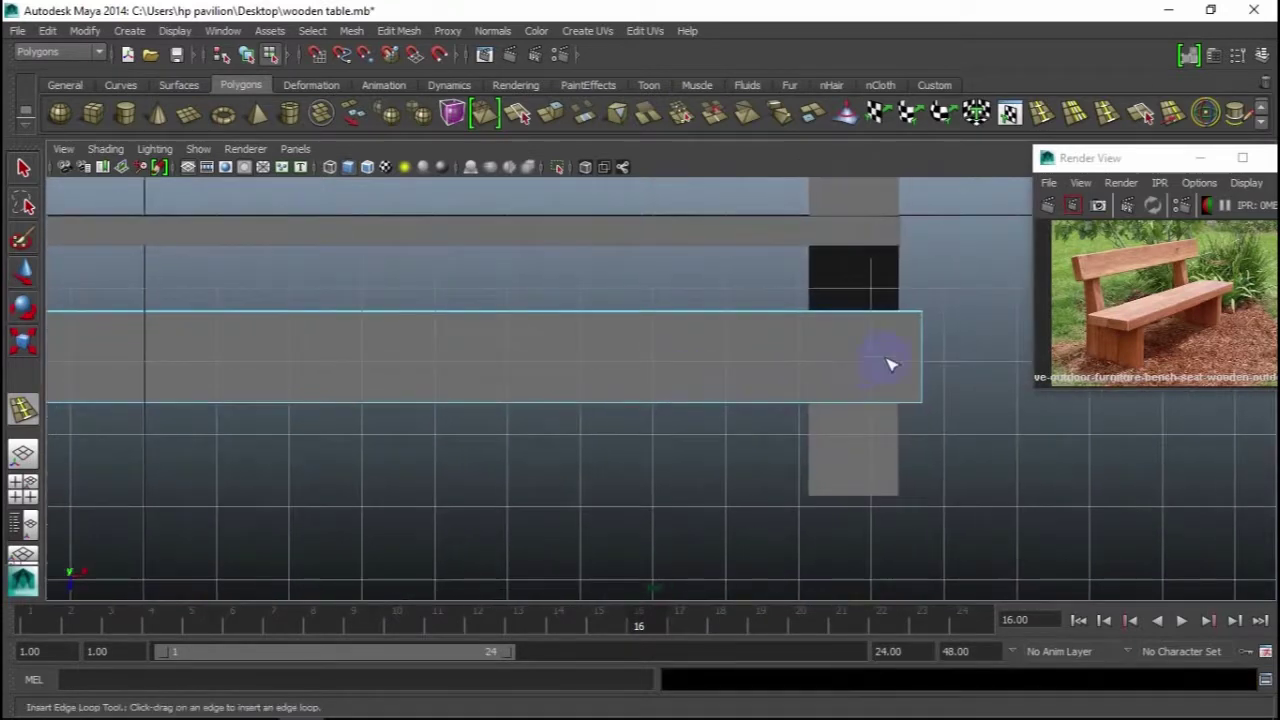
pyautogui.scroll(2, 737, 351)
pyautogui.scroll(1, 877, 311)
pyautogui.scroll(1, 820, 335)
pyautogui.scroll(2, 790, 345)
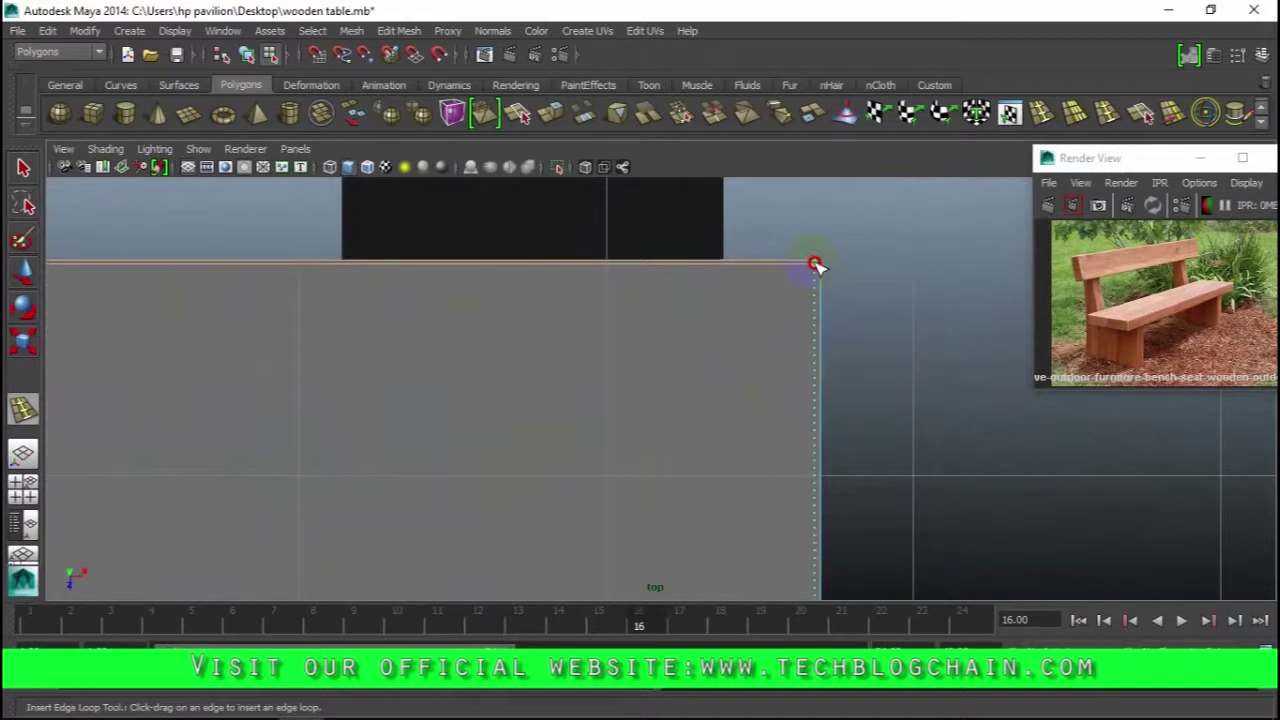
pyautogui.keyDown('alt'); pyautogui.moveTo(743, 377); pyautogui.dragTo(790, 350, button='middle'); pyautogui.keyUp('alt')
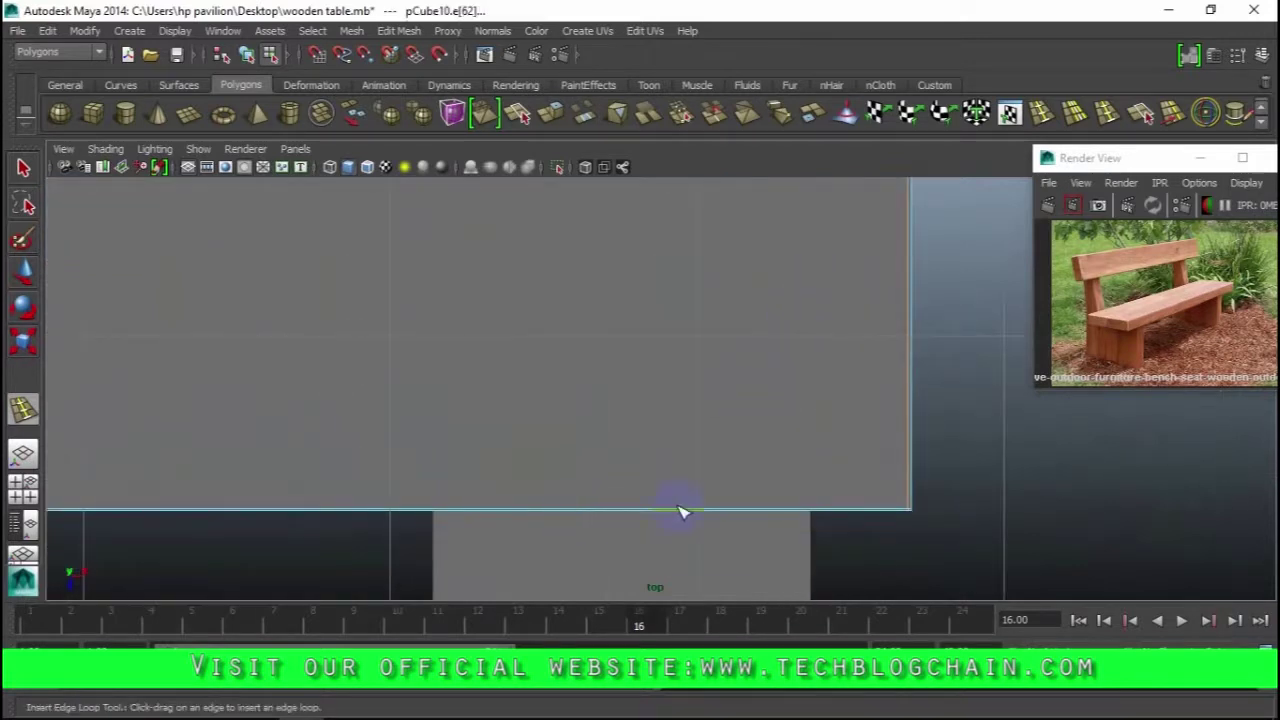
pyautogui.scroll(-3, 791, 494)
pyautogui.scroll(-2, 694, 471)
pyautogui.scroll(2, 717, 434)
pyautogui.keyDown('alt'); pyautogui.moveTo(717, 434); pyautogui.dragTo(495, 399, button='middle'); pyautogui.keyUp('alt')
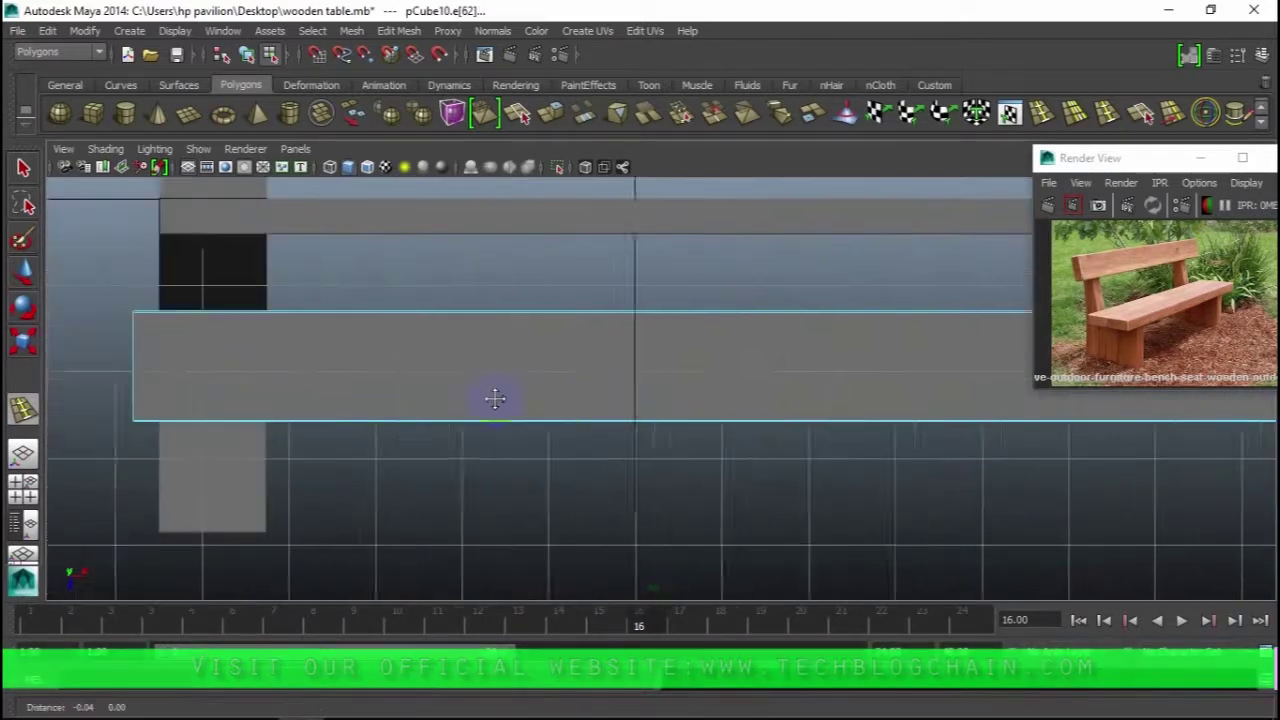
pyautogui.scroll(2, 394, 337)
pyautogui.scroll(2, 623, 354)
pyautogui.scroll(3, 446, 320)
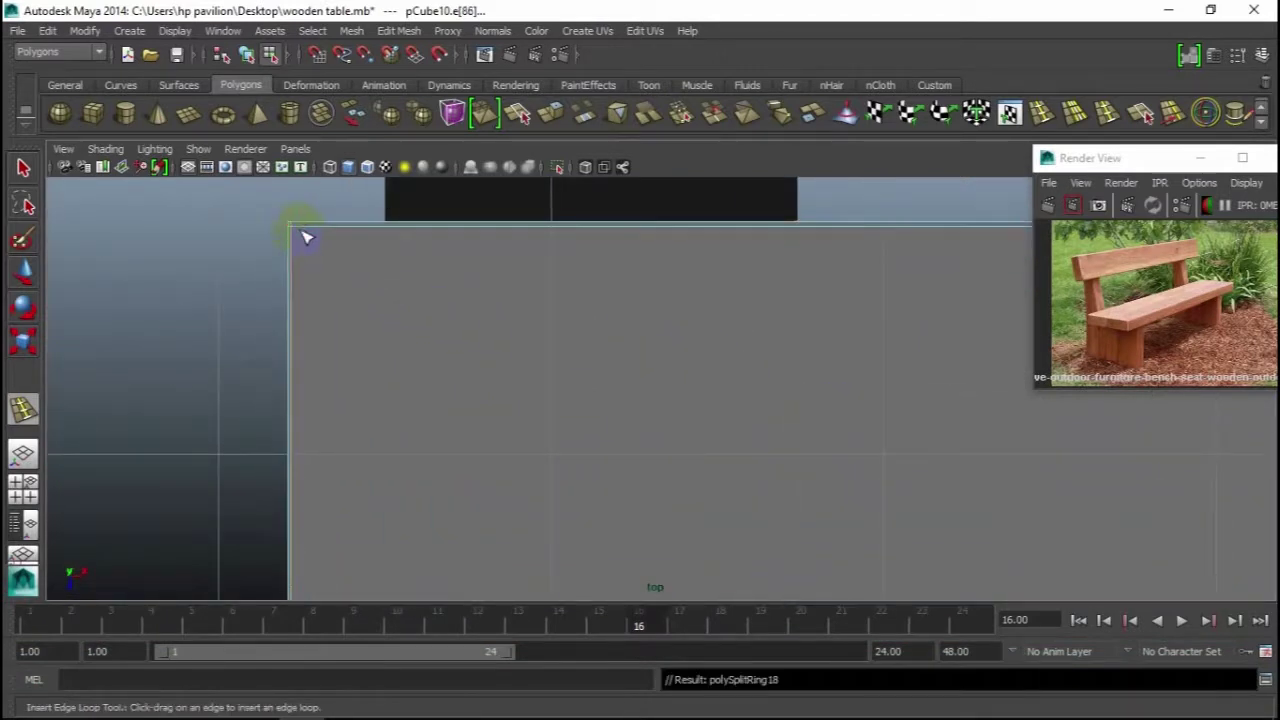
# Step: Preview pCube10 smoothed and return to the four-view layout
pyautogui.press('3')
pyautogui.moveTo(414, 300); pyautogui.dragTo(477, 274, button='right')
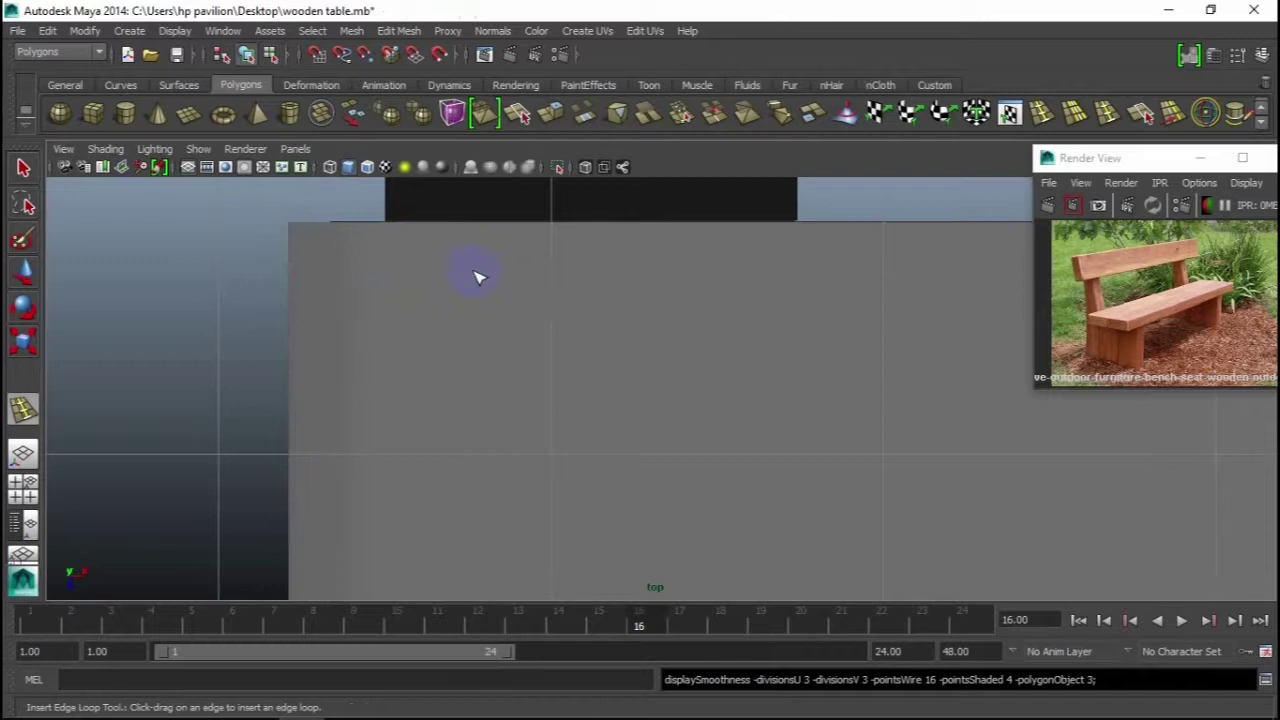
pyautogui.press('space')
pyautogui.press('space')
pyautogui.keyDown('alt'); pyautogui.moveTo(851, 354); pyautogui.dragTo(604, 414); pyautogui.keyUp('alt')
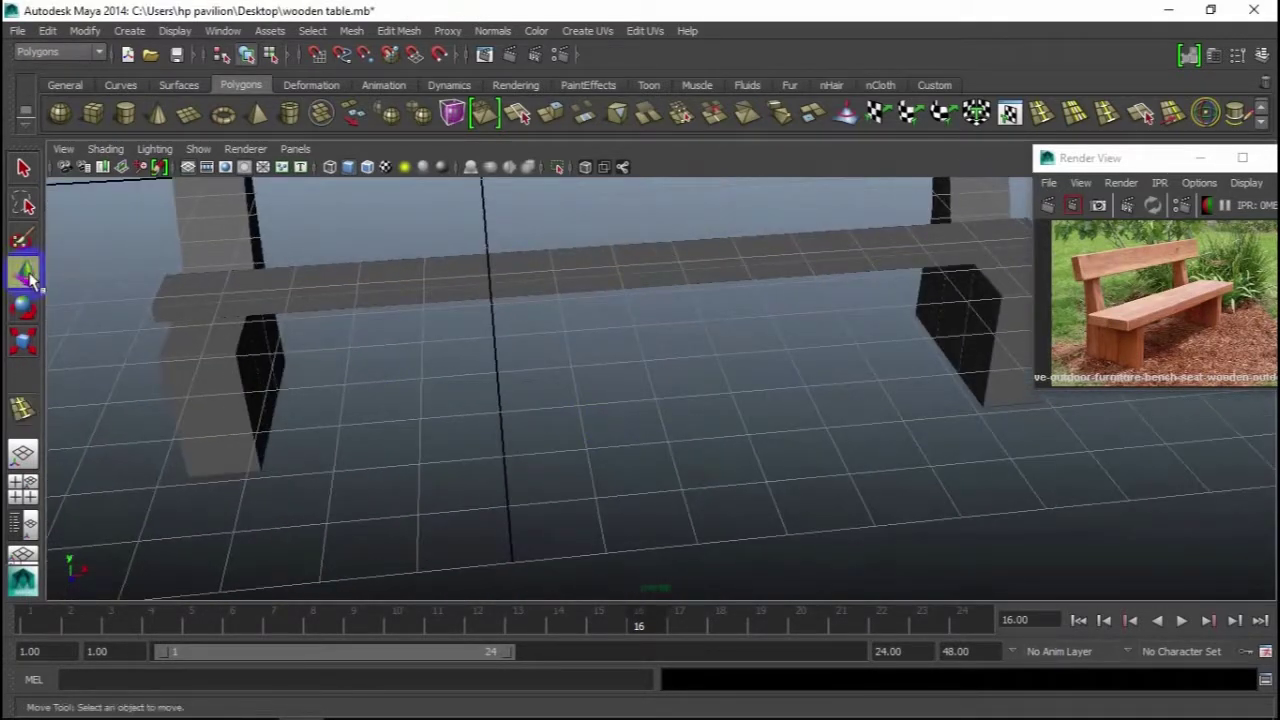
# Step: Duplicate the seat plank and lower the copy below the first in the front view
pyautogui.click(437, 274)
pyautogui.moveTo(437, 274)
pyautogui.keyDown('alt'); pyautogui.mouseDown()
pyautogui.moveTo(714, 414)
pyautogui.moveTo(760, 393)
pyautogui.mouseUp(); pyautogui.keyUp('alt')
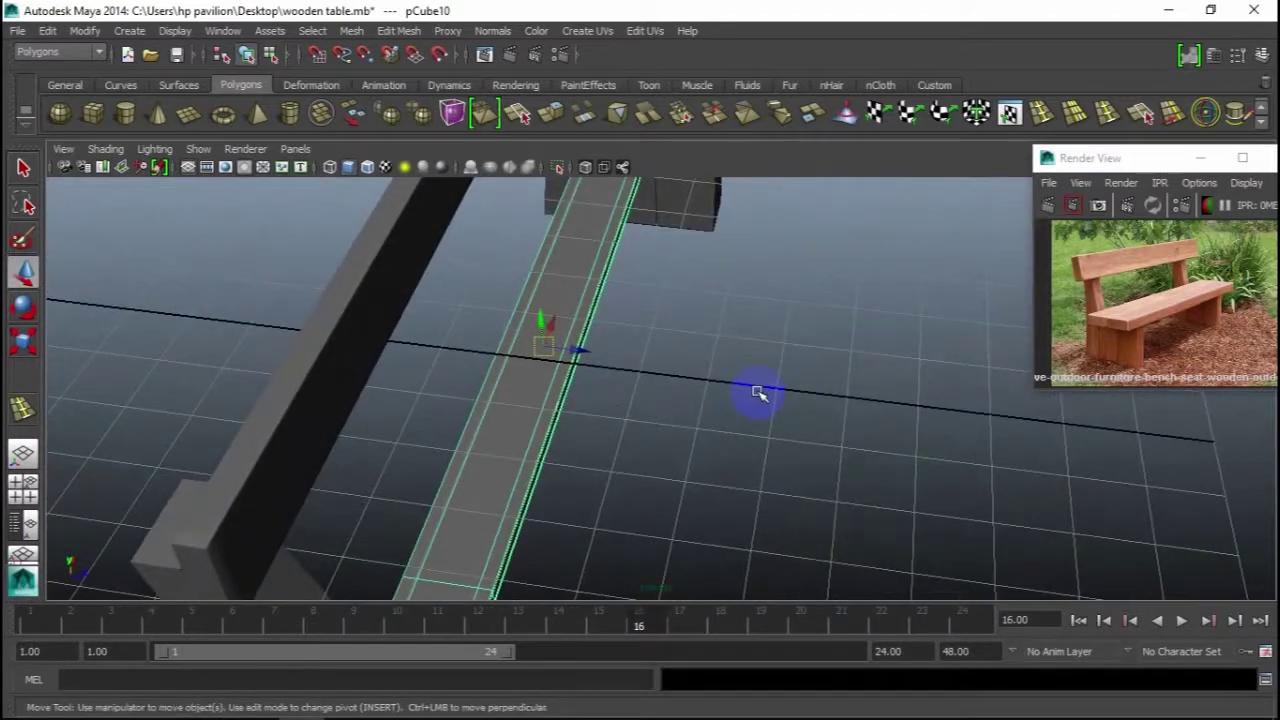
pyautogui.hotkey('ctrl', 'd')
pyautogui.press('space')
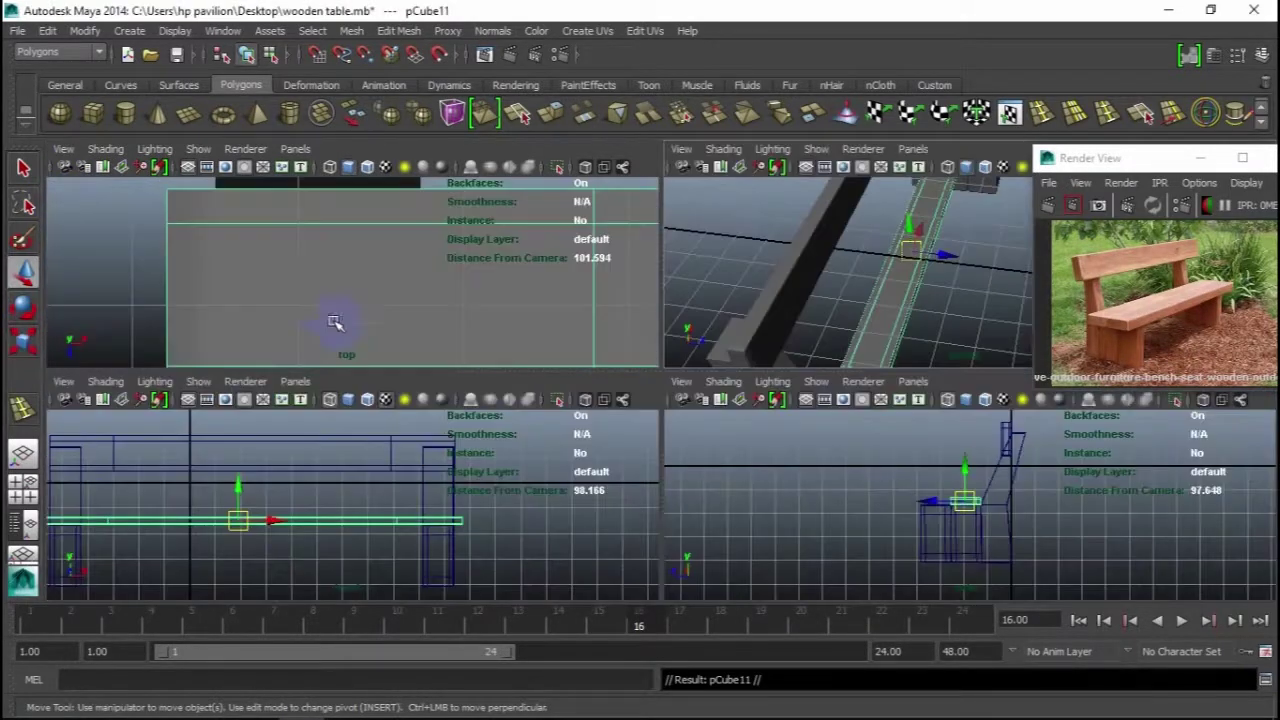
pyautogui.press('space')
pyautogui.scroll(-3, 314, 303)
pyautogui.keyDown('alt'); pyautogui.moveTo(443, 371); pyautogui.dragTo(290, 342, button='middle'); pyautogui.keyUp('alt')
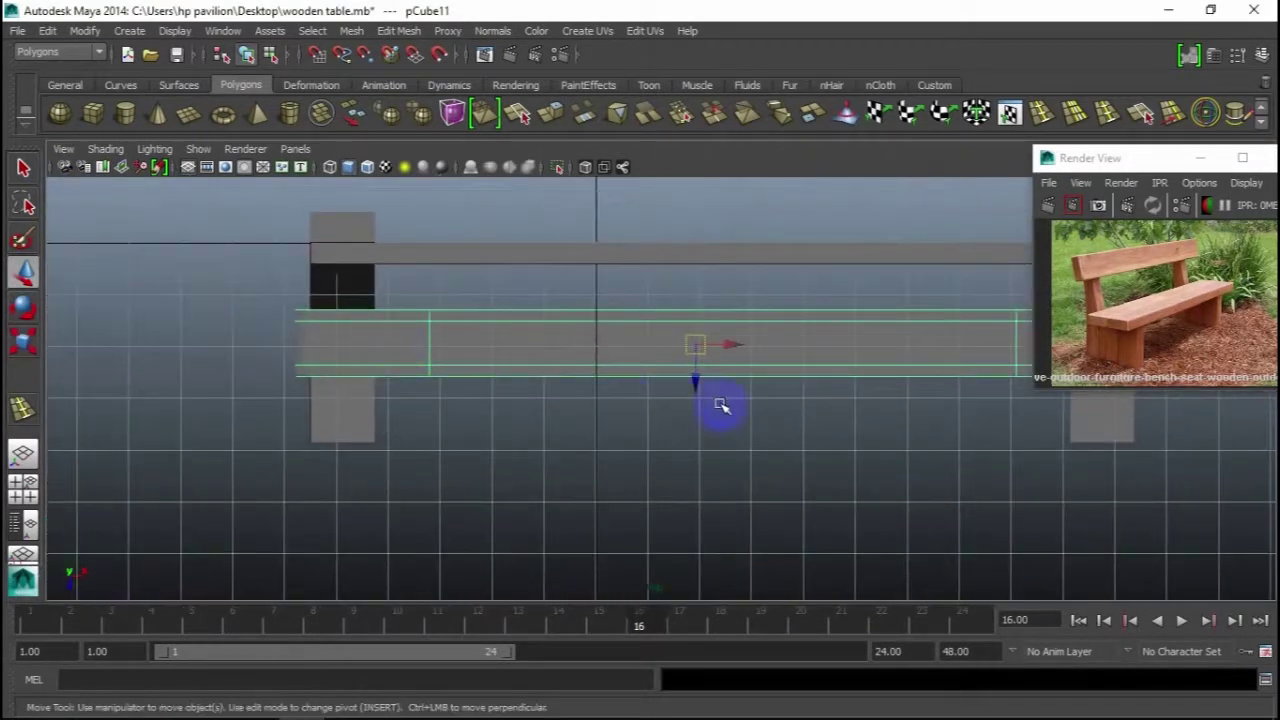
pyautogui.moveTo(698, 388); pyautogui.dragTo(696, 457)
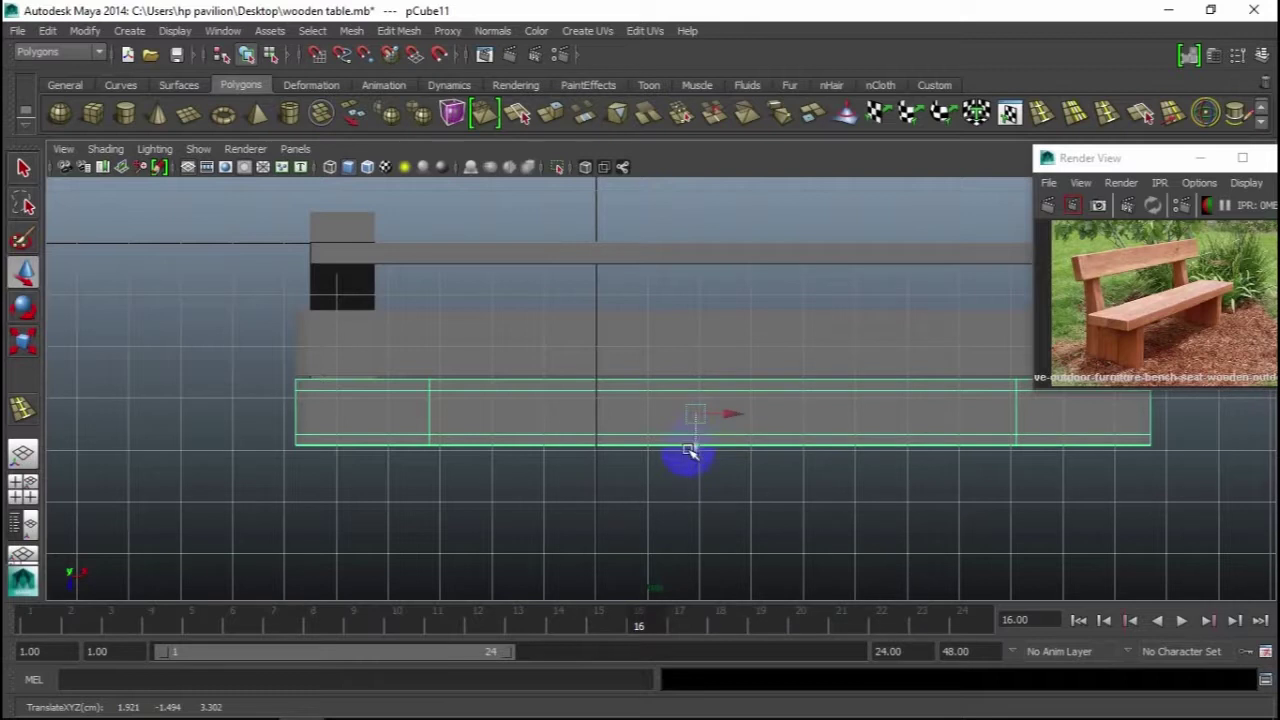
# Step: Shorten the front seat plank slightly with the Scale tool
pyautogui.press('space')
pyautogui.press('space')
pyautogui.moveTo(833, 365)
pyautogui.keyDown('alt'); pyautogui.mouseDown()
pyautogui.moveTo(737, 429)
pyautogui.moveTo(731, 374)
pyautogui.moveTo(471, 426)
pyautogui.moveTo(517, 533)
pyautogui.moveTo(663, 374)
pyautogui.moveTo(706, 386)
pyautogui.moveTo(580, 409)
pyautogui.moveTo(560, 395)
pyautogui.mouseUp(); pyautogui.keyUp('alt')
pyautogui.click(505, 357)
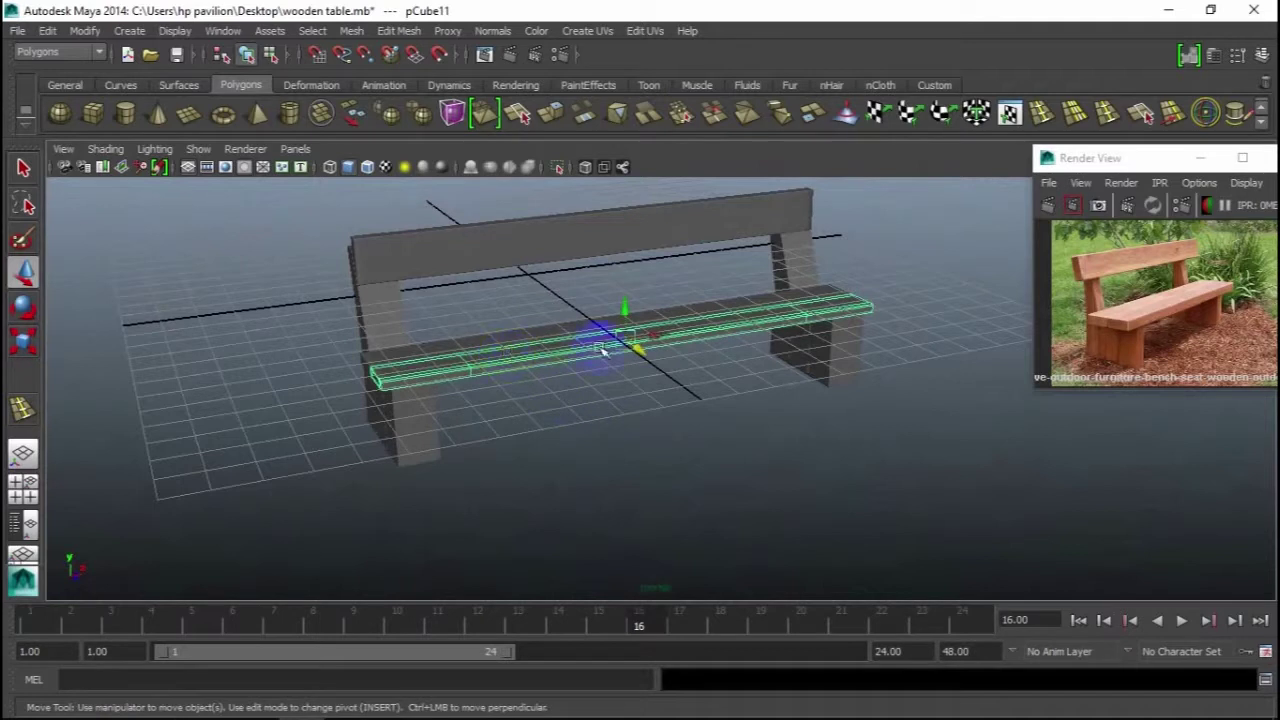
pyautogui.press('r')
pyautogui.moveTo(662, 338); pyautogui.dragTo(661, 338)
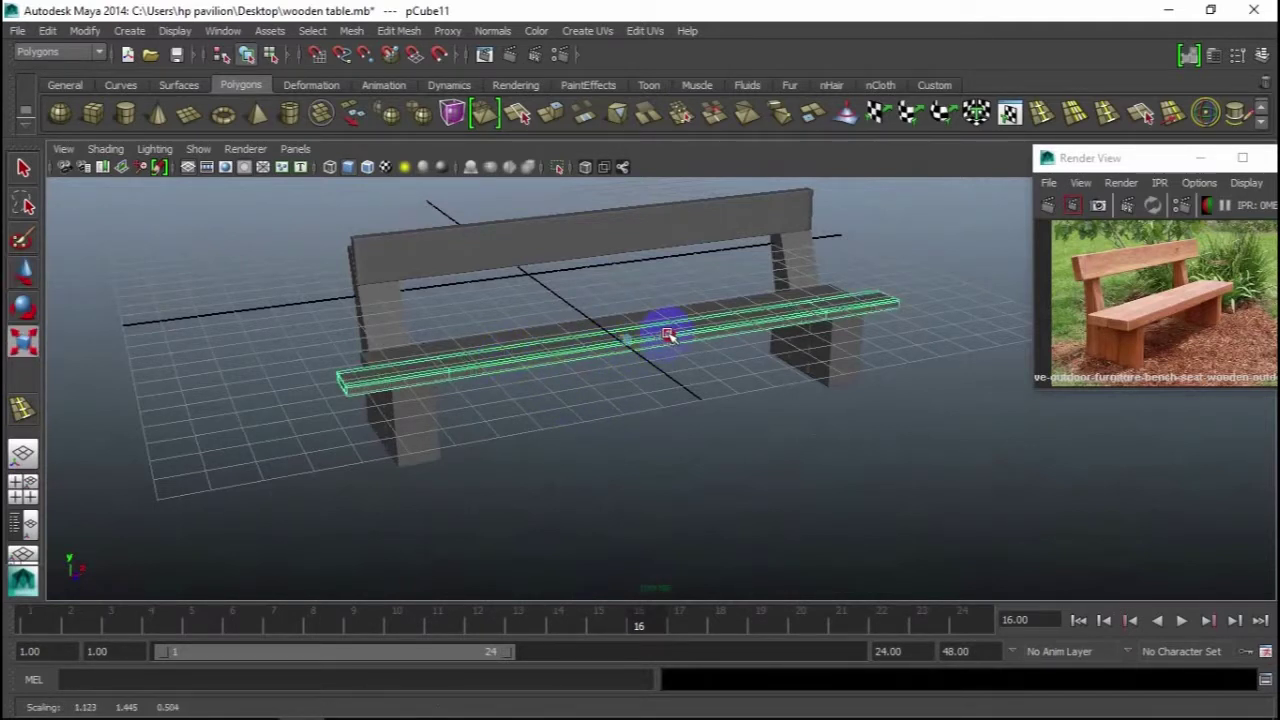
pyautogui.click(568, 326)
# Step: Stretch pCube10 longer along its length in the front view
pyautogui.keyDown('alt'); pyautogui.moveTo(715, 410); pyautogui.dragTo(670, 452); pyautogui.keyUp('alt')
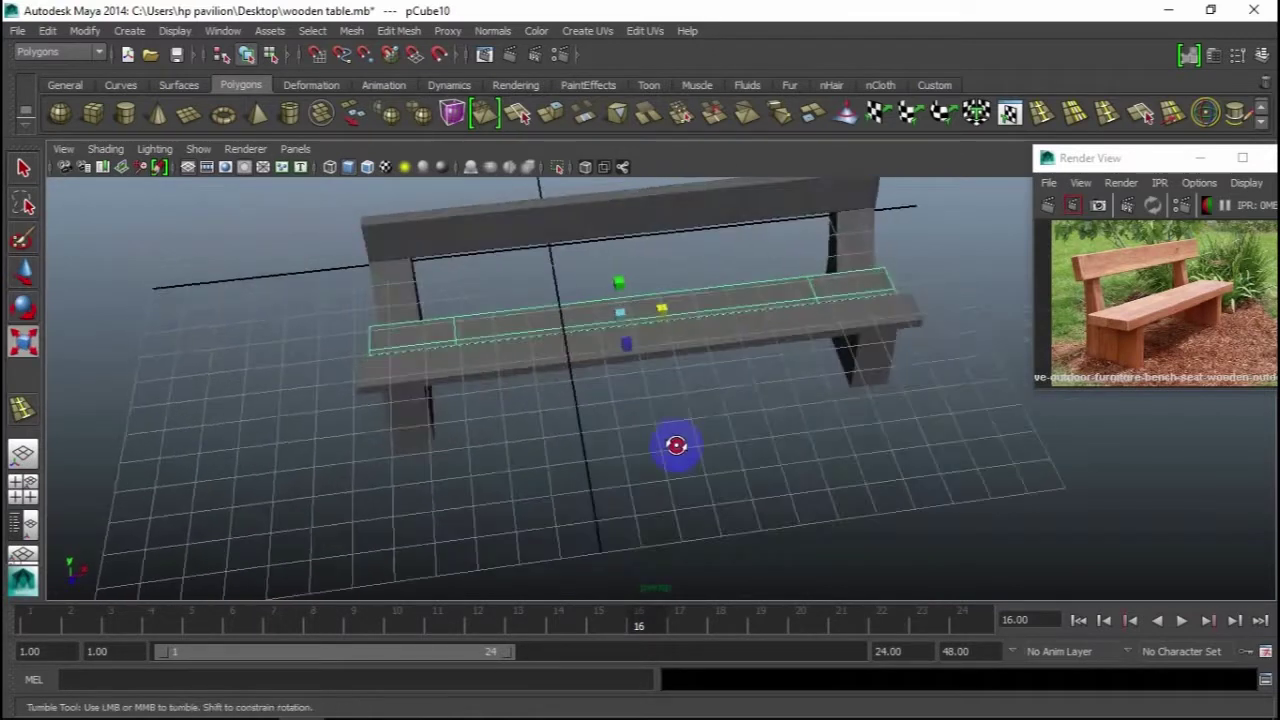
pyautogui.press('space')
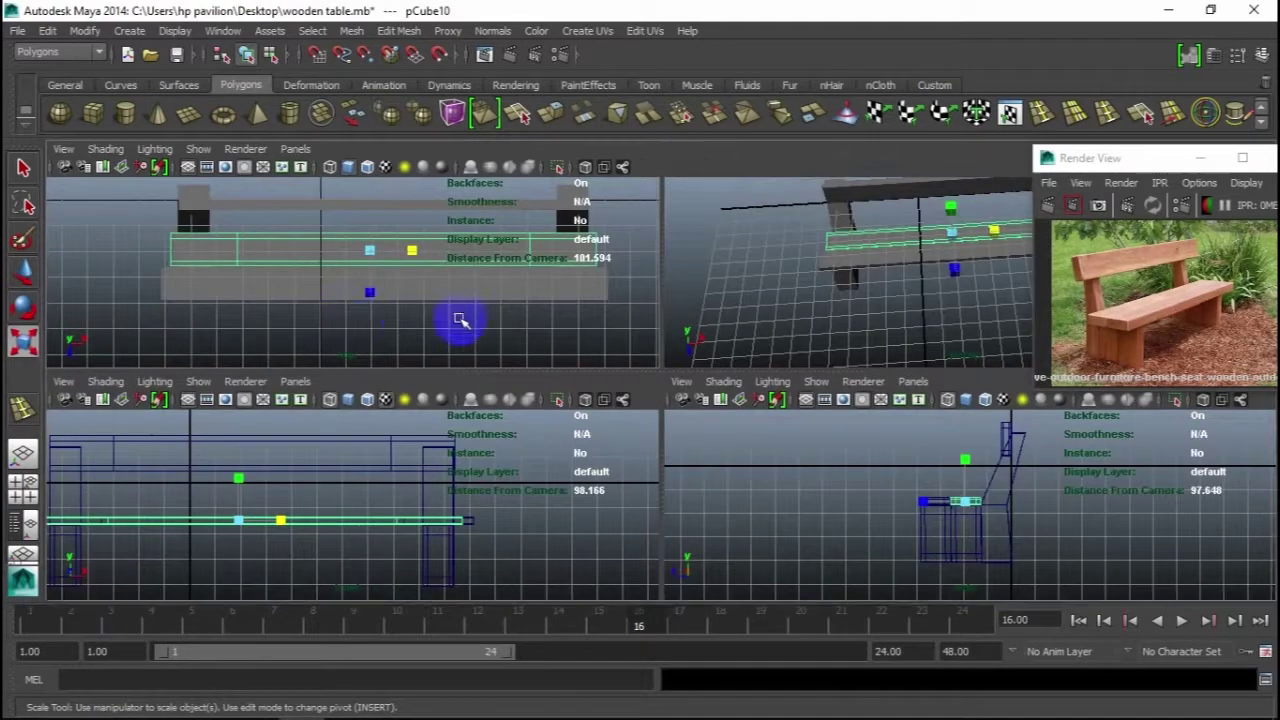
pyautogui.press('space')
pyautogui.moveTo(738, 347); pyautogui.dragTo(742, 347)
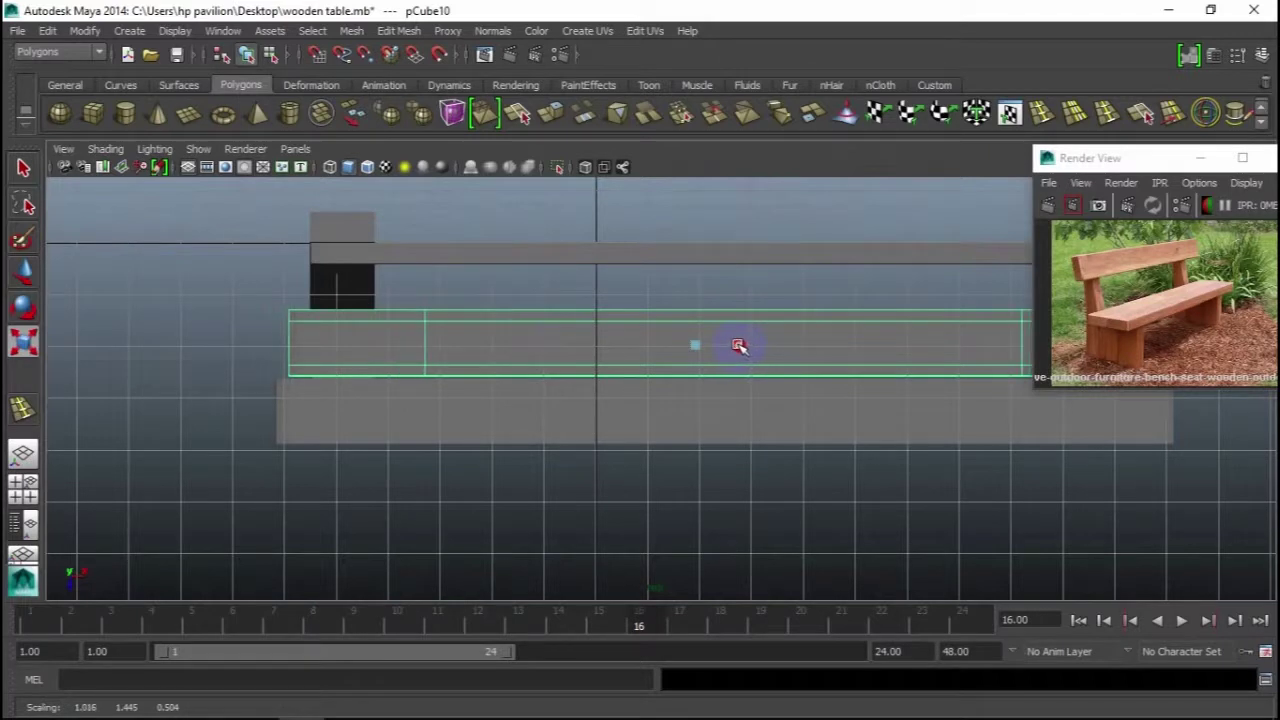
# Step: Select pCube10's left-end vertices and move them slightly
pyautogui.moveTo(272, 318); pyautogui.dragTo(208, 298, button='right')
pyautogui.moveTo(275, 405); pyautogui.dragTo(276, 406)
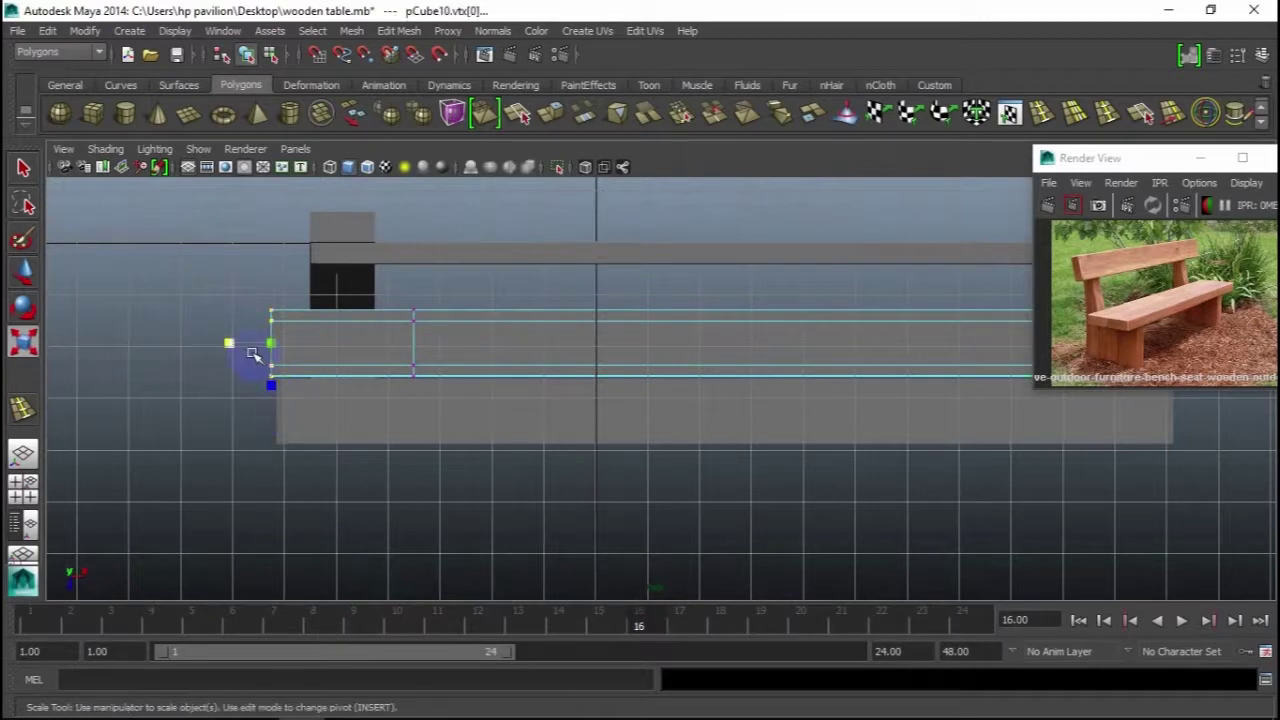
pyautogui.press('w')
pyautogui.moveTo(315, 346); pyautogui.dragTo(316, 343)
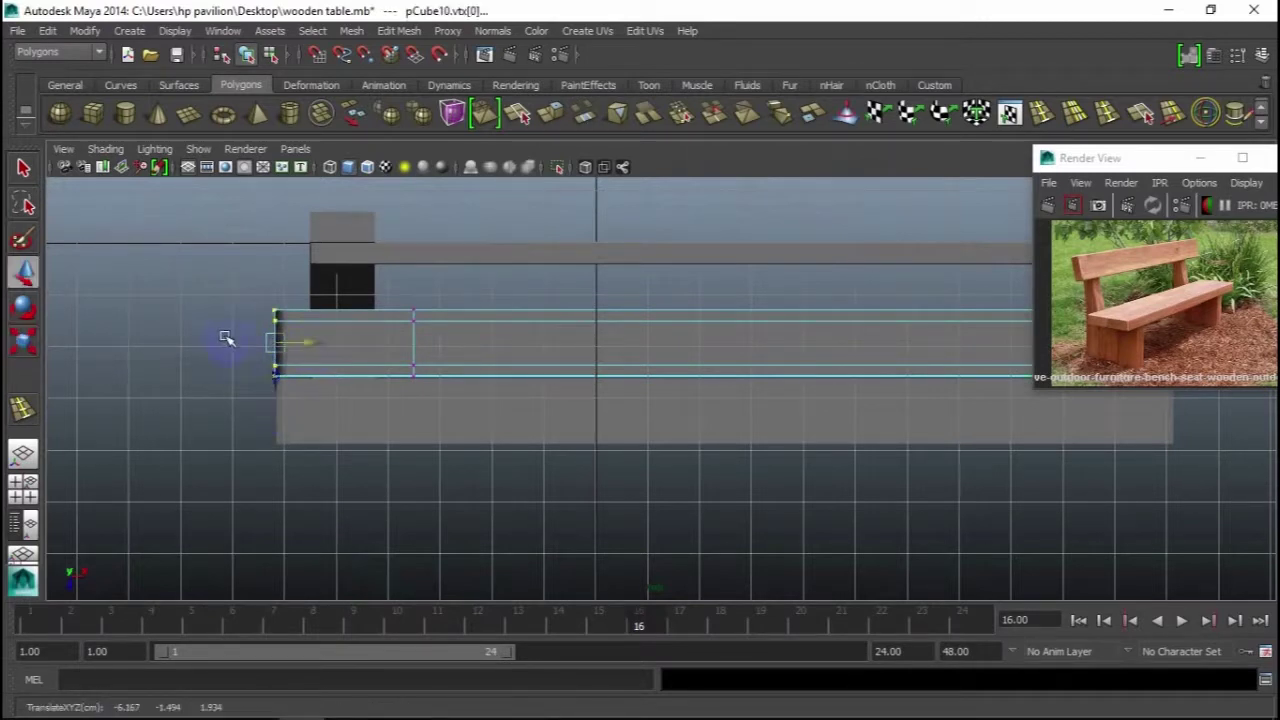
pyautogui.scroll(3, 253, 410)
pyautogui.click(153, 508)
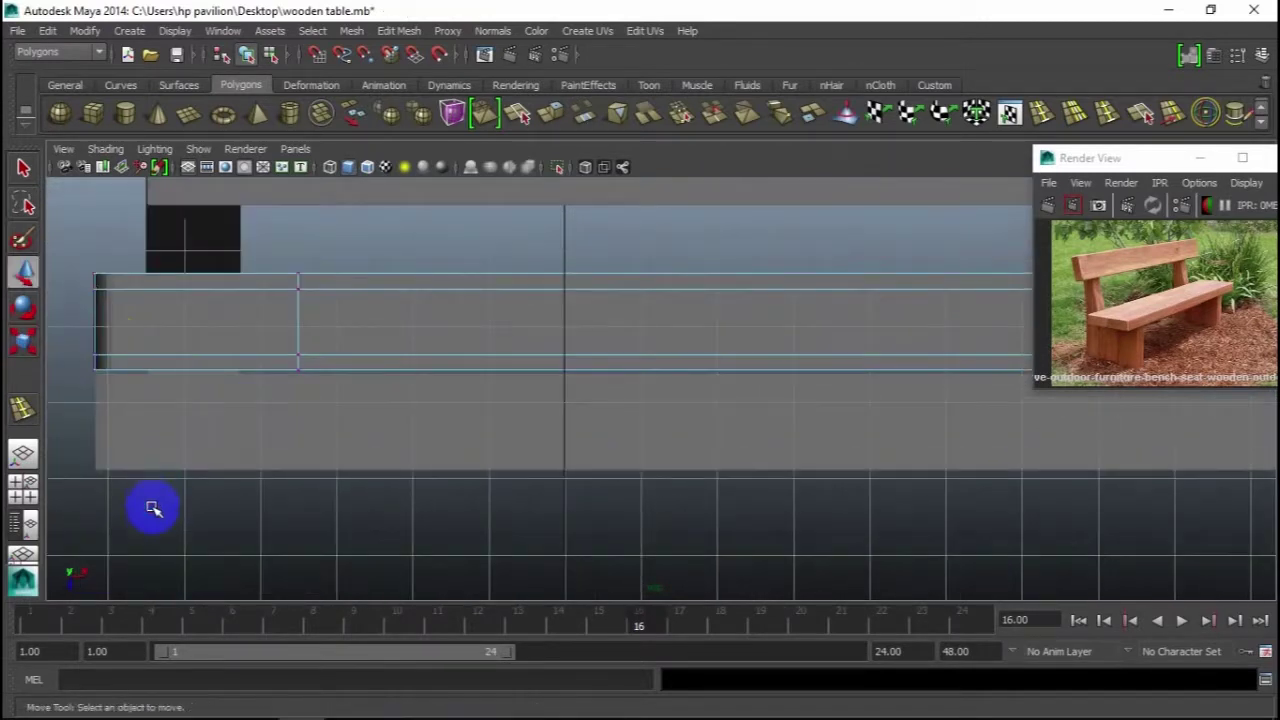
# Step: Undo the last vertex move, return pCube10 to object mode, and frame the bench
pyautogui.moveTo(148, 334); pyautogui.dragTo(221, 308, button='right')
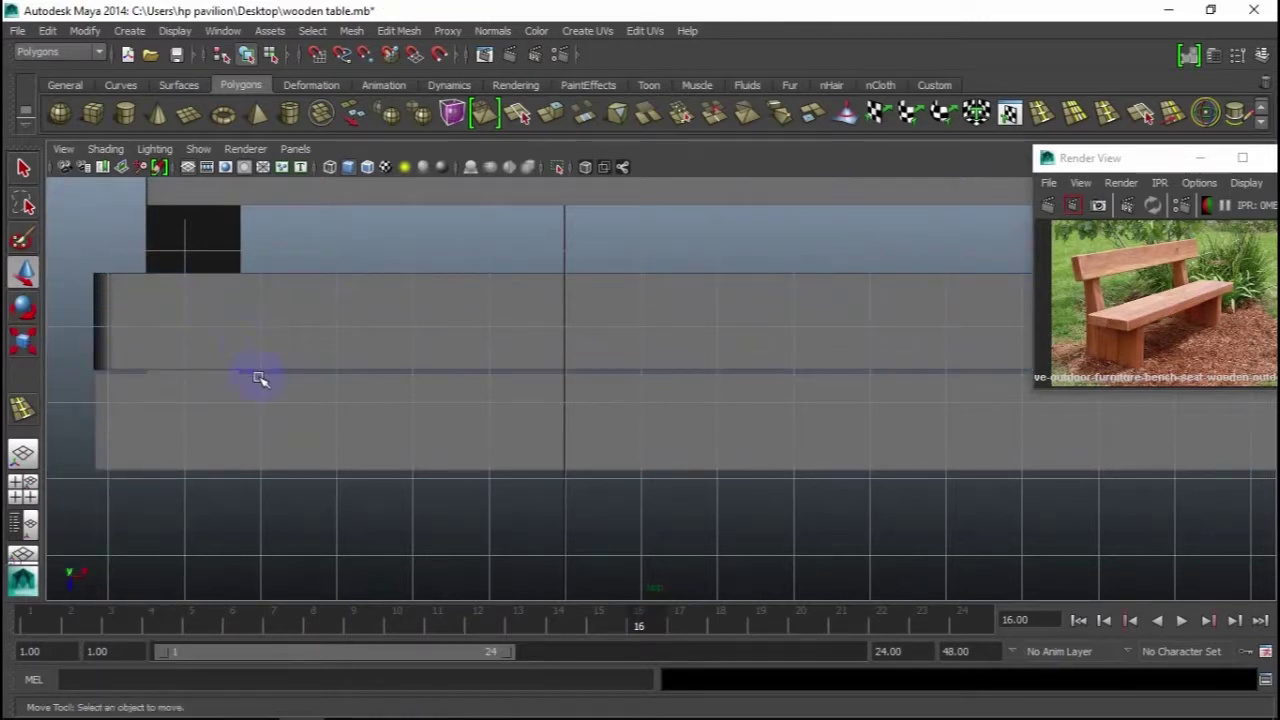
pyautogui.hotkey('ctrl', 'z')
pyautogui.hotkey('ctrl', 'z')
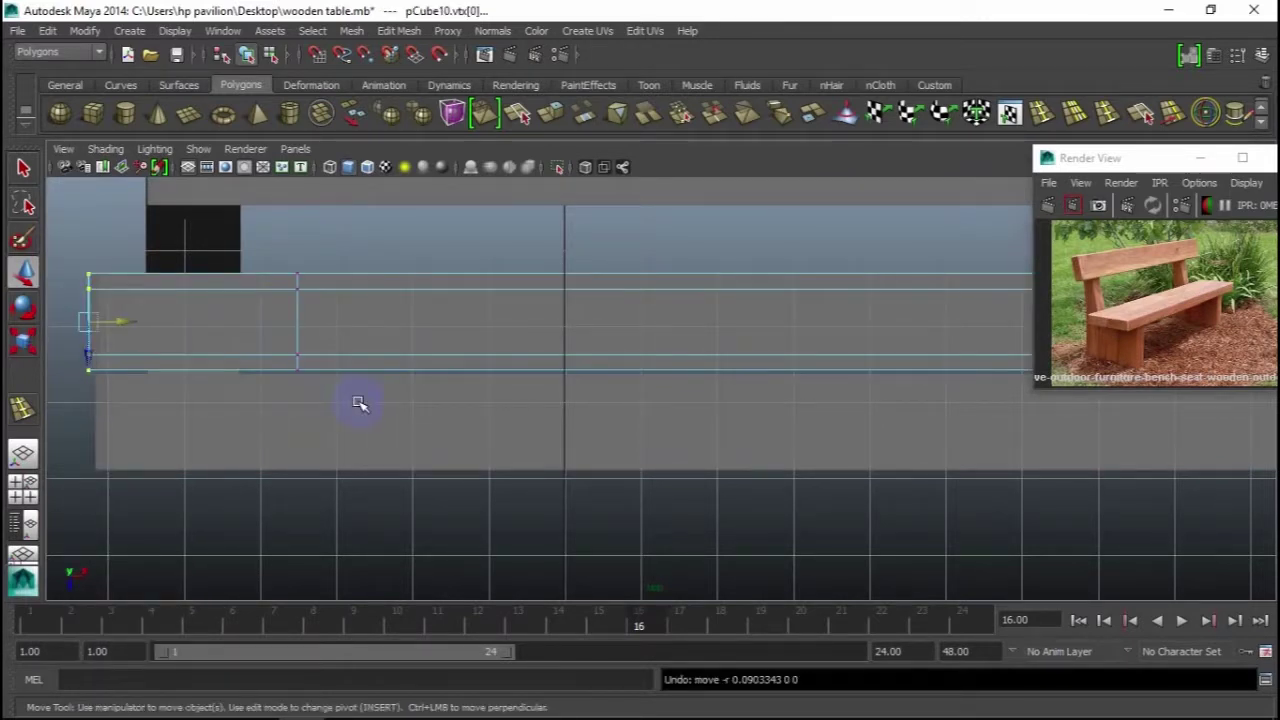
pyautogui.click(317, 520)
pyautogui.press('a')
pyautogui.moveTo(486, 337); pyautogui.dragTo(555, 300, button='right')
pyautogui.press('space')
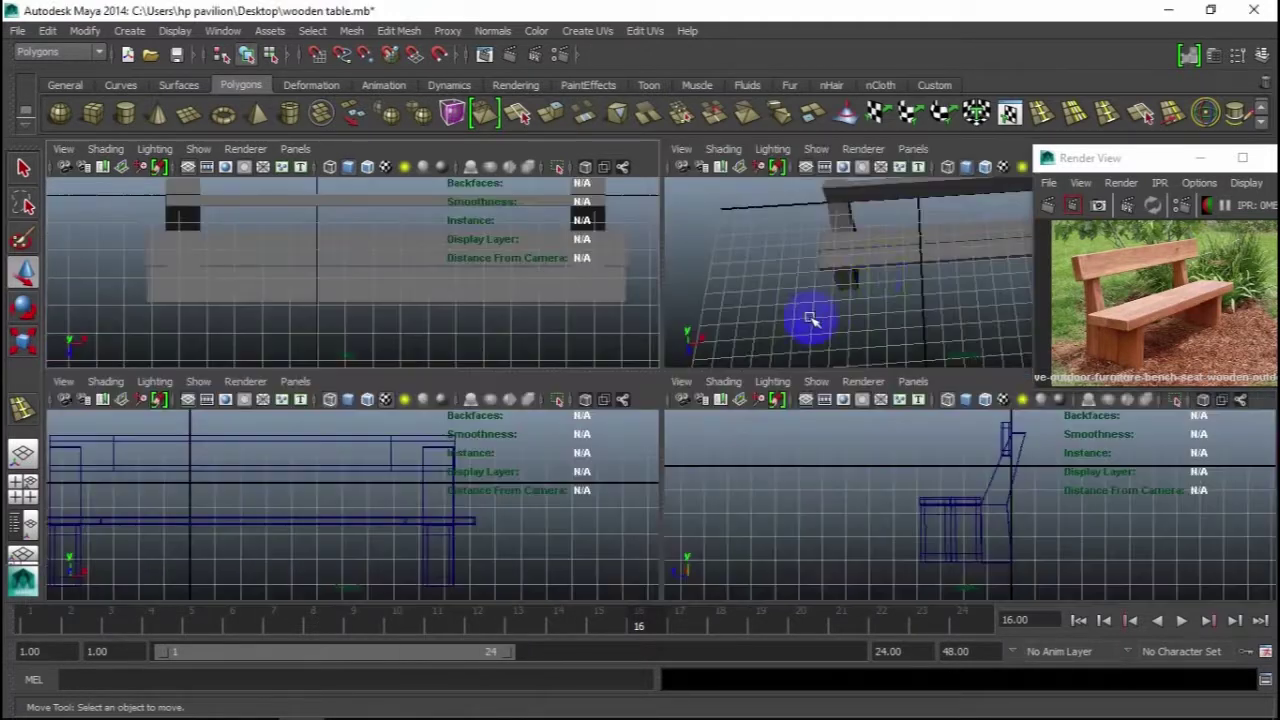
# Step: Raise the second seat plank pCube11 up into place beside pCube10
pyautogui.press('space')
pyautogui.moveTo(663, 383)
pyautogui.keyDown('alt'); pyautogui.mouseDown()
pyautogui.moveTo(556, 330)
pyautogui.moveTo(517, 294)
pyautogui.moveTo(457, 274)
pyautogui.moveTo(580, 366)
pyautogui.moveTo(589, 388)
pyautogui.moveTo(770, 355)
pyautogui.moveTo(414, 471)
pyautogui.moveTo(789, 497)
pyautogui.moveTo(646, 343)
pyautogui.moveTo(652, 284)
pyautogui.mouseUp(); pyautogui.keyUp('alt')
pyautogui.click(738, 333)
pyautogui.click(800, 313)
# Step: View the bench with smooth shading and save the scene as wooden table.mb
pyautogui.press('5')
pyautogui.moveTo(800, 313)
pyautogui.keyDown('alt'); pyautogui.mouseDown()
pyautogui.moveTo(609, 371)
pyautogui.moveTo(594, 294)
pyautogui.moveTo(537, 451)
pyautogui.moveTo(749, 374)
pyautogui.moveTo(917, 366)
pyautogui.moveTo(973, 383)
pyautogui.mouseUp(); pyautogui.keyUp('alt')
pyautogui.scroll(3, 609, 350)
pyautogui.scroll(3, 680, 457)
pyautogui.click(18, 31)
pyautogui.click(43, 97)
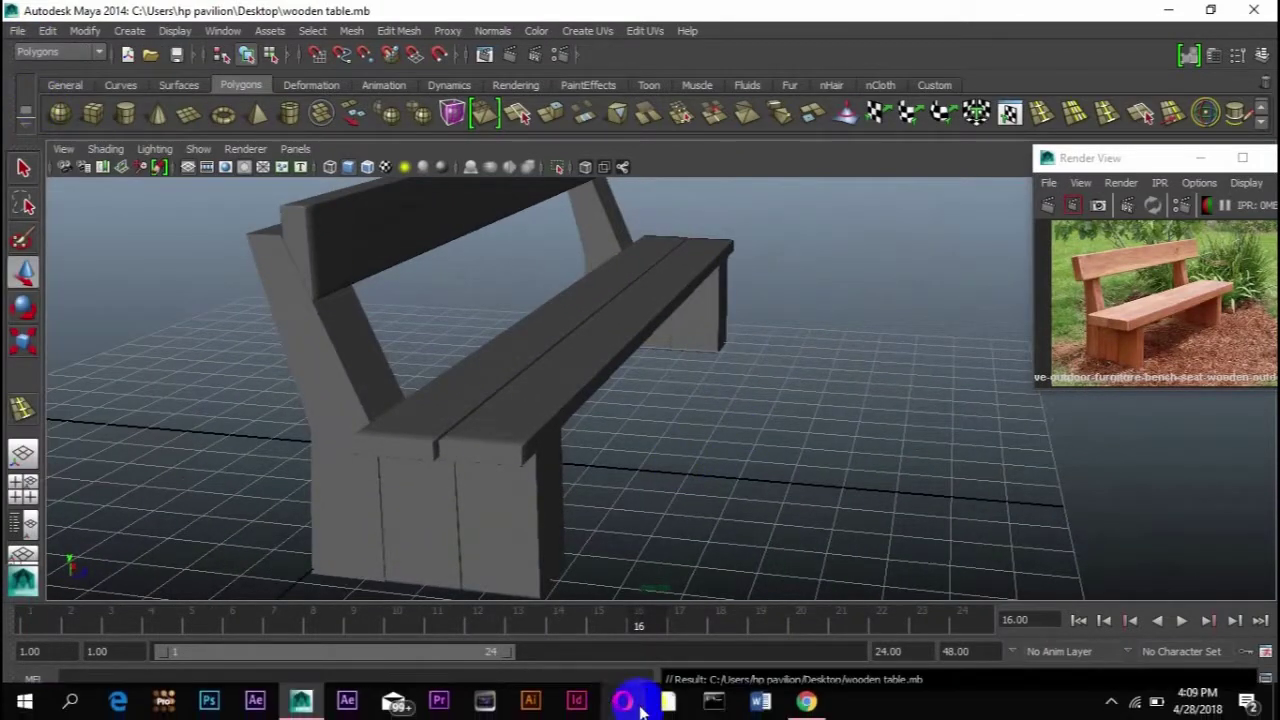
# Step: Search Google Images for 'wooden texture' and preview the straight-grained maple wood image
pyautogui.click(806, 701)
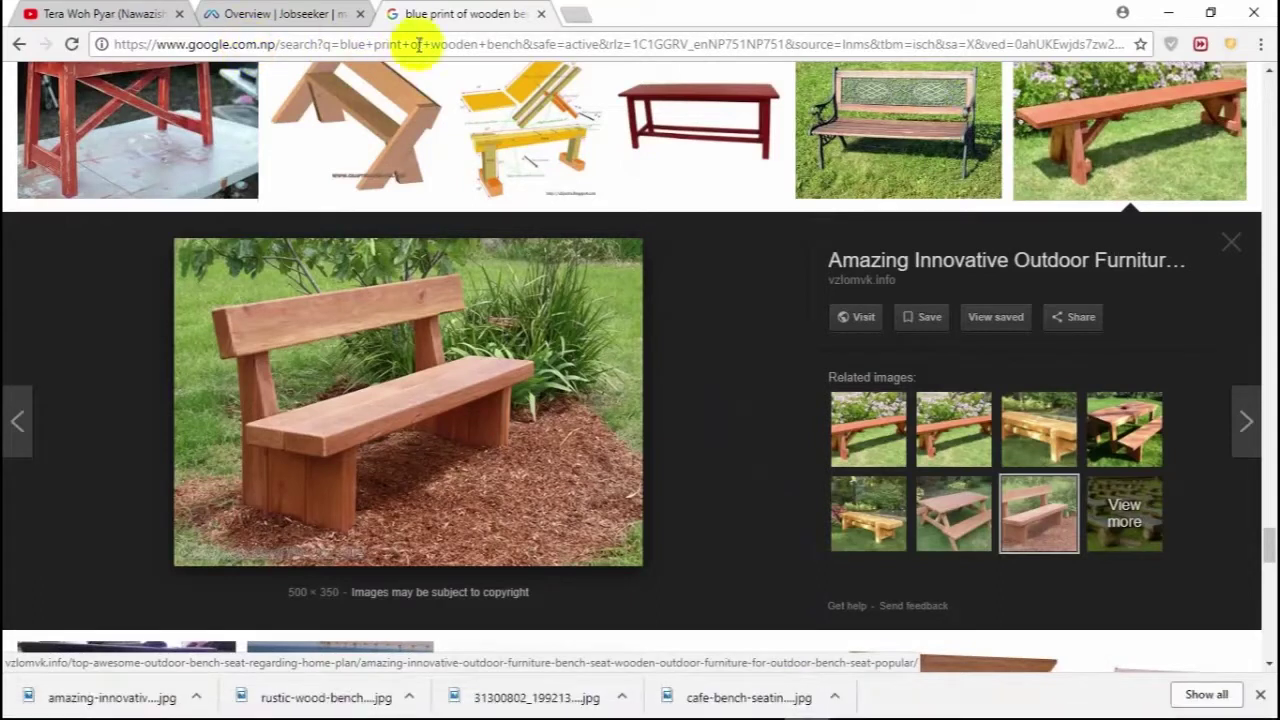
pyautogui.click(519, 46)
pyautogui.write('wooden')
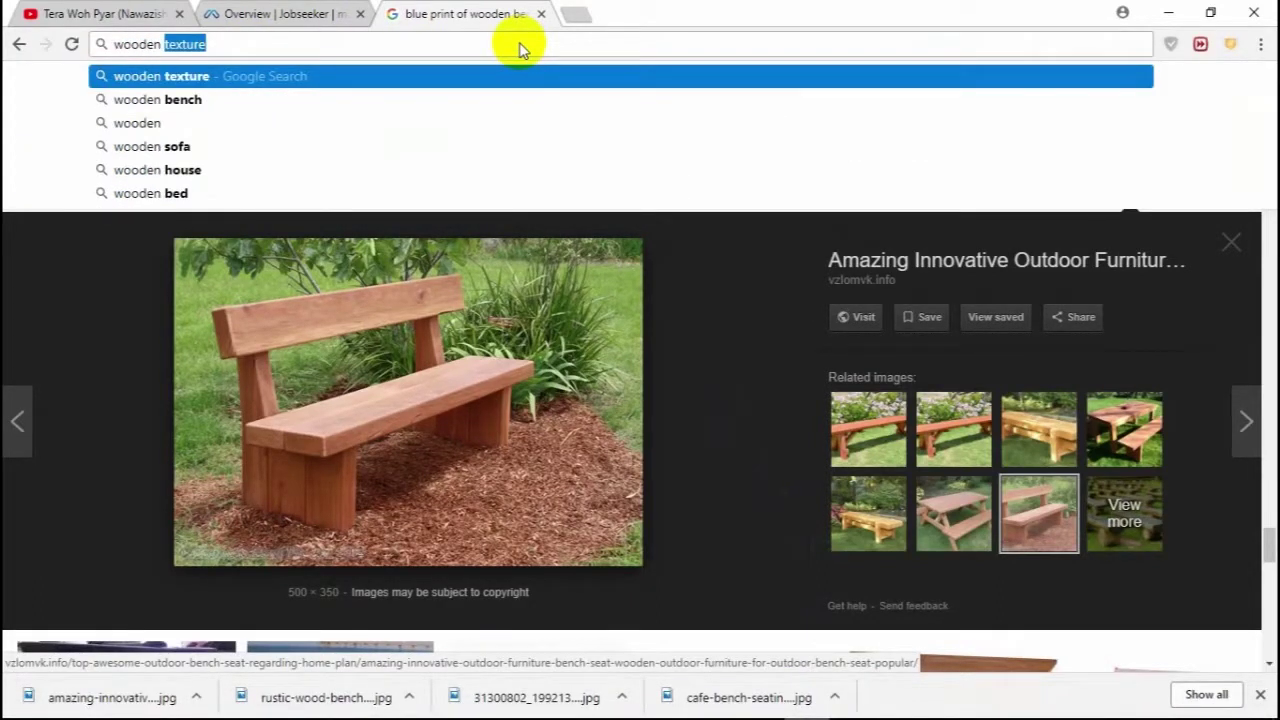
pyautogui.press('Return')
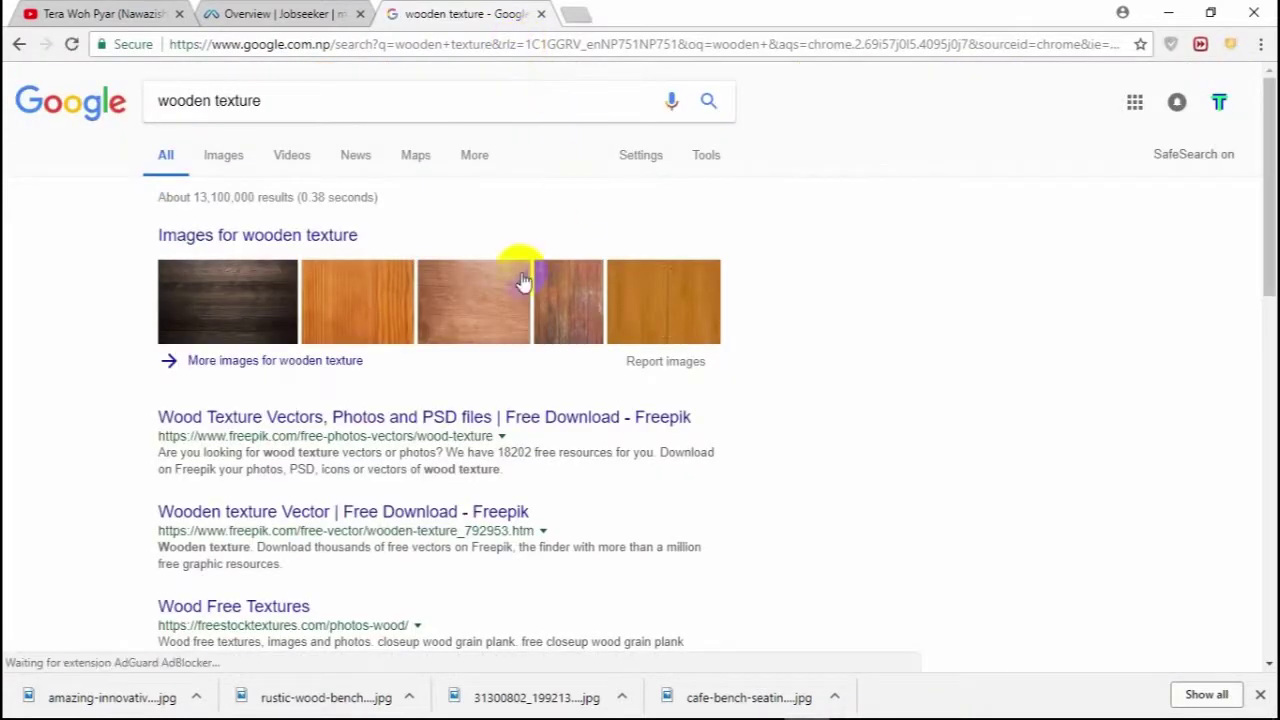
pyautogui.click(480, 298)
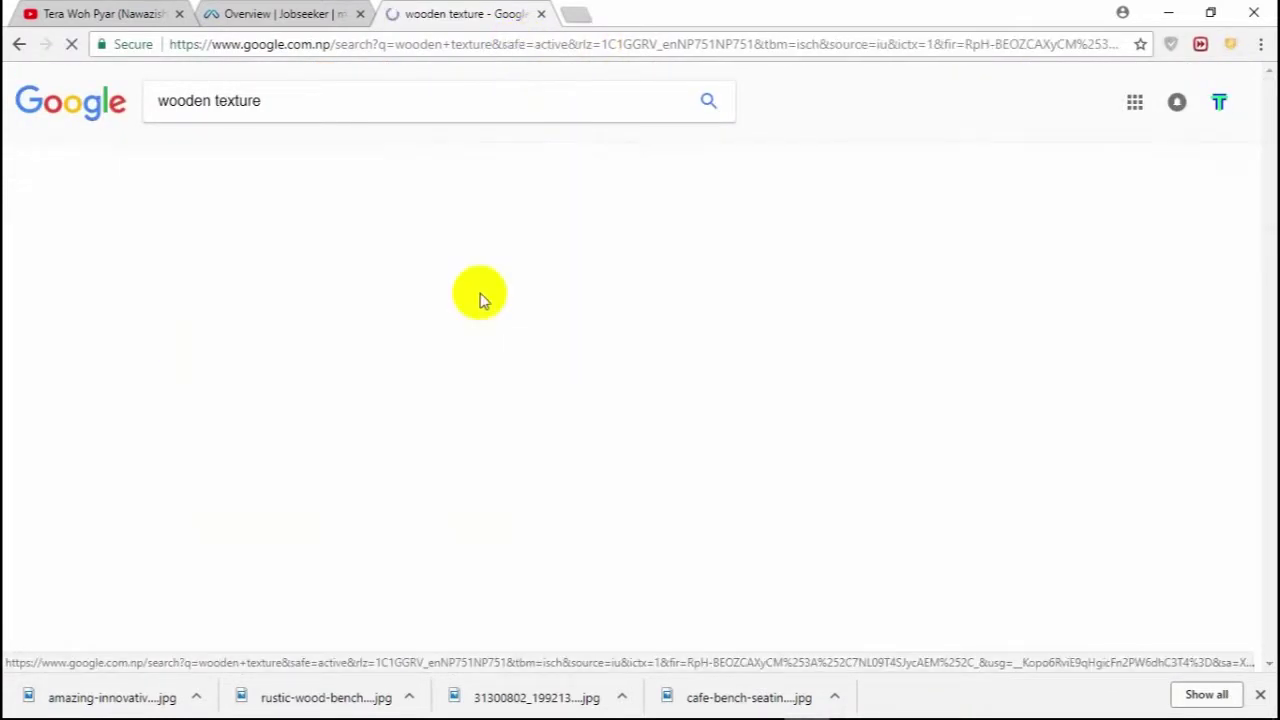
pyautogui.click(133, 341)
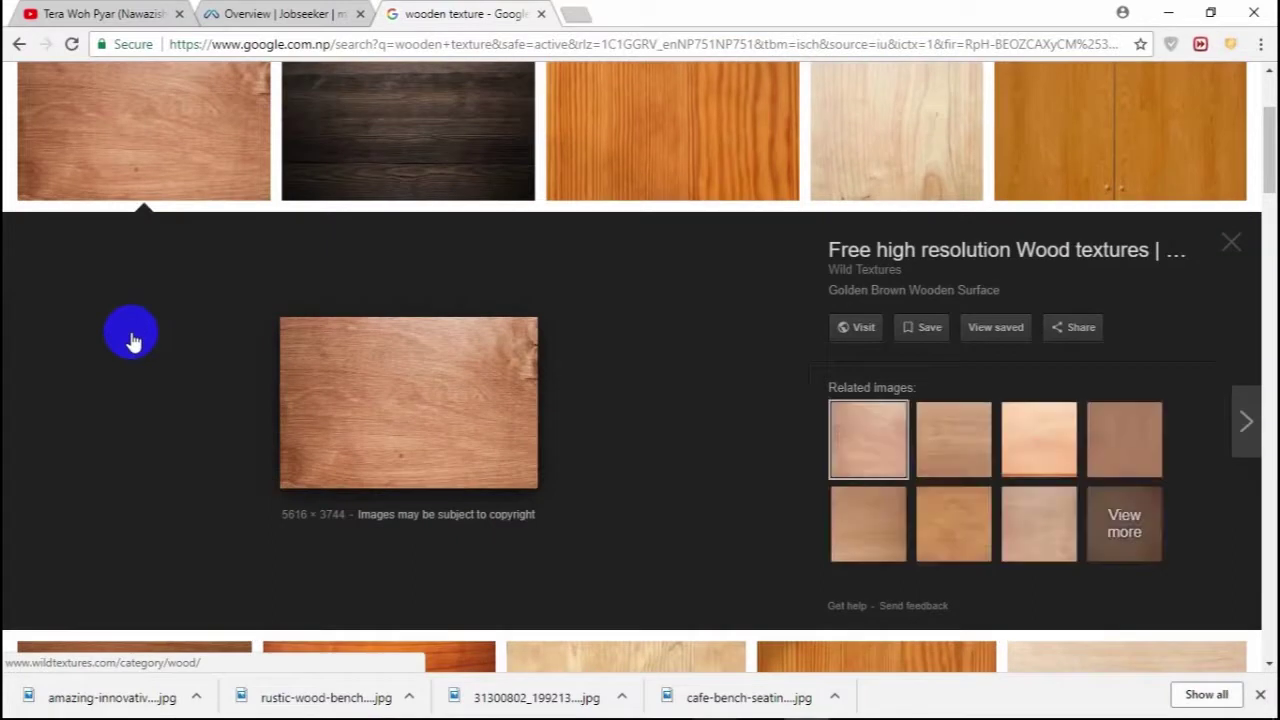
pyautogui.click(954, 465)
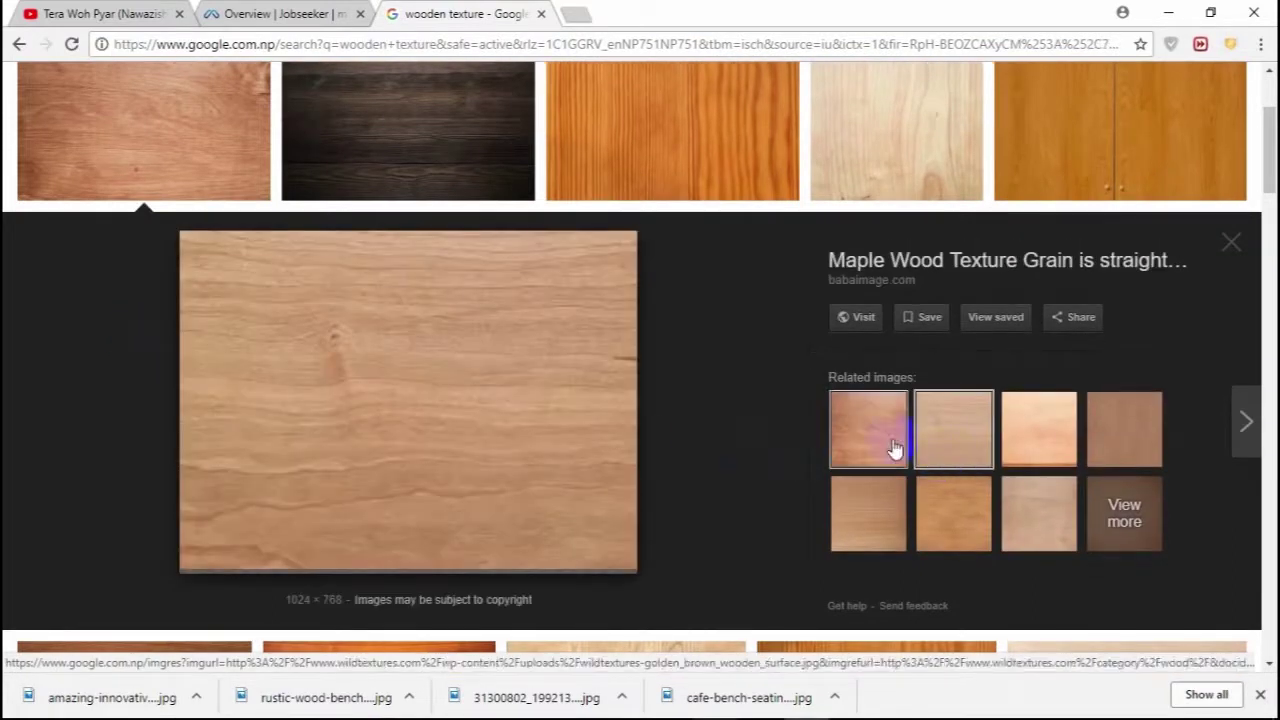
# Step: Start saving the maple image and create a new Desktop folder named texture
pyautogui.rightClick(372, 403)
pyautogui.click(455, 558)
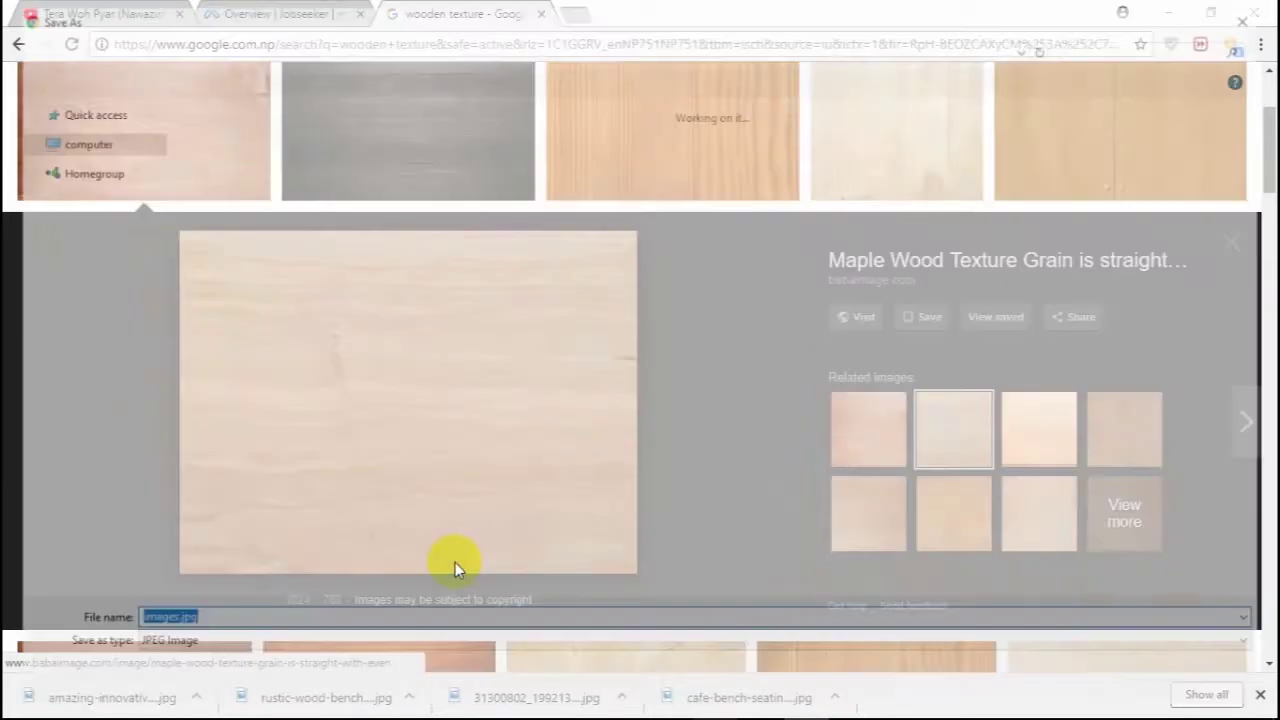
pyautogui.click(88, 103)
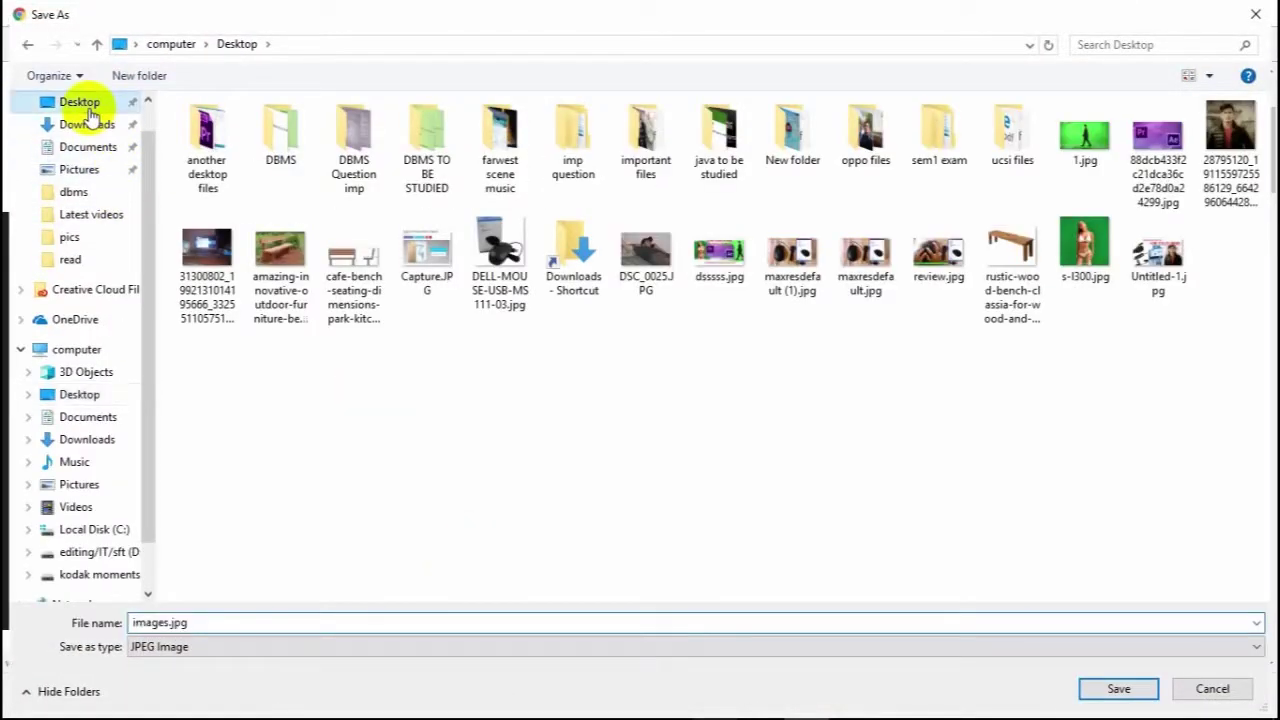
pyautogui.rightClick(534, 516)
pyautogui.click(866, 477)
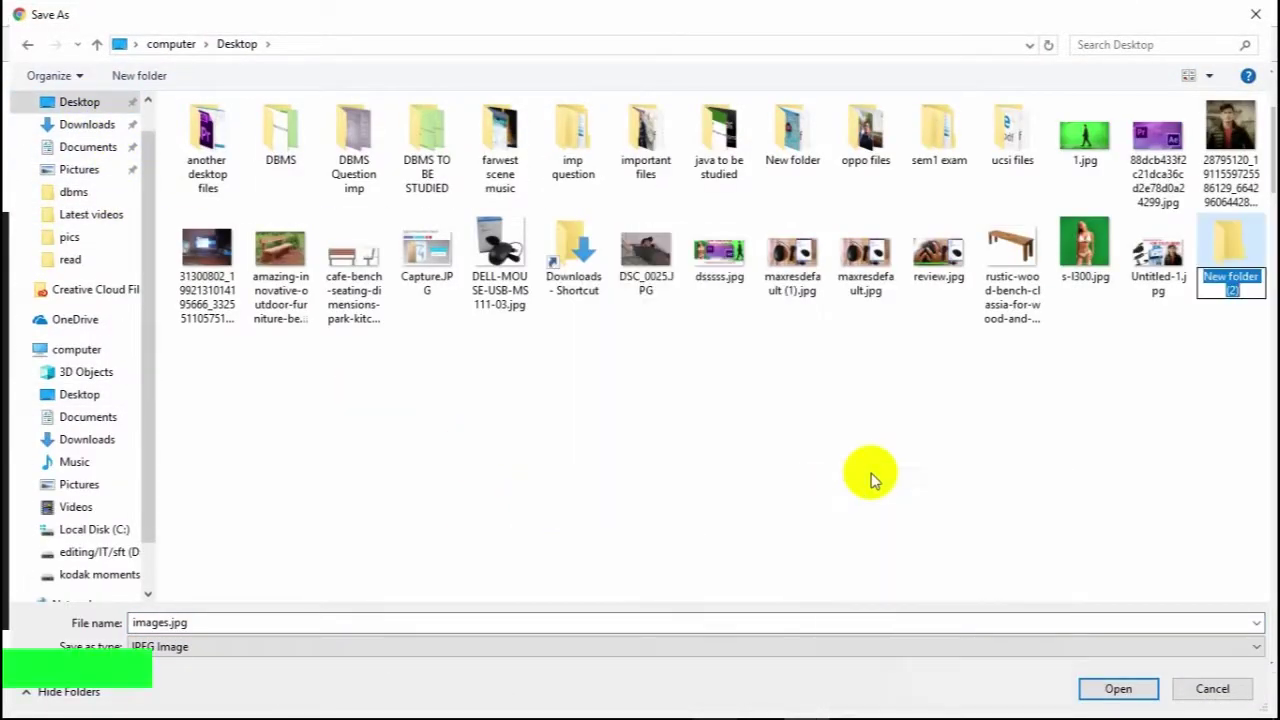
pyautogui.write('texture')
pyautogui.press('Return')
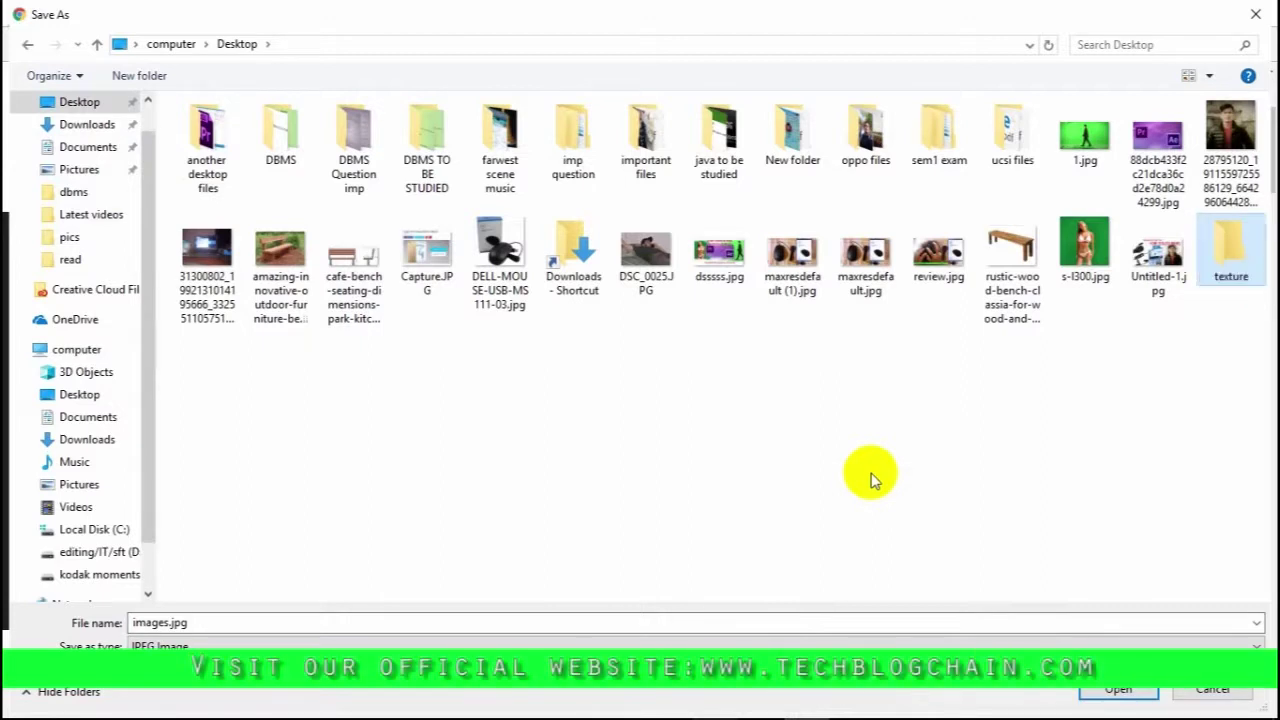
pyautogui.doubleClick(1230, 250)
# Step: Save the maple image as ee.jpg inside the texture folder
pyautogui.click(220, 620)
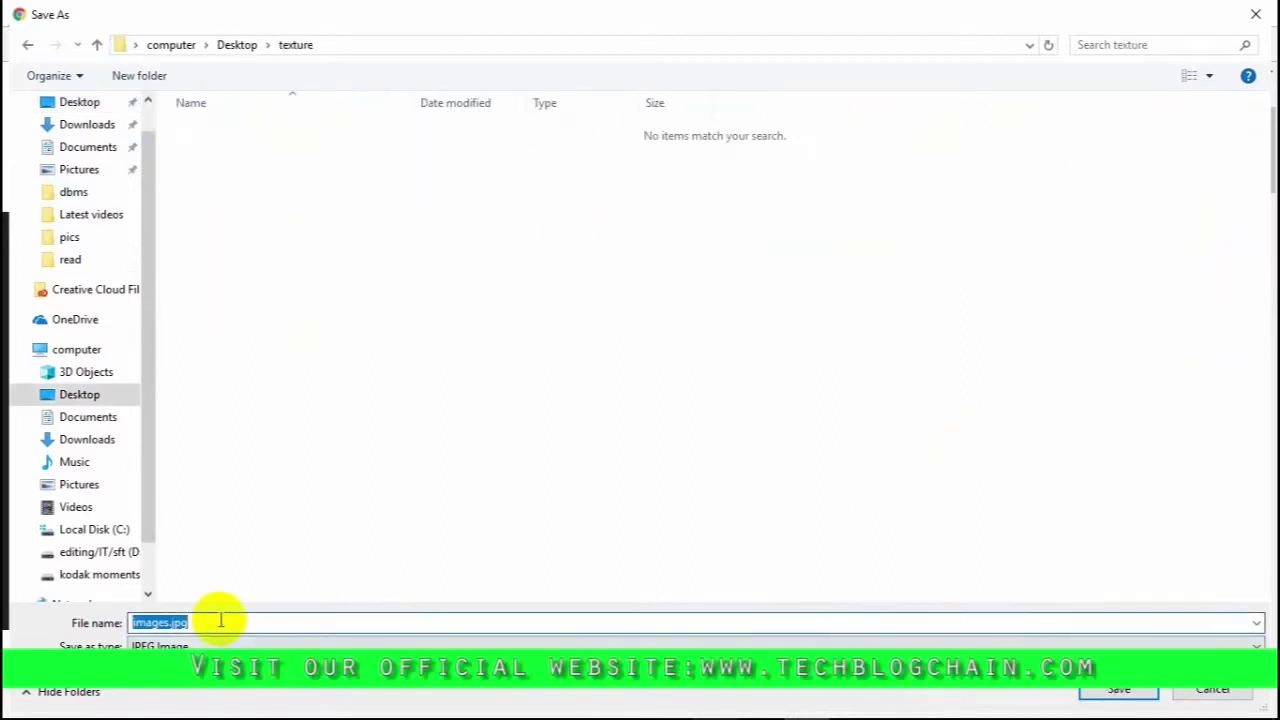
pyautogui.write('ee')
pyautogui.press('Return')
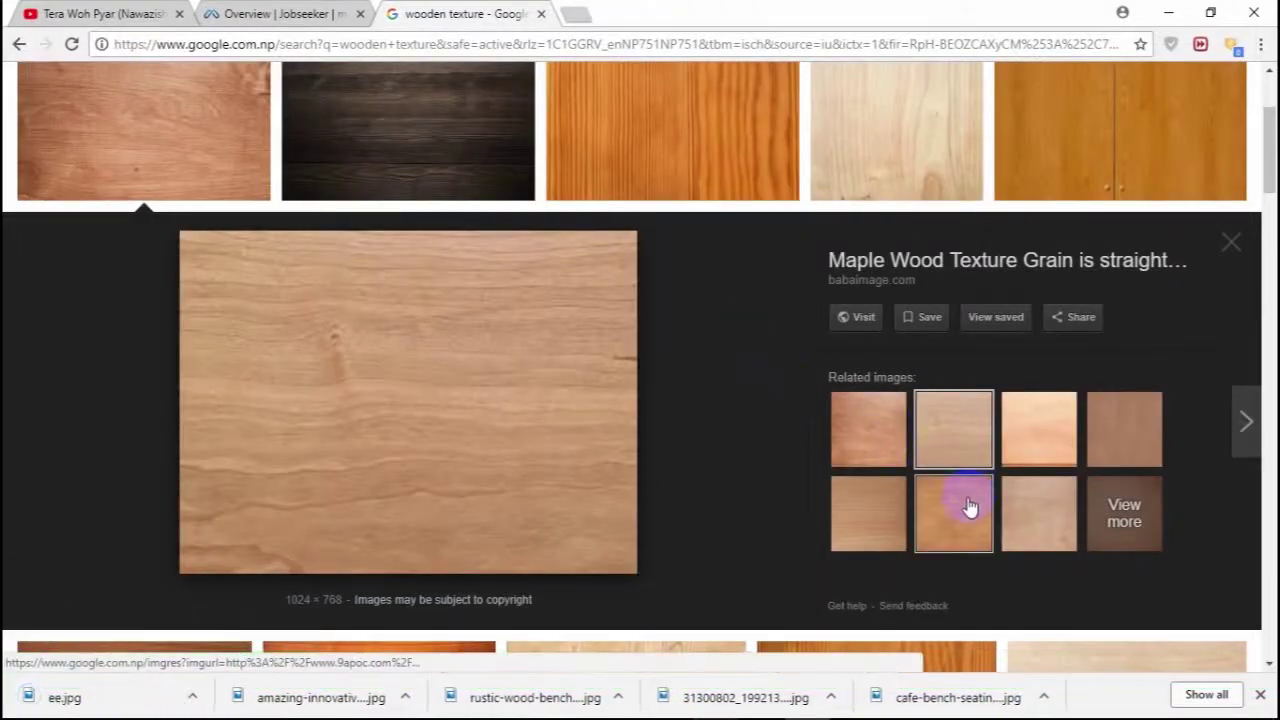
# Step: Save the white soft wood texture image as t.jpg
pyautogui.scroll(-4, 1257, 194)
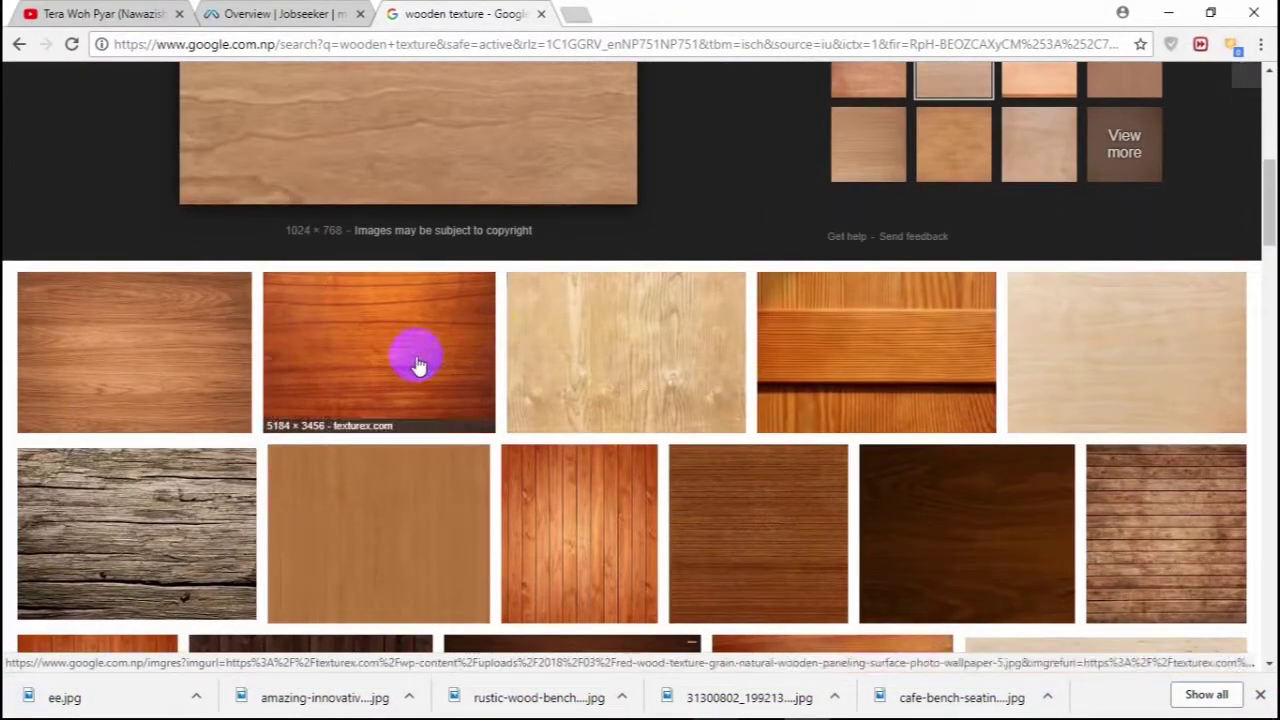
pyautogui.moveTo(1266, 229); pyautogui.dragTo(1268, 192)
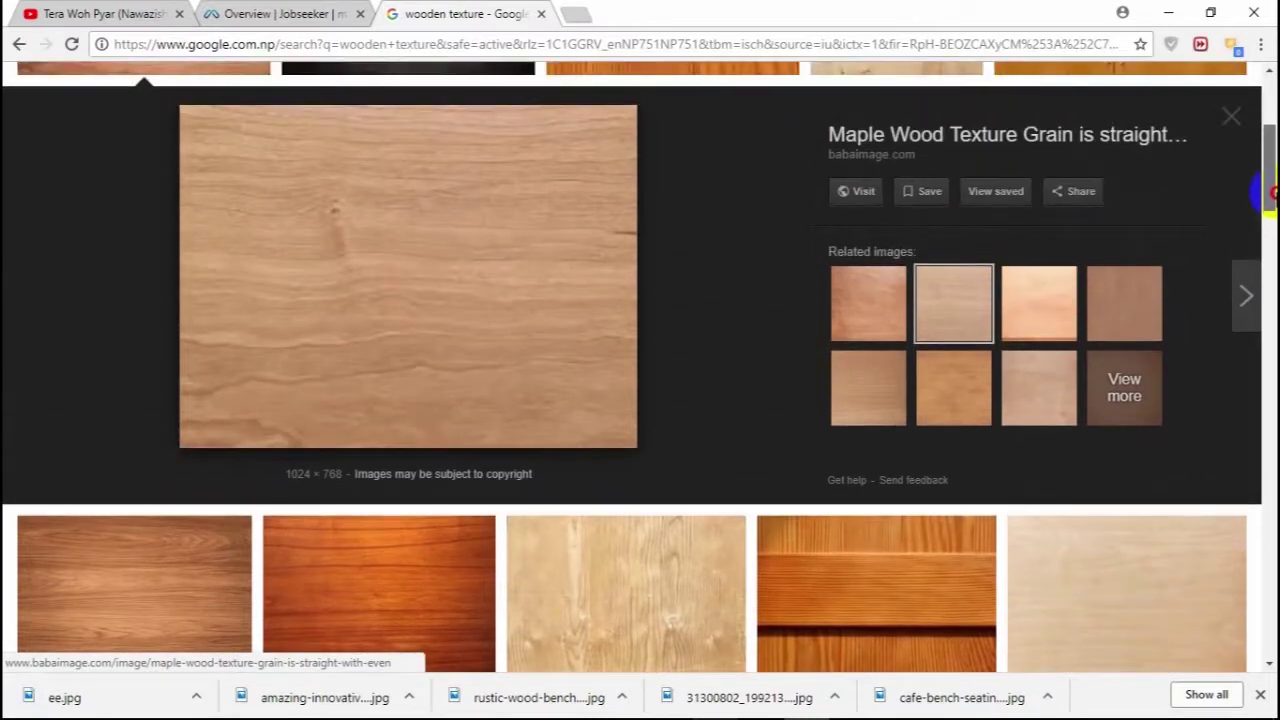
pyautogui.click(1040, 313)
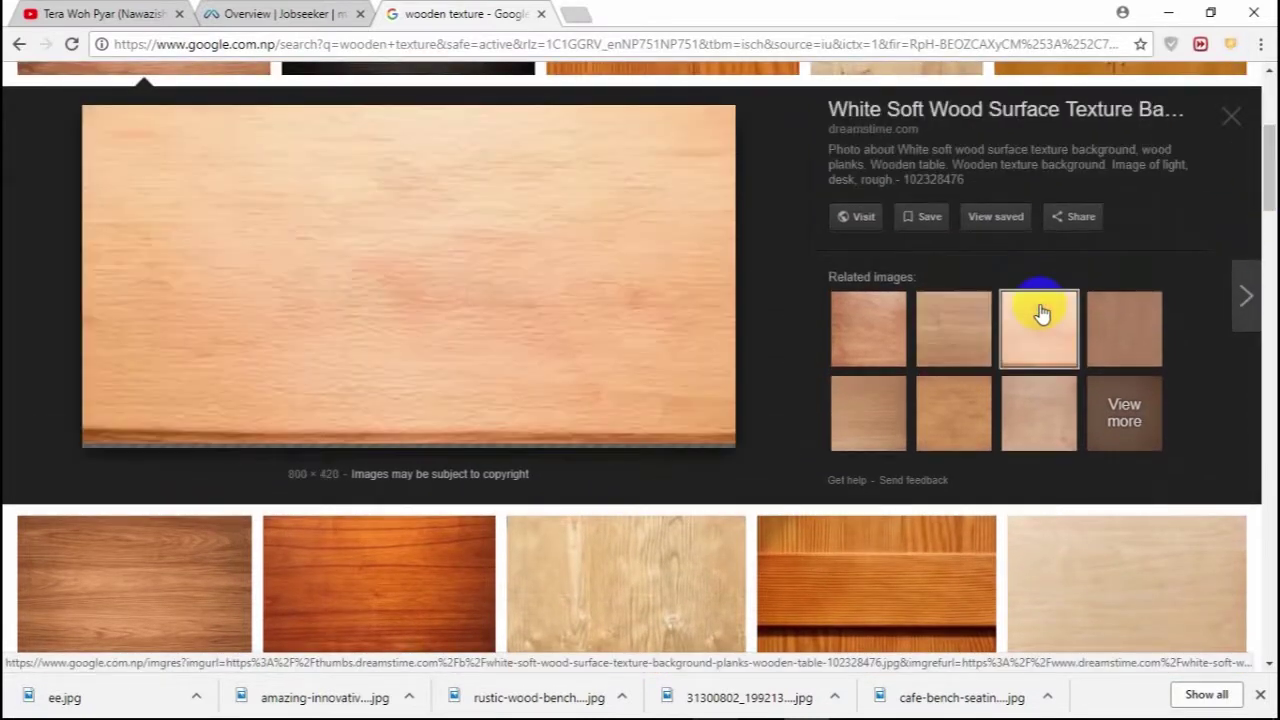
pyautogui.rightClick(272, 317)
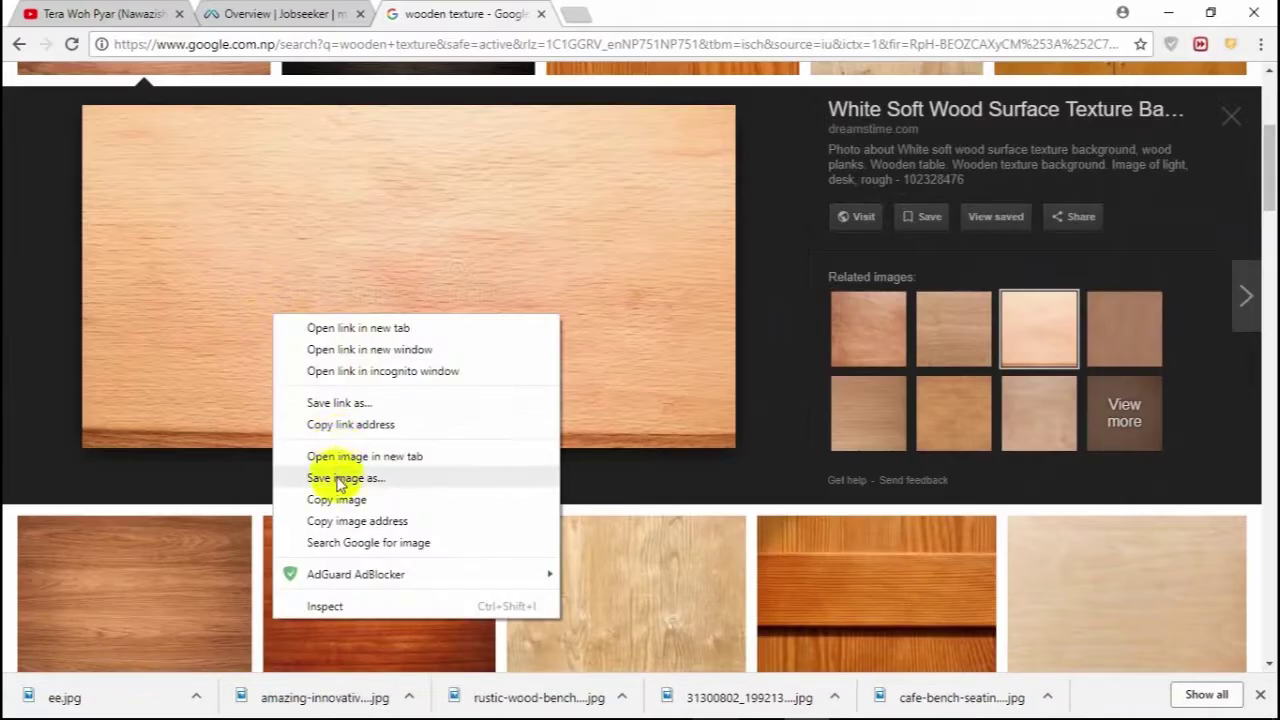
pyautogui.click(336, 479)
pyautogui.write('t')
pyautogui.press('Return')
# Step: Save the wood table texture and the Clean Plywood Texture images
pyautogui.click(945, 405)
pyautogui.rightClick(530, 343)
pyautogui.click(560, 510)
pyautogui.press('Return')
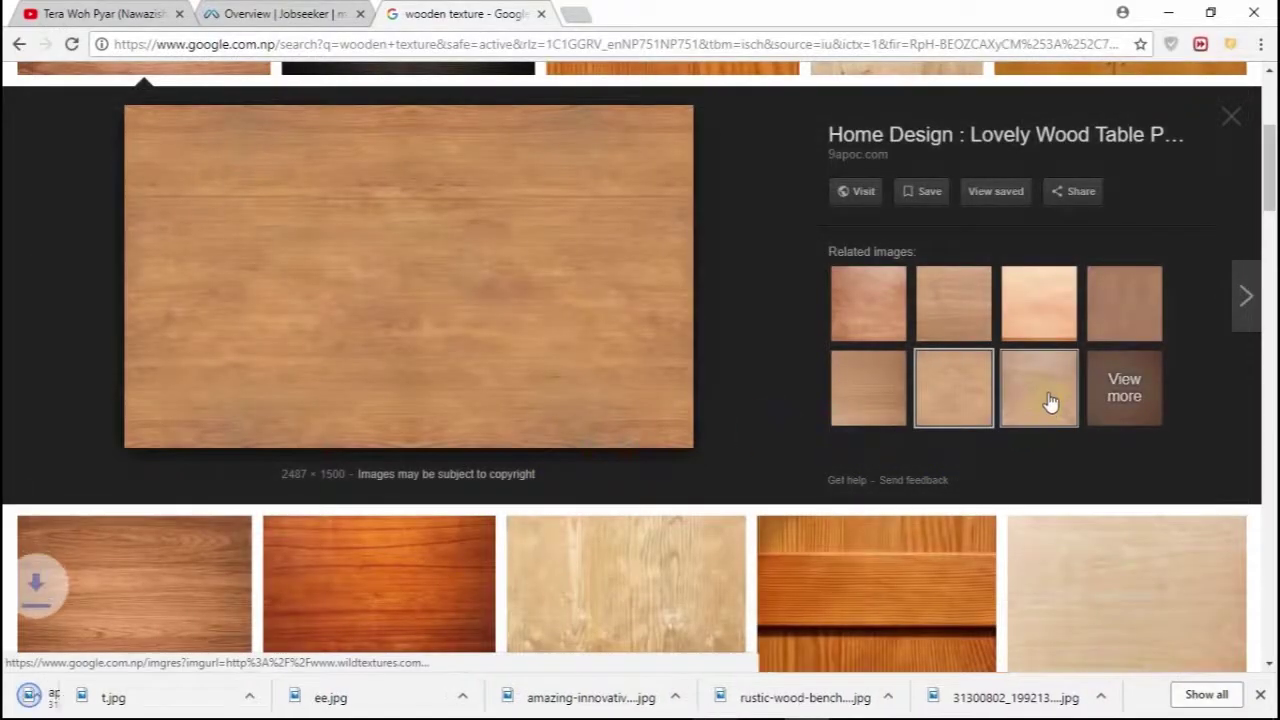
pyautogui.click(1050, 403)
pyautogui.rightClick(414, 301)
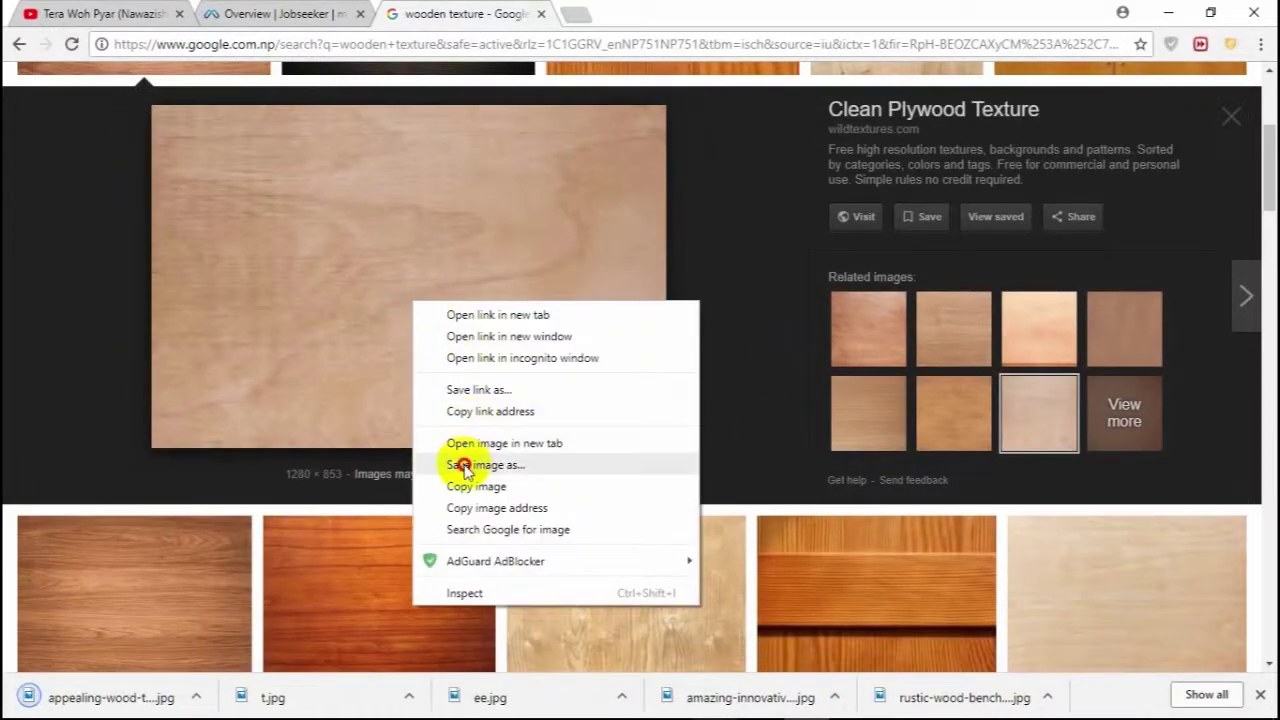
pyautogui.click(466, 465)
pyautogui.press('Return')
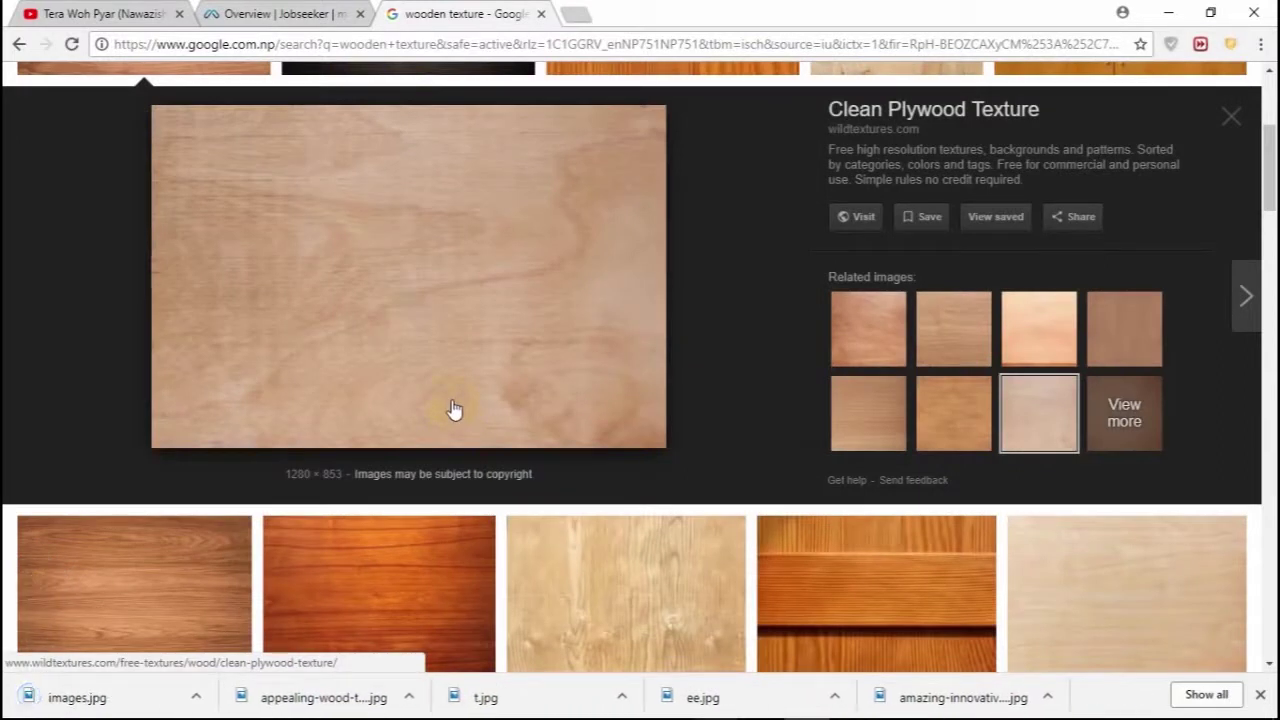
# Step: Save the artificial grass field texture to the Desktop and return to Maya
pyautogui.click(1168, 12)
pyautogui.moveTo(508, 522)
pyautogui.keyDown('alt'); pyautogui.mouseDown()
pyautogui.moveTo(543, 486)
pyautogui.moveTo(531, 494)
pyautogui.moveTo(700, 429)
pyautogui.moveTo(887, 437)
pyautogui.mouseUp(); pyautogui.keyUp('alt')
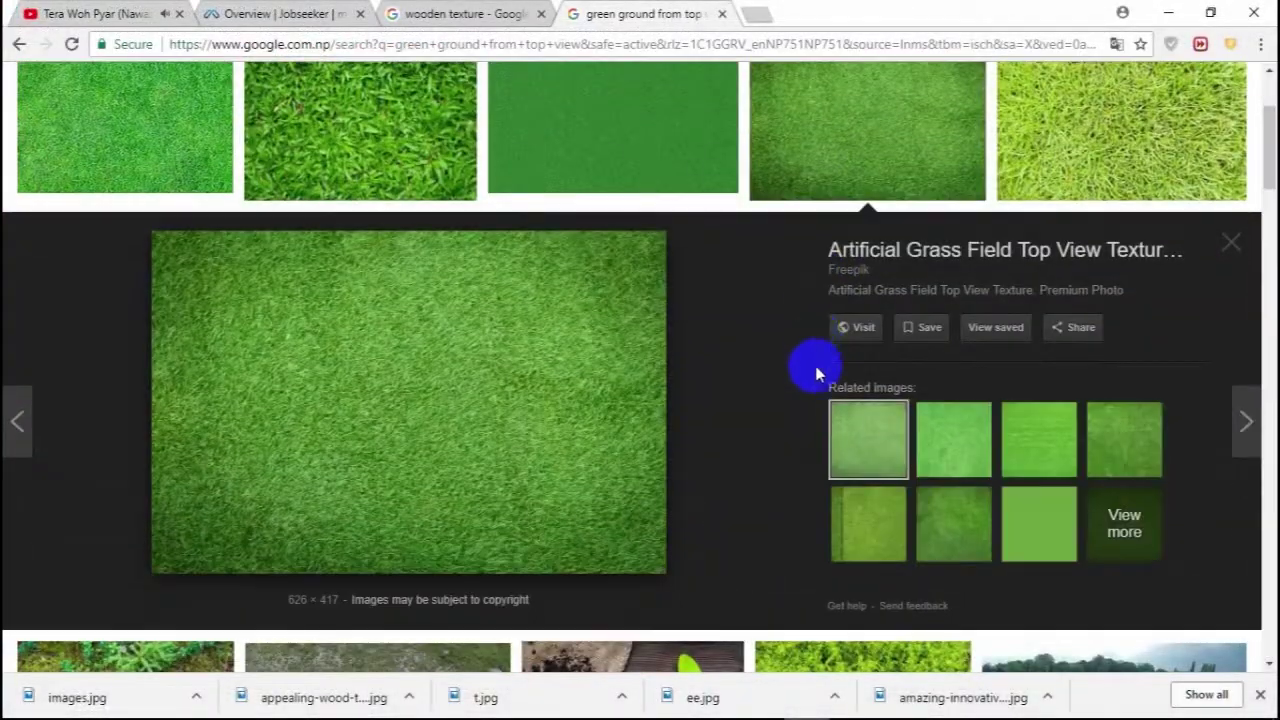
pyautogui.rightClick(436, 456)
pyautogui.click(527, 320)
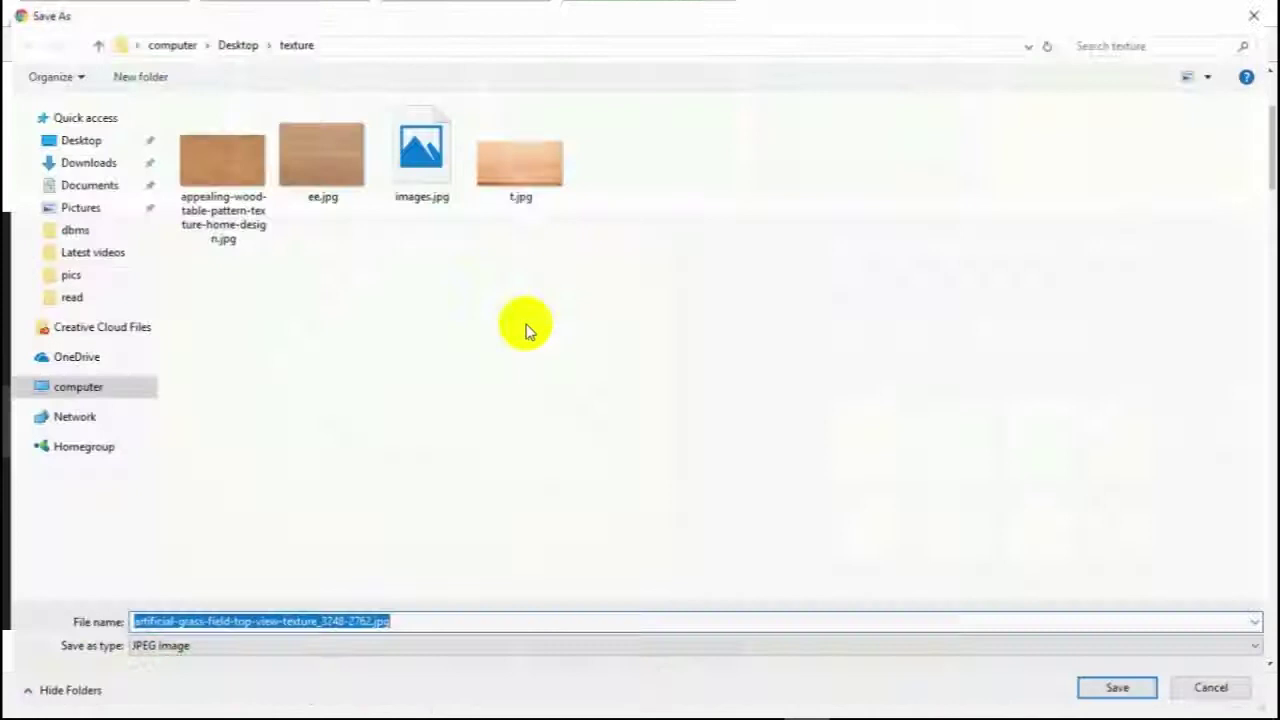
pyautogui.click(85, 102)
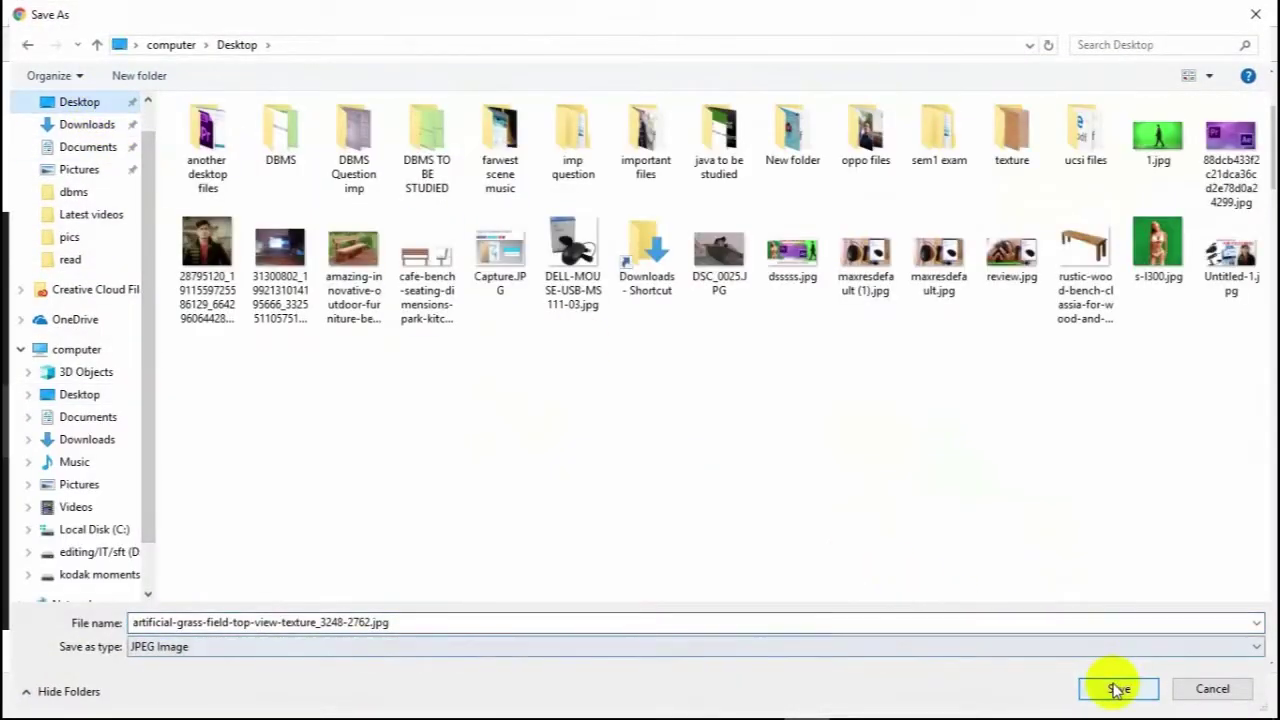
pyautogui.click(1117, 690)
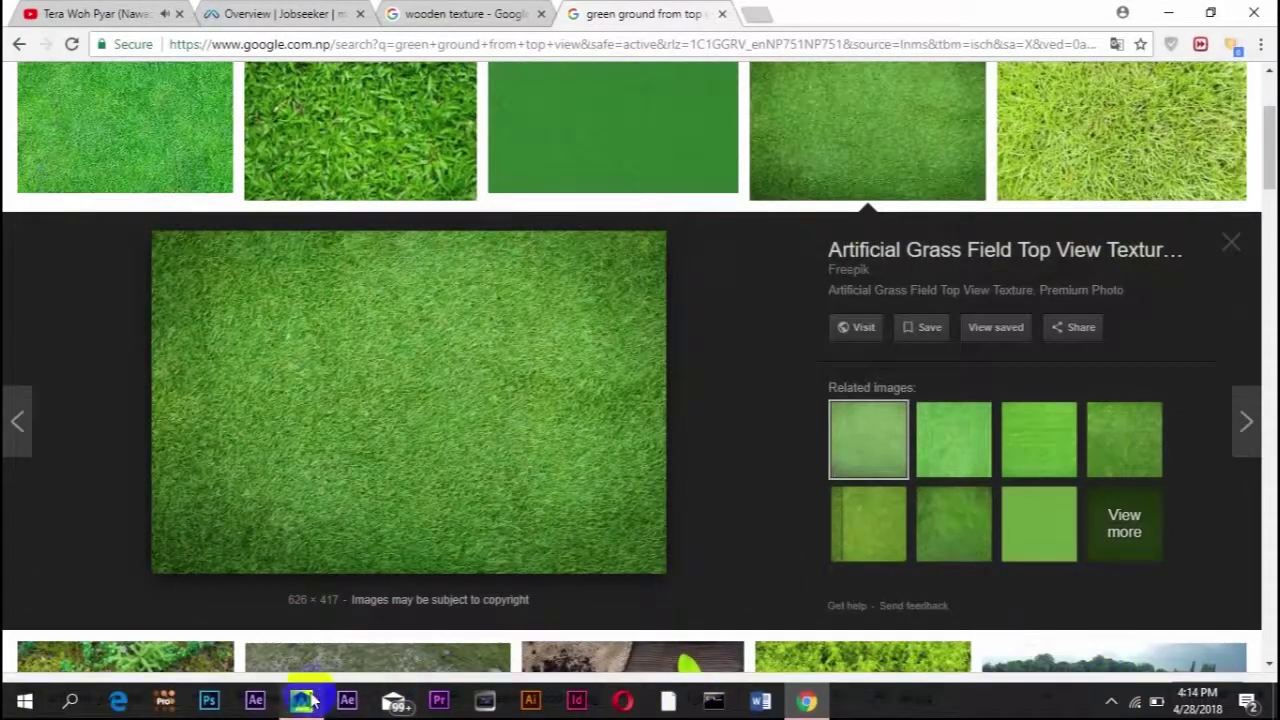
pyautogui.click(303, 700)
# Step: Select all the bench parts and shift the whole bench to the right
pyautogui.keyDown('alt'); pyautogui.moveTo(543, 400); pyautogui.dragTo(692, 479); pyautogui.keyUp('alt')
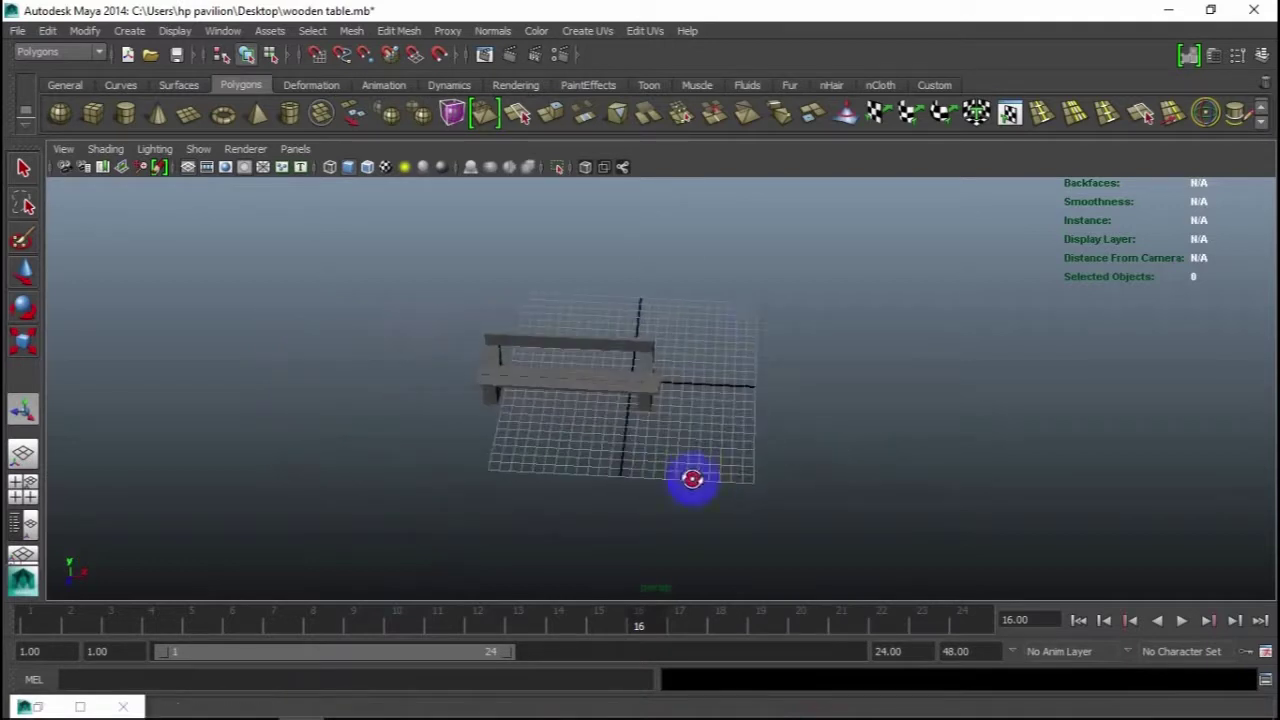
pyautogui.moveTo(751, 320); pyautogui.dragTo(260, 433)
pyautogui.press('w')
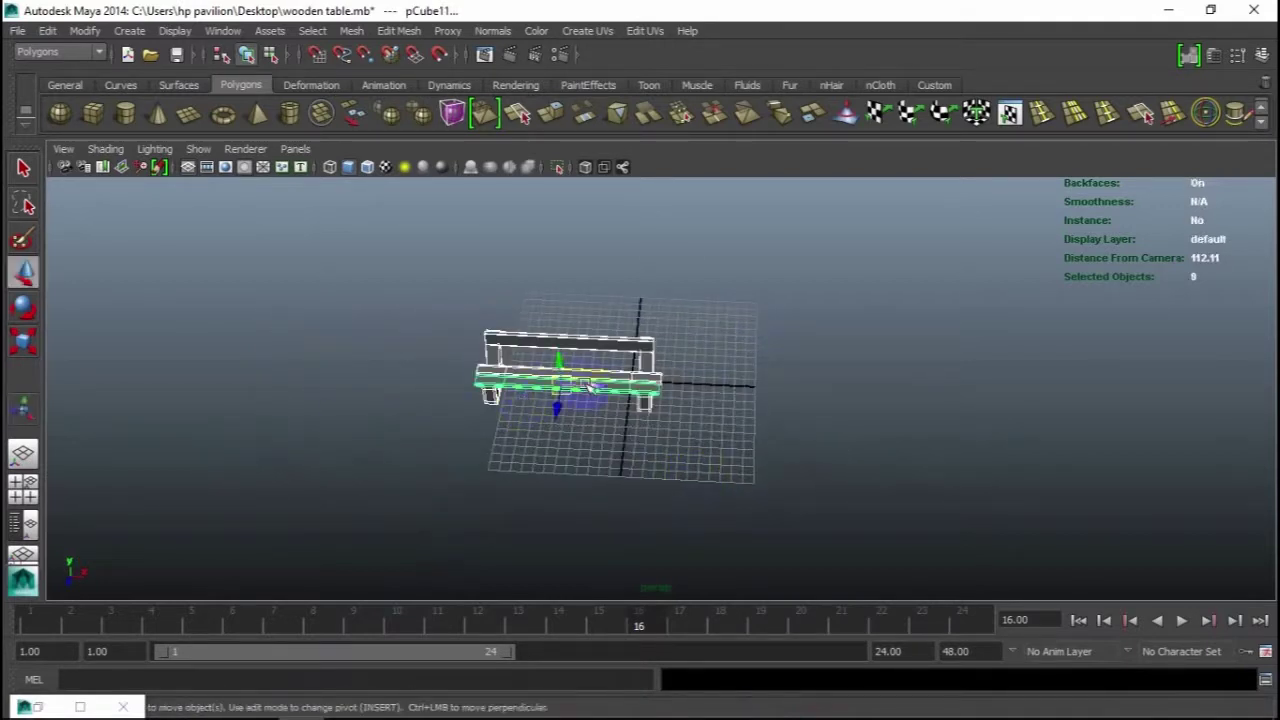
pyautogui.moveTo(590, 386); pyautogui.dragTo(660, 386)
pyautogui.click(623, 343)
# Step: In the front view, import the grass jpg from the Desktop as an image plane
pyautogui.press('space')
pyautogui.press('space')
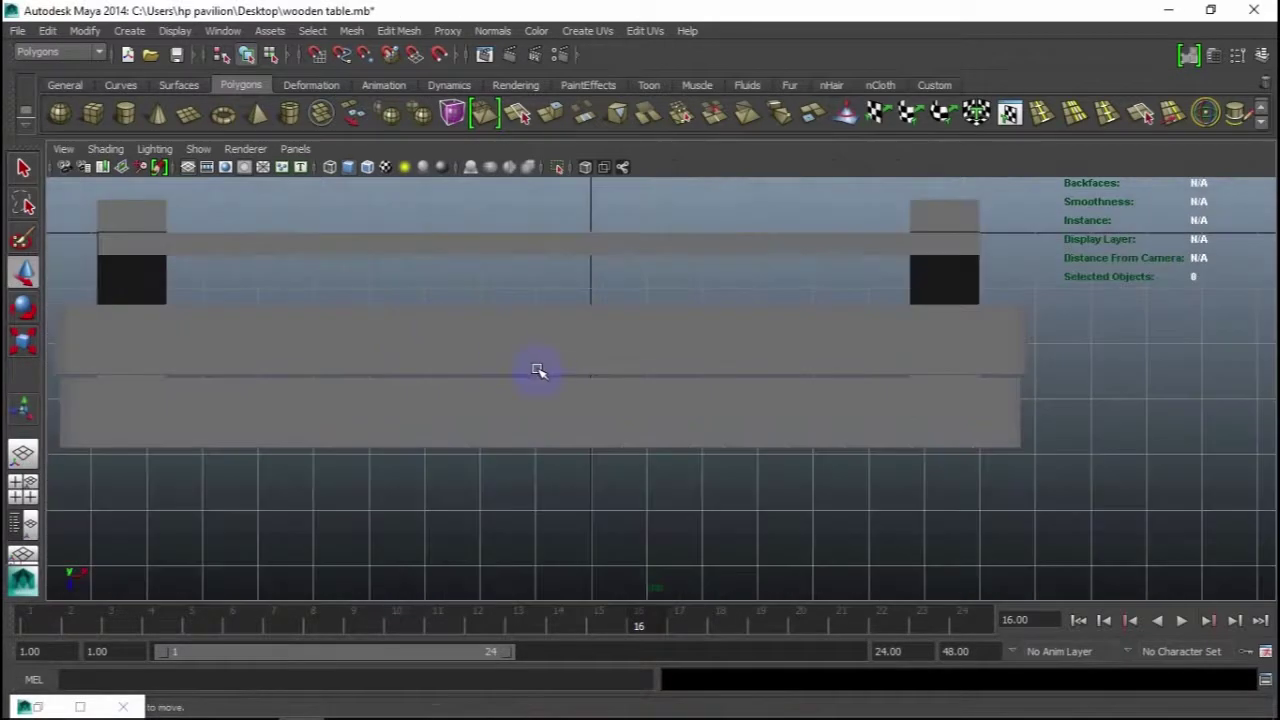
pyautogui.scroll(-3, 538, 371)
pyautogui.moveTo(100, 454)
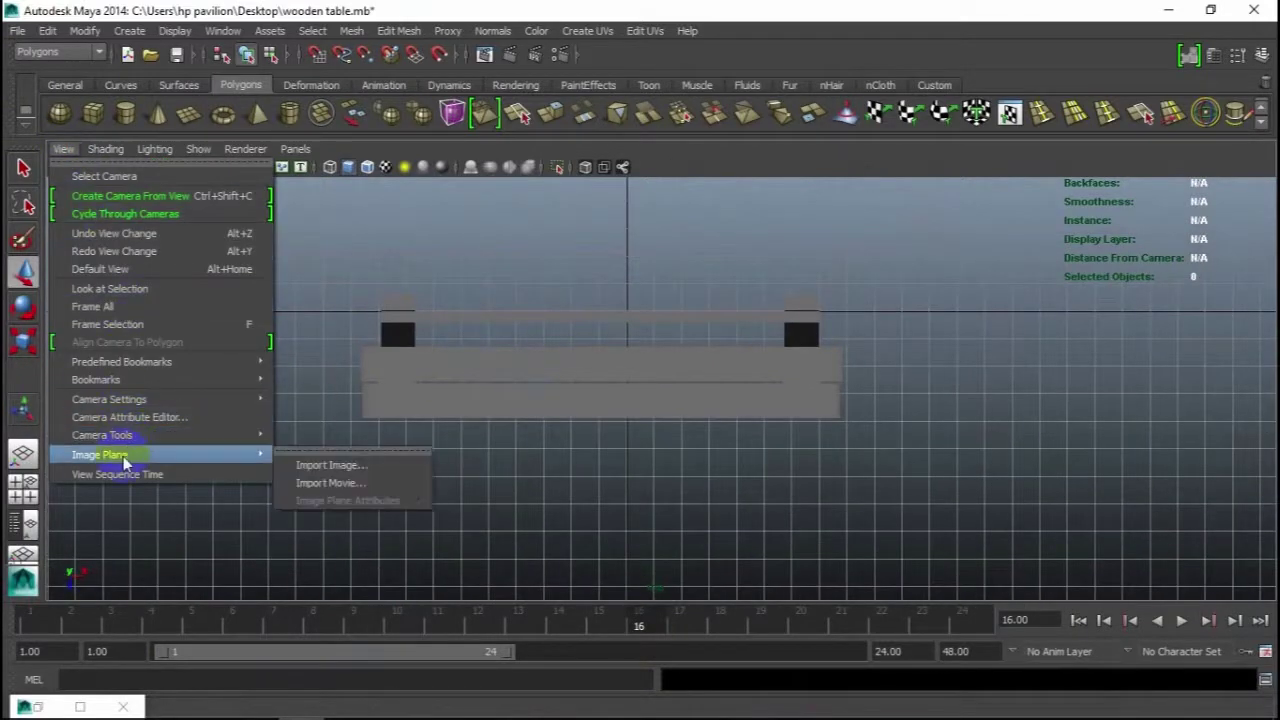
pyautogui.click(337, 466)
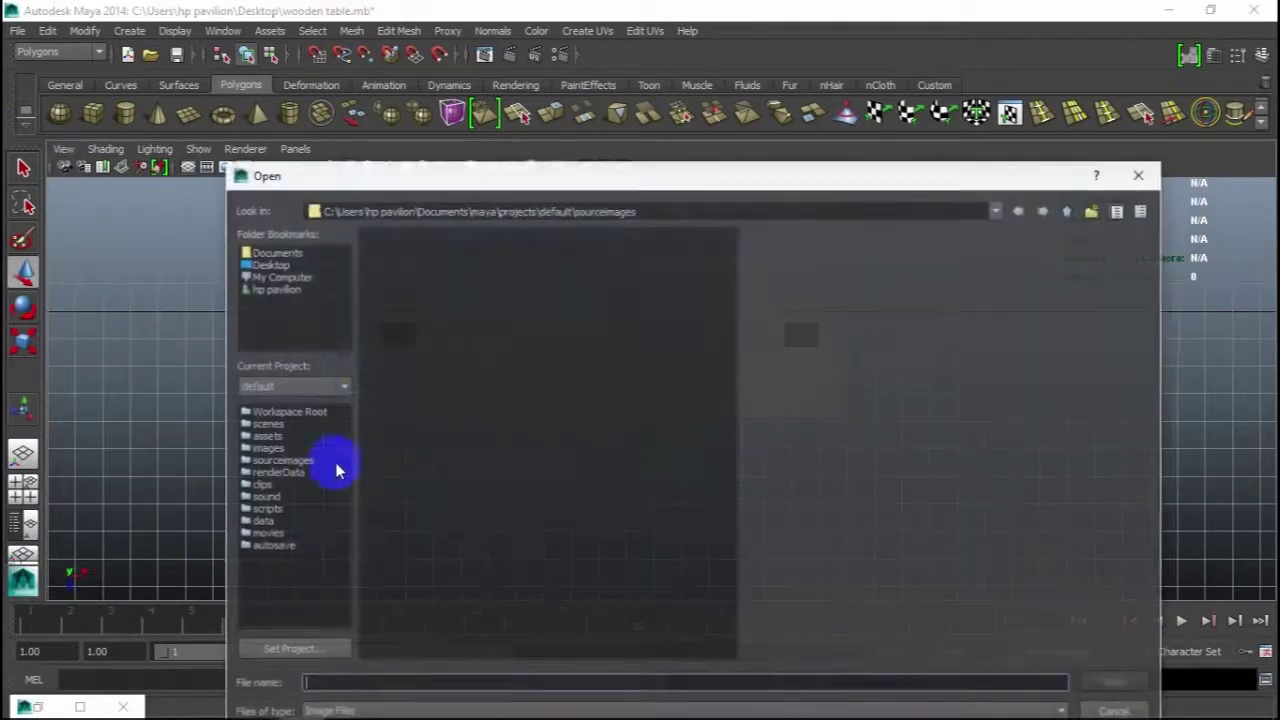
pyautogui.click(270, 264)
pyautogui.click(435, 630)
pyautogui.press('Up')
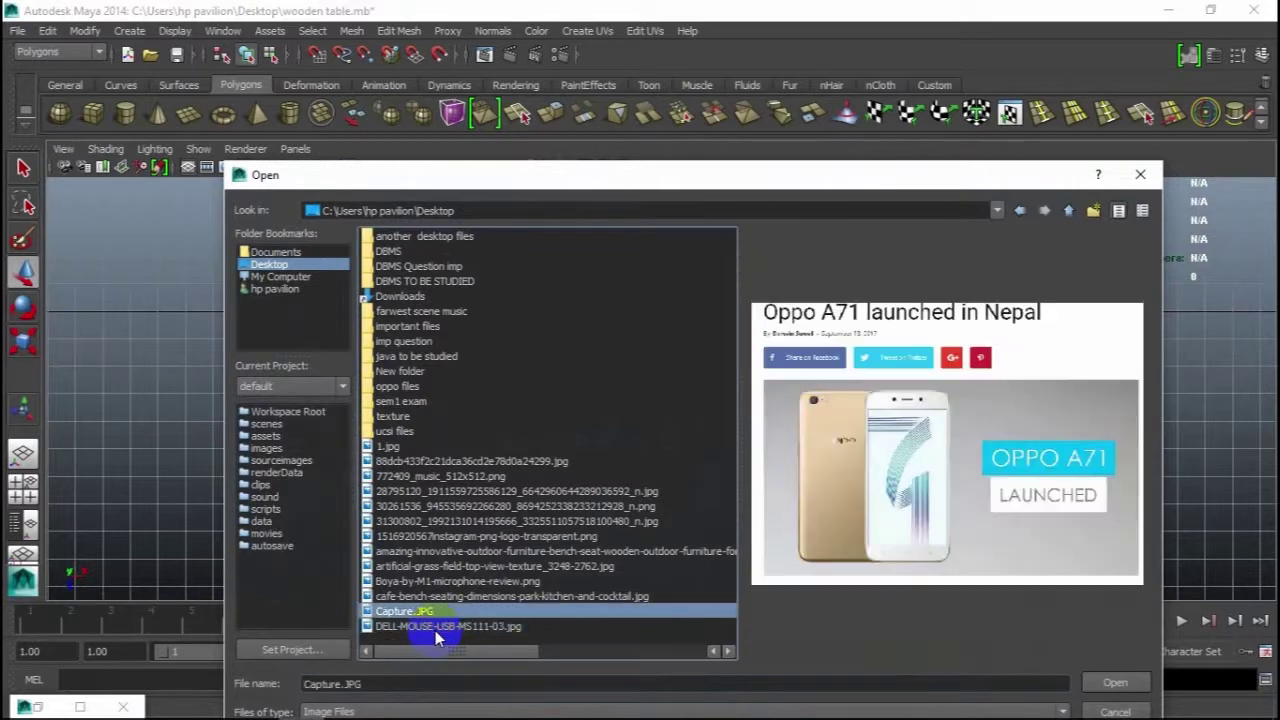
pyautogui.press('Up')
pyautogui.press('Up')
pyautogui.press('Up')
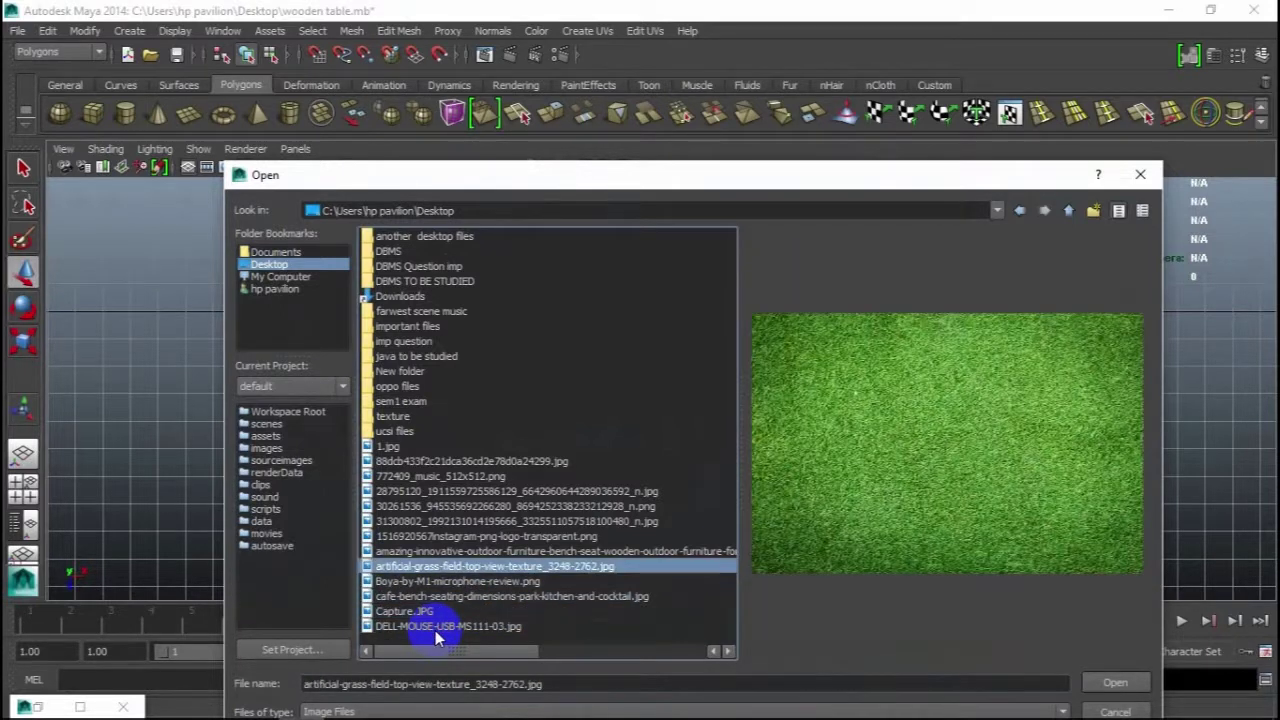
pyautogui.press('Return')
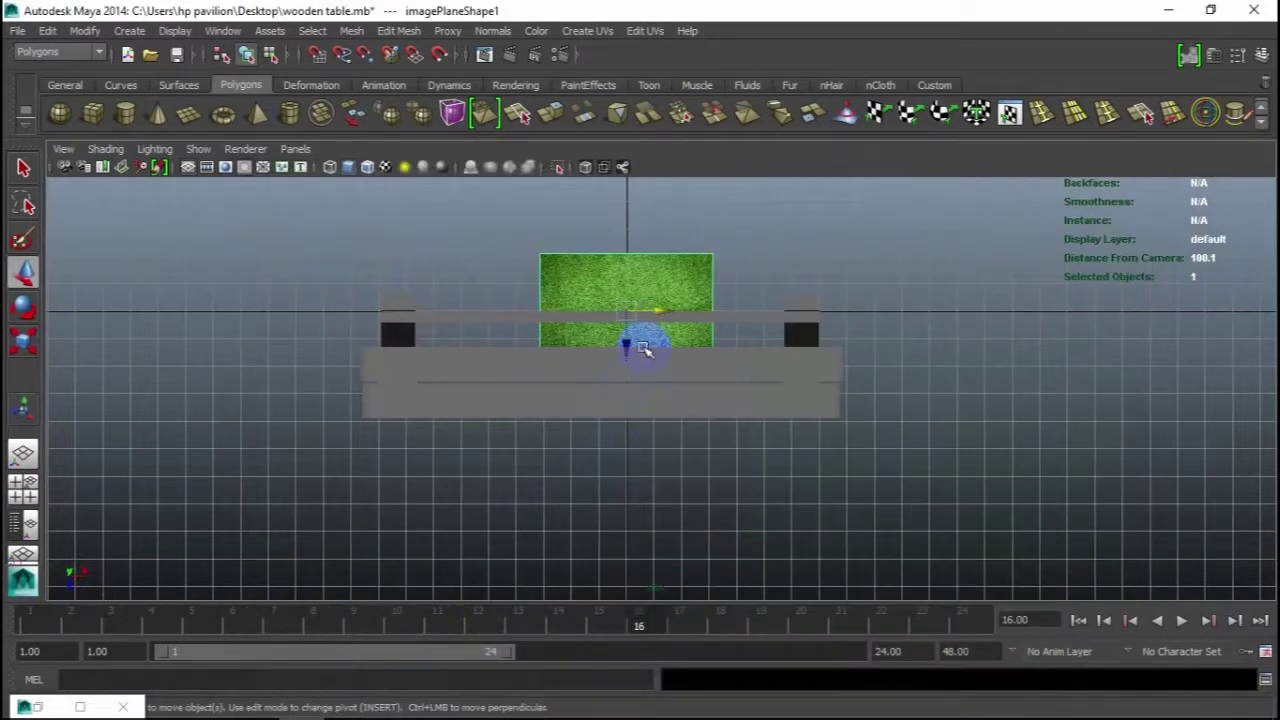
# Step: Scale the grass image plane wider and taller until it fills the view
pyautogui.press('r')
pyautogui.moveTo(677, 309); pyautogui.dragTo(651, 329)
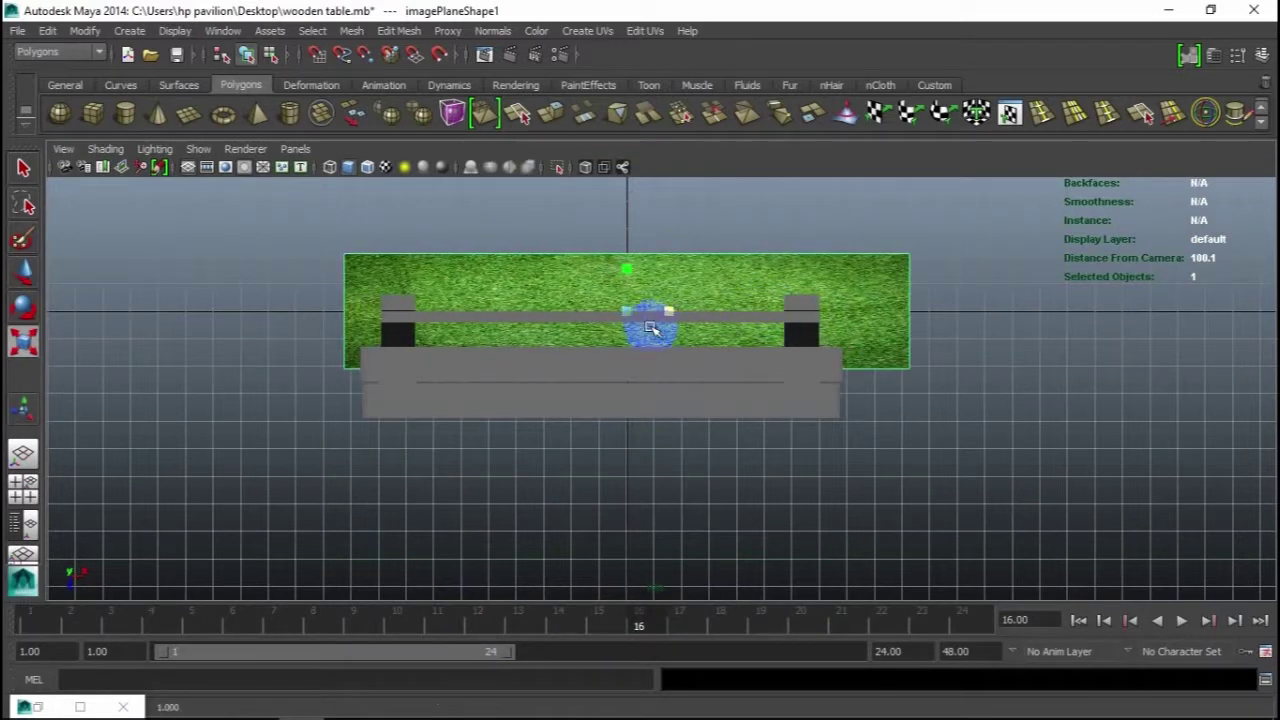
pyautogui.moveTo(629, 273); pyautogui.dragTo(629, 218)
pyautogui.keyDown('alt'); pyautogui.moveTo(686, 323); pyautogui.dragTo(686, 434, button='middle'); pyautogui.keyUp('alt')
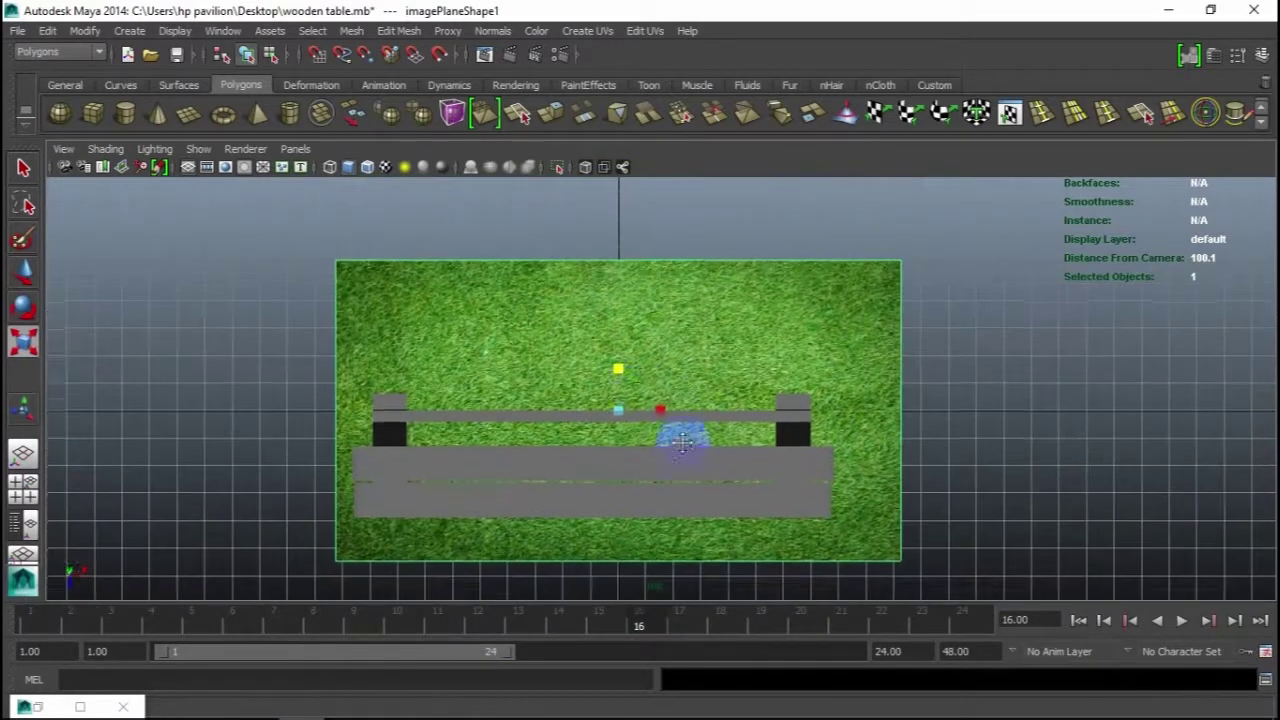
pyautogui.moveTo(614, 371); pyautogui.dragTo(617, 343)
pyautogui.moveTo(663, 414)
pyautogui.mouseDown()
pyautogui.moveTo(706, 411)
pyautogui.moveTo(634, 387)
pyautogui.mouseUp()
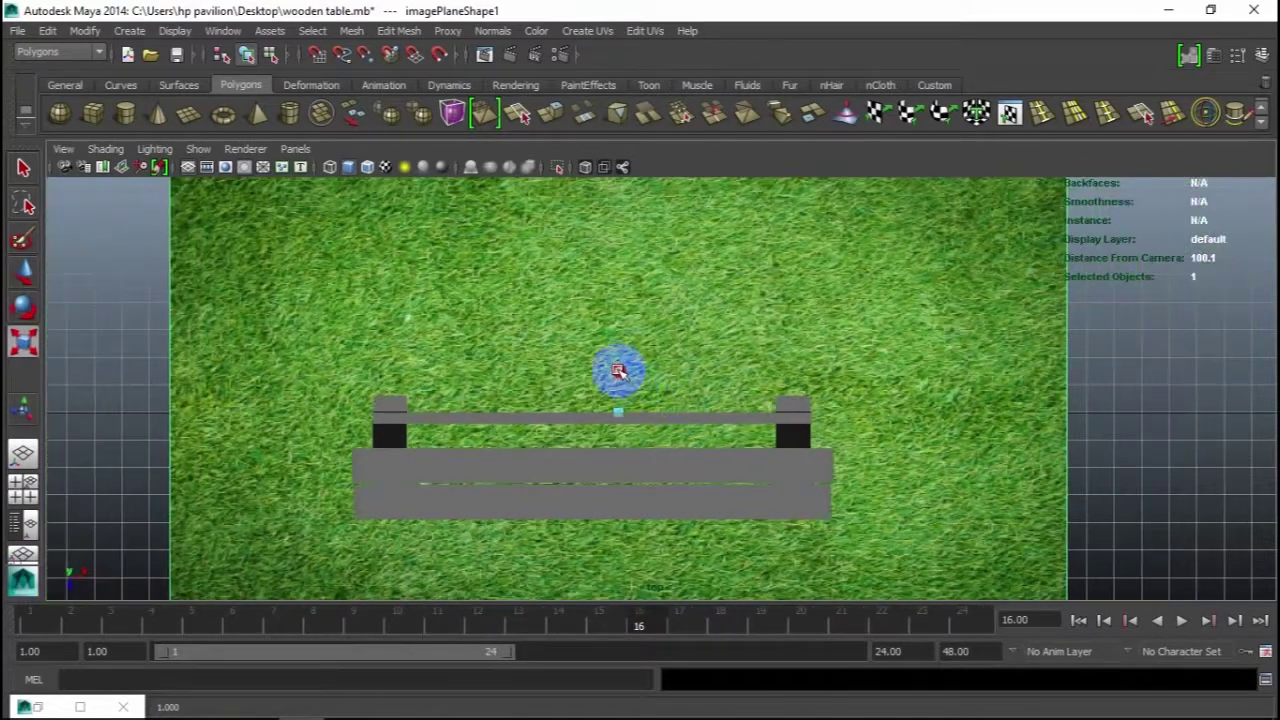
# Step: Return to the perspective view and orbit to a near top-down view of the bench
pyautogui.press('space')
pyautogui.press('space')
pyautogui.moveTo(796, 408)
pyautogui.keyDown('alt'); pyautogui.mouseDown()
pyautogui.moveTo(486, 391)
pyautogui.moveTo(737, 414)
pyautogui.moveTo(757, 451)
pyautogui.moveTo(716, 422)
pyautogui.moveTo(657, 444)
pyautogui.mouseUp(); pyautogui.keyUp('alt')
pyautogui.press('r')
pyautogui.moveTo(698, 352)
pyautogui.keyDown('alt'); pyautogui.mouseDown()
pyautogui.moveTo(640, 434)
pyautogui.moveTo(729, 429)
pyautogui.moveTo(700, 471)
pyautogui.moveTo(710, 487)
pyautogui.moveTo(689, 446)
pyautogui.moveTo(703, 394)
pyautogui.moveTo(563, 429)
pyautogui.moveTo(808, 405)
pyautogui.moveTo(463, 430)
pyautogui.mouseUp(); pyautogui.keyUp('alt')
# Step: Assign a new Blinn material to the bench backrest
pyautogui.click(614, 253)
pyautogui.moveTo(614, 253)
pyautogui.keyDown('alt'); pyautogui.mouseDown()
pyautogui.moveTo(571, 363)
pyautogui.moveTo(646, 354)
pyautogui.moveTo(684, 301)
pyautogui.mouseUp(); pyautogui.keyUp('alt')
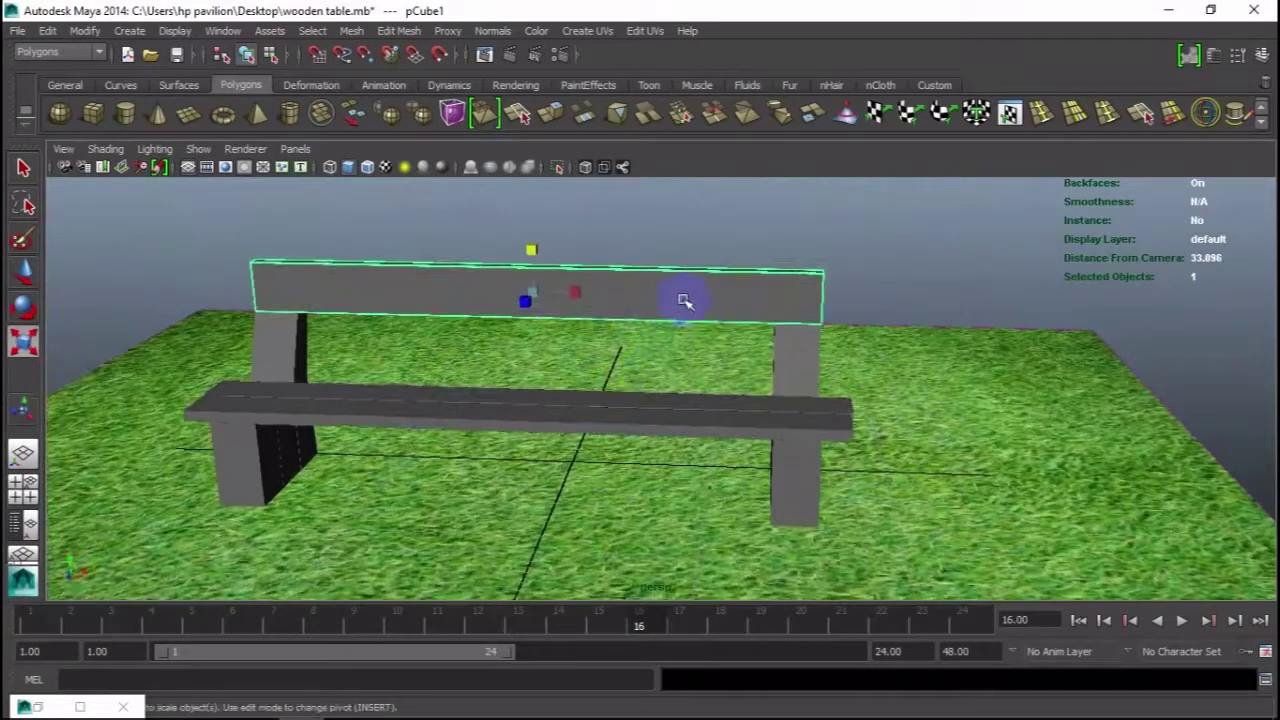
pyautogui.moveTo(684, 301); pyautogui.dragTo(700, 630, button='right')
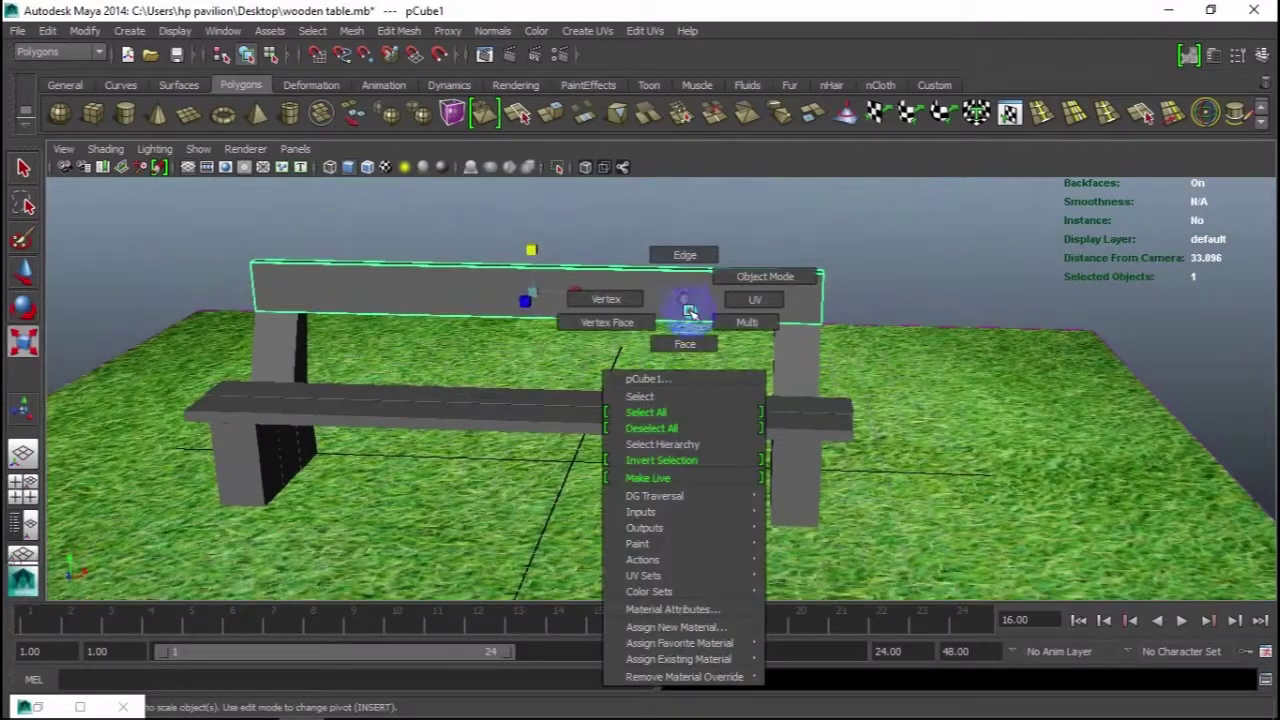
pyautogui.click(700, 628)
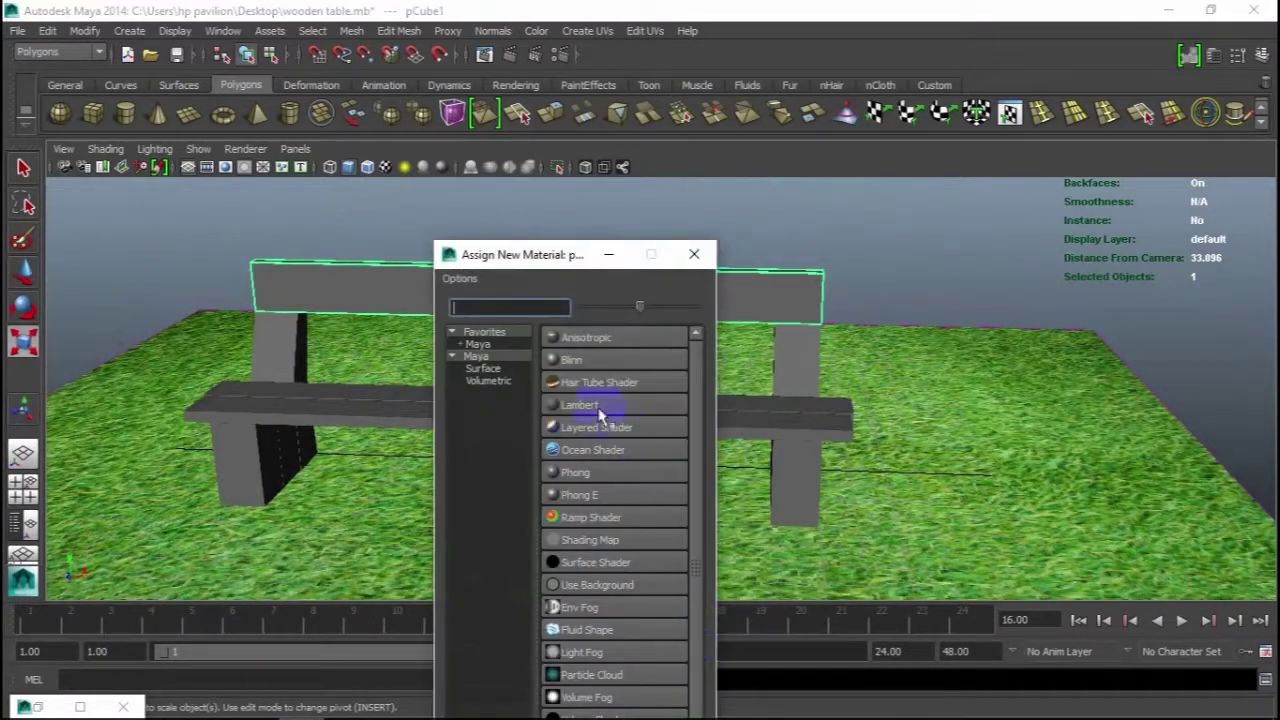
pyautogui.click(572, 362)
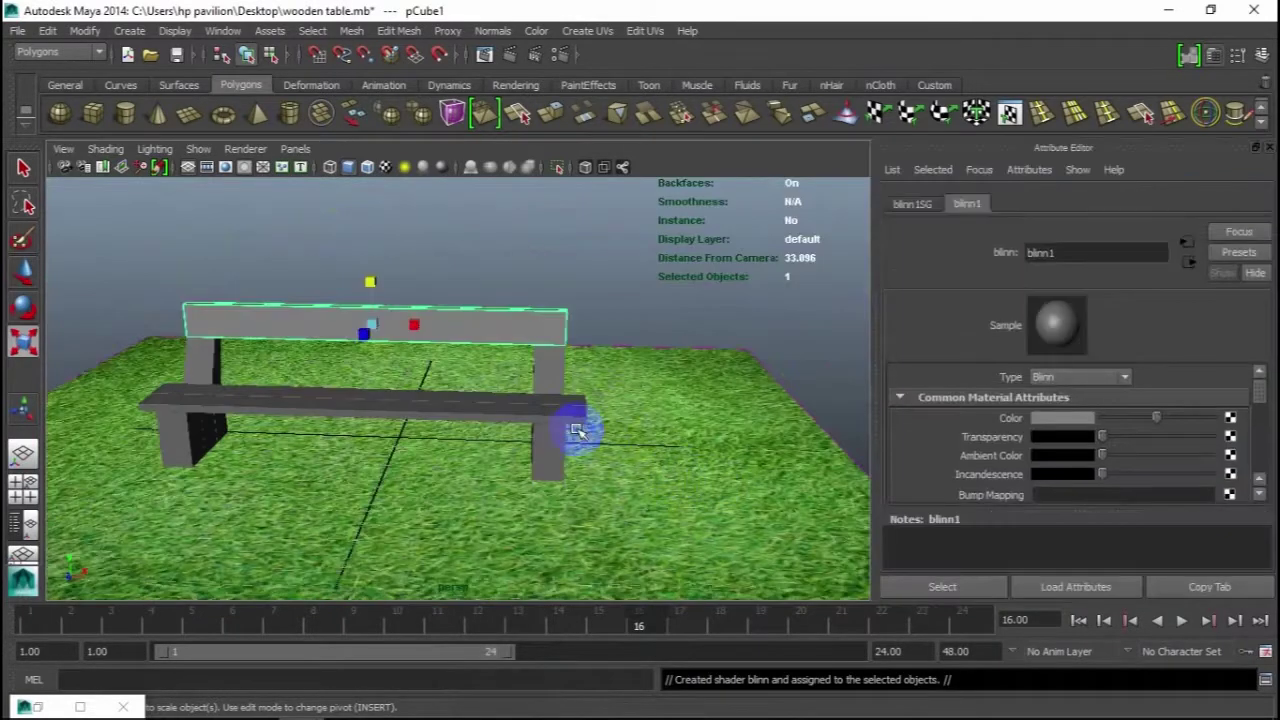
# Step: Map the Blinn's Color to a File texture using appealing-wood-table-pattern-texture-home-design.jpg from the Desktop texture folder
pyautogui.click(1232, 426)
pyautogui.click(570, 405)
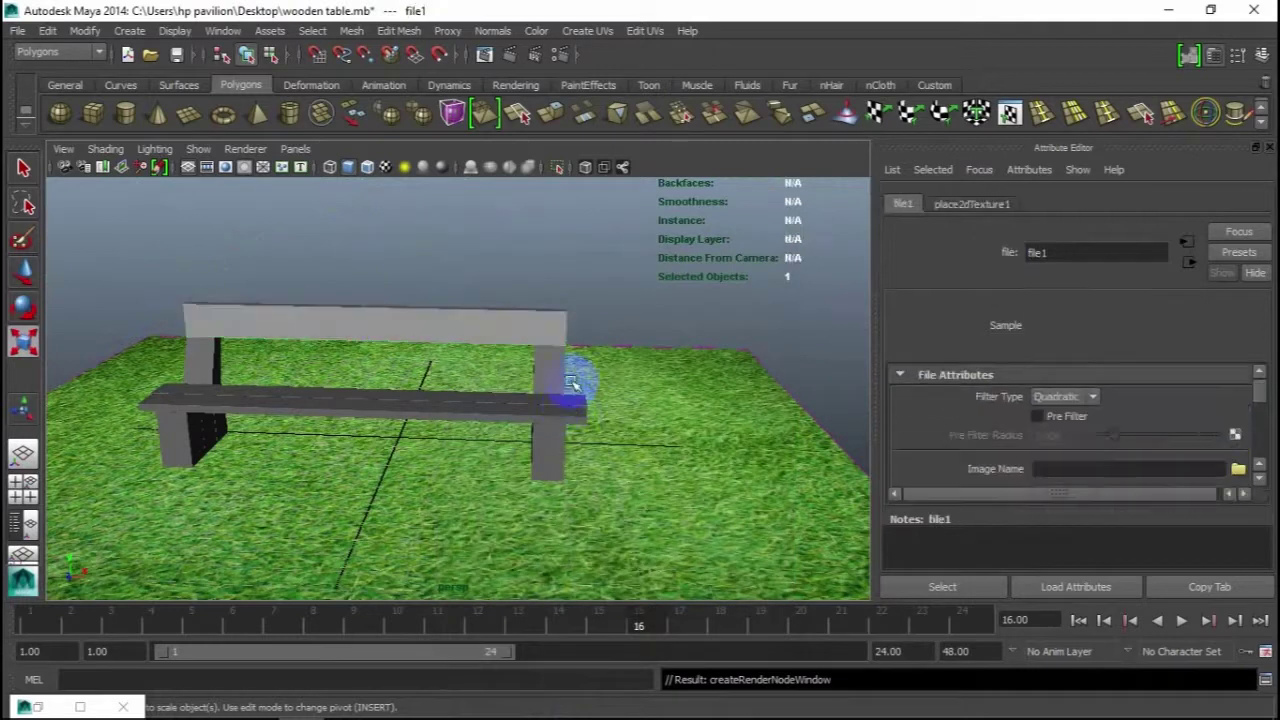
pyautogui.click(1238, 469)
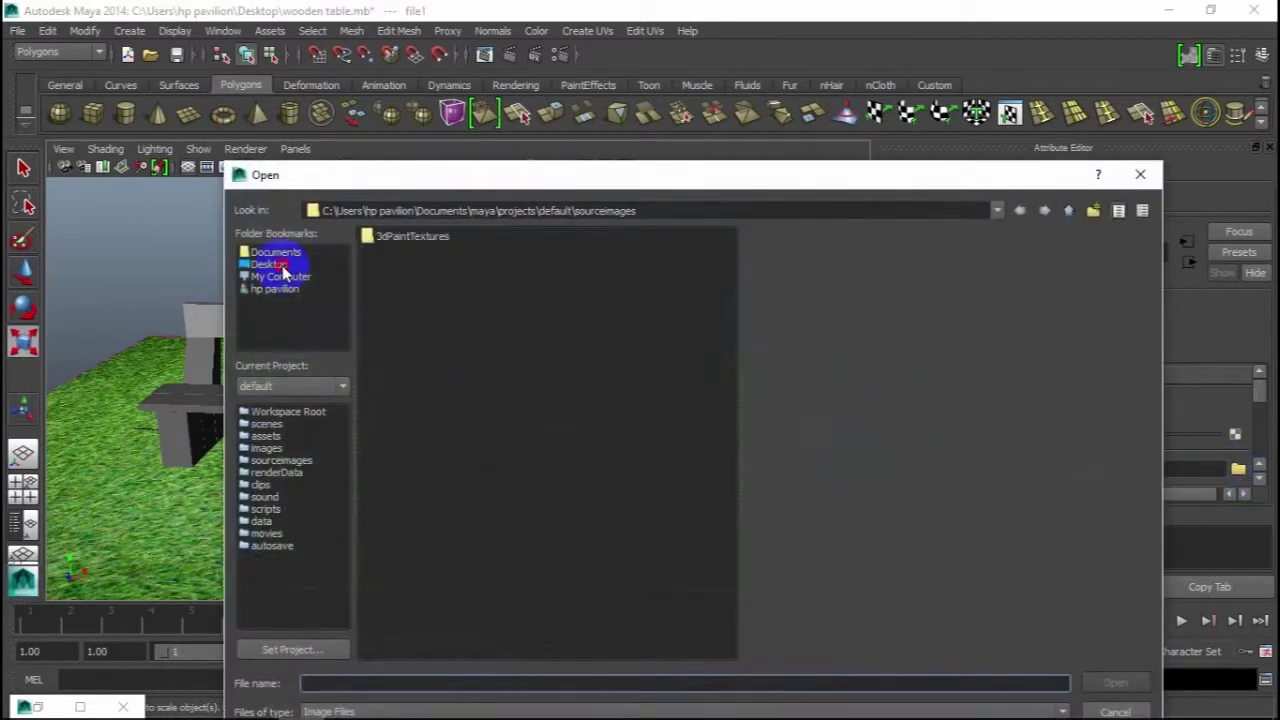
pyautogui.click(282, 266)
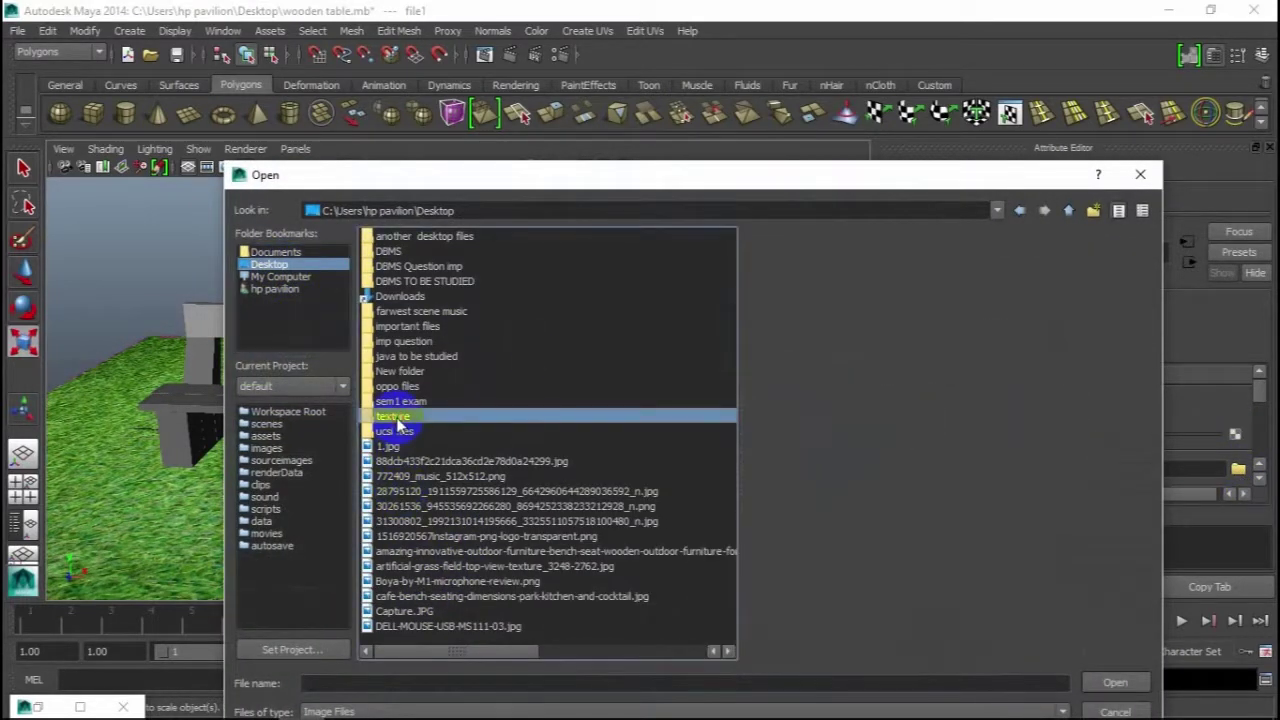
pyautogui.doubleClick(397, 420)
pyautogui.doubleClick(416, 237)
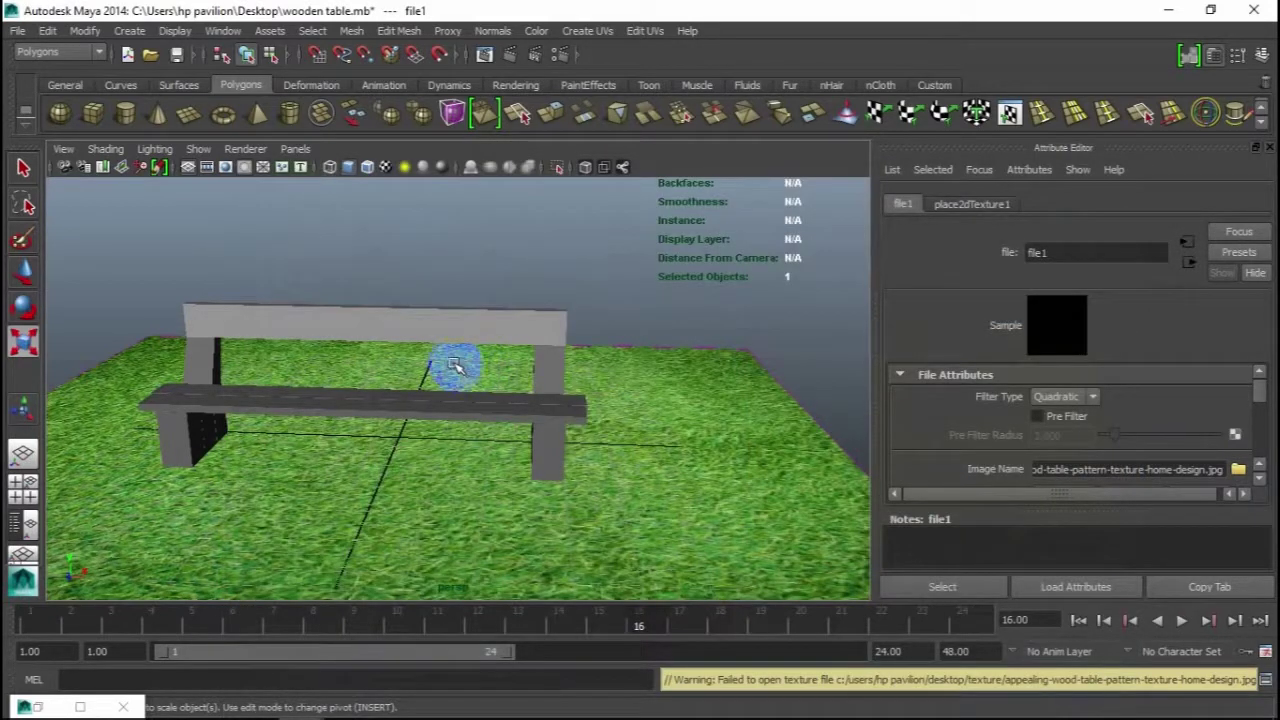
# Step: Turn on textured display (6) and orbit in closer around the bench
pyautogui.press('6')
pyautogui.moveTo(443, 309)
pyautogui.keyDown('alt'); pyautogui.mouseDown()
pyautogui.moveTo(357, 366)
pyautogui.moveTo(394, 336)
pyautogui.mouseUp(); pyautogui.keyUp('alt')
pyautogui.click(679, 304)
pyautogui.moveTo(679, 304)
pyautogui.keyDown('alt'); pyautogui.mouseDown()
pyautogui.moveTo(523, 380)
pyautogui.moveTo(580, 369)
pyautogui.moveTo(339, 393)
pyautogui.mouseUp(); pyautogui.keyUp('alt')
pyautogui.moveTo(339, 393)
pyautogui.keyDown('alt'); pyautogui.mouseDown(button='right')
pyautogui.moveTo(283, 386)
pyautogui.moveTo(351, 366)
pyautogui.mouseUp(button='right'); pyautogui.keyUp('alt')
# Step: Give the left backrest post a new Blinn with t.jpg as its colour texture
pyautogui.click(199, 318)
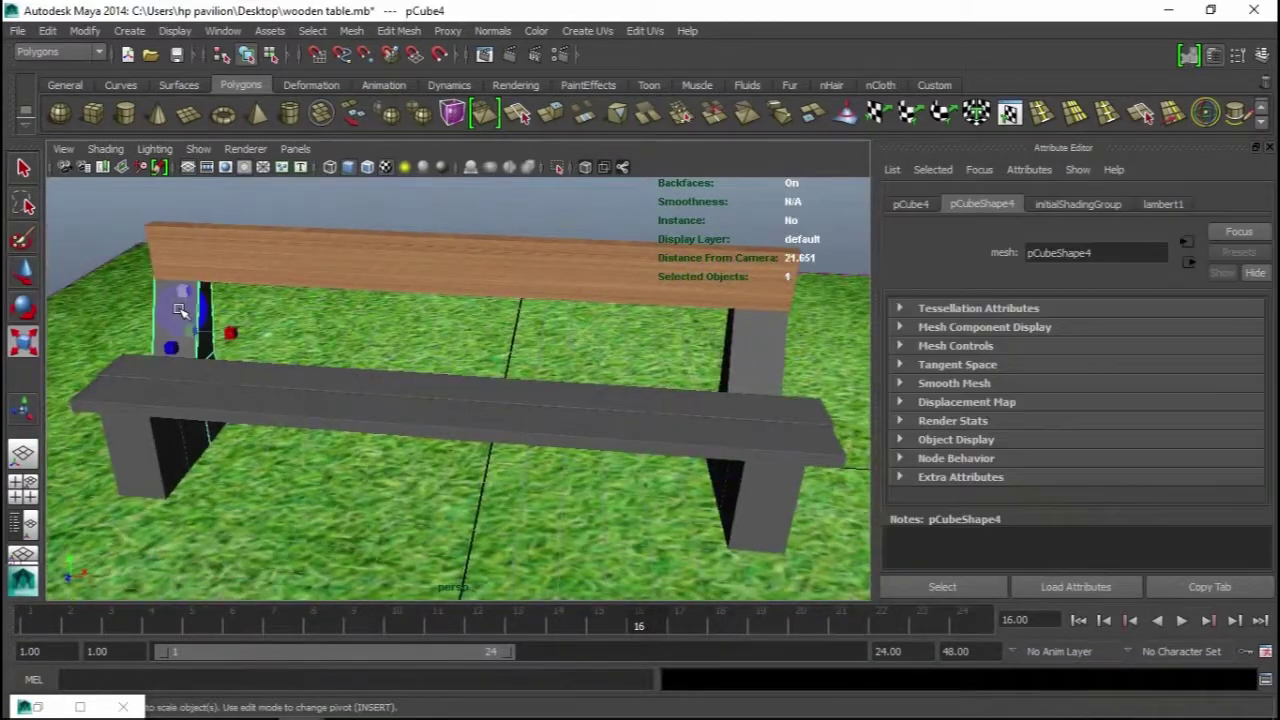
pyautogui.moveTo(170, 318); pyautogui.dragTo(200, 645, button='right')
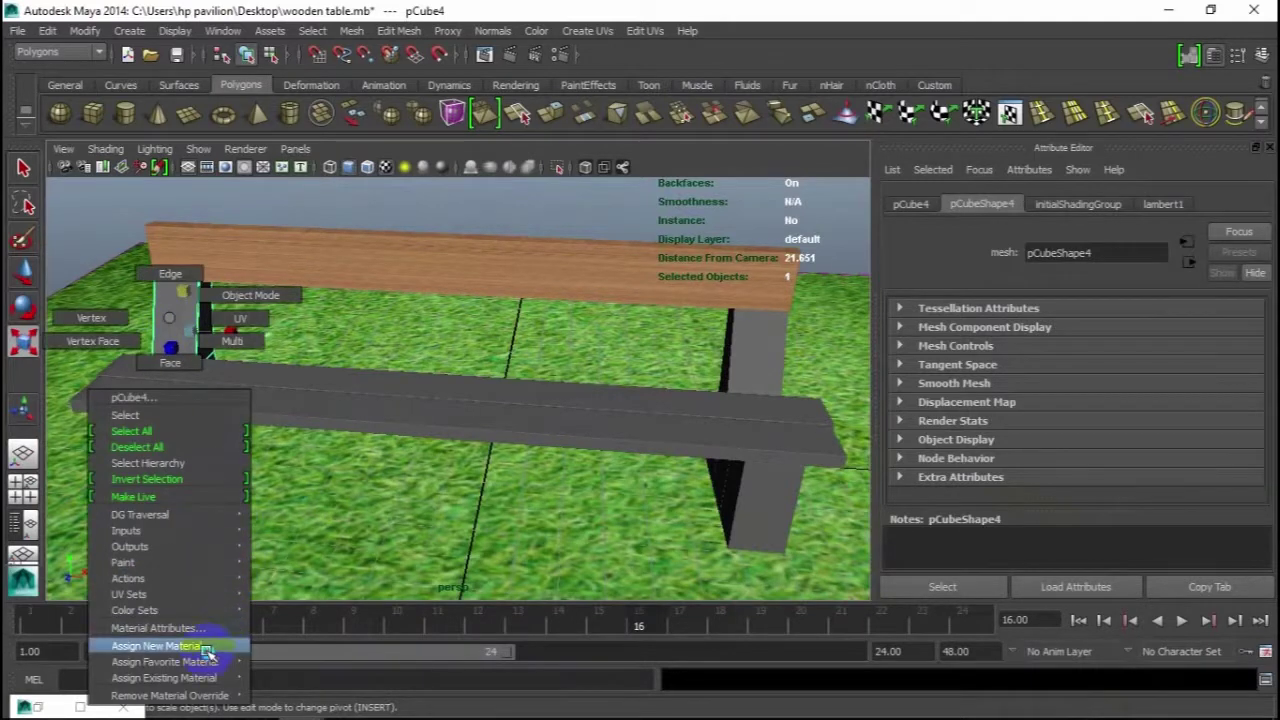
pyautogui.click(570, 362)
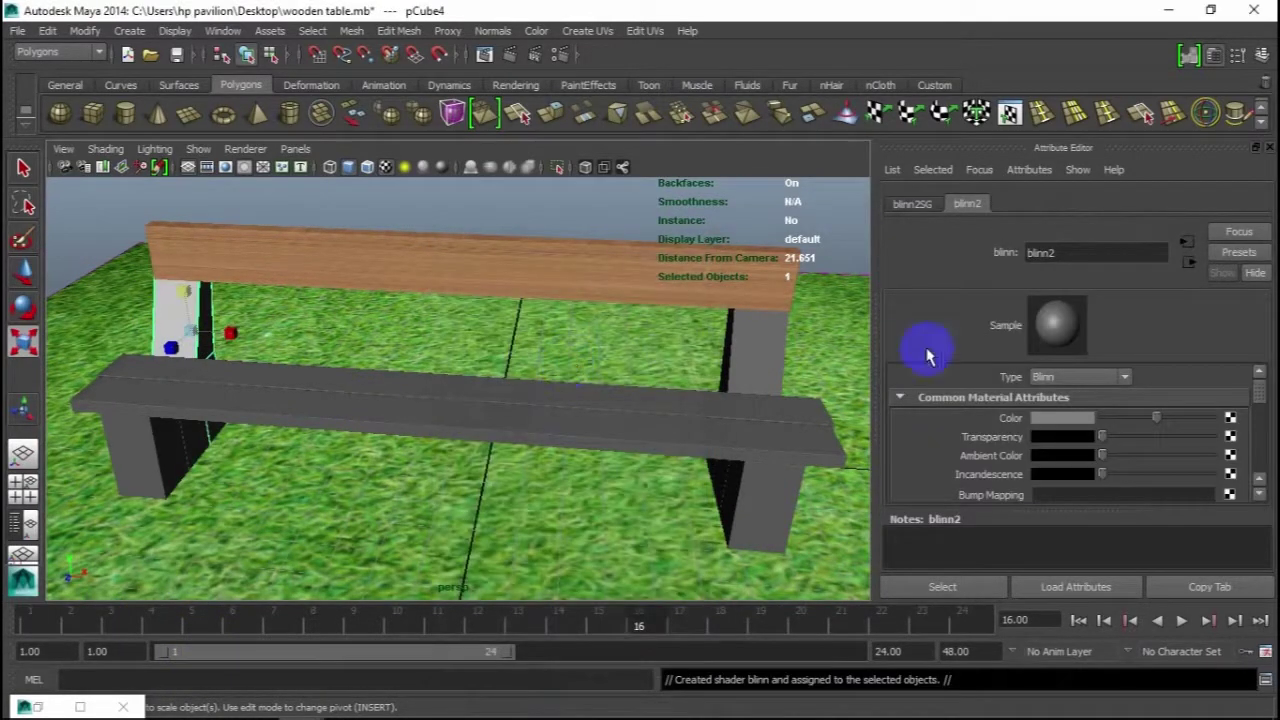
pyautogui.click(1230, 419)
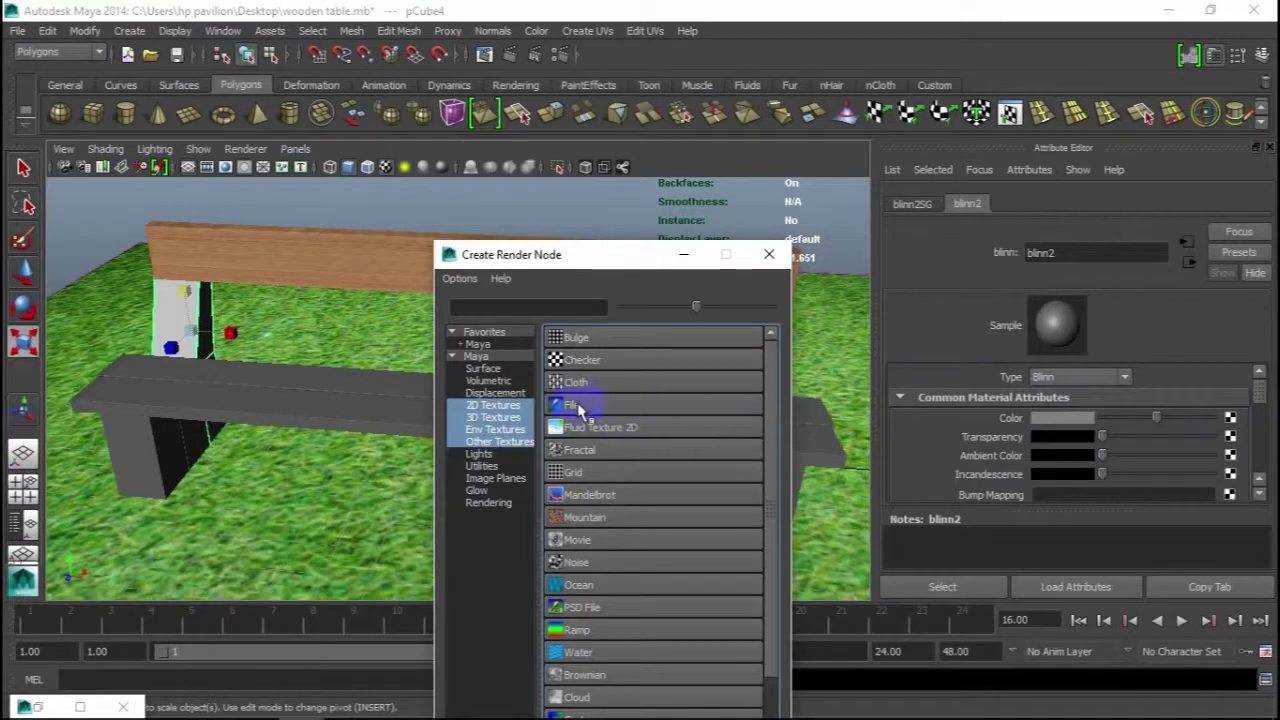
pyautogui.click(575, 405)
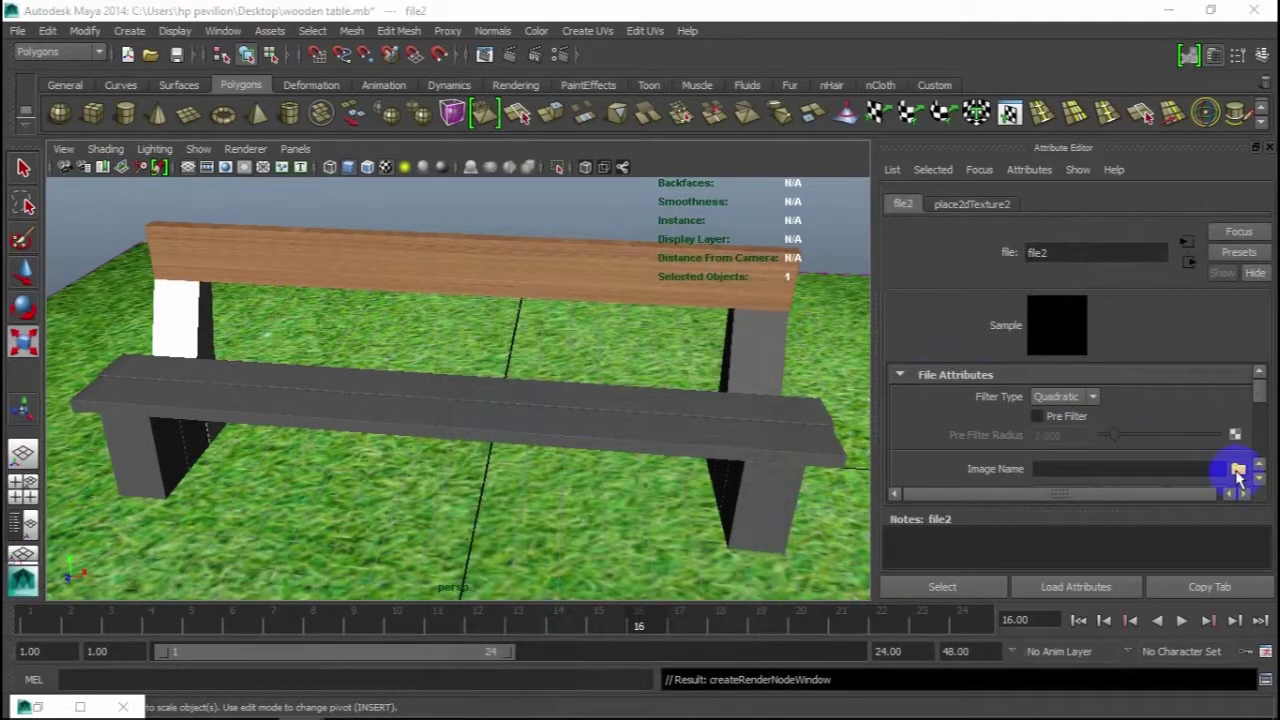
pyautogui.click(1238, 470)
pyautogui.doubleClick(390, 283)
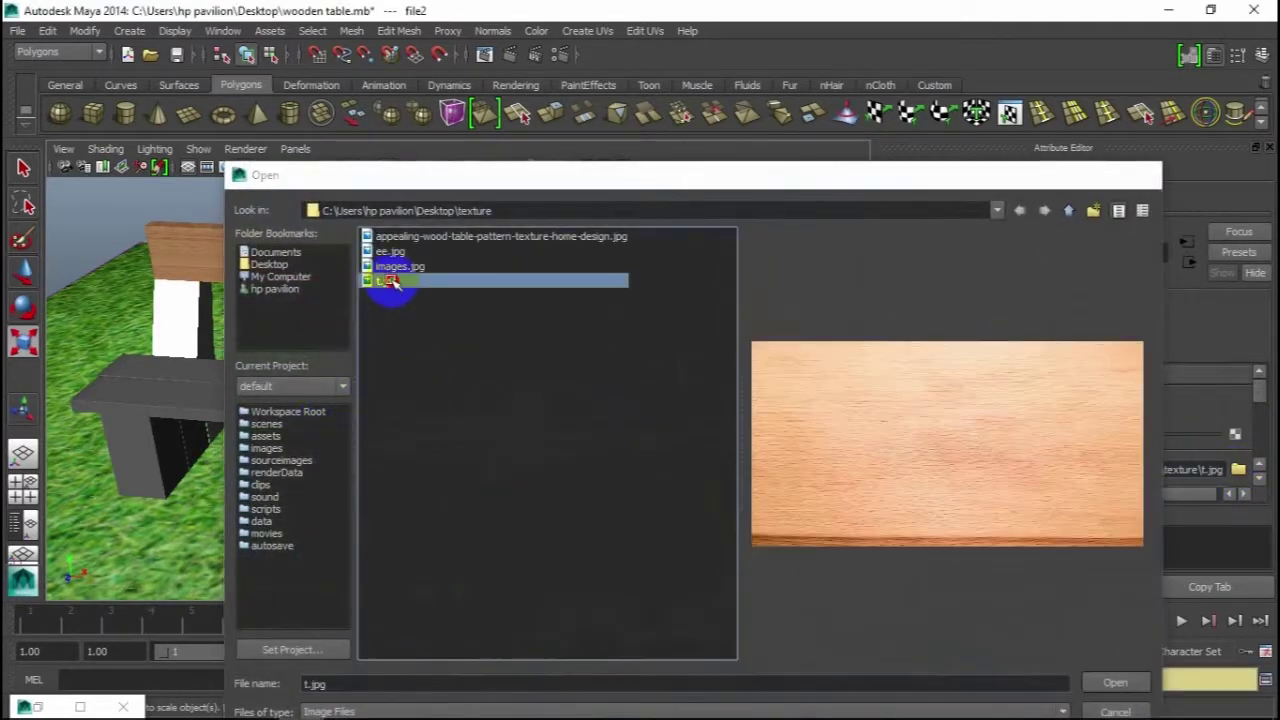
# Step: Orbit to a front view and select the right back-rest upright
pyautogui.moveTo(437, 371)
pyautogui.keyDown('alt'); pyautogui.mouseDown()
pyautogui.moveTo(457, 451)
pyautogui.moveTo(289, 423)
pyautogui.moveTo(246, 429)
pyautogui.moveTo(567, 432)
pyautogui.moveTo(337, 414)
pyautogui.moveTo(379, 417)
pyautogui.mouseUp(); pyautogui.keyUp('alt')
pyautogui.click(173, 466)
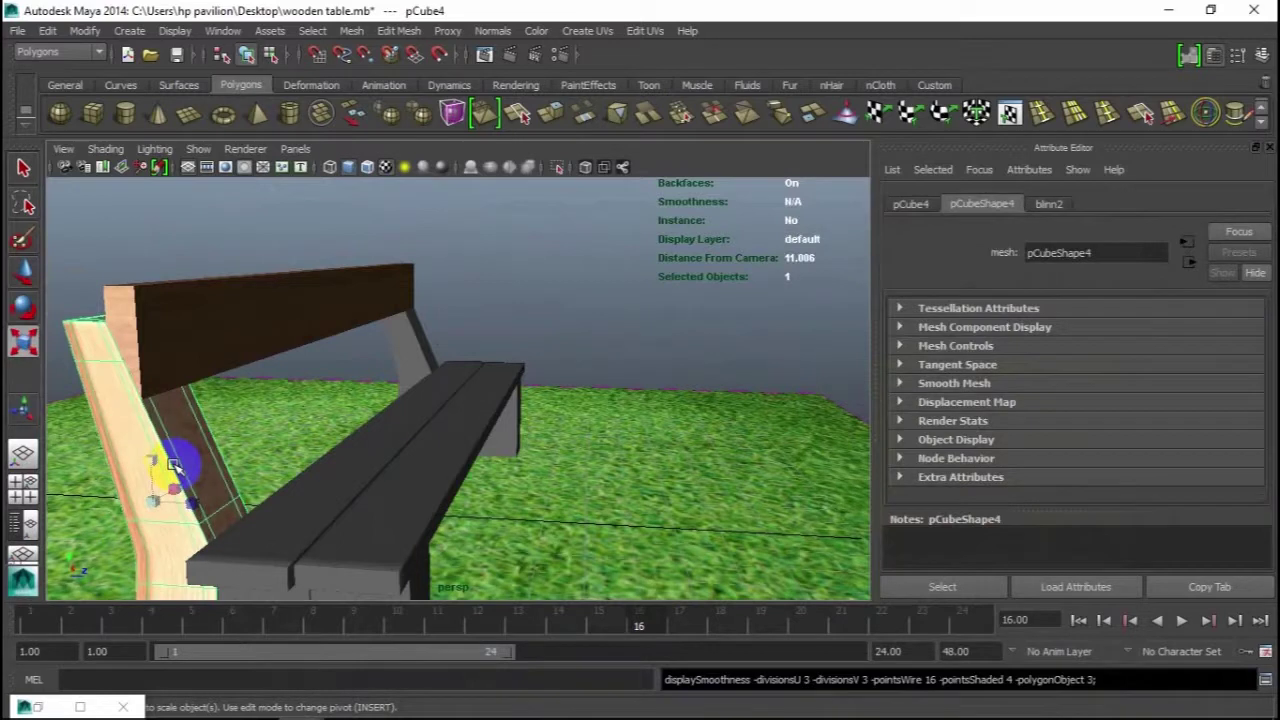
pyautogui.click(484, 297)
pyautogui.keyDown('alt'); pyautogui.moveTo(543, 323); pyautogui.dragTo(634, 323); pyautogui.keyUp('alt')
pyautogui.click(703, 314)
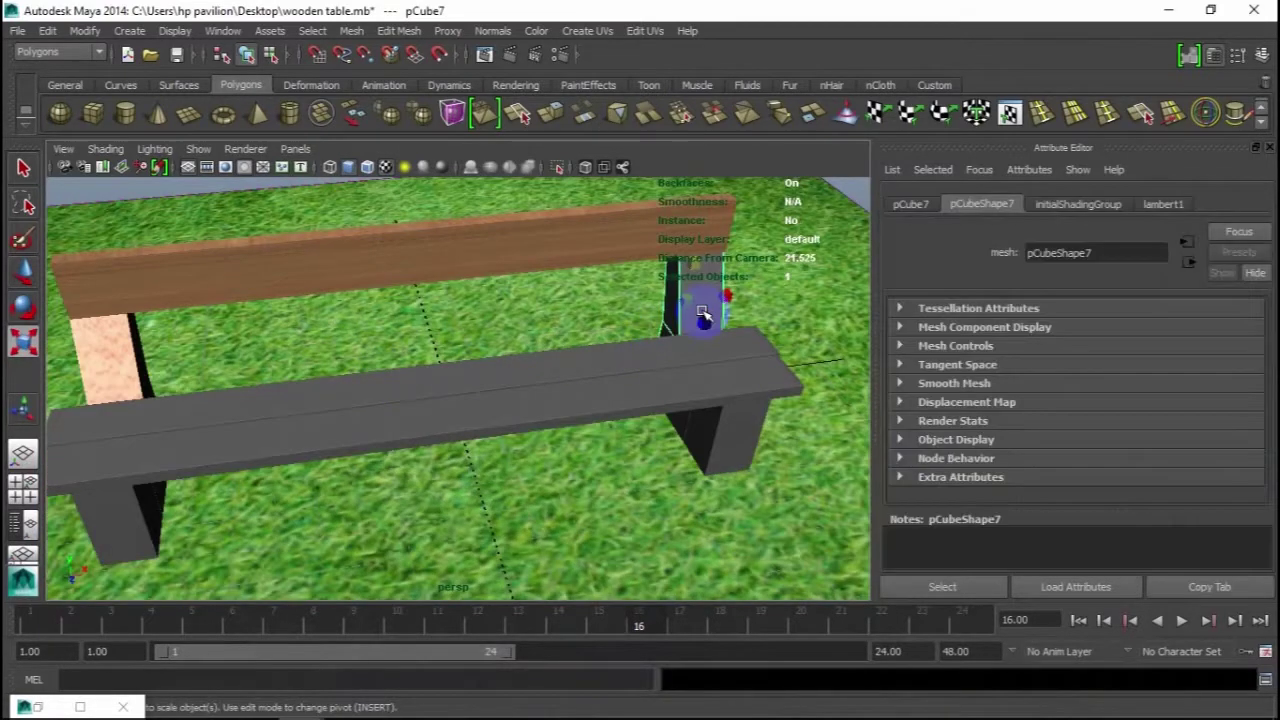
pyautogui.click(147, 200)
pyautogui.scroll(-5, 651, 334)
pyautogui.keyDown('alt'); pyautogui.moveTo(651, 334); pyautogui.dragTo(517, 314); pyautogui.keyUp('alt')
pyautogui.click(595, 422)
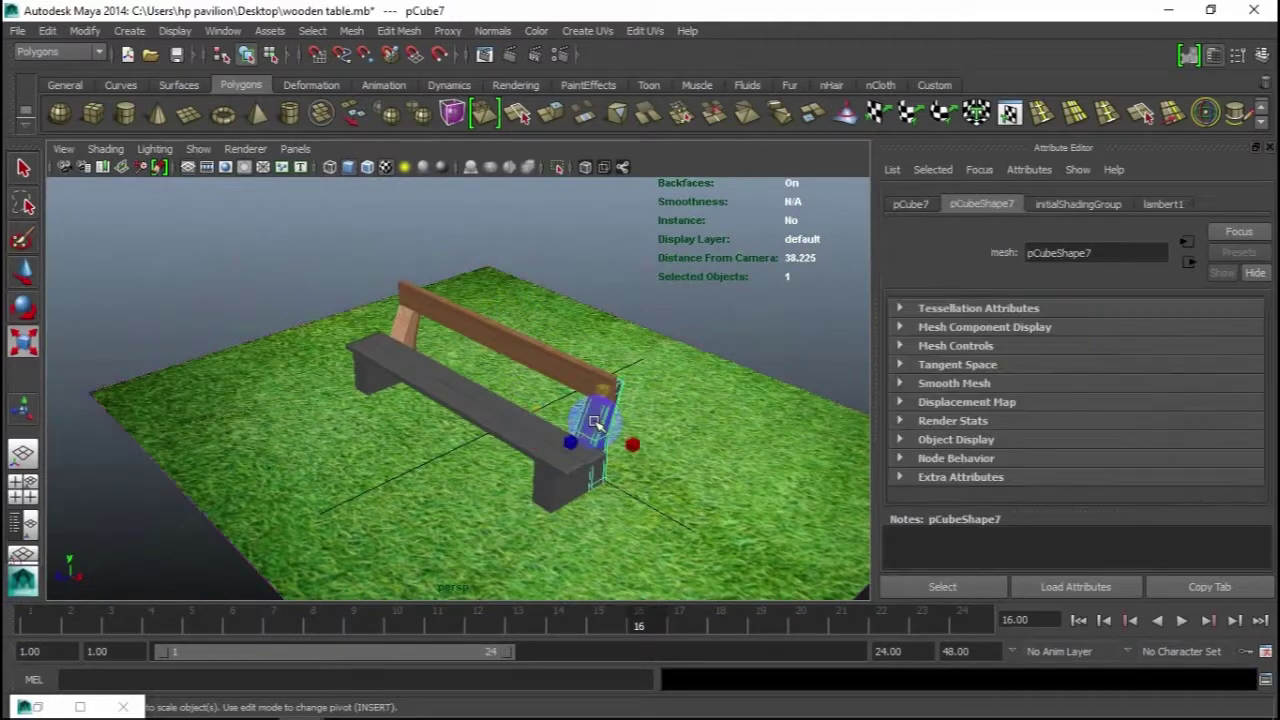
# Step: Assign the right upright a new Blinn with t.jpg as its colour texture
pyautogui.moveTo(595, 422); pyautogui.dragTo(612, 655, button='right')
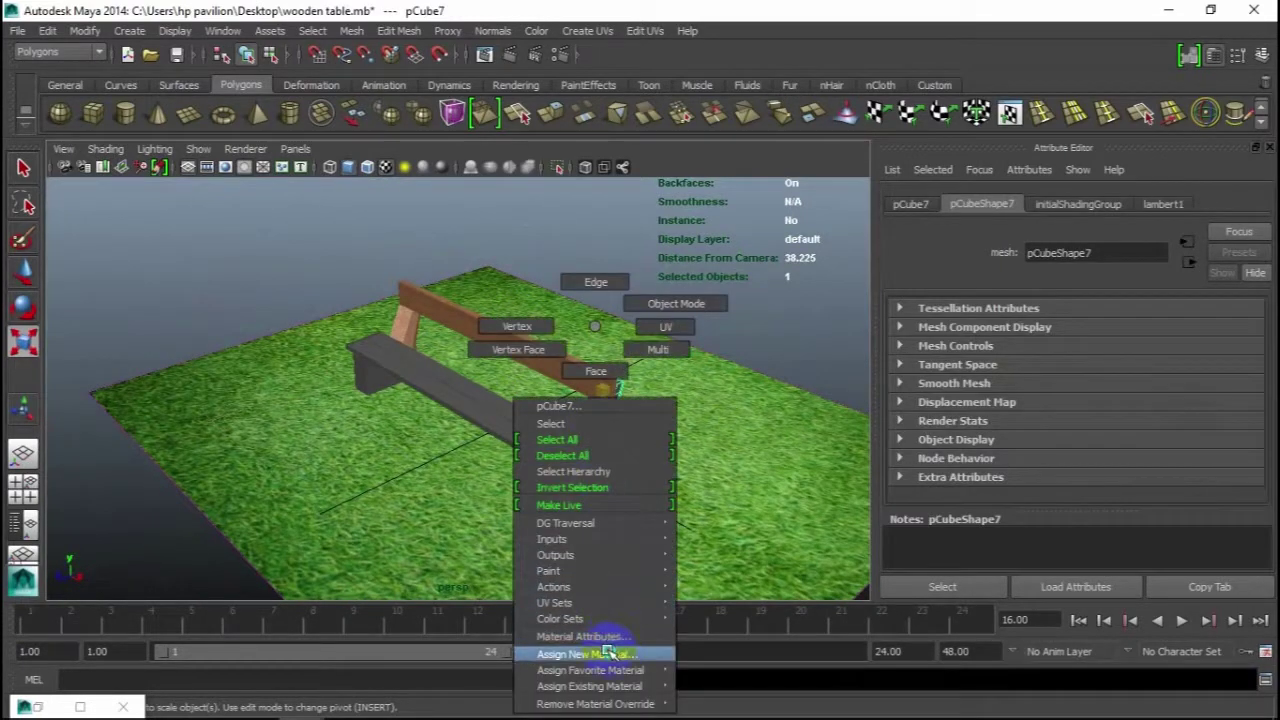
pyautogui.click(572, 360)
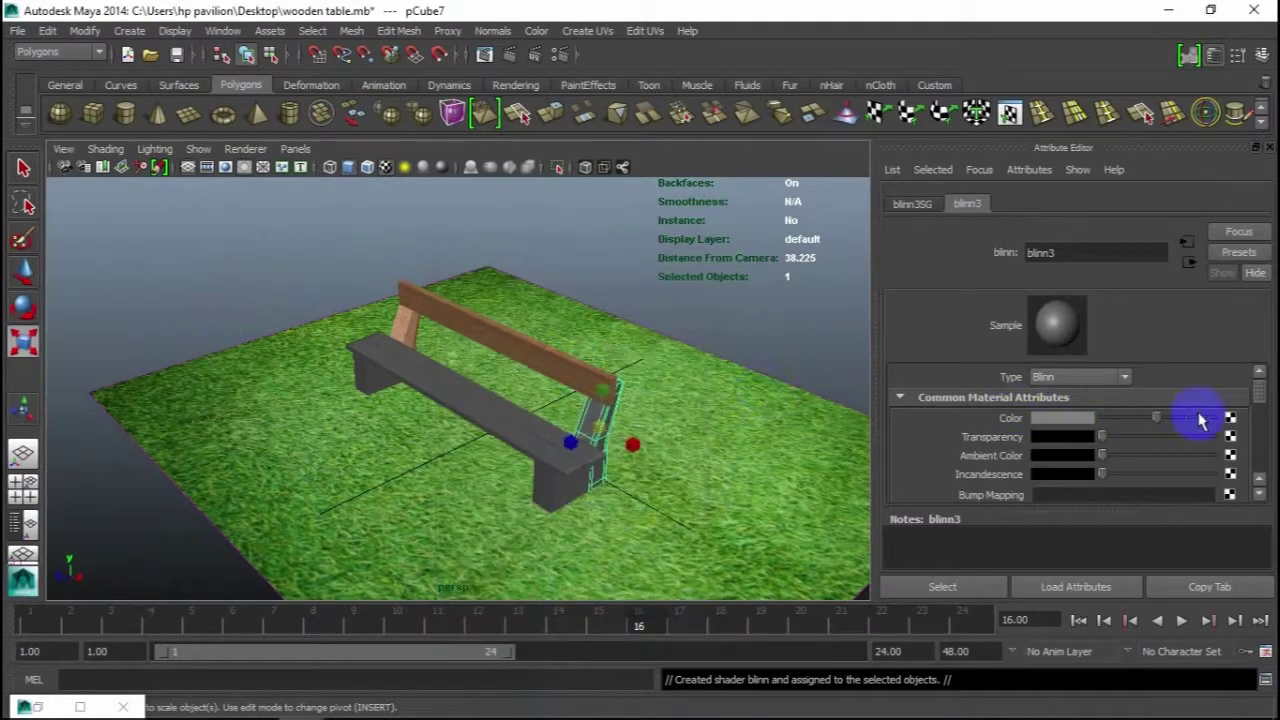
pyautogui.click(1230, 418)
pyautogui.click(570, 405)
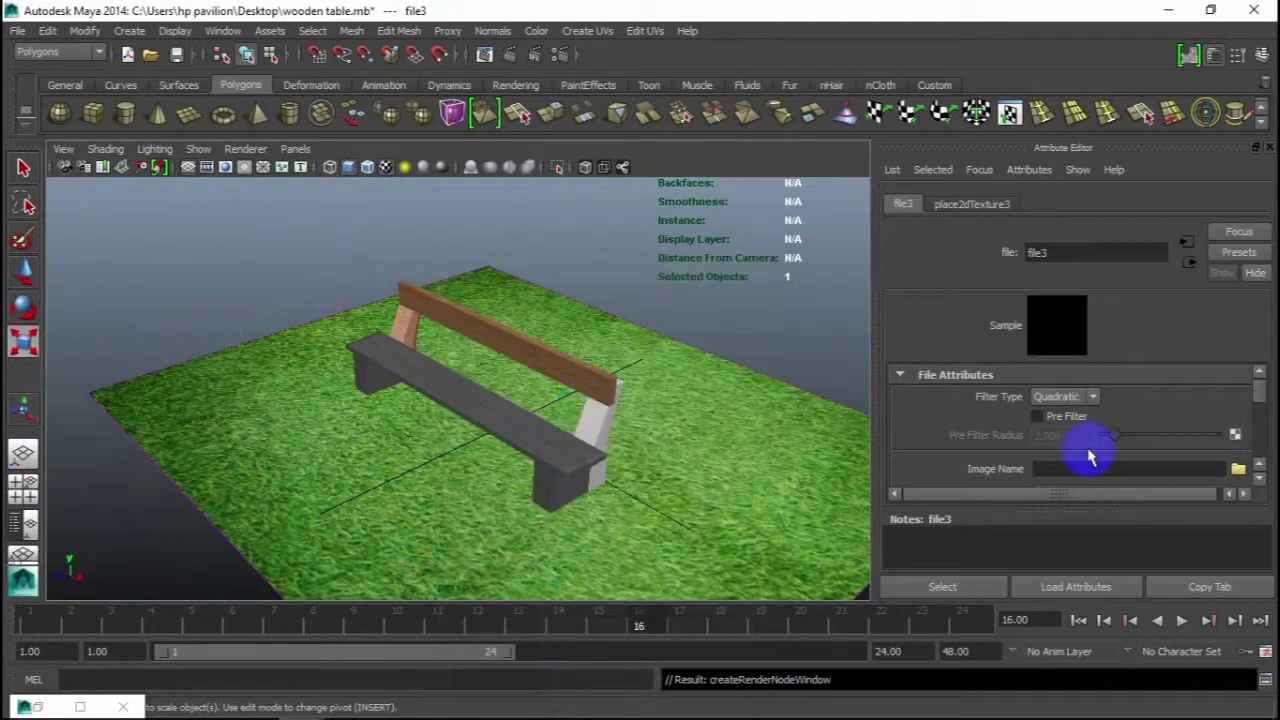
pyautogui.click(1238, 469)
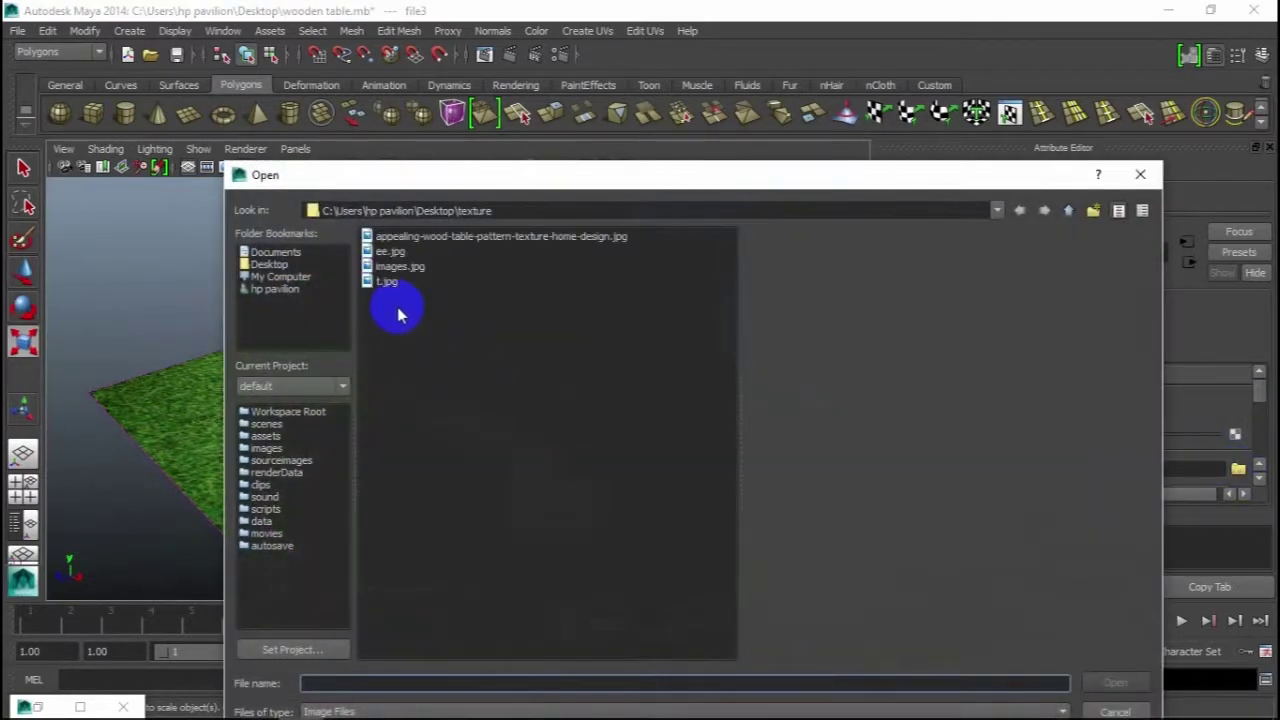
pyautogui.doubleClick(390, 281)
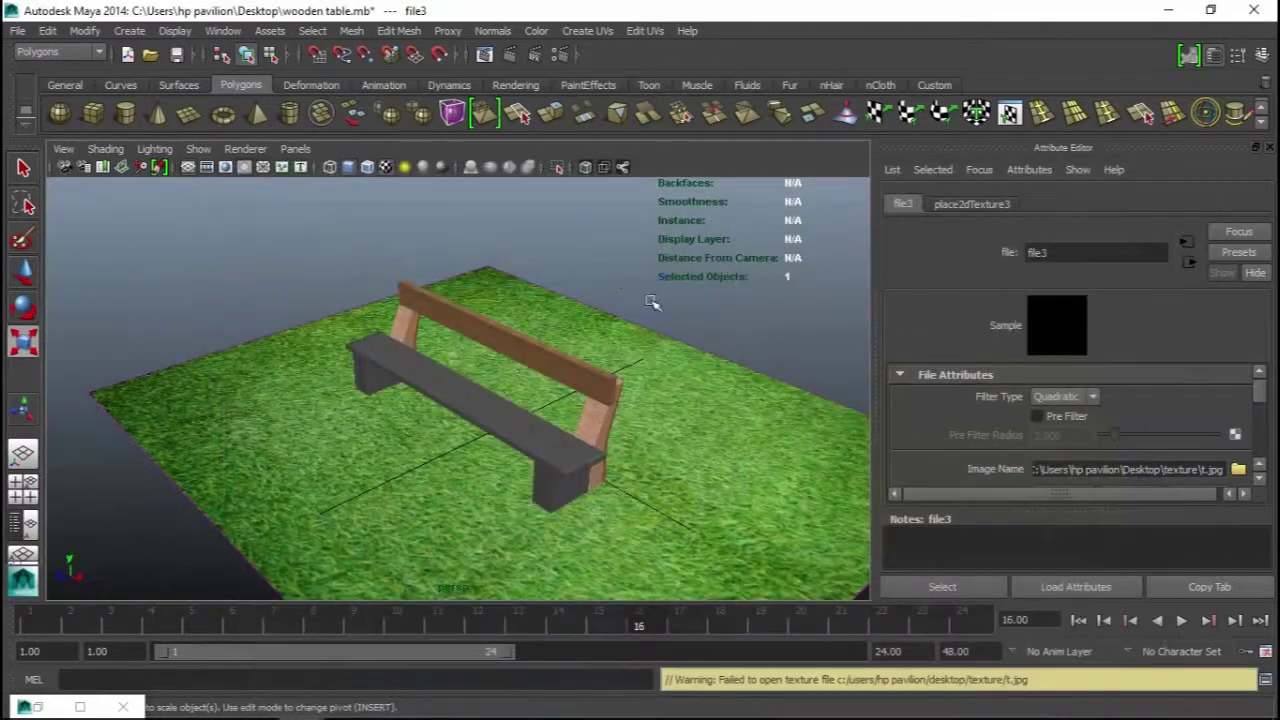
# Step: Select the front seat plank and bring up its material options
pyautogui.keyDown('alt'); pyautogui.moveTo(652, 303); pyautogui.dragTo(780, 357); pyautogui.keyUp('alt')
pyautogui.moveTo(780, 357)
pyautogui.keyDown('alt'); pyautogui.mouseDown(button='right')
pyautogui.moveTo(391, 449)
pyautogui.moveTo(586, 443)
pyautogui.mouseUp(button='right'); pyautogui.keyUp('alt')
pyautogui.click(340, 433)
pyautogui.keyDown('alt'); pyautogui.moveTo(586, 443); pyautogui.dragTo(434, 443); pyautogui.keyUp('alt')
pyautogui.moveTo(409, 414)
pyautogui.mouseDown(button='right')
pyautogui.moveTo(453, 605)
pyautogui.moveTo(430, 653)
pyautogui.mouseUp(button='right')
# Step: Give the front seat plank a new Blinn with ee.jpg as its colour texture
pyautogui.click(570, 364)
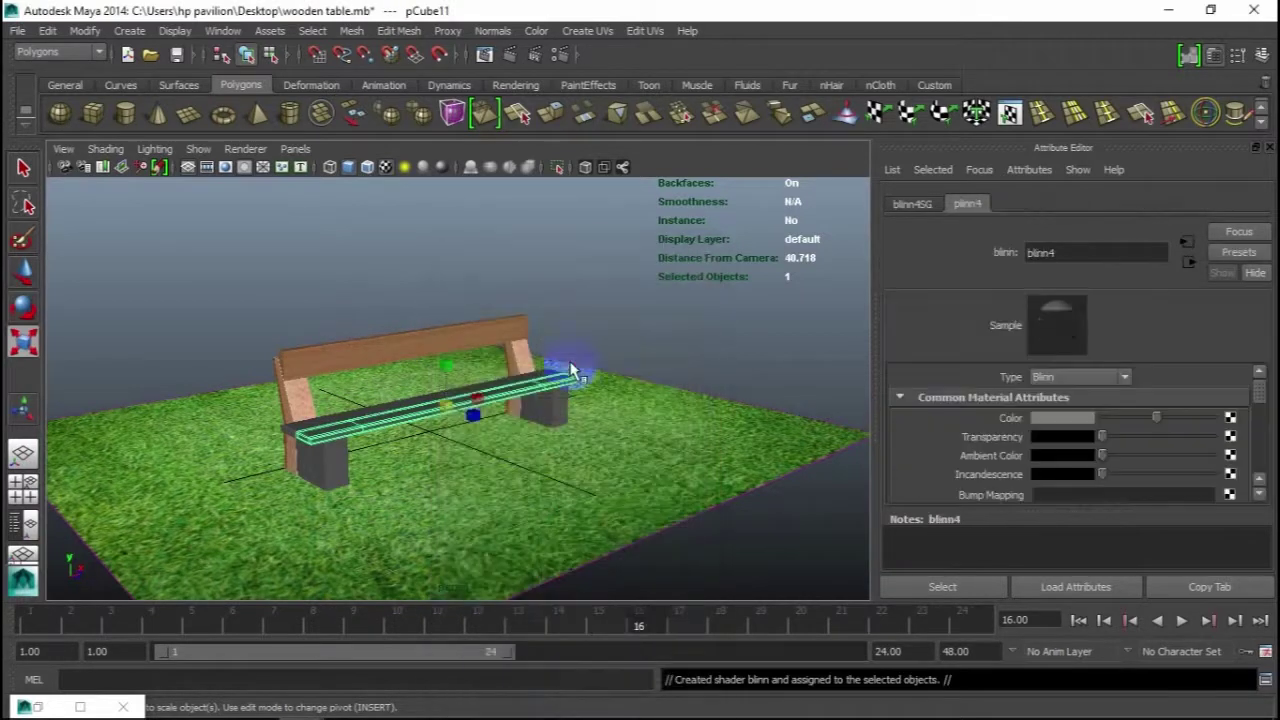
pyautogui.click(1230, 420)
pyautogui.click(568, 407)
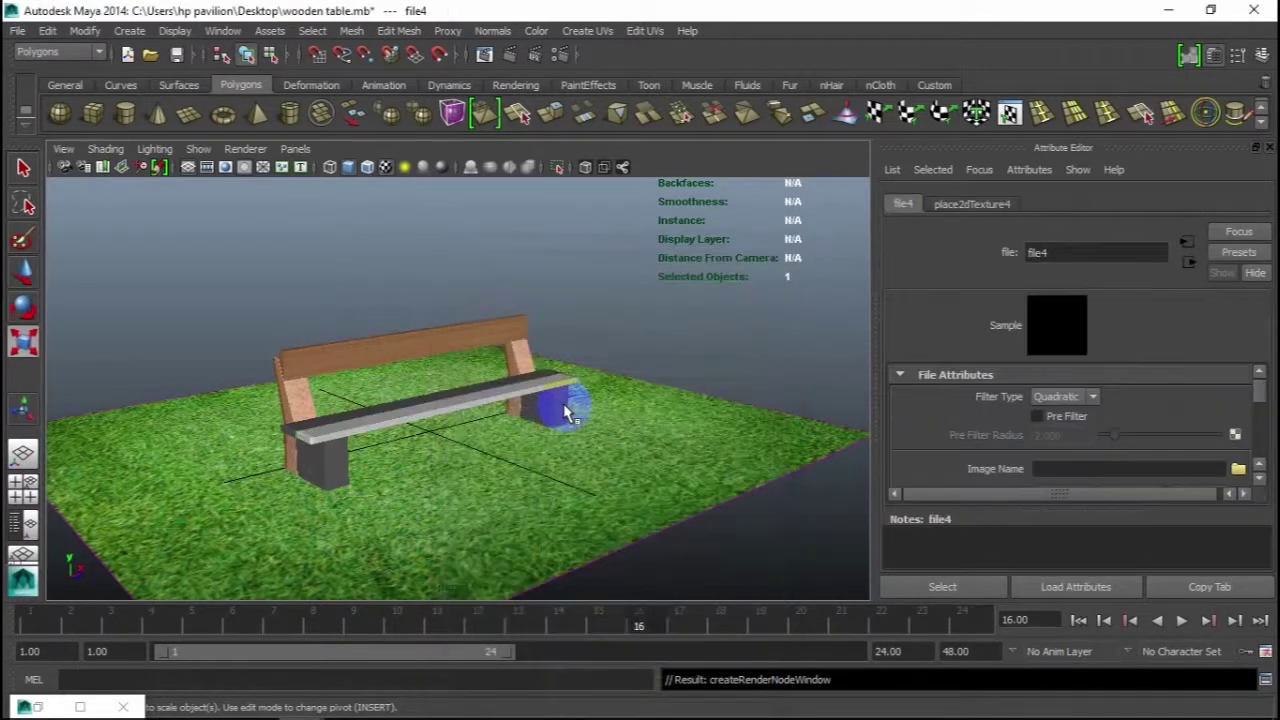
pyautogui.click(1238, 469)
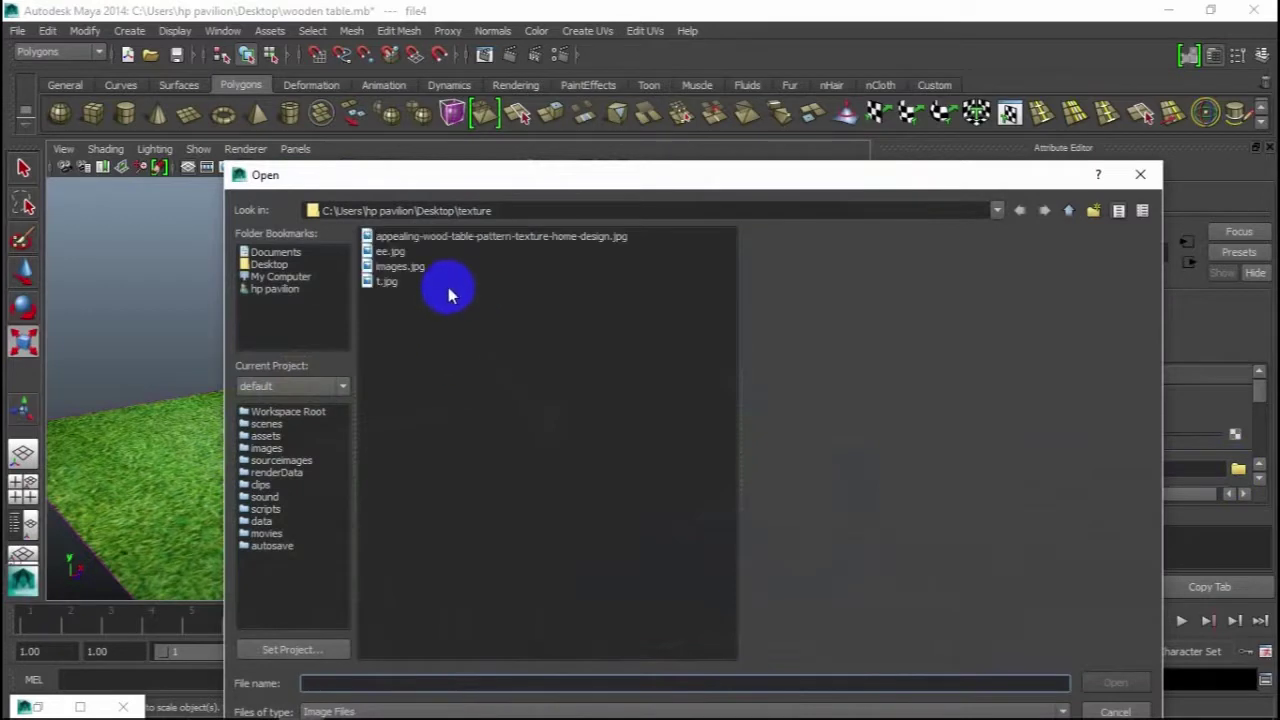
pyautogui.doubleClick(405, 254)
# Step: Zoom in and give the back seat plank a new Blinn textured with images.jpg
pyautogui.keyDown('alt'); pyautogui.moveTo(571, 357); pyautogui.dragTo(800, 397); pyautogui.keyUp('alt')
pyautogui.scroll(3, 443, 400)
pyautogui.scroll(3, 463, 329)
pyautogui.scroll(2, 417, 337)
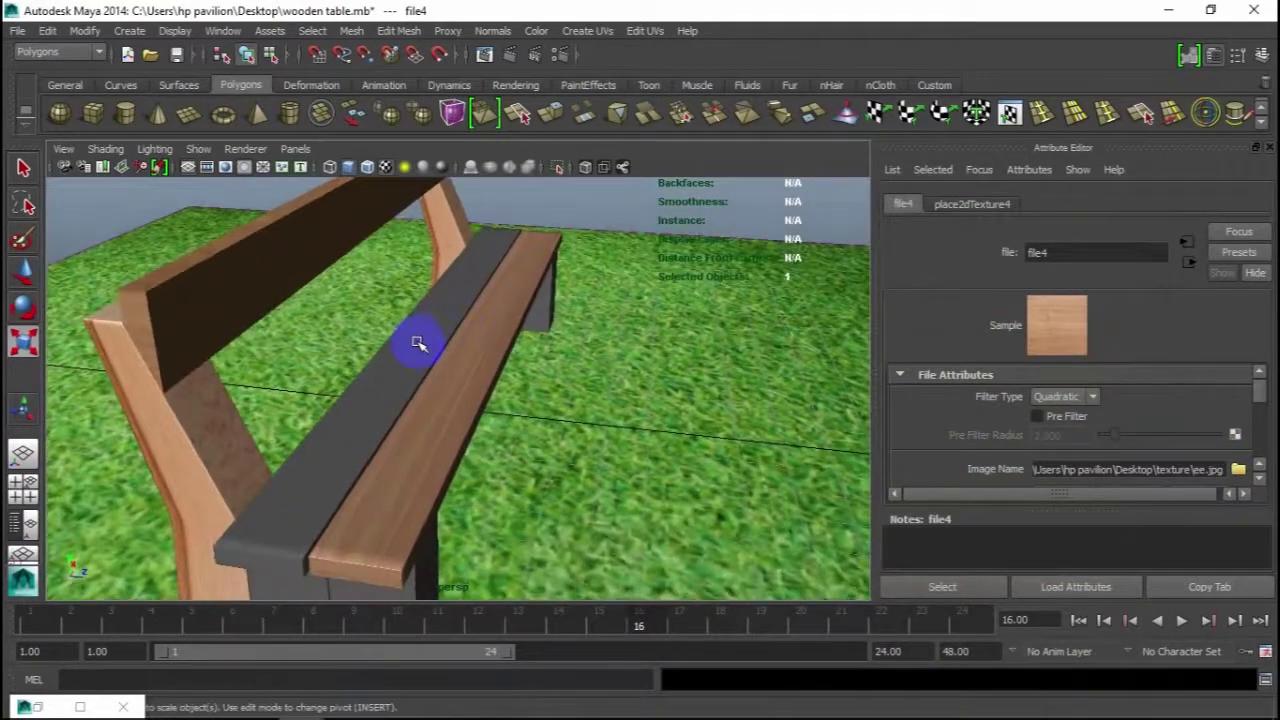
pyautogui.click(420, 338)
pyautogui.moveTo(323, 416); pyautogui.dragTo(363, 651, button='right')
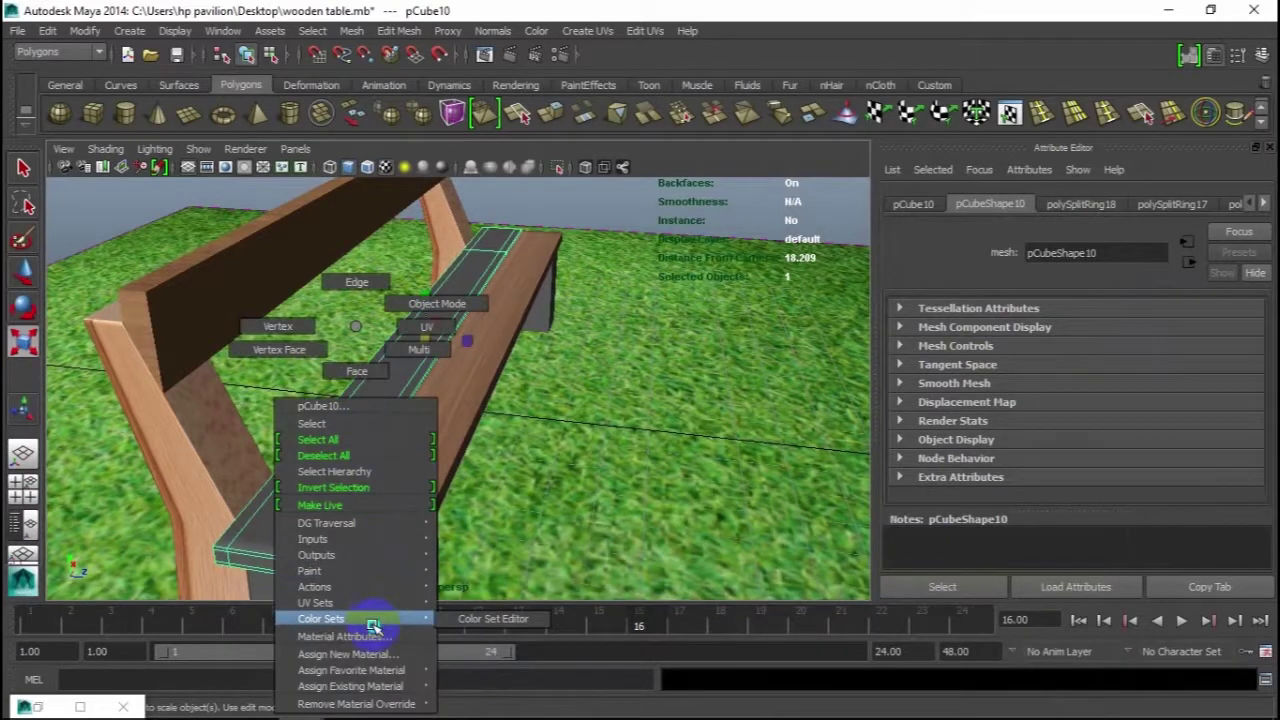
pyautogui.click(571, 359)
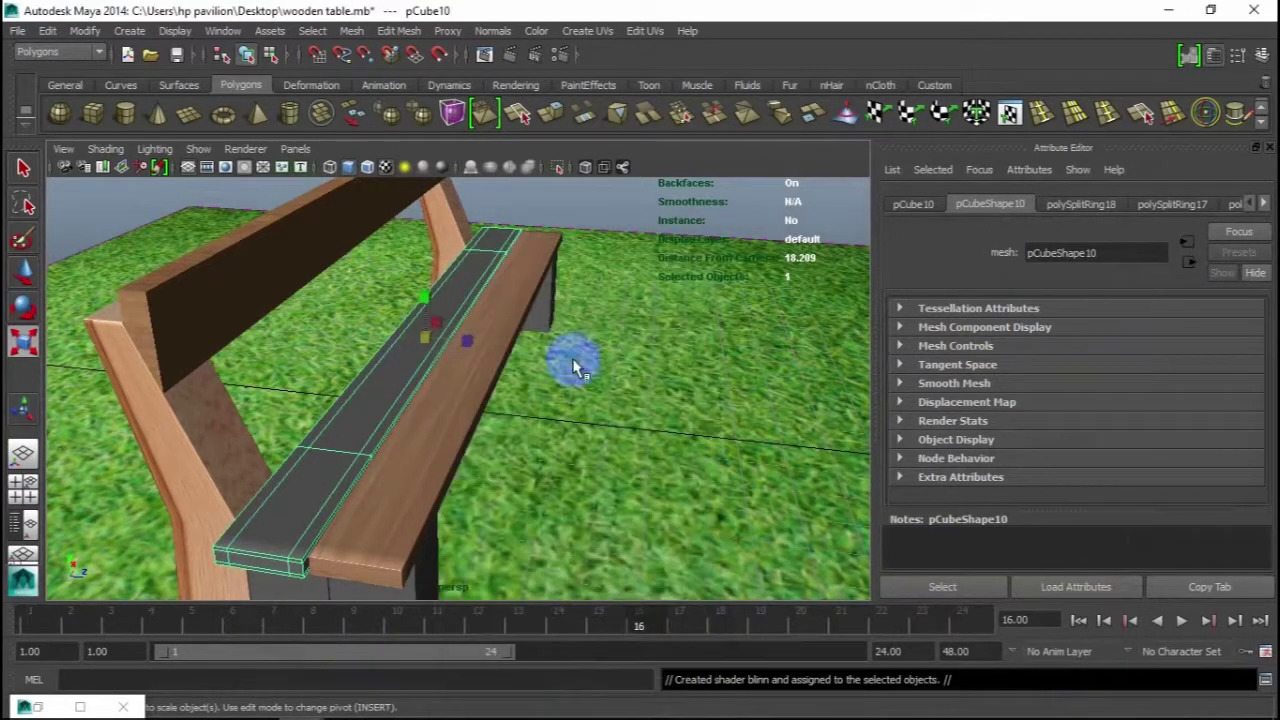
pyautogui.click(1231, 420)
pyautogui.click(571, 400)
pyautogui.click(1186, 468)
pyautogui.click(1238, 470)
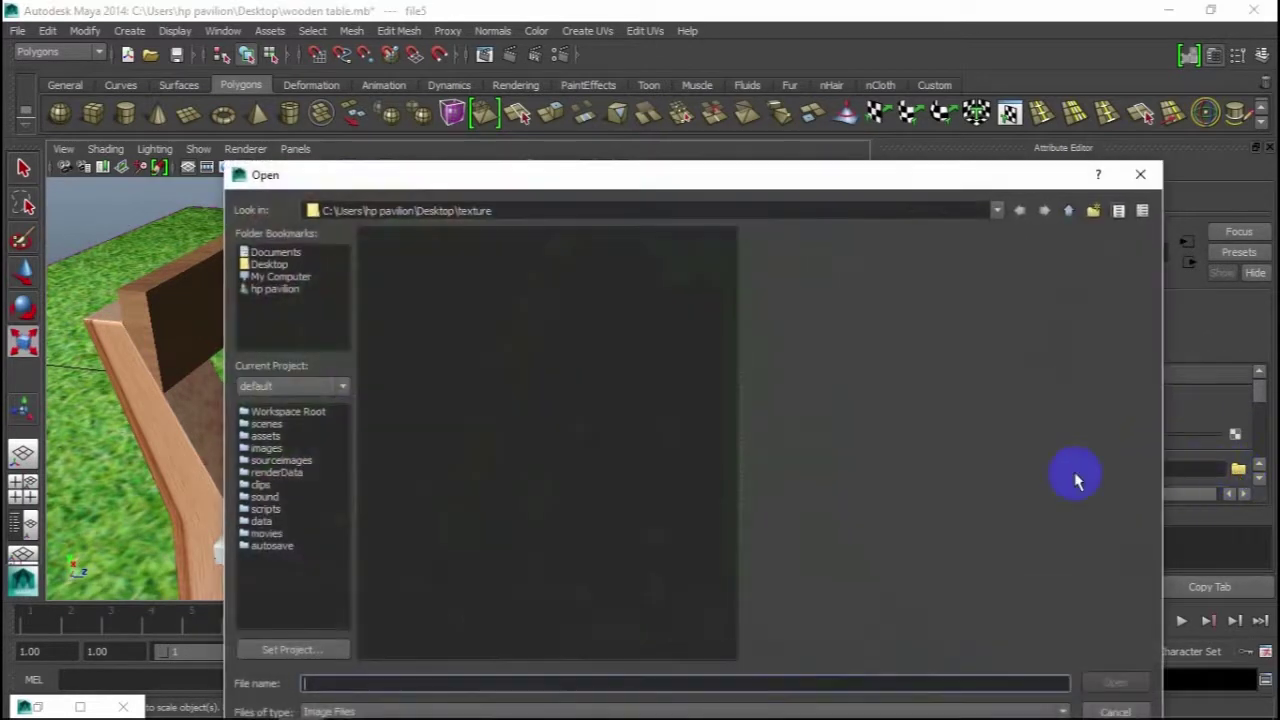
pyautogui.doubleClick(400, 282)
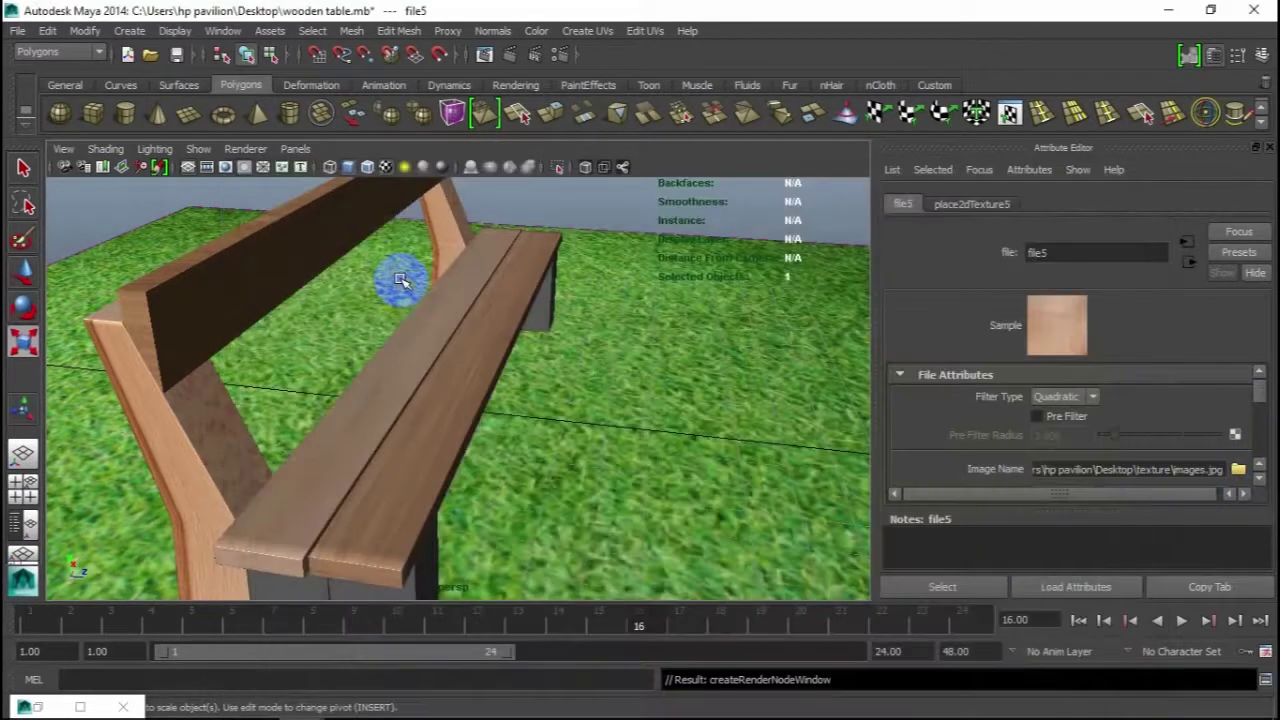
# Step: Orbit close to the seat and select the front bench leg for a new material
pyautogui.scroll(-5, 528, 423)
pyautogui.moveTo(631, 393)
pyautogui.keyDown('alt'); pyautogui.mouseDown()
pyautogui.moveTo(371, 423)
pyautogui.moveTo(443, 434)
pyautogui.mouseUp(); pyautogui.keyUp('alt')
pyautogui.scroll(5, 386, 357)
pyautogui.moveTo(386, 357)
pyautogui.keyDown('alt'); pyautogui.mouseDown()
pyautogui.moveTo(659, 431)
pyautogui.moveTo(586, 437)
pyautogui.mouseUp(); pyautogui.keyUp('alt')
pyautogui.click(659, 431)
pyautogui.moveTo(589, 326)
pyautogui.mouseDown(button='right')
pyautogui.moveTo(590, 662)
pyautogui.moveTo(865, 437)
pyautogui.mouseUp(button='right')
# Step: Give the front bench leg a new Blinn with ee.jpg as its colour texture
pyautogui.rightClick(590, 446)
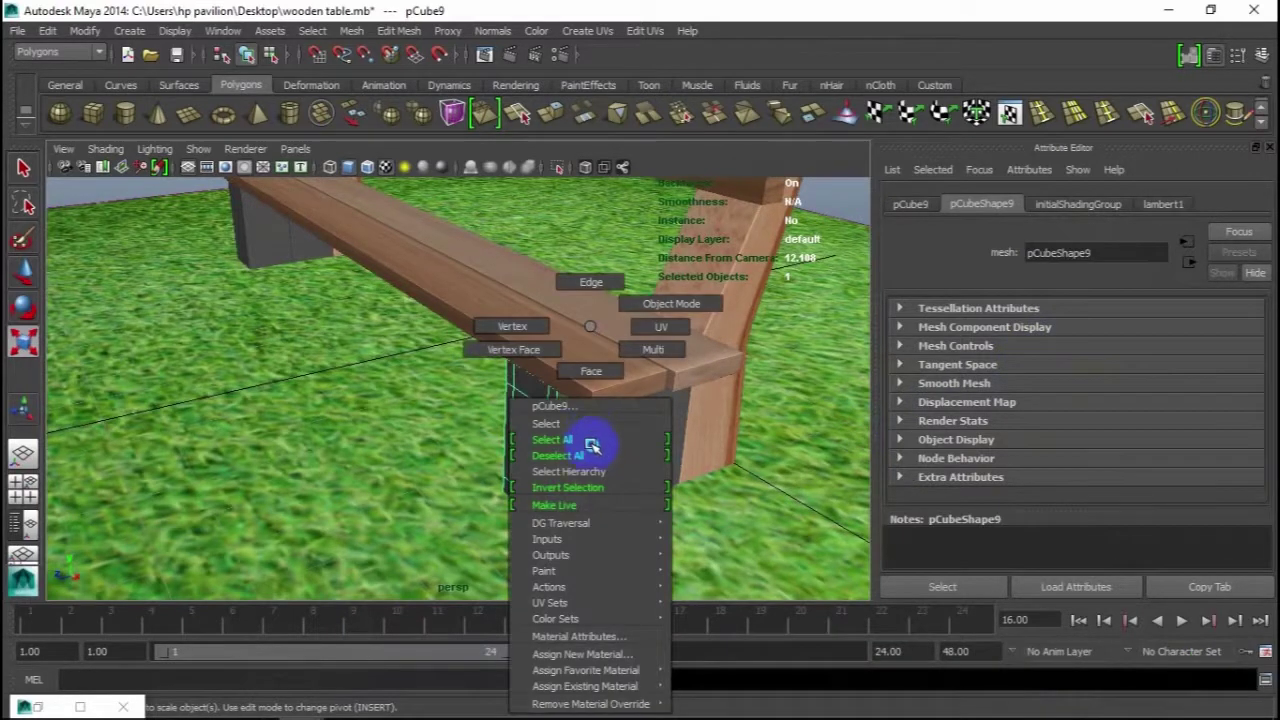
pyautogui.click(598, 654)
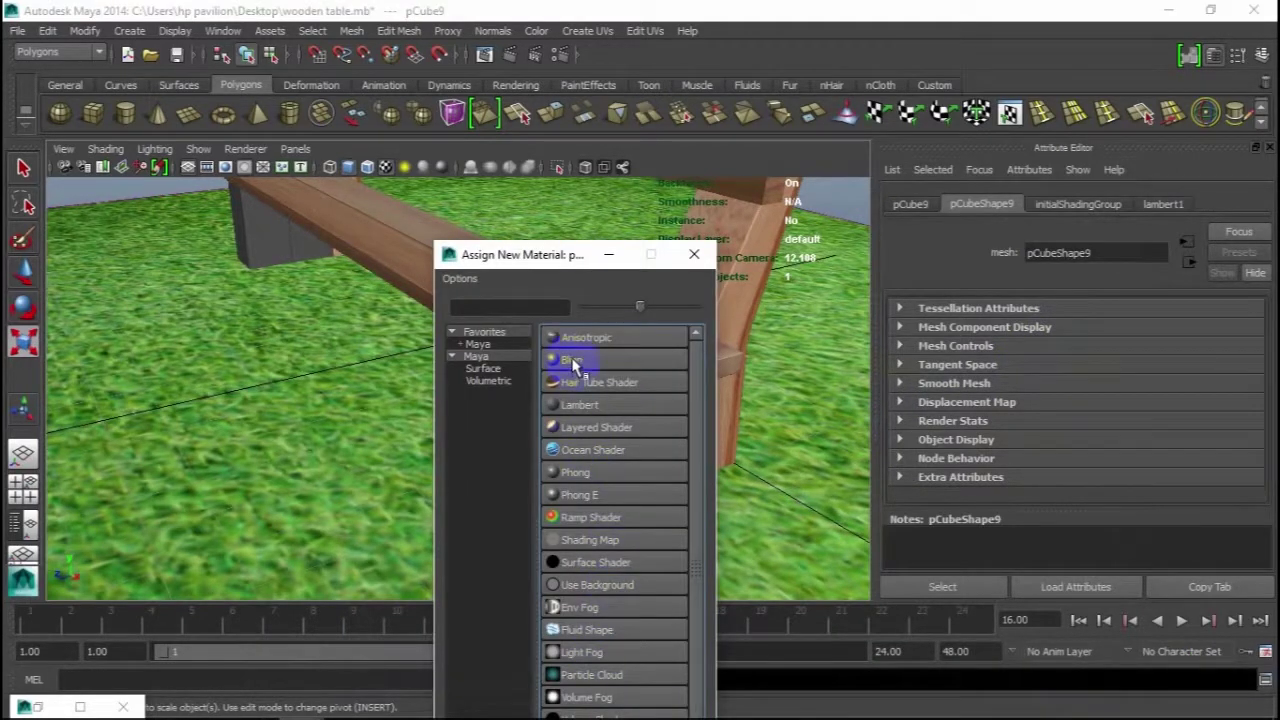
pyautogui.click(572, 362)
pyautogui.click(1226, 420)
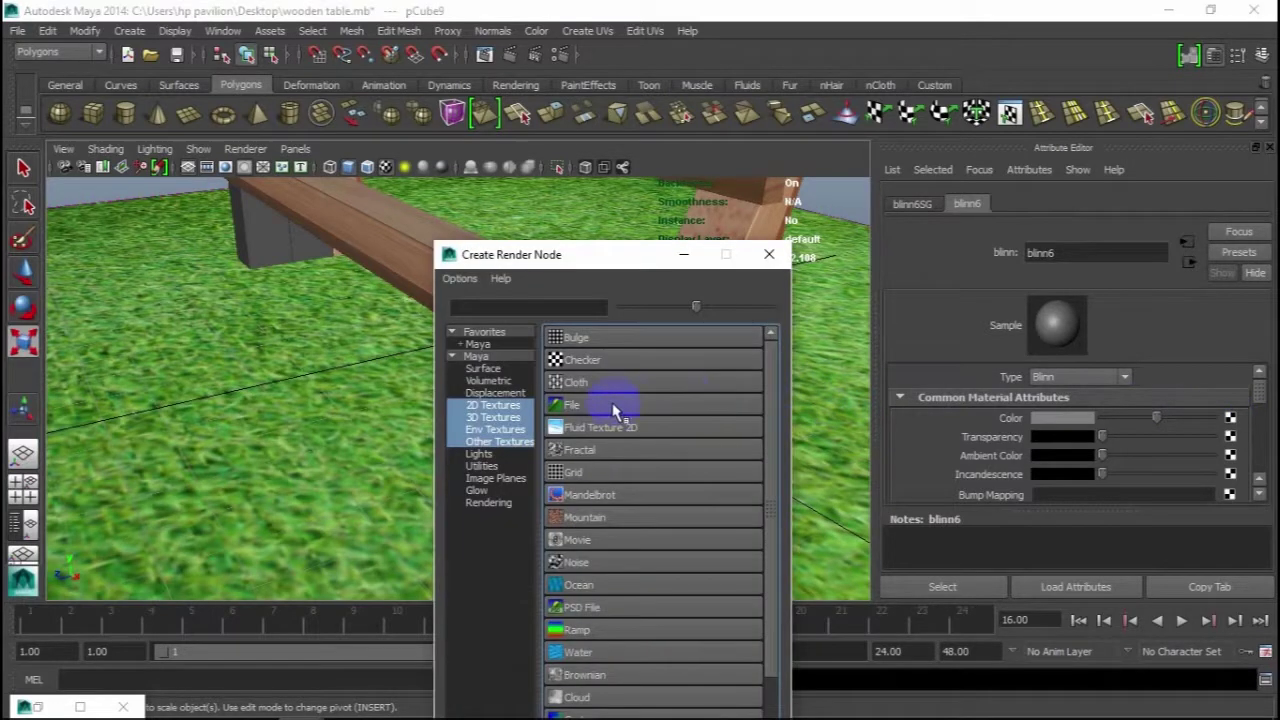
pyautogui.click(574, 405)
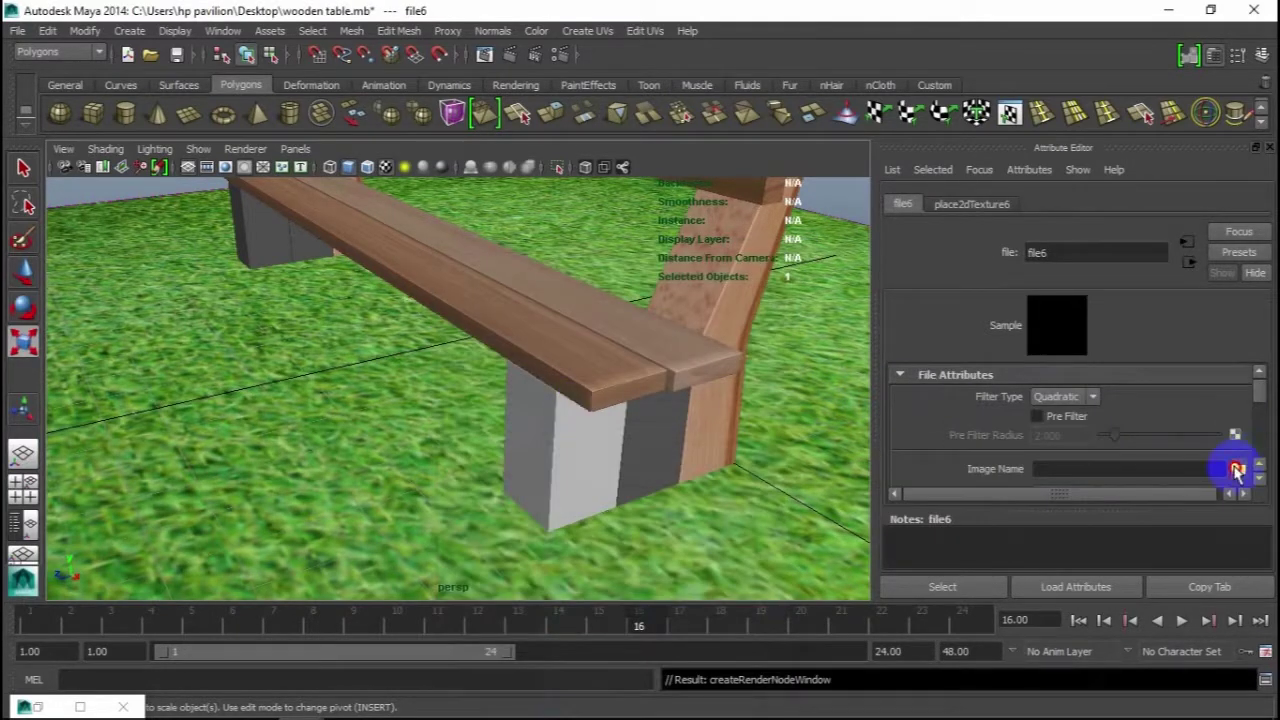
pyautogui.click(1237, 469)
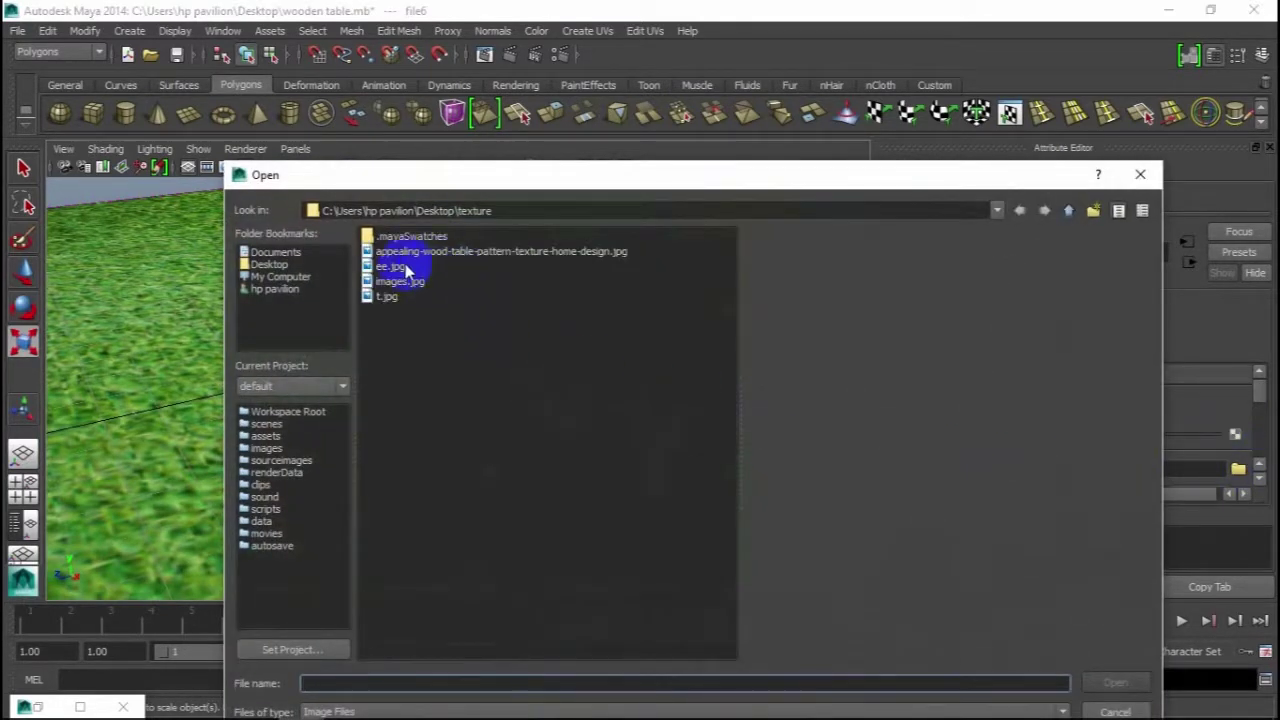
pyautogui.doubleClick(405, 270)
# Step: Give the grey middle block of the leg a new Blinn textured with images.jpg
pyautogui.scroll(-5, 614, 466)
pyautogui.scroll(5, 529, 430)
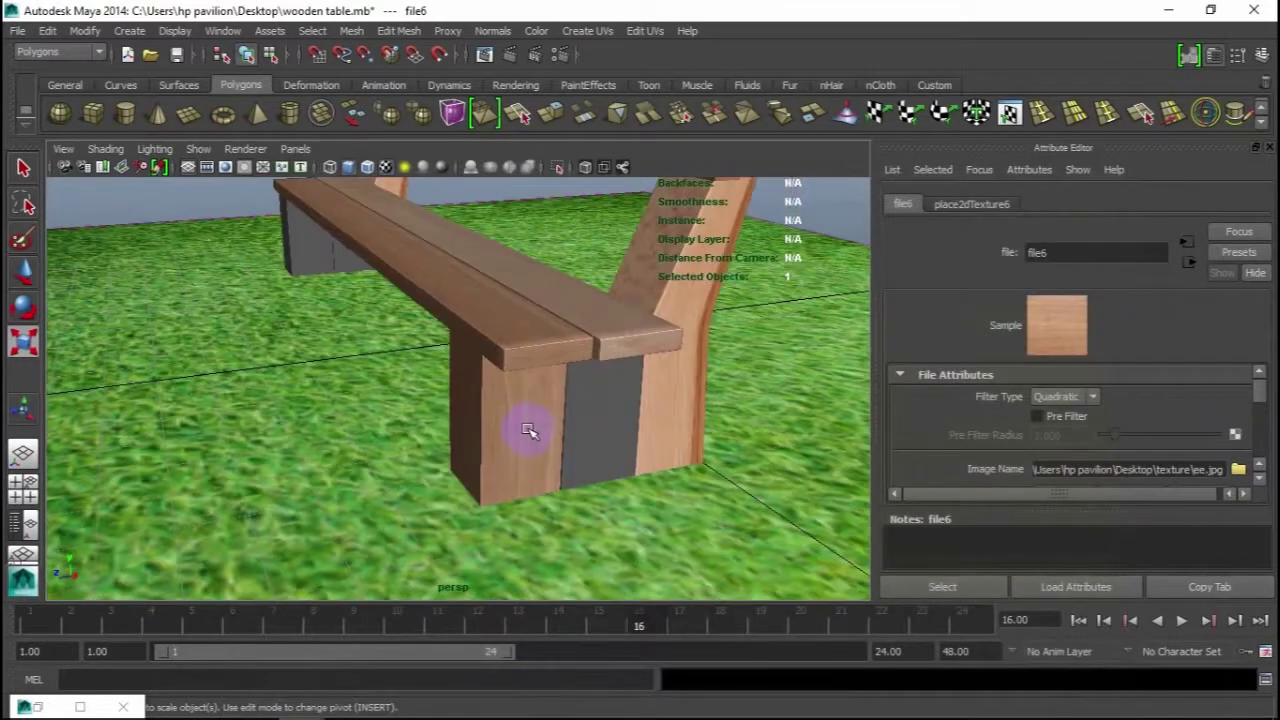
pyautogui.click(604, 401)
pyautogui.moveTo(604, 401); pyautogui.dragTo(609, 654, button='right')
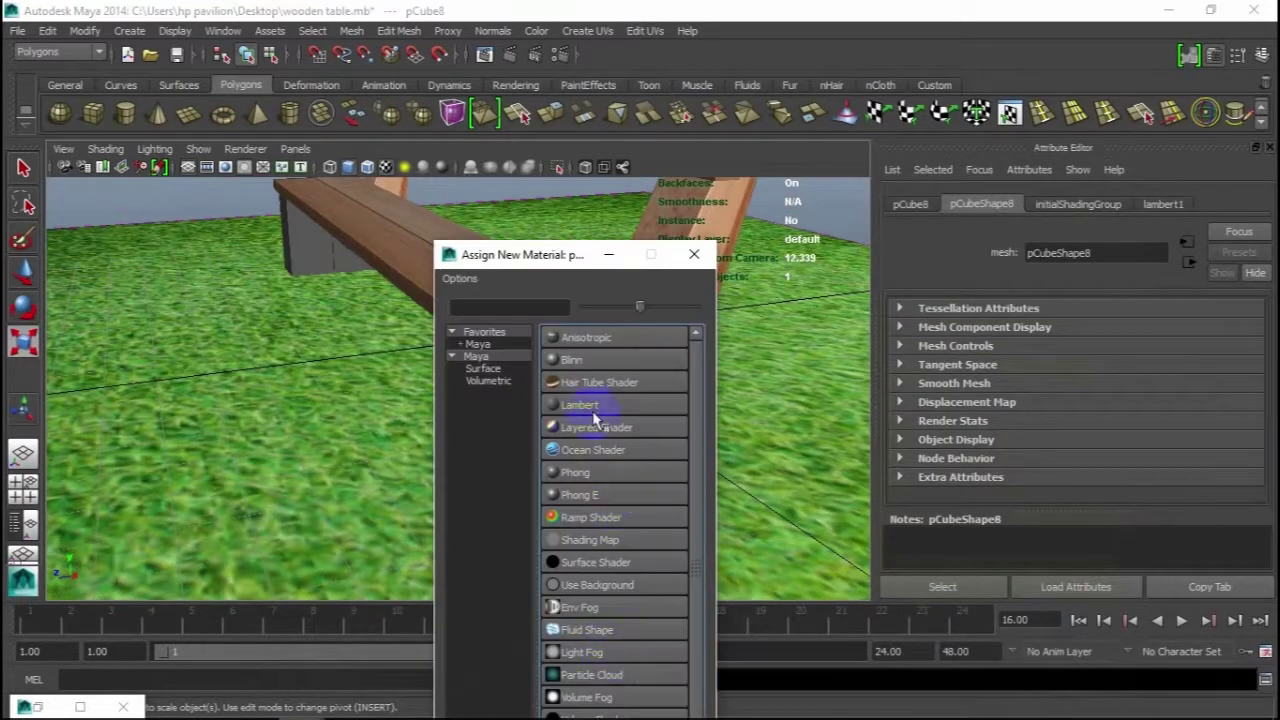
pyautogui.click(571, 360)
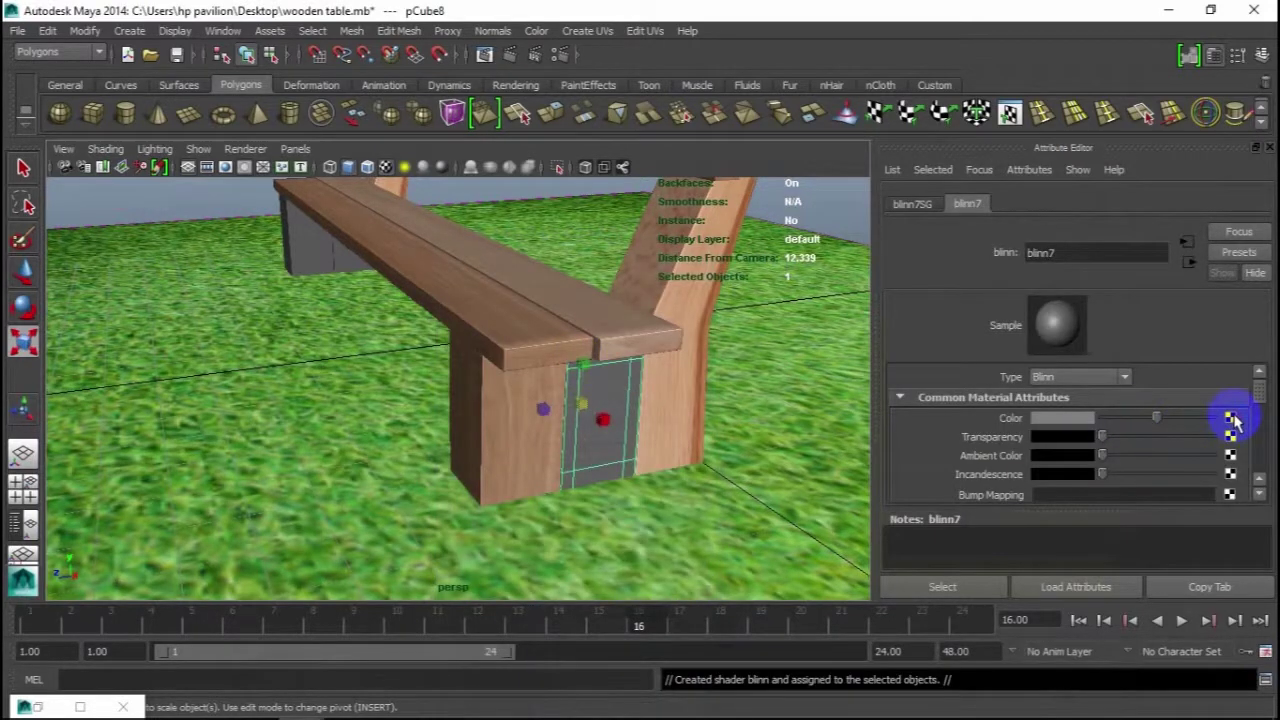
pyautogui.click(1231, 418)
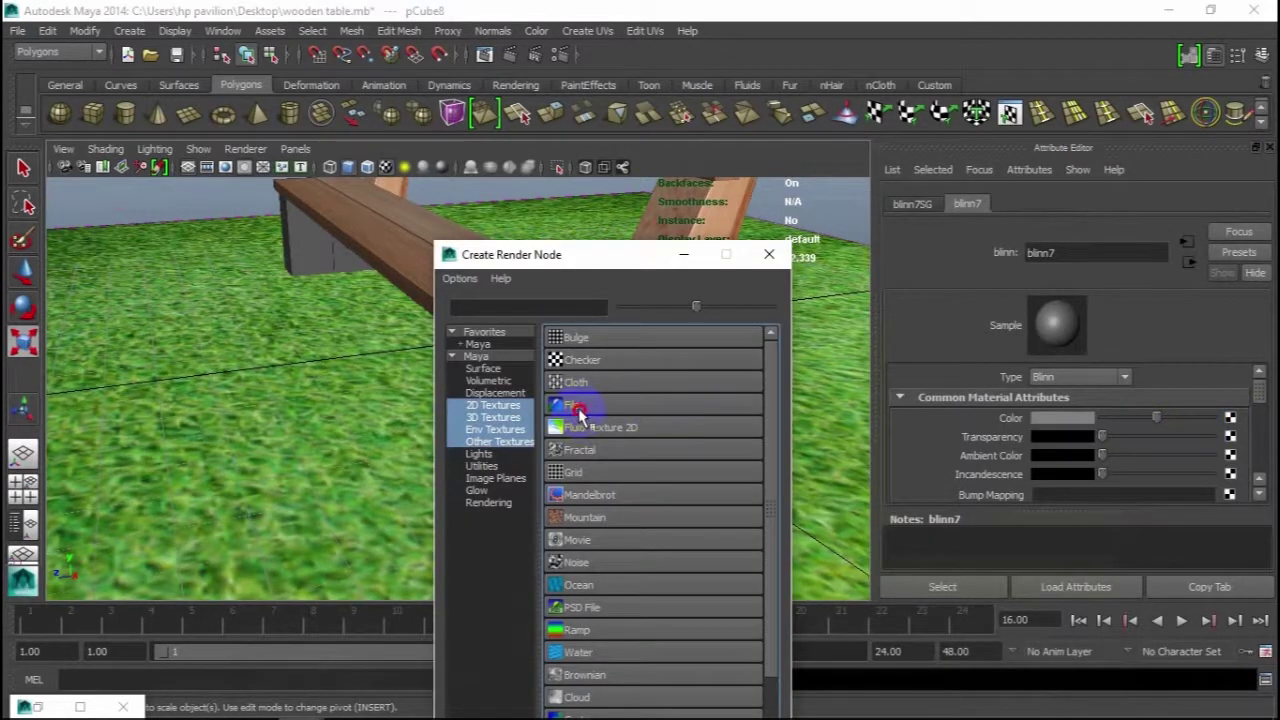
pyautogui.click(578, 408)
pyautogui.click(1239, 470)
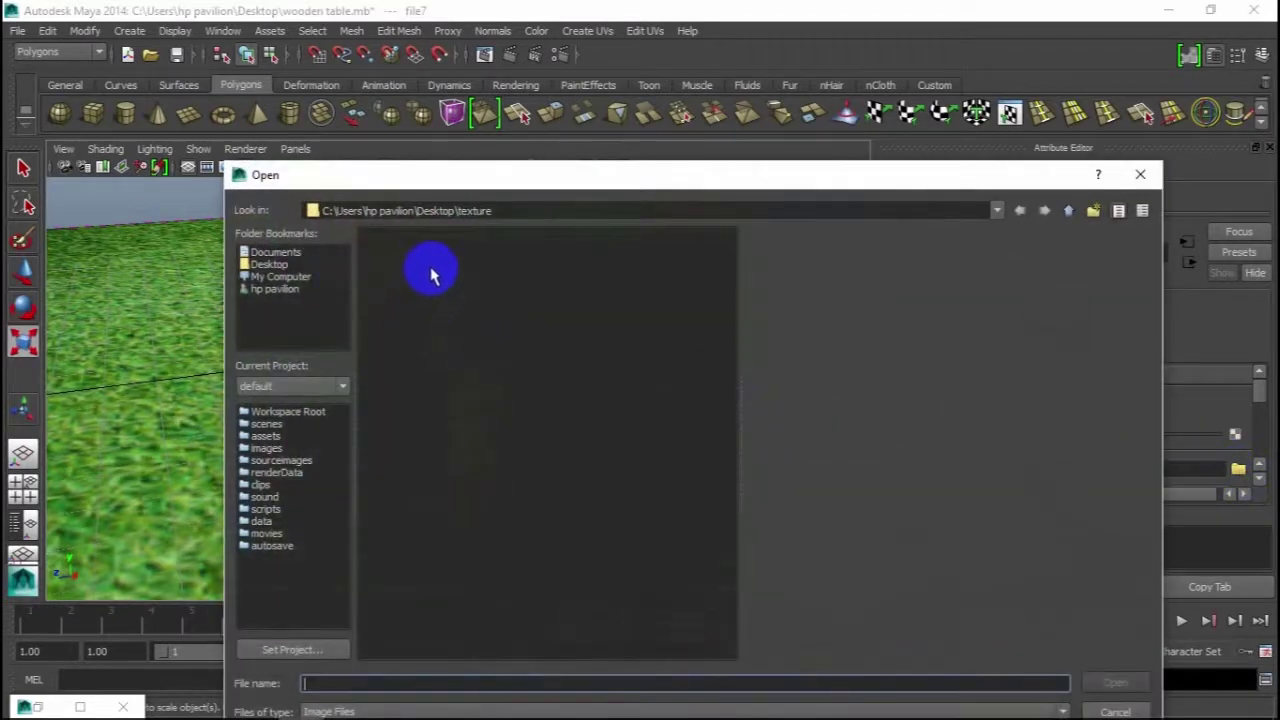
pyautogui.doubleClick(400, 281)
# Step: Orbit to the remaining grey leg block and give it a Blinn textured with ee.jpg
pyautogui.moveTo(394, 277)
pyautogui.keyDown('alt'); pyautogui.mouseDown()
pyautogui.moveTo(523, 434)
pyautogui.moveTo(485, 513)
pyautogui.moveTo(477, 429)
pyautogui.mouseUp(); pyautogui.keyUp('alt')
pyautogui.scroll(-5, 543, 457)
pyautogui.keyDown('alt'); pyautogui.moveTo(477, 429); pyautogui.dragTo(677, 446, button='right'); pyautogui.keyUp('alt')
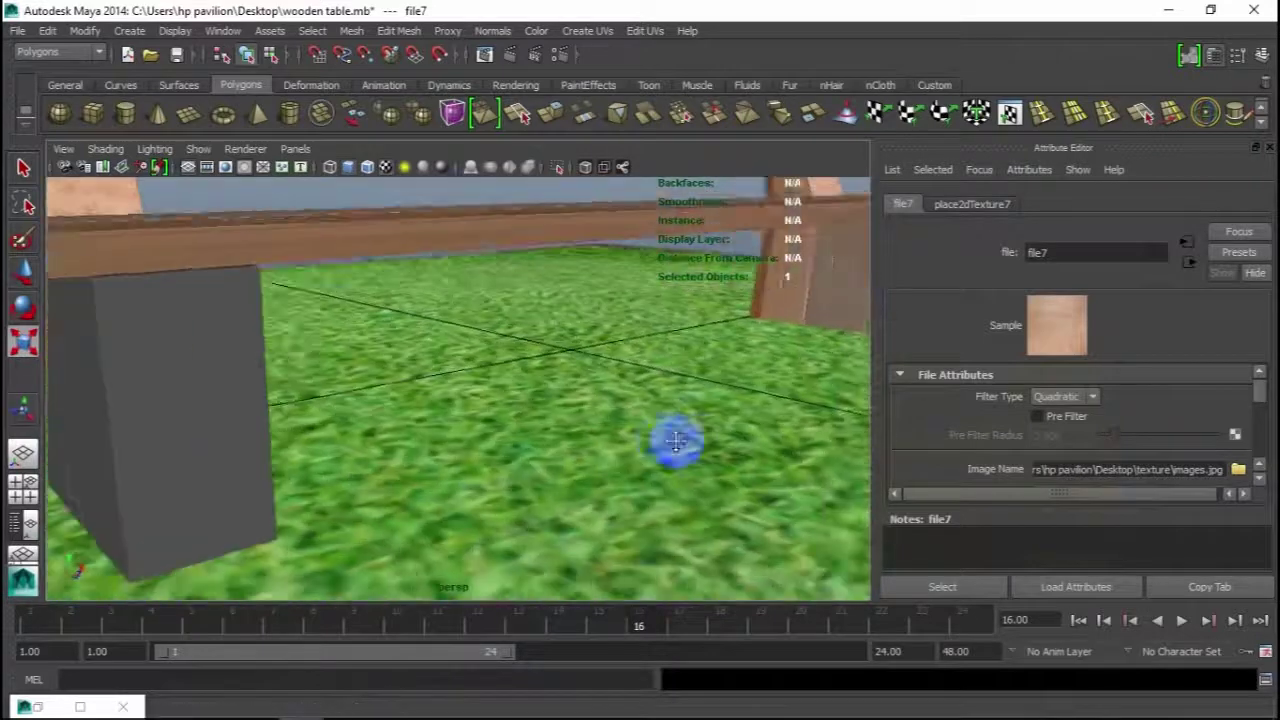
pyautogui.keyDown('alt'); pyautogui.moveTo(677, 446); pyautogui.dragTo(394, 440); pyautogui.keyUp('alt')
pyautogui.click(340, 420)
pyautogui.moveTo(383, 379); pyautogui.dragTo(390, 651, button='right')
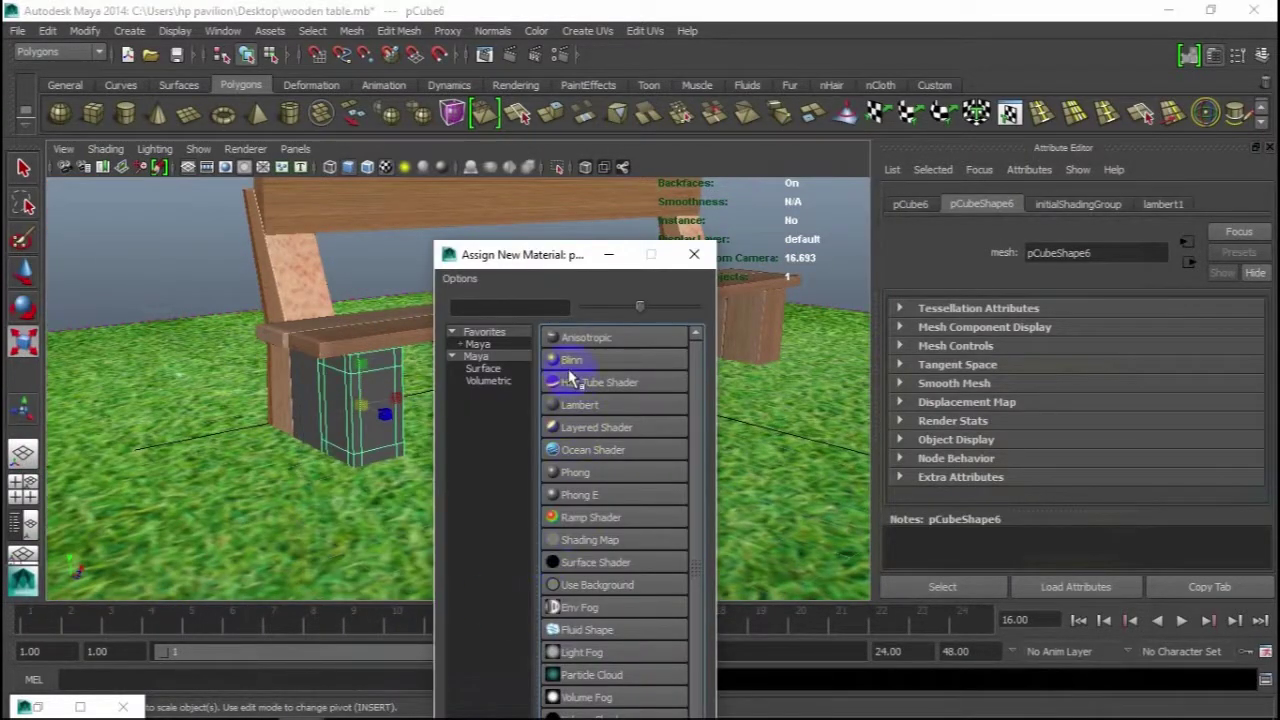
pyautogui.click(569, 364)
pyautogui.click(1231, 420)
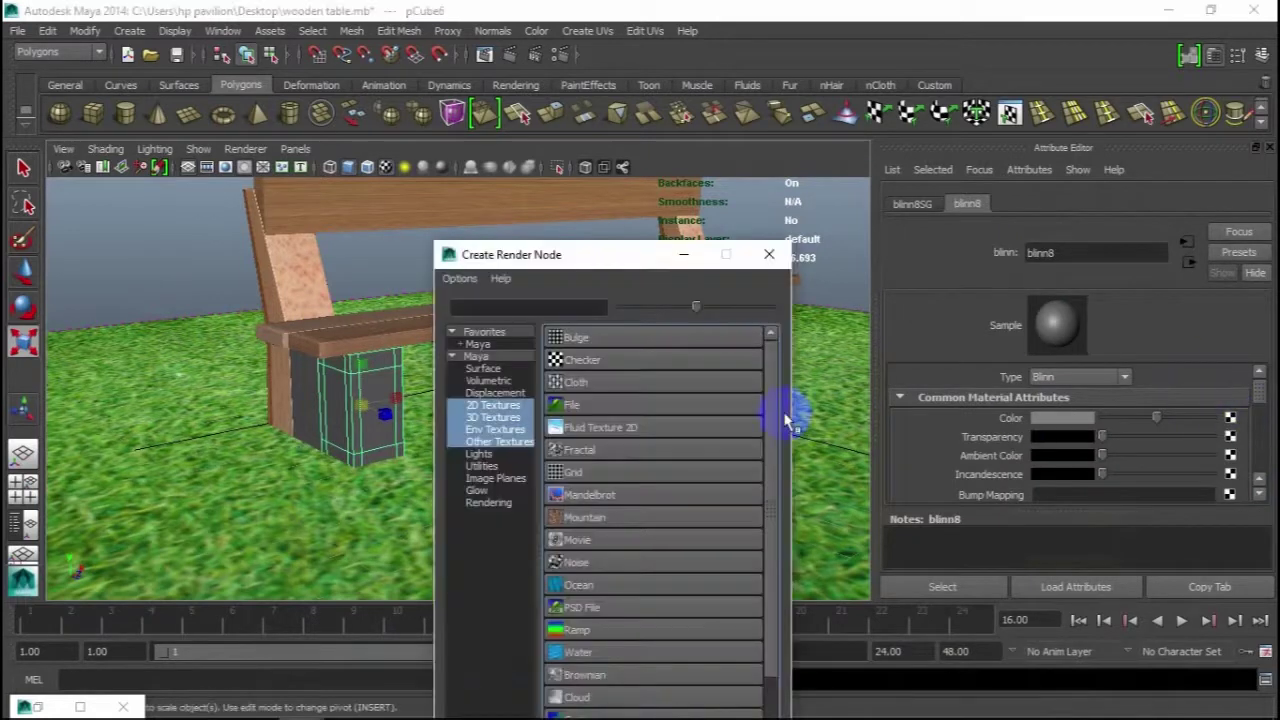
pyautogui.click(572, 405)
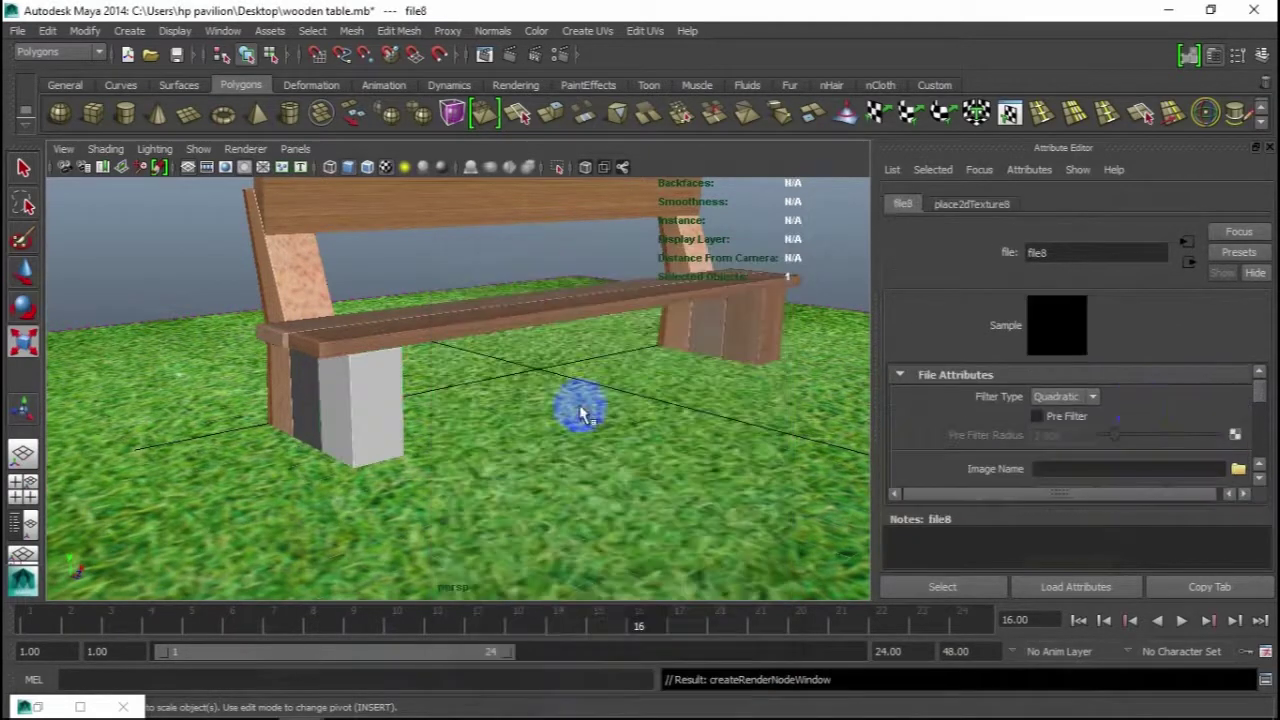
pyautogui.click(1239, 470)
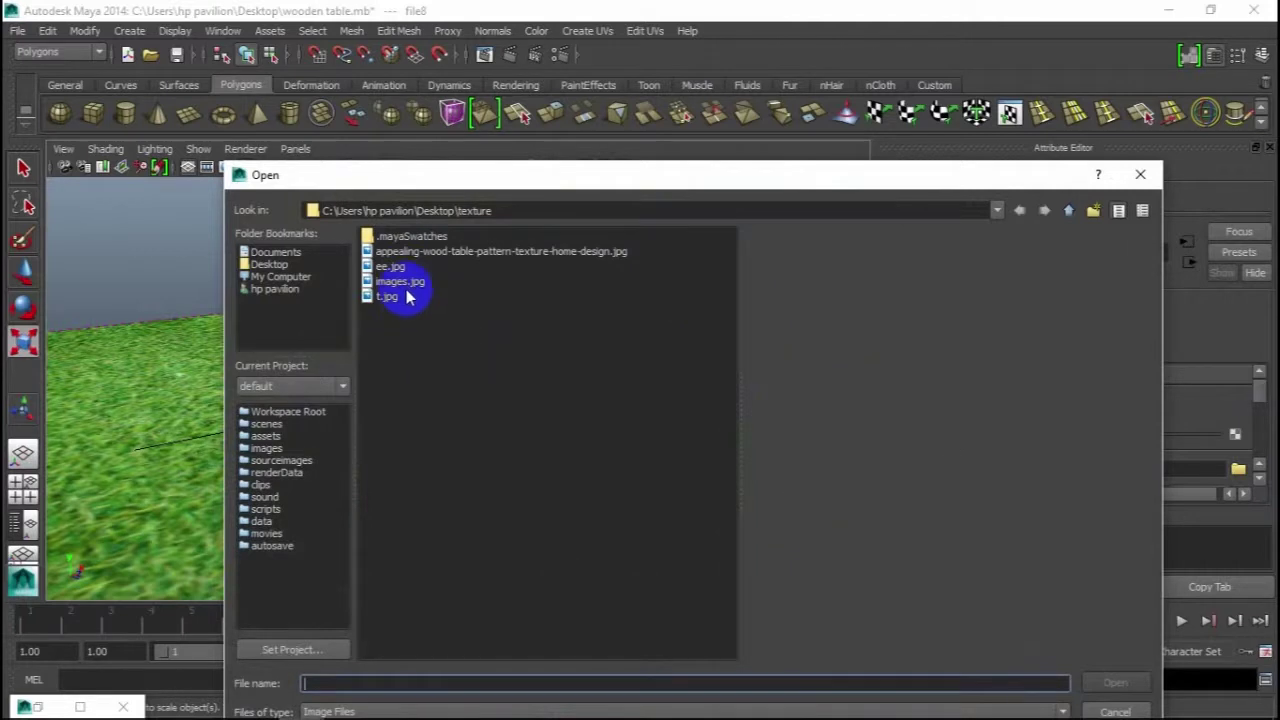
pyautogui.doubleClick(396, 279)
# Step: Zoom out around the textured bench and select its inner leg panel
pyautogui.keyDown('alt'); pyautogui.moveTo(443, 274); pyautogui.dragTo(457, 423, button='right'); pyautogui.keyUp('alt')
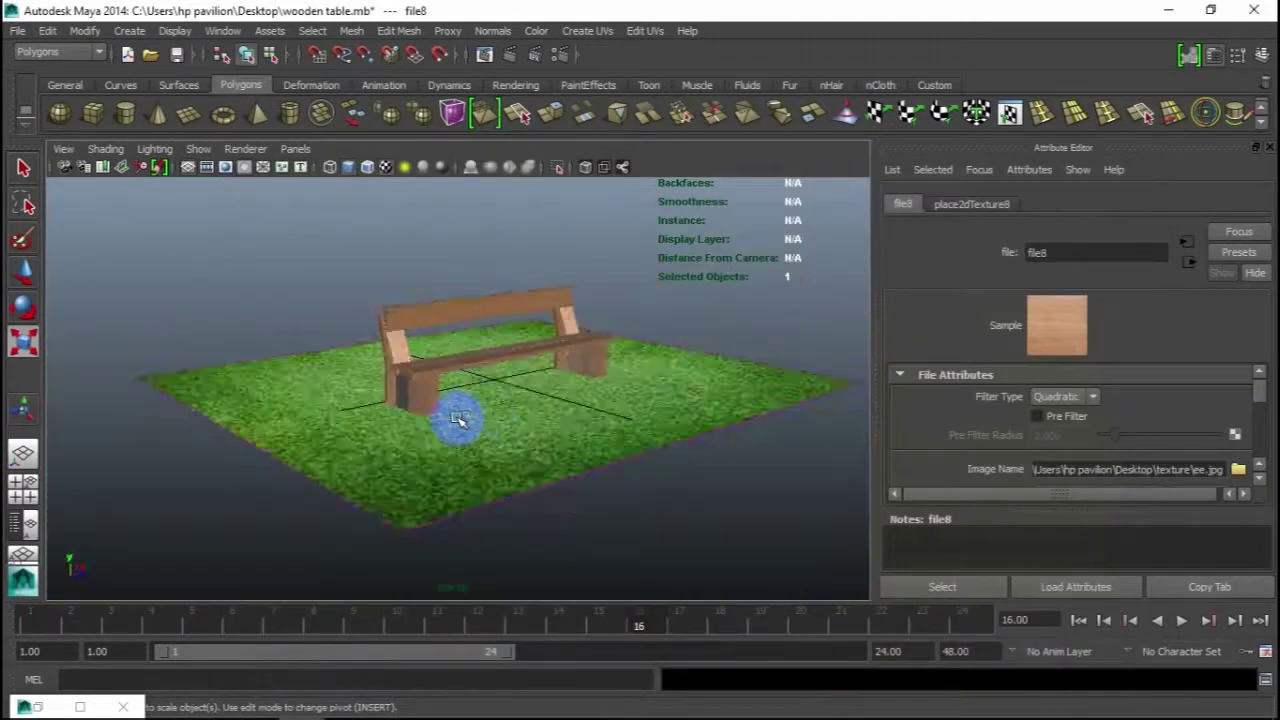
pyautogui.keyDown('alt'); pyautogui.moveTo(457, 423); pyautogui.dragTo(430, 403); pyautogui.keyUp('alt')
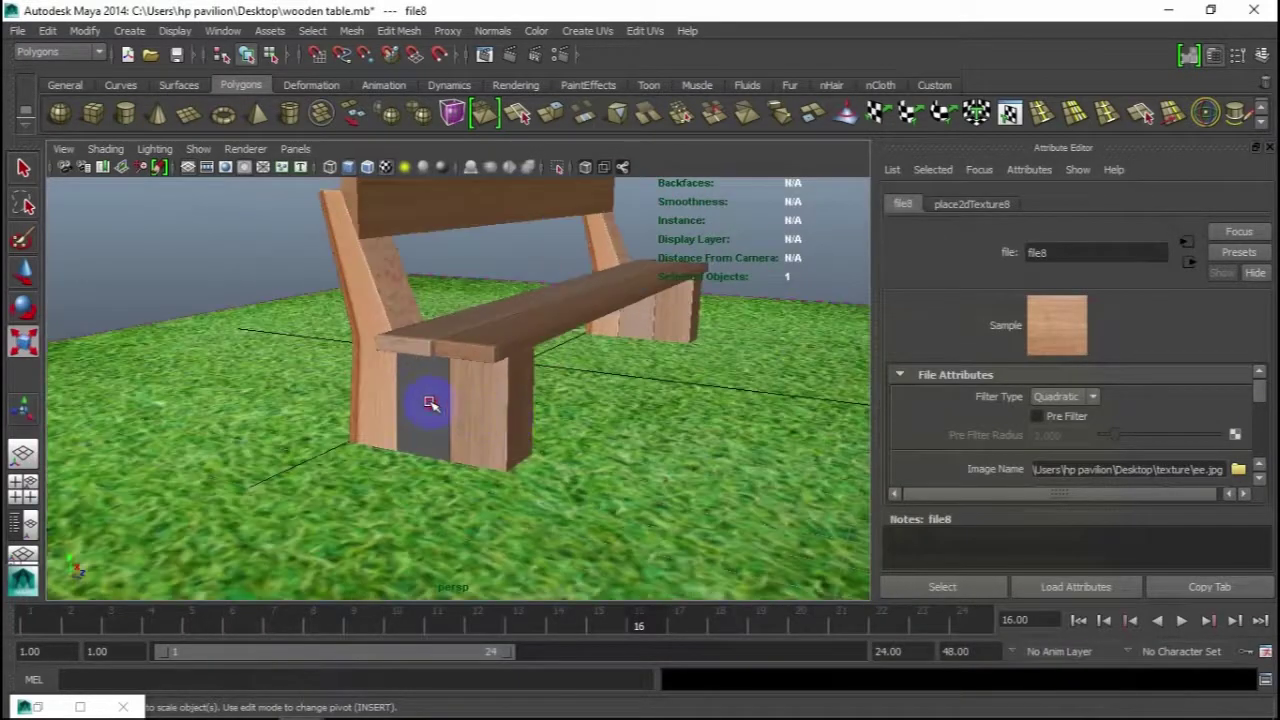
pyautogui.click(430, 403)
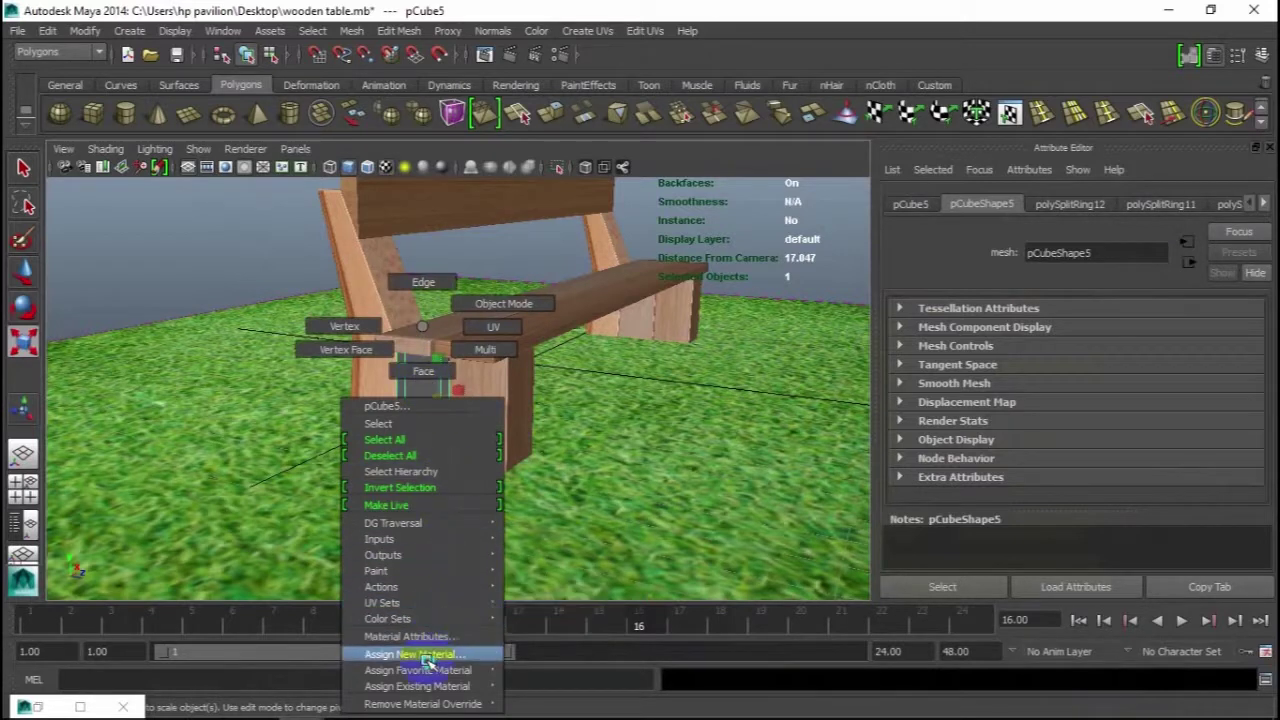
# Step: Assign the inner leg panel a new Blinn with images.jpg as its colour file texture
pyautogui.moveTo(423, 380); pyautogui.dragTo(503, 569, button='right')
pyautogui.click(570, 362)
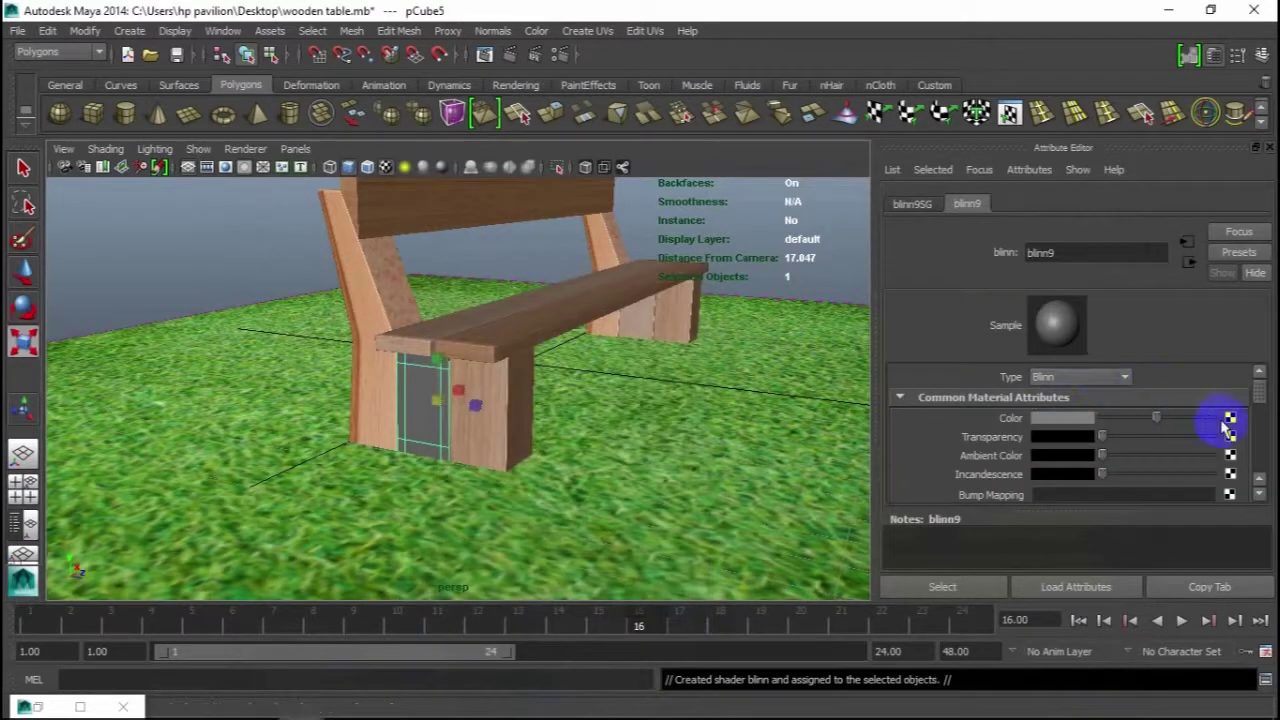
pyautogui.click(1230, 418)
pyautogui.click(583, 413)
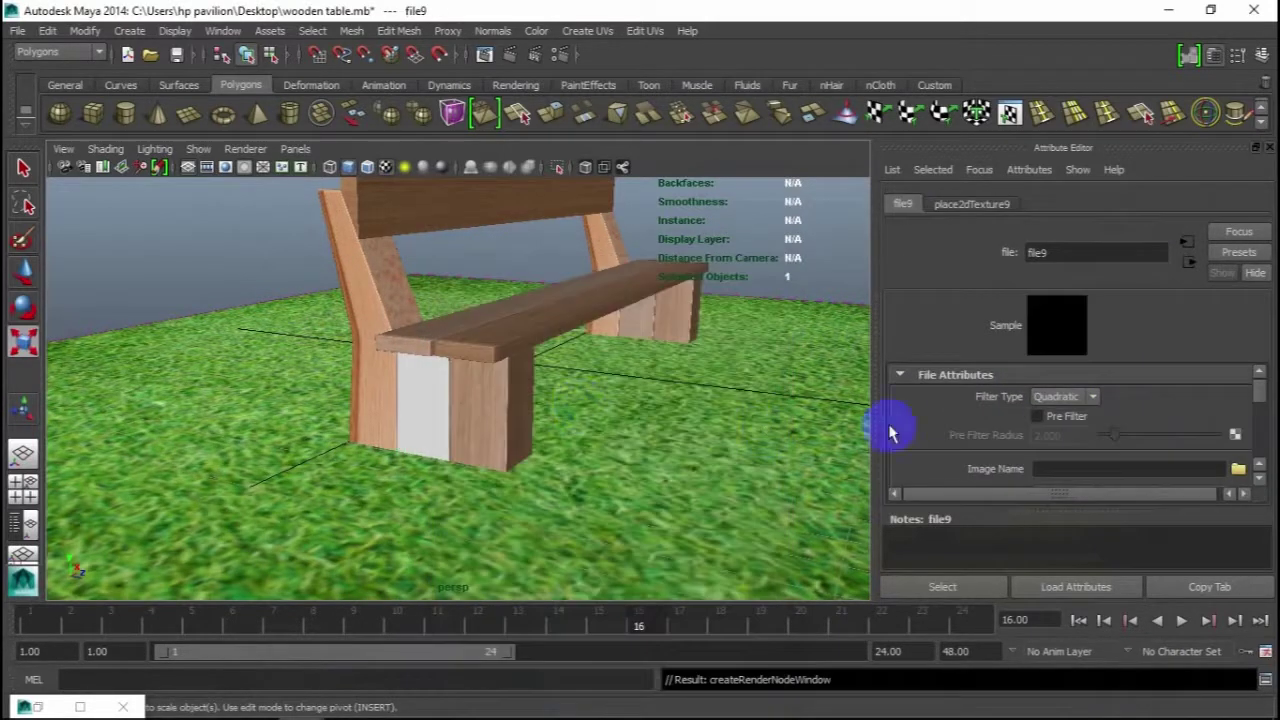
pyautogui.click(1238, 470)
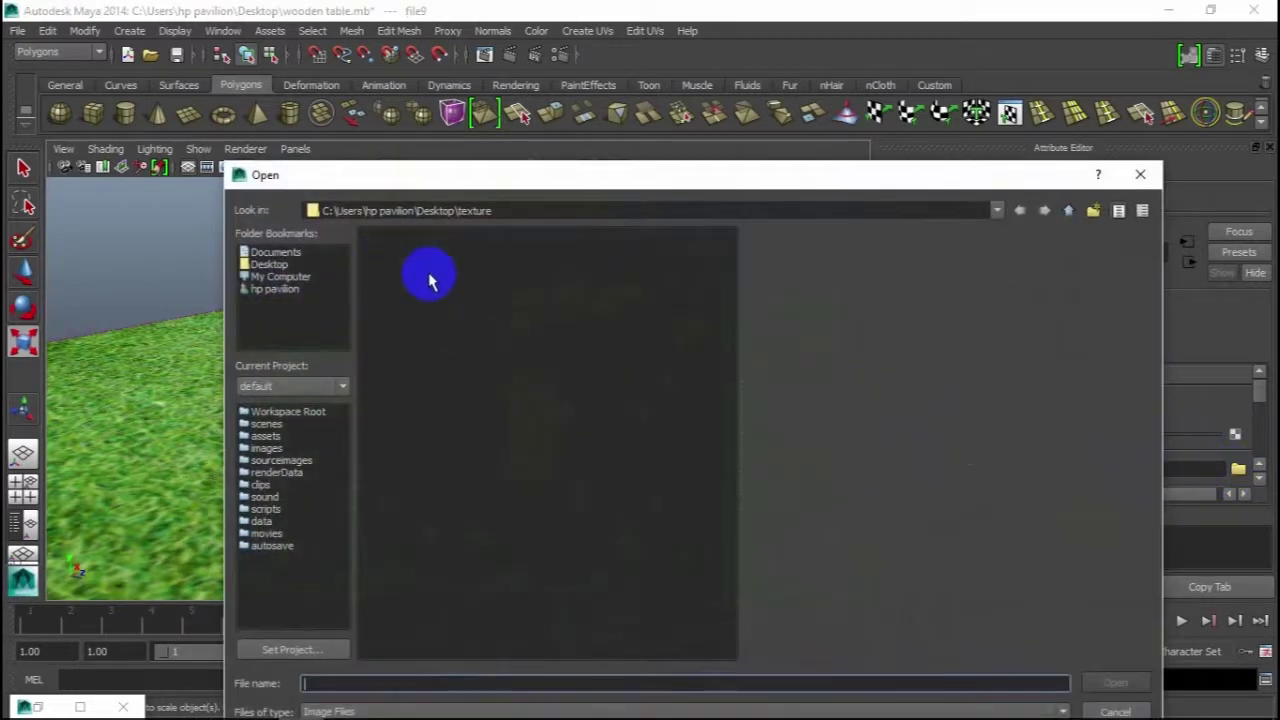
pyautogui.doubleClick(398, 283)
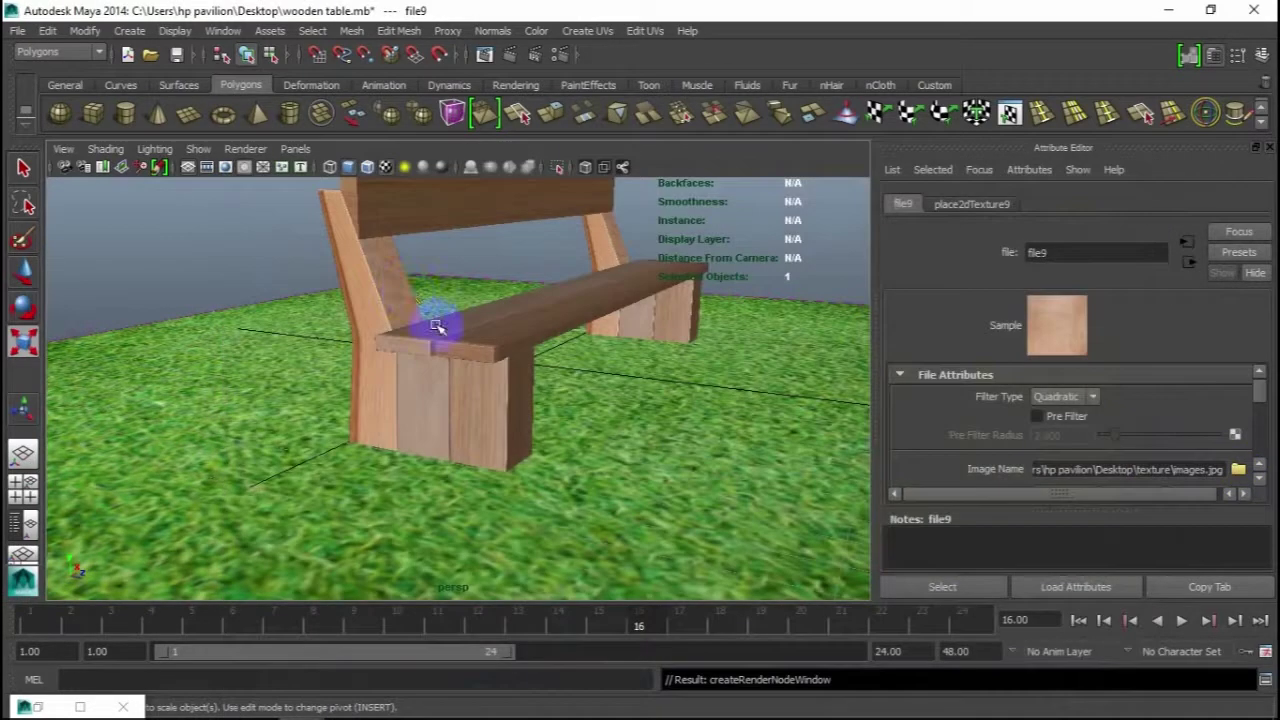
# Step: Hide the Attribute Editor and orbit around the fully wooden bench
pyautogui.scroll(-3, 586, 434)
pyautogui.keyDown('alt'); pyautogui.moveTo(586, 434); pyautogui.dragTo(400, 437); pyautogui.keyUp('alt')
pyautogui.scroll(2, 400, 437)
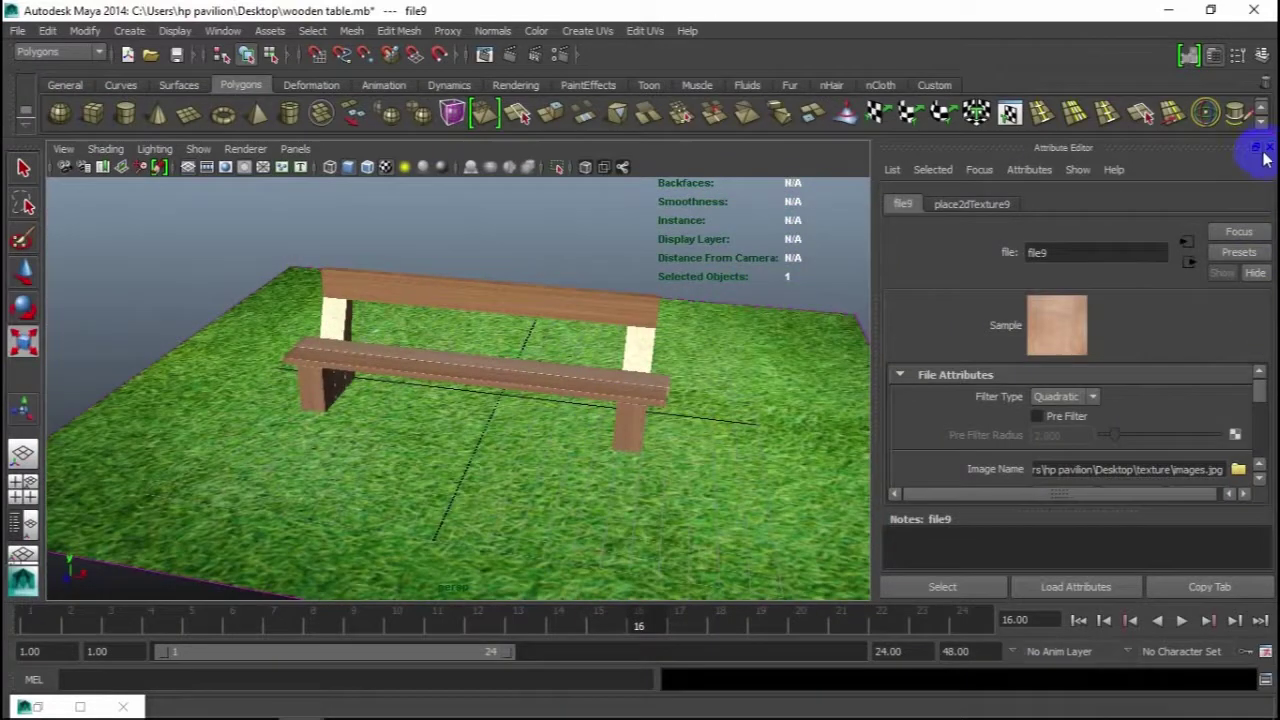
pyautogui.click(1257, 149)
pyautogui.moveTo(766, 400)
pyautogui.keyDown('alt'); pyautogui.mouseDown()
pyautogui.moveTo(749, 423)
pyautogui.moveTo(697, 429)
pyautogui.moveTo(463, 400)
pyautogui.moveTo(437, 409)
pyautogui.moveTo(427, 397)
pyautogui.moveTo(649, 429)
pyautogui.moveTo(729, 423)
pyautogui.moveTo(686, 406)
pyautogui.moveTo(808, 407)
pyautogui.moveTo(720, 406)
pyautogui.moveTo(763, 391)
pyautogui.moveTo(731, 400)
pyautogui.moveTo(712, 478)
pyautogui.moveTo(740, 417)
pyautogui.mouseUp(); pyautogui.keyUp('alt')
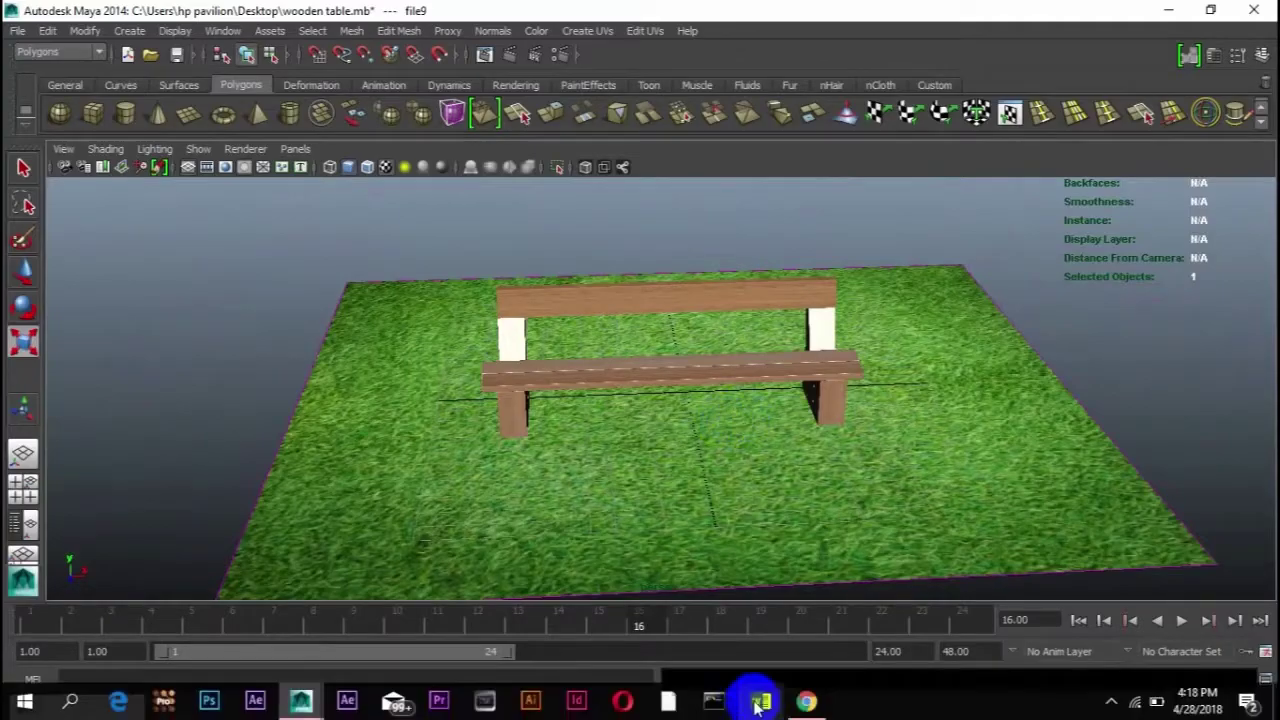
# Step: Search Google Images for 'building images from front'
pyautogui.click(806, 694)
pyautogui.scroll(2, 566, 334)
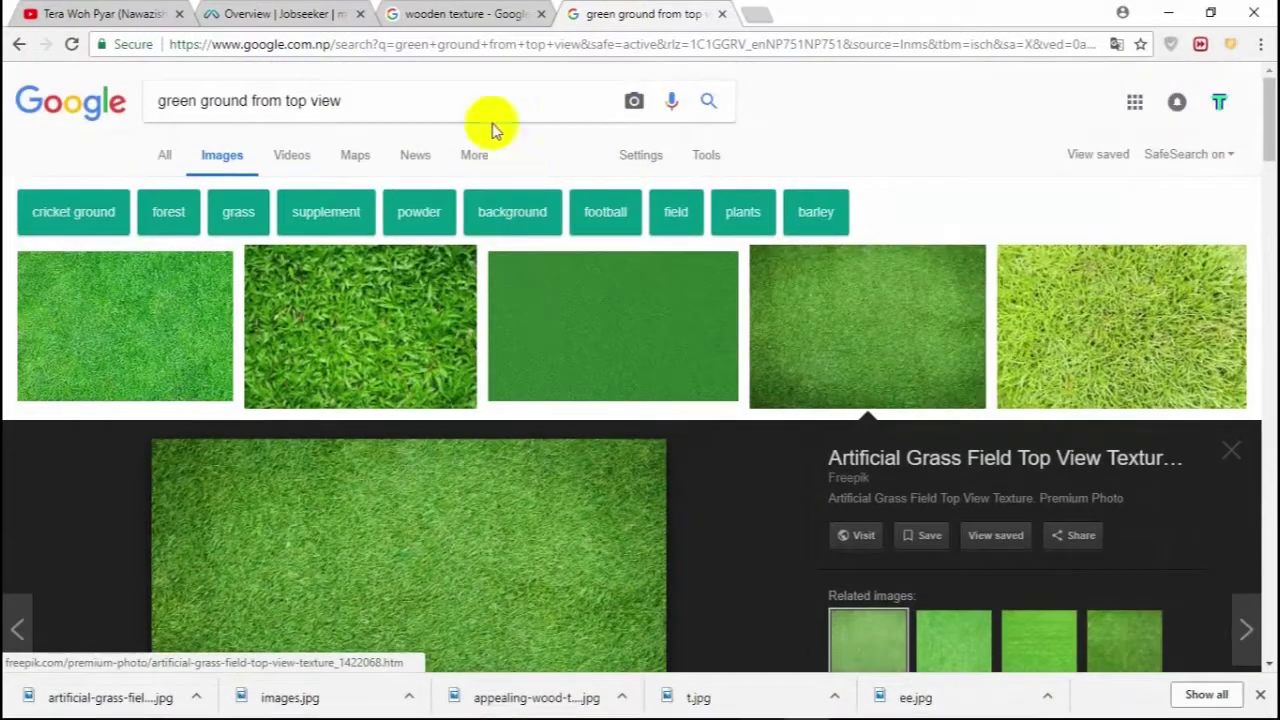
pyautogui.click(396, 92)
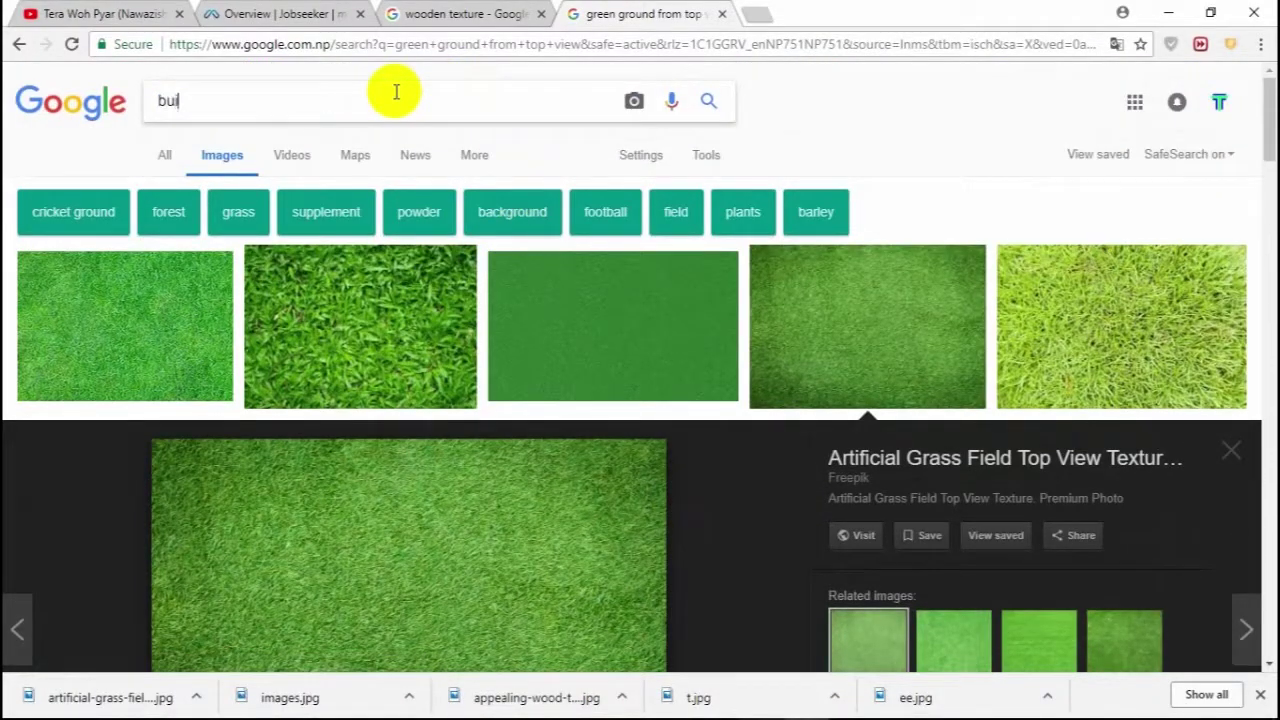
pyautogui.write('building ima')
pyautogui.write('ges from front')
pyautogui.press('Return')
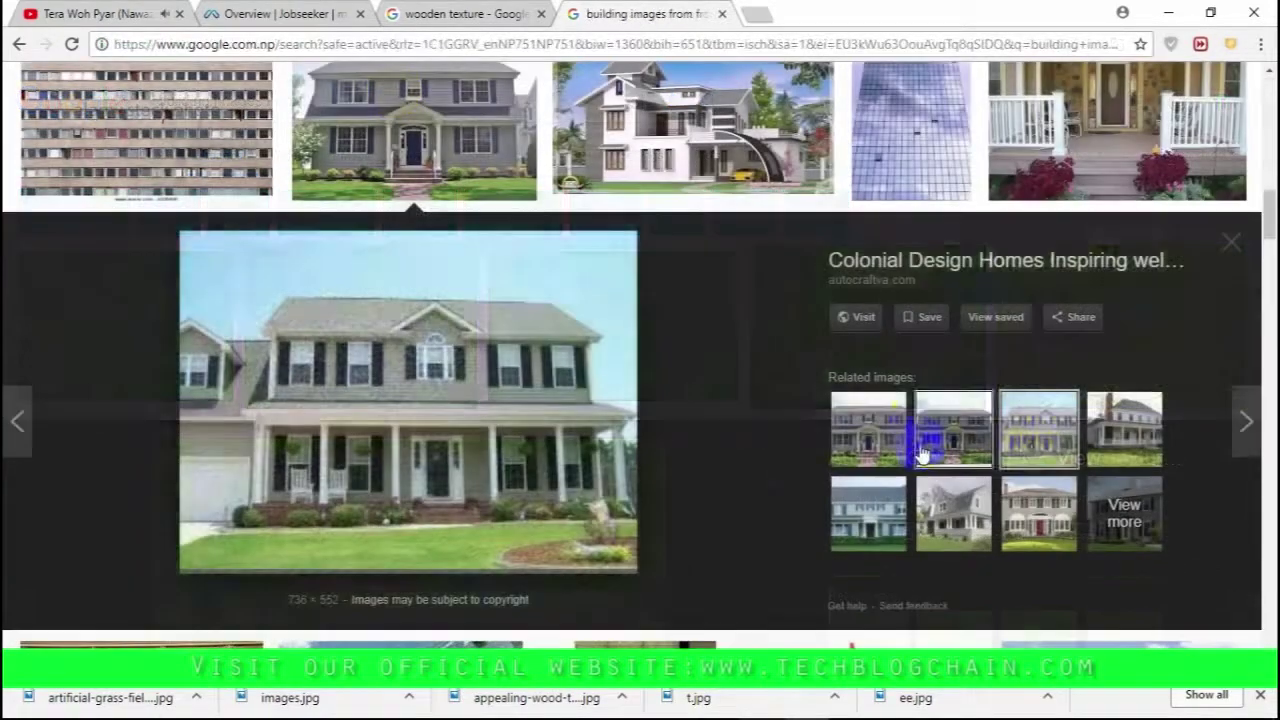
# Step: Save a front-view house photo to the Desktop as Front of Dutch Colonial.png
pyautogui.click(930, 450)
pyautogui.click(884, 545)
pyautogui.rightClick(444, 455)
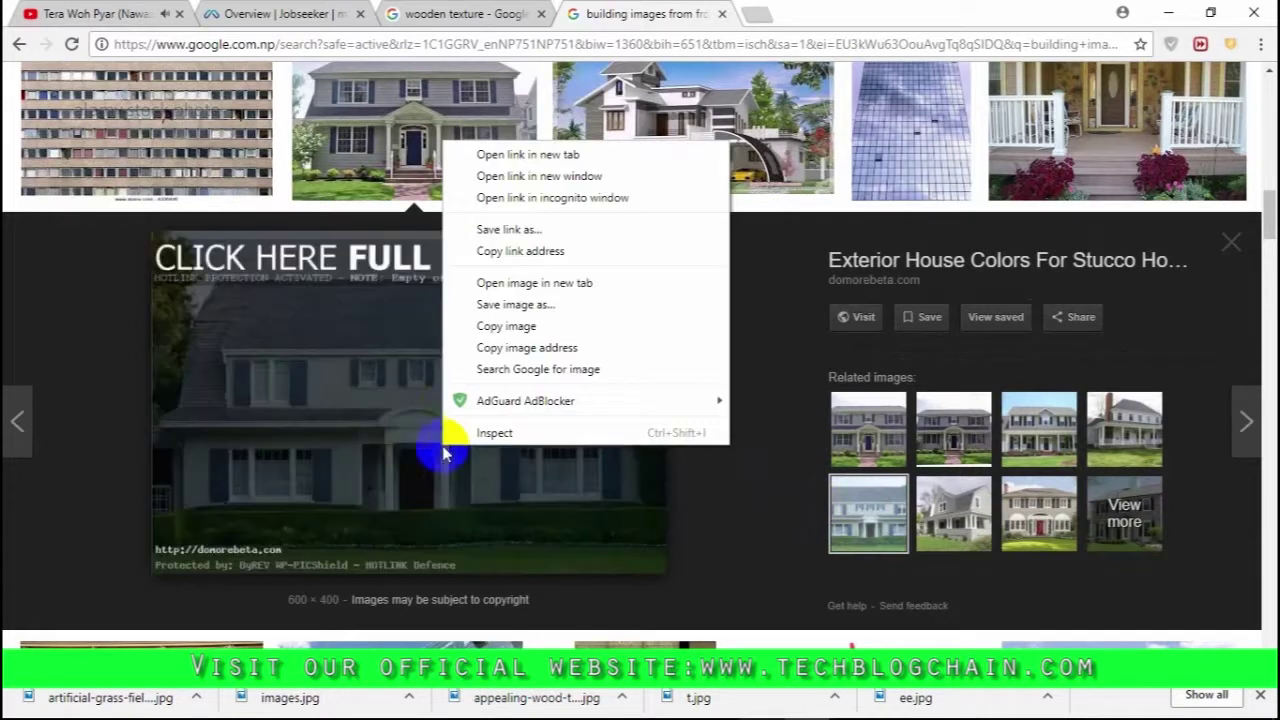
pyautogui.click(870, 432)
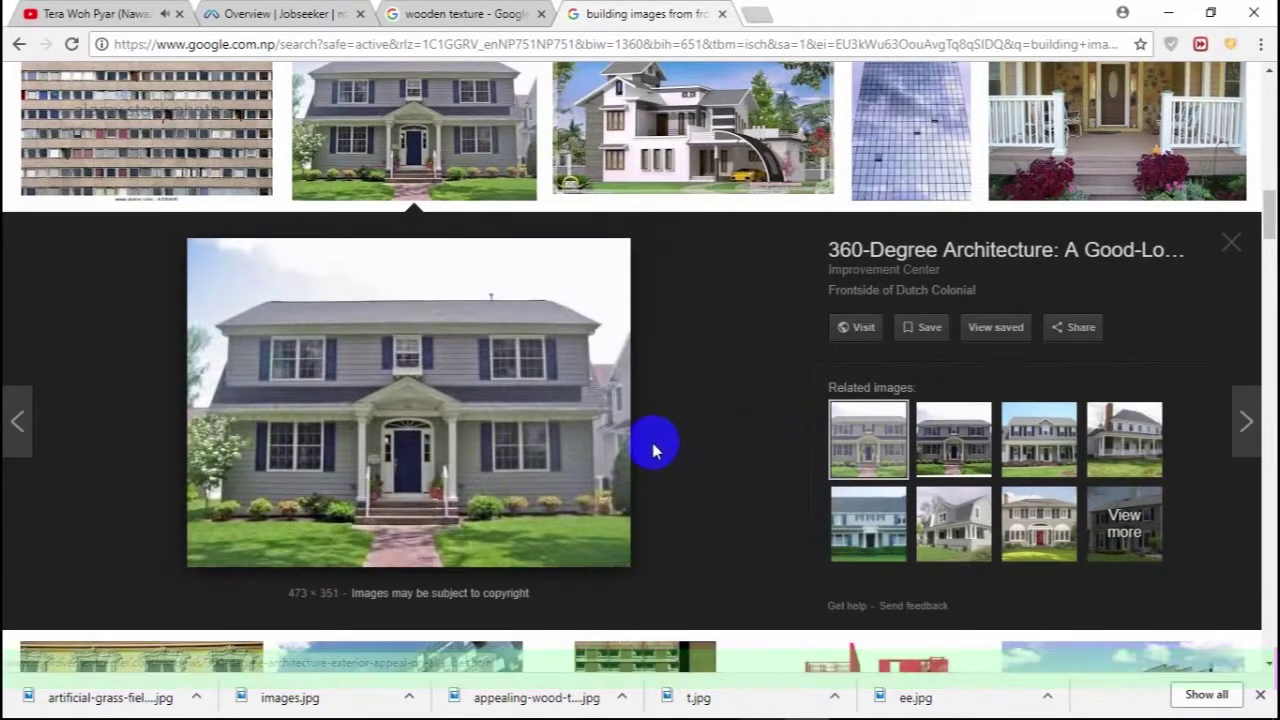
pyautogui.rightClick(398, 426)
pyautogui.click(455, 301)
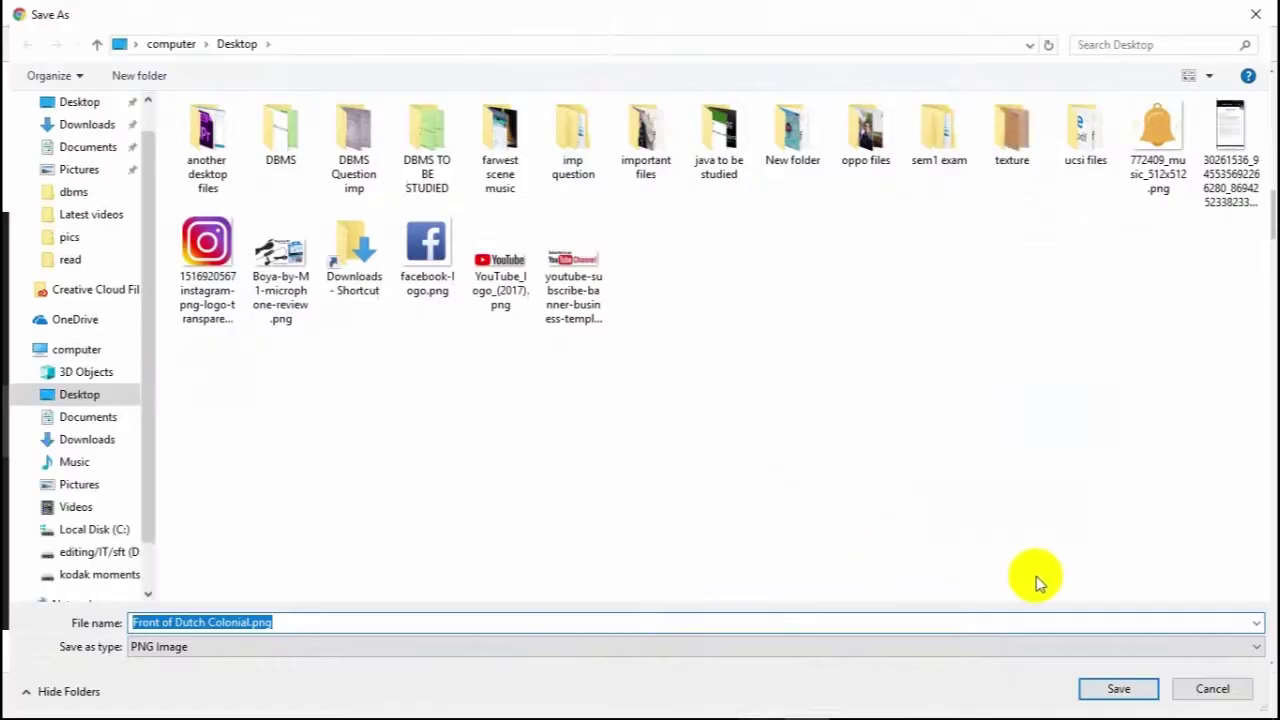
pyautogui.click(1117, 688)
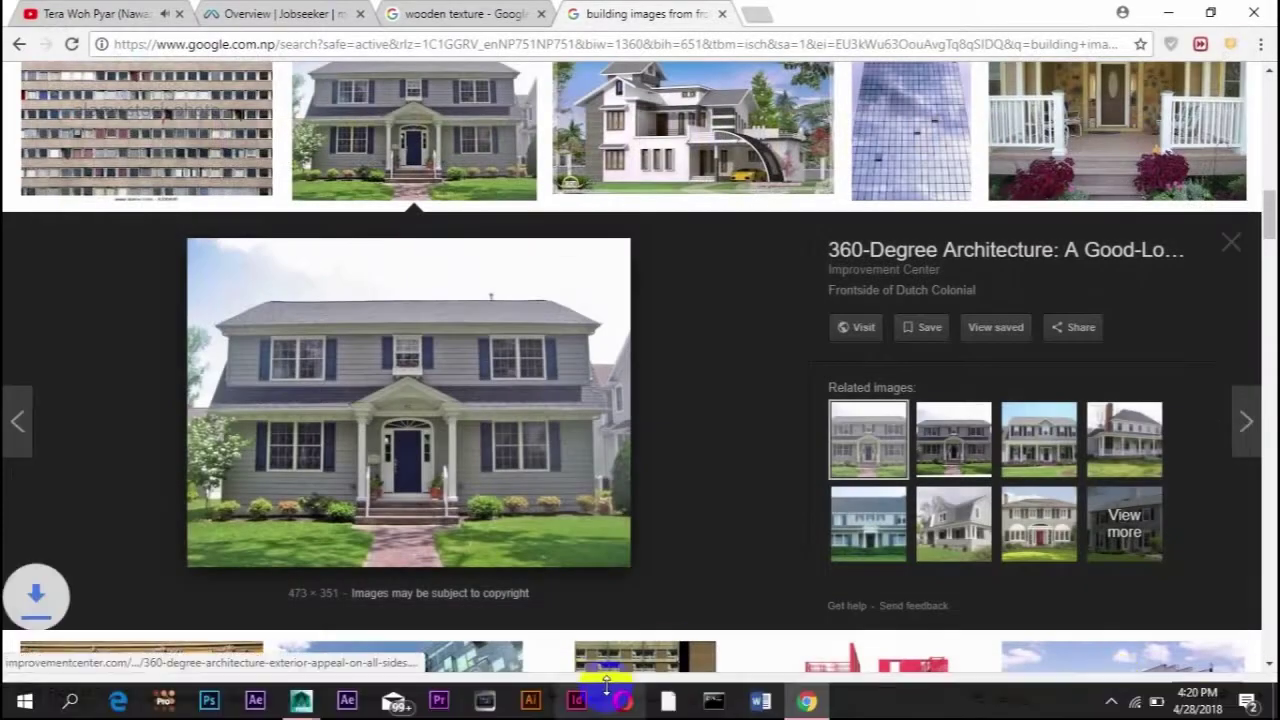
pyautogui.click(400, 620)
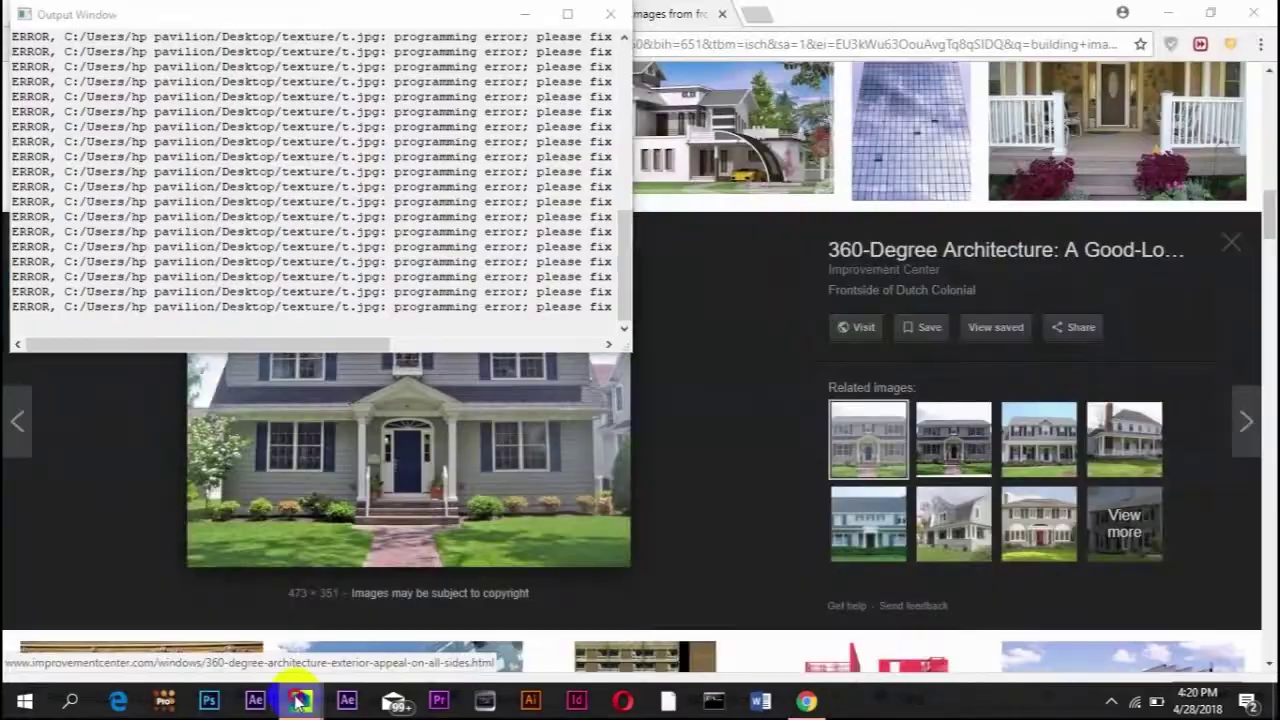
# Step: Back in Maya, maximize the front viewport with Space
pyautogui.click(300, 700)
pyautogui.click(517, 350)
pyautogui.press('space')
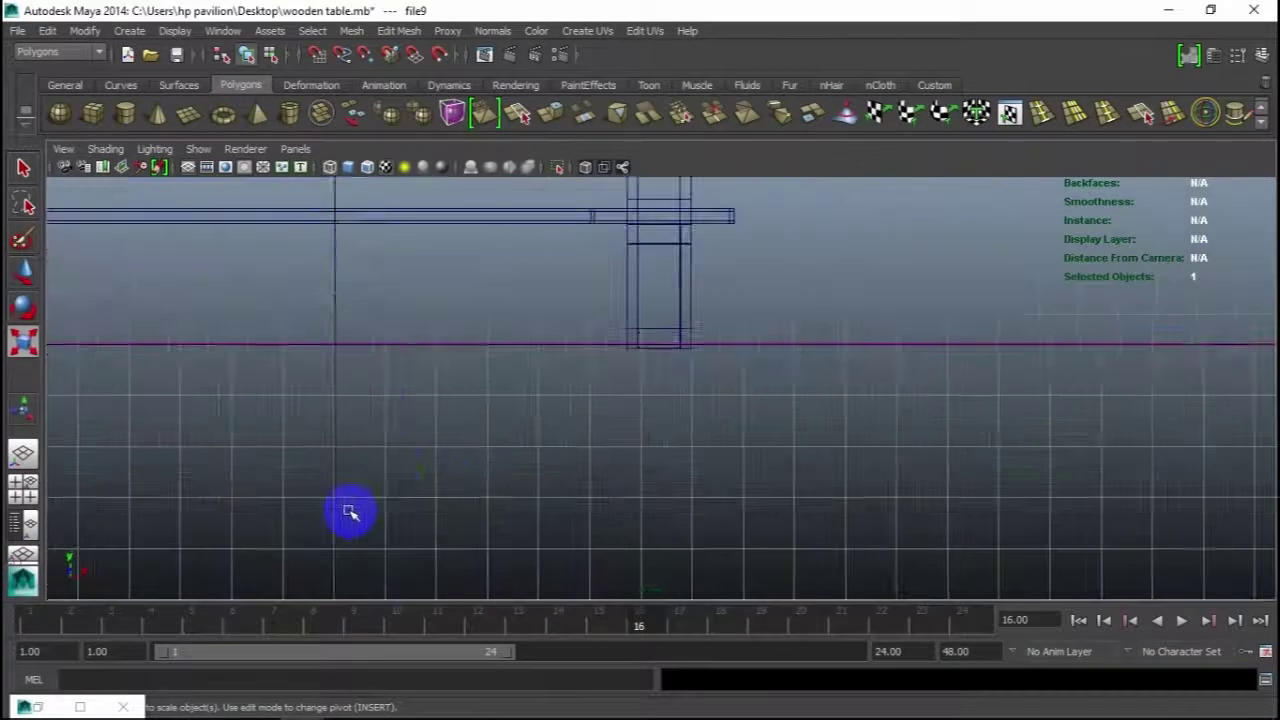
# Step: Choose View > Image Plane > Import Image and browse the Desktop's image files
pyautogui.click(66, 149)
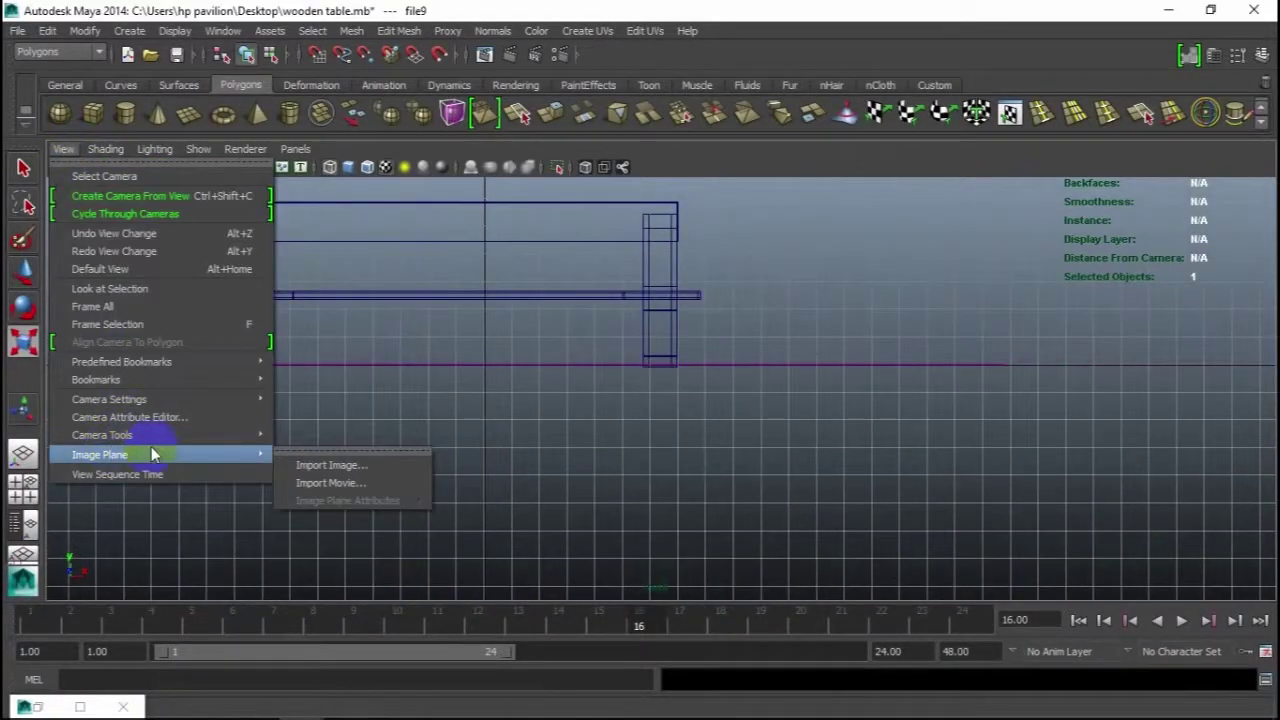
pyautogui.click(354, 462)
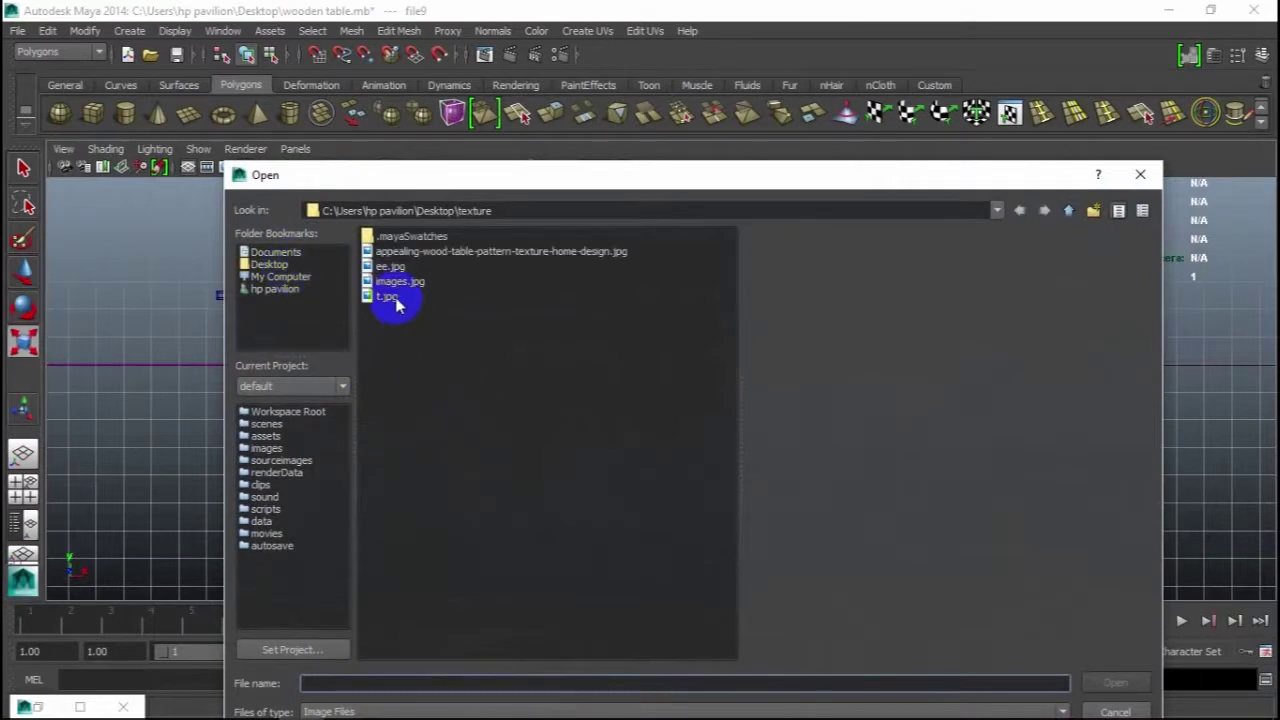
pyautogui.click(388, 297)
pyautogui.click(280, 268)
pyautogui.click(401, 625)
pyautogui.press('Up')
pyautogui.press('Up')
pyautogui.press('Up')
pyautogui.press('Up')
pyautogui.press('Up')
pyautogui.press('Up')
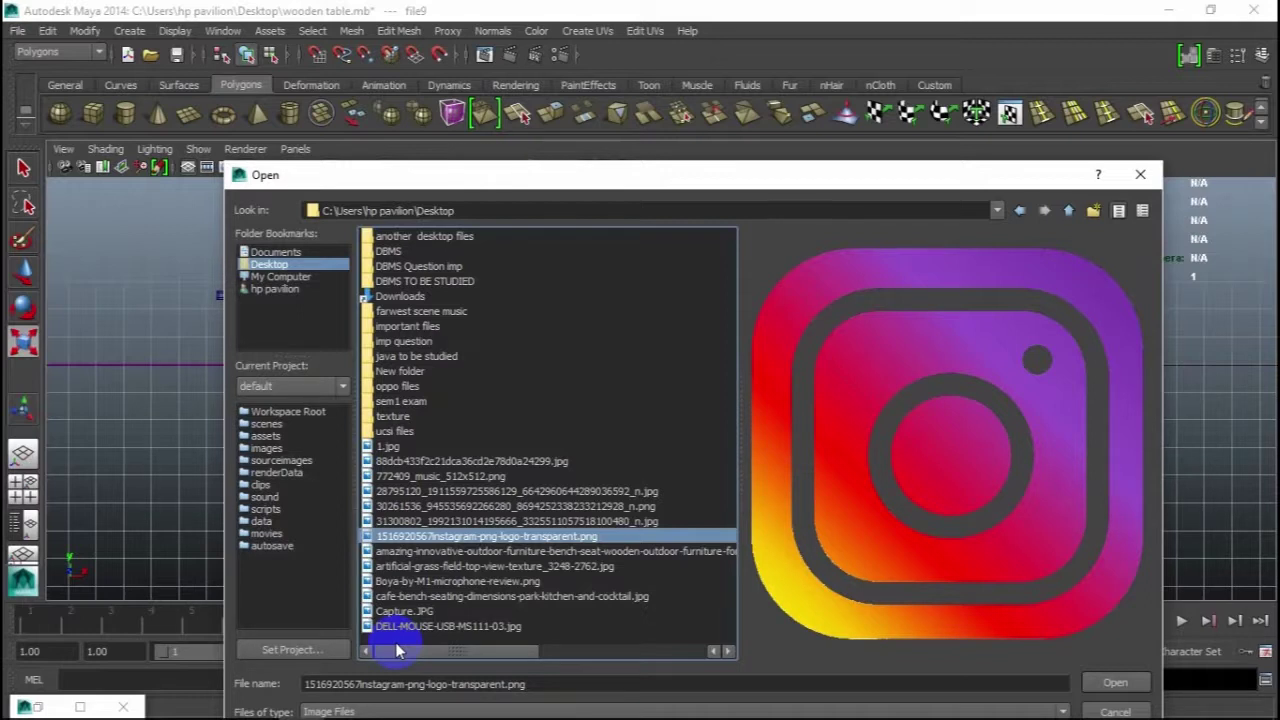
# Step: Choose Front of Dutch Colonial.png from the Desktop files and load it as the image plane
pyautogui.press('Up')
pyautogui.press('Up')
pyautogui.press('Up')
pyautogui.press('Up')
pyautogui.press('Up')
pyautogui.press('Up')
pyautogui.press('Up')
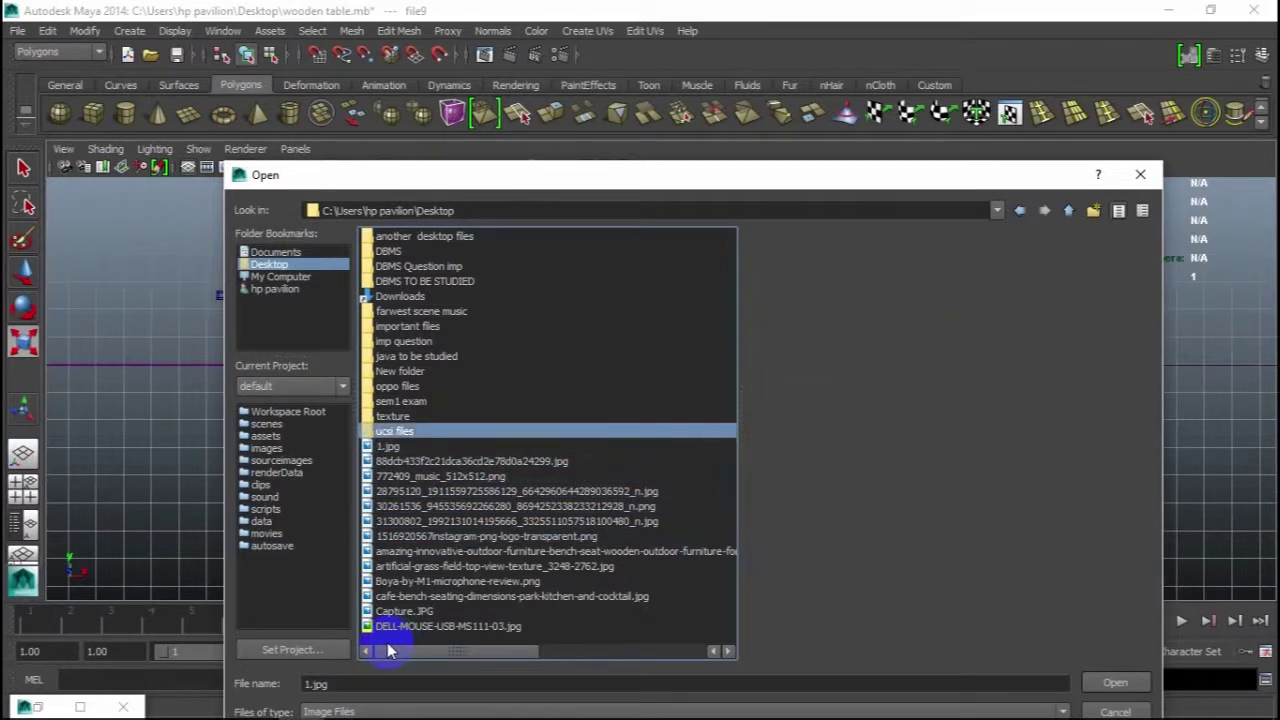
pyautogui.press('Up')
pyautogui.press('Up')
pyautogui.press('End')
pyautogui.press('Up')
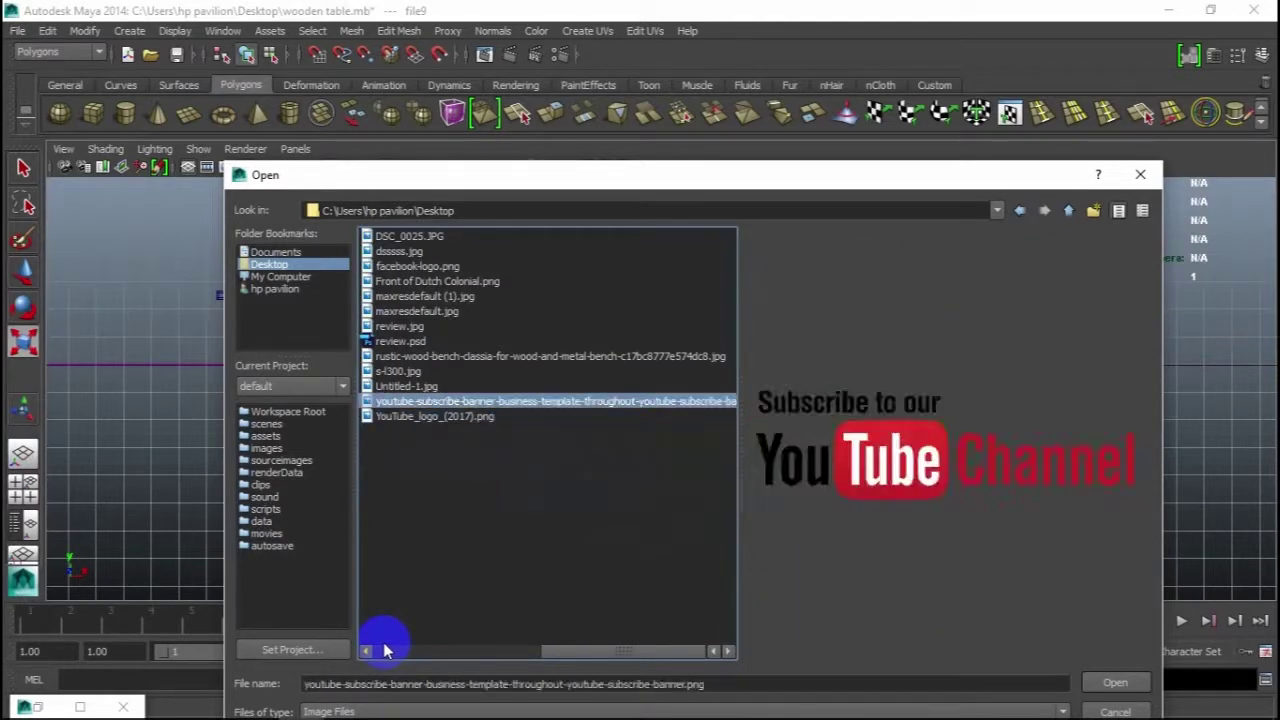
pyautogui.press('Up')
pyautogui.press('Up')
pyautogui.press('Up')
pyautogui.press('Up')
pyautogui.press('Up')
pyautogui.press('Up')
pyautogui.press('Up')
pyautogui.press('Up')
pyautogui.press('Up')
pyautogui.press('Down')
pyautogui.press('Return')
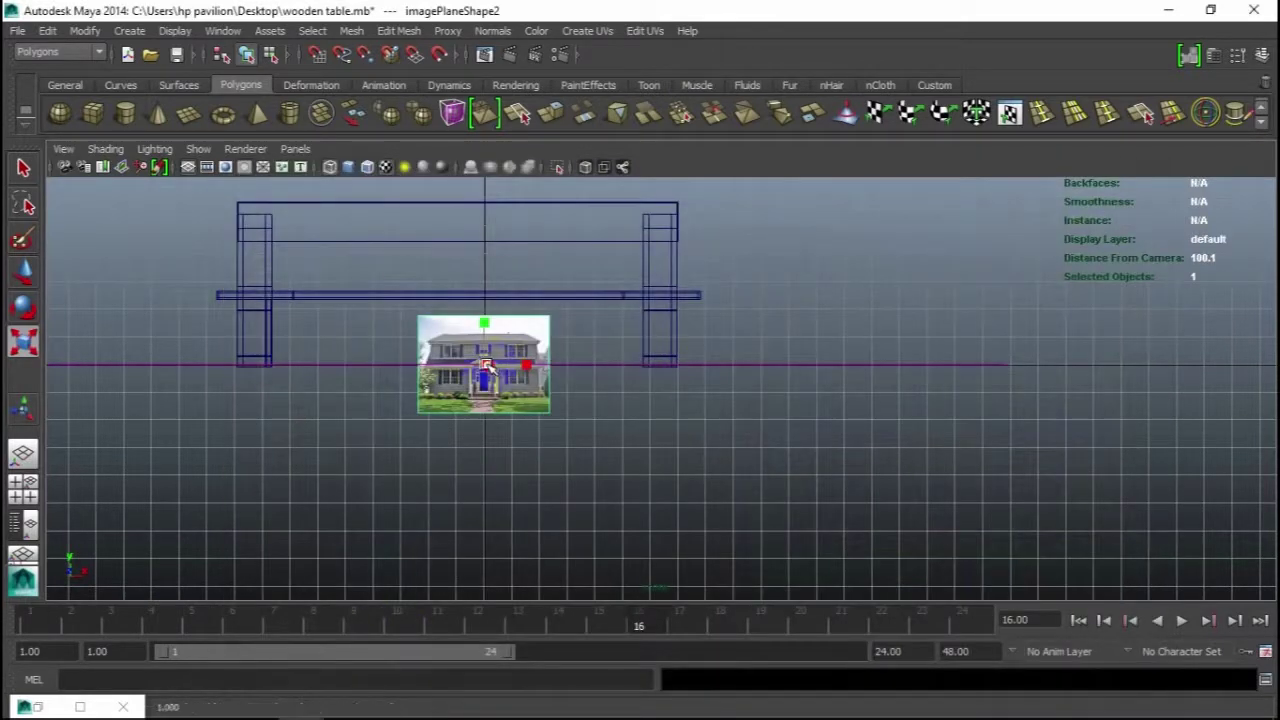
# Step: Raise the house image plane and scale it up so it stands behind the bench
pyautogui.moveTo(487, 368); pyautogui.dragTo(573, 474)
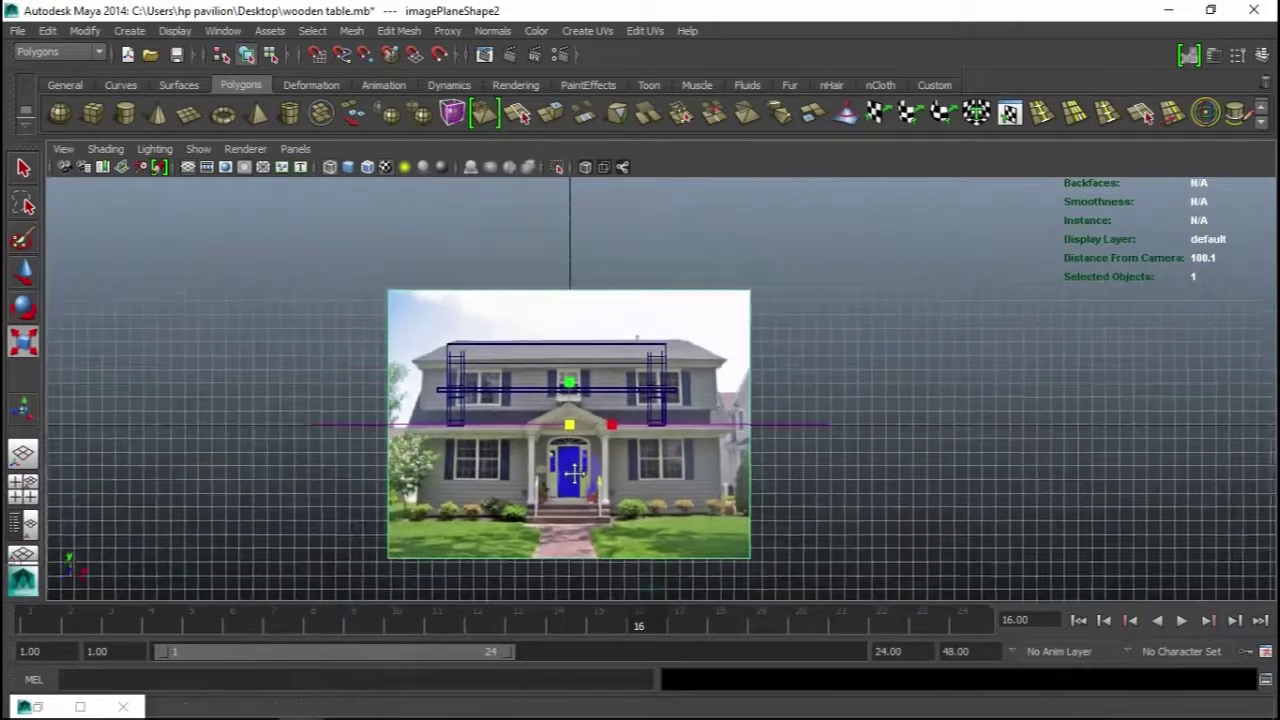
pyautogui.keyDown('alt'); pyautogui.moveTo(573, 474); pyautogui.dragTo(540, 446, button='middle'); pyautogui.keyUp('alt')
pyautogui.moveTo(562, 420); pyautogui.dragTo(566, 280)
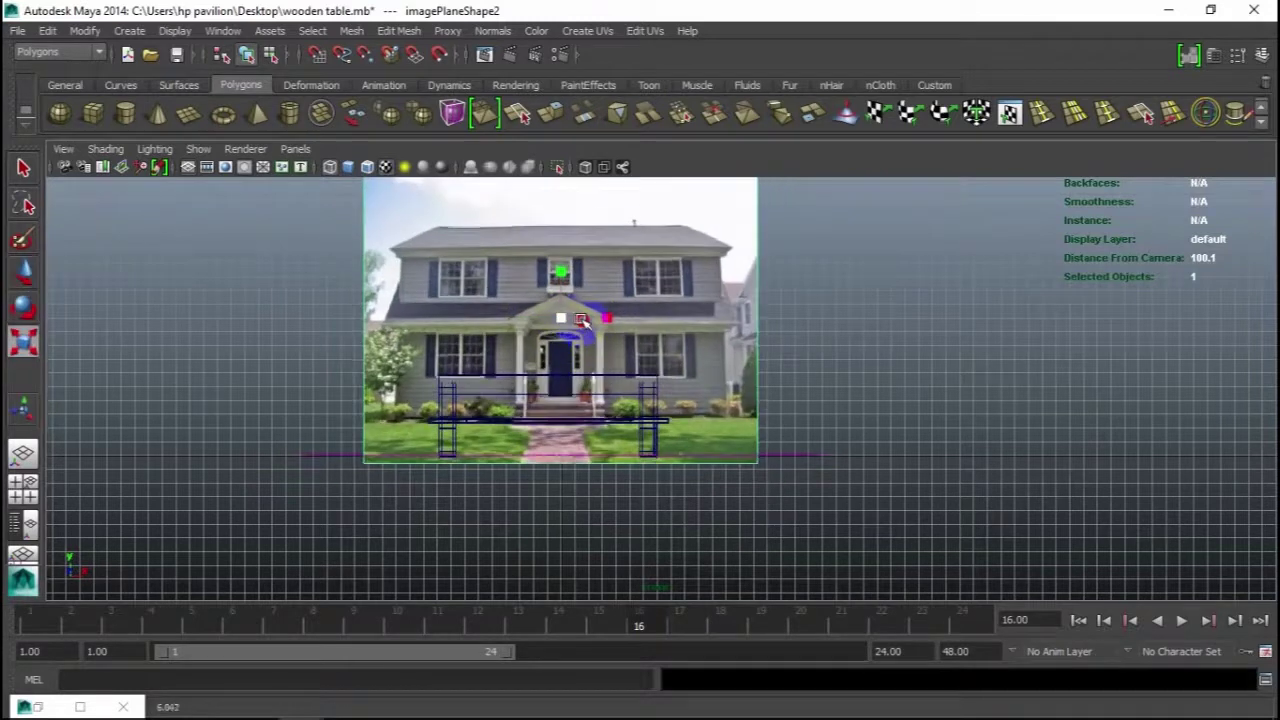
pyautogui.moveTo(563, 323); pyautogui.dragTo(666, 316)
# Step: Switch to the four-view layout and orbit around the bench and house backdrop
pyautogui.press('space')
pyautogui.press('space')
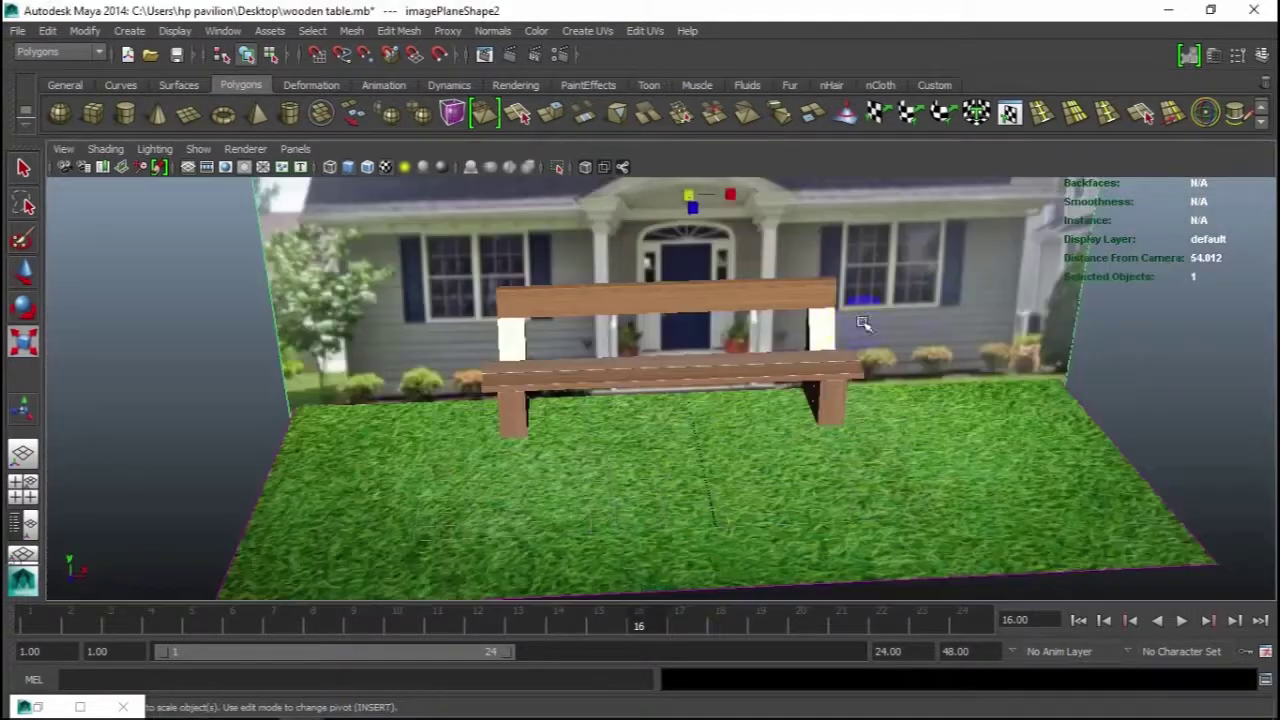
pyautogui.moveTo(818, 343)
pyautogui.keyDown('alt'); pyautogui.mouseDown()
pyautogui.moveTo(677, 434)
pyautogui.moveTo(686, 409)
pyautogui.moveTo(643, 449)
pyautogui.moveTo(500, 428)
pyautogui.mouseUp(); pyautogui.keyUp('alt')
pyautogui.scroll(-5, 500, 428)
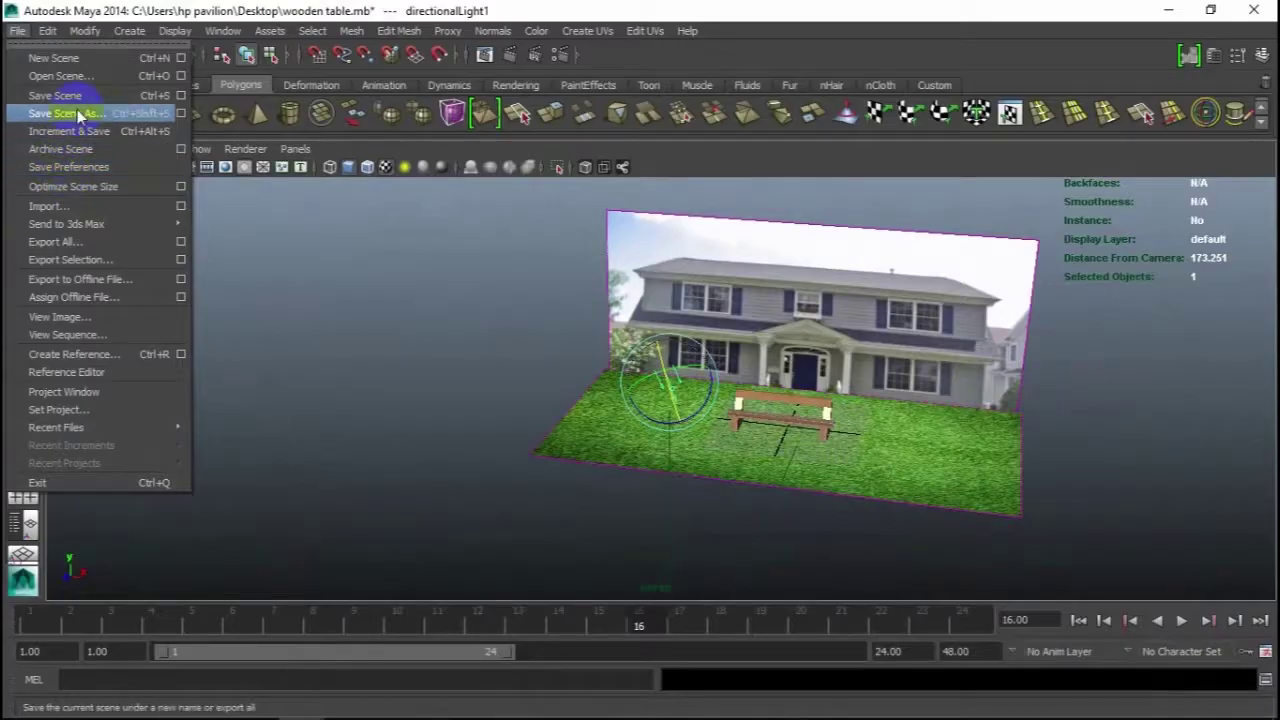
# Step: Save the bench scene to the Desktop as wooden table.mb through File > Save Scene
pyautogui.click(78, 113)
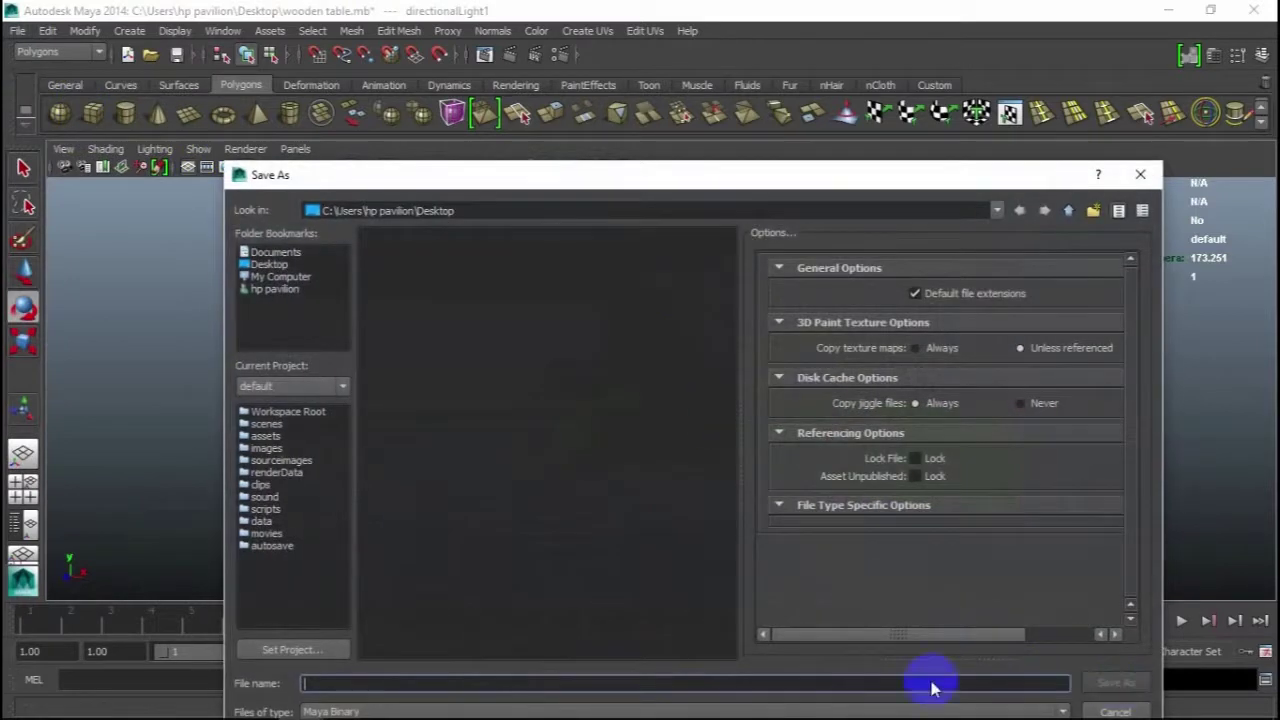
pyautogui.click(1140, 174)
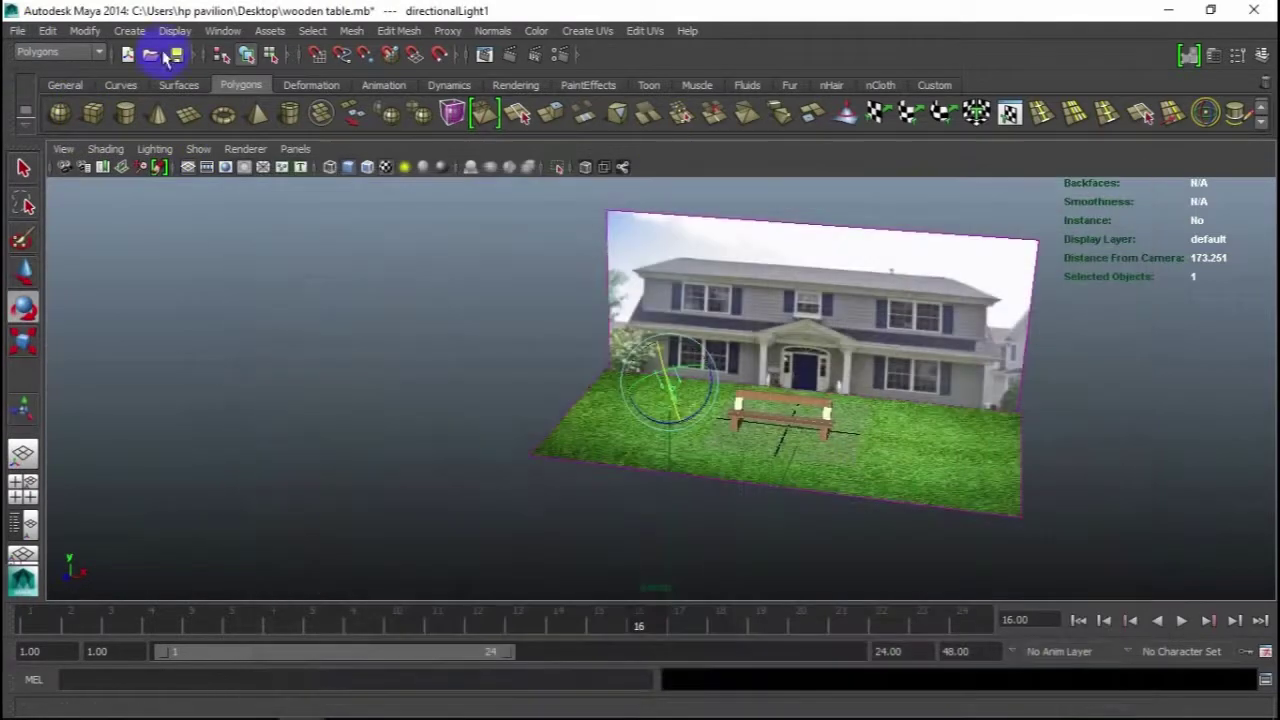
pyautogui.click(16, 32)
pyautogui.click(24, 103)
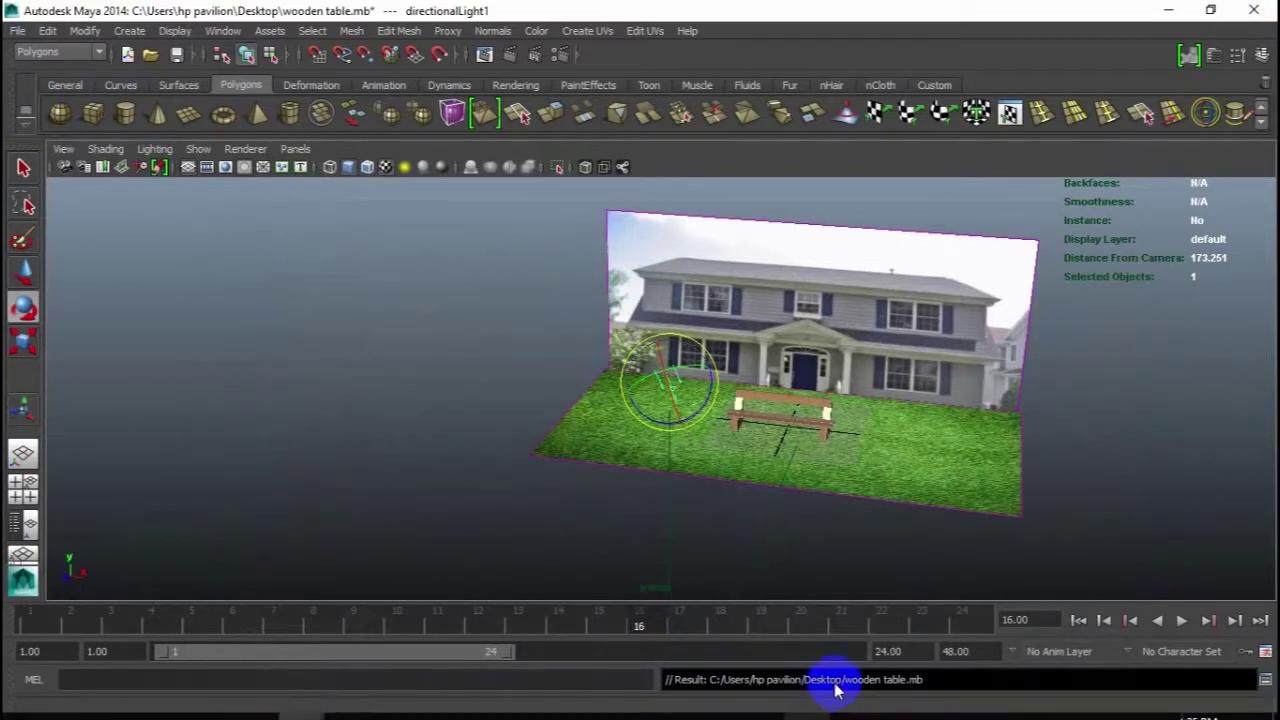
pyautogui.click(800, 700)
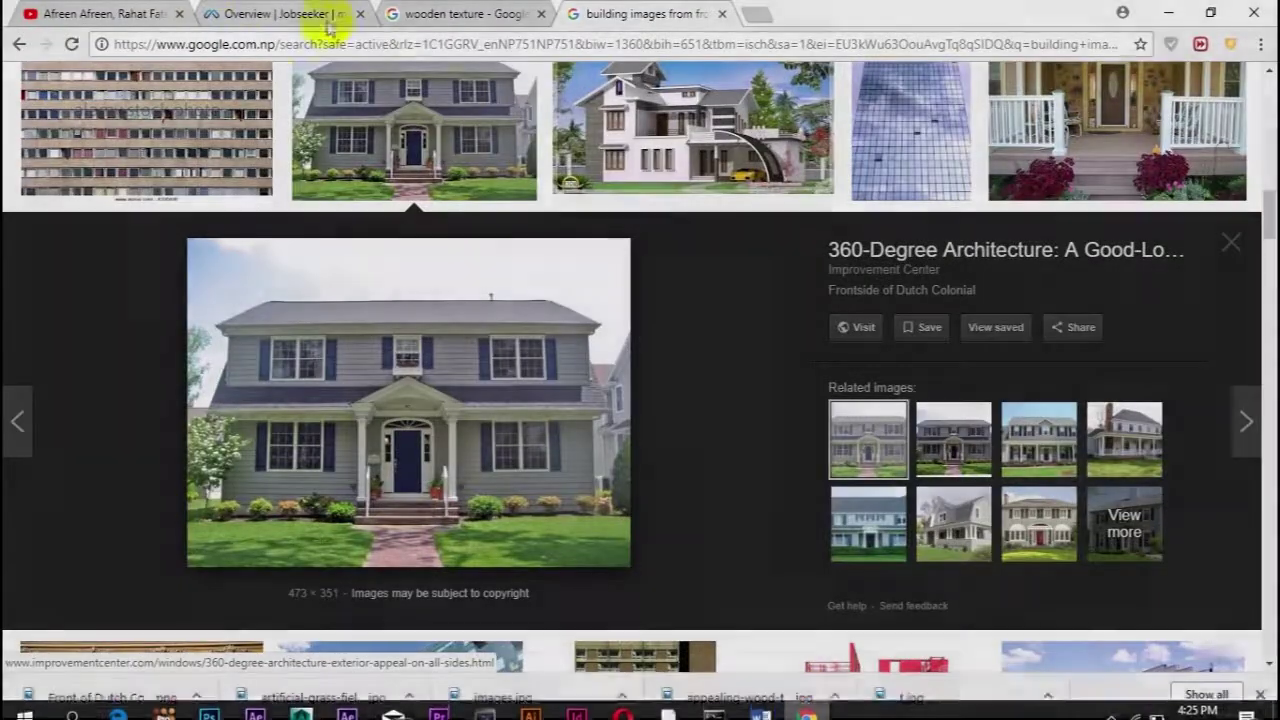